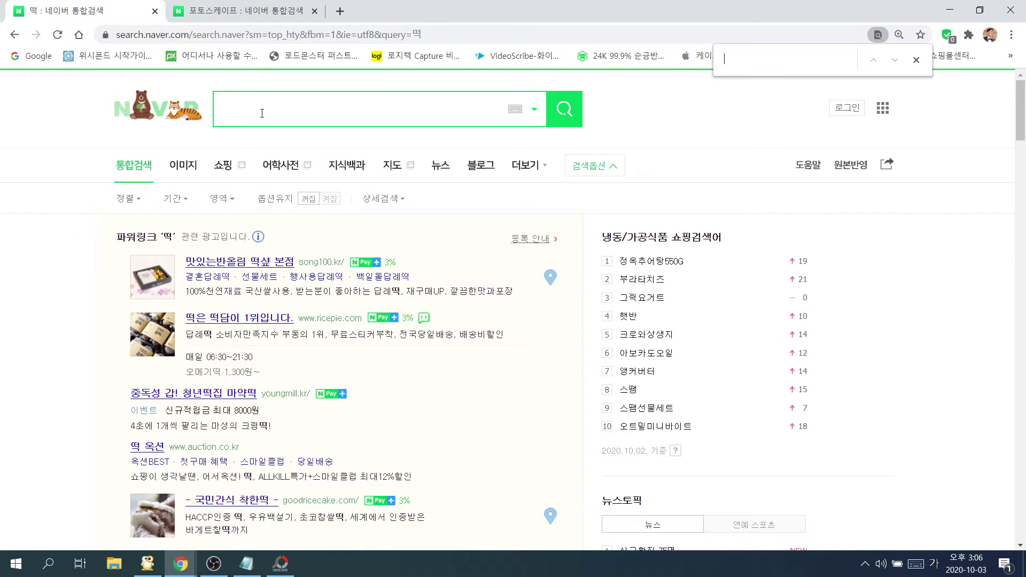
Switch to the Notepad notes and insert a blank line after item 1 and another before item 3
click(246, 564)
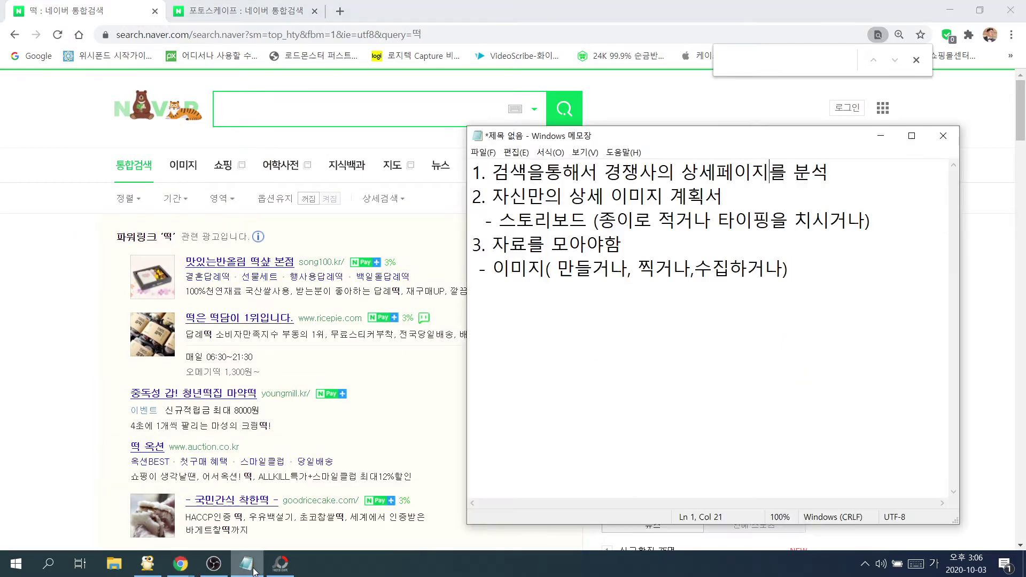
key(Right)
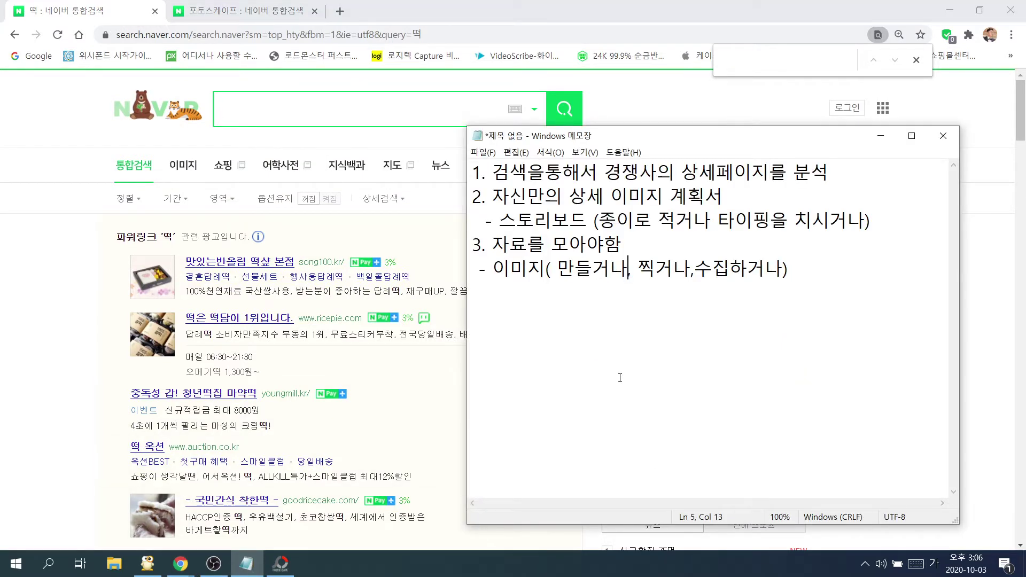
click(847, 177)
key(Return)
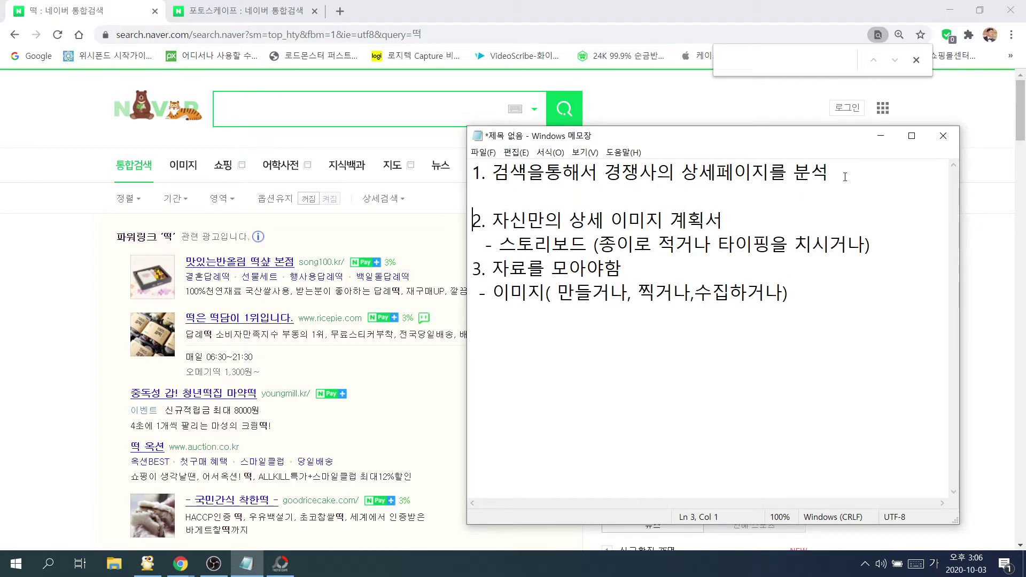
key(Down)
key(Down)
key(Return)
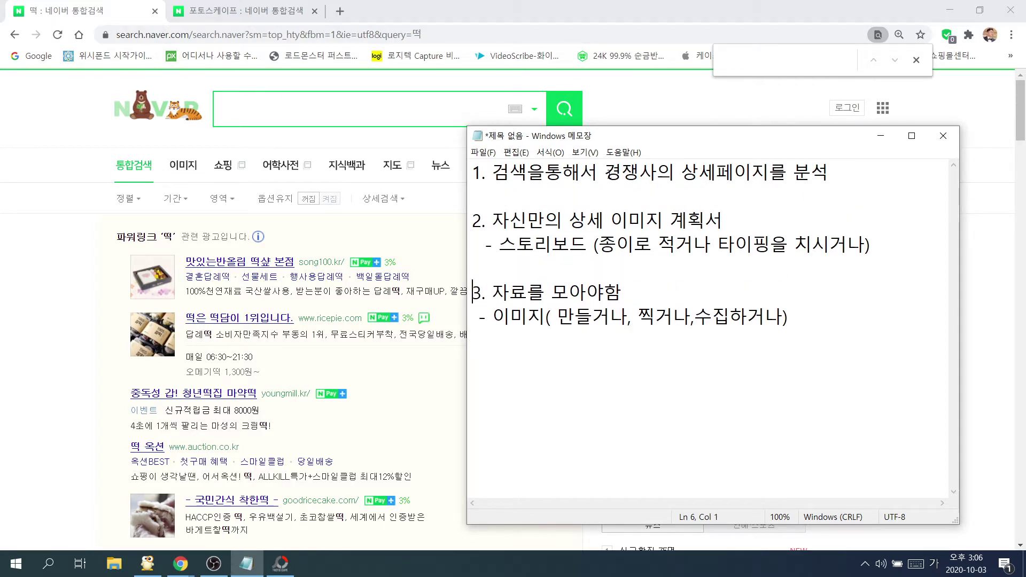
Insert a space between "검색을" and "통해서" in item 1 of the notes
click(604, 174)
click(687, 180)
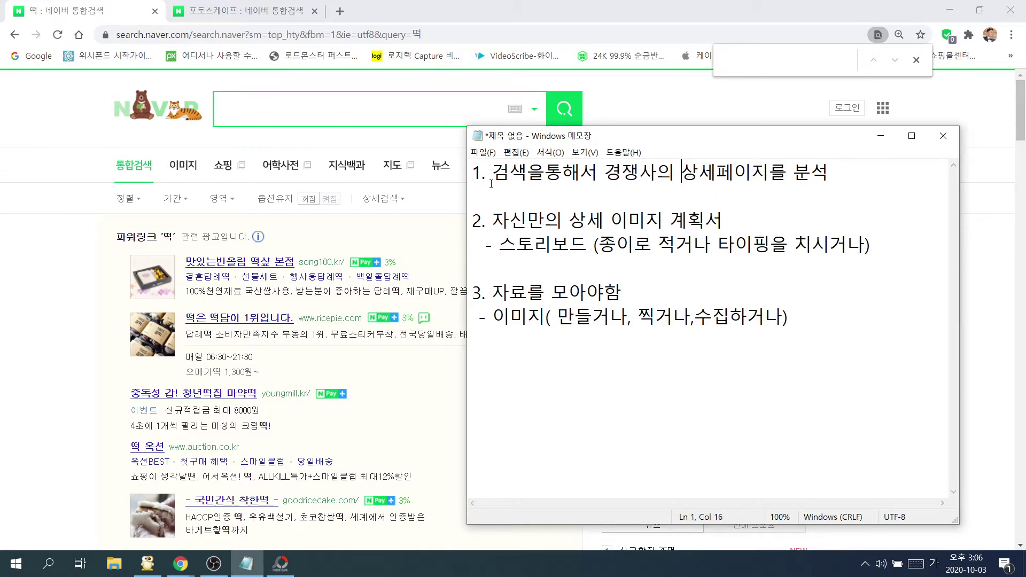
click(545, 173)
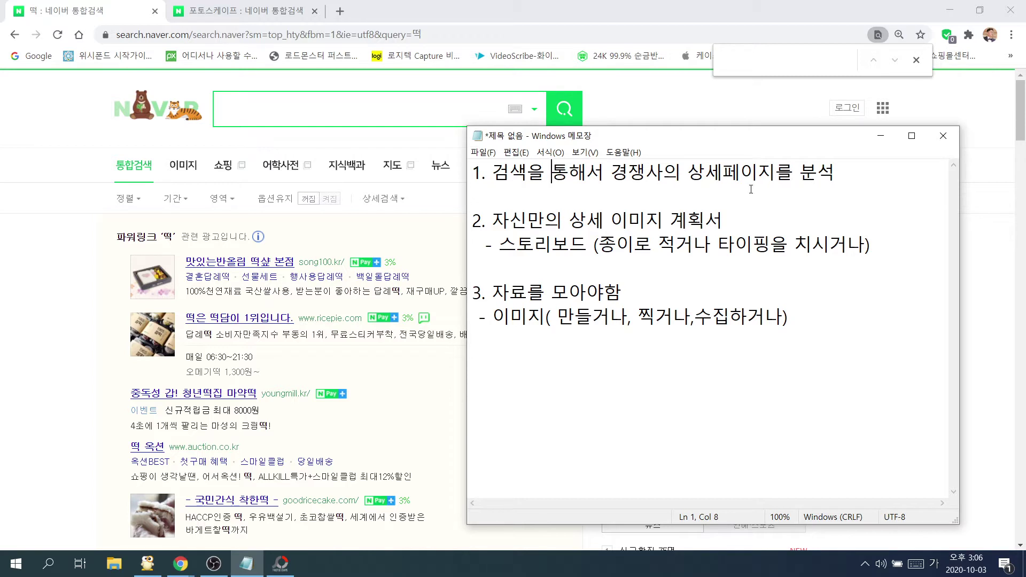
key(Down)
Highlight "계획서" in item 2 of the notes, and open the 특허받은 원조 밥알찹쌀떡 2.2KG product from the Naver shopping results
scroll(219, 331, down, 10)
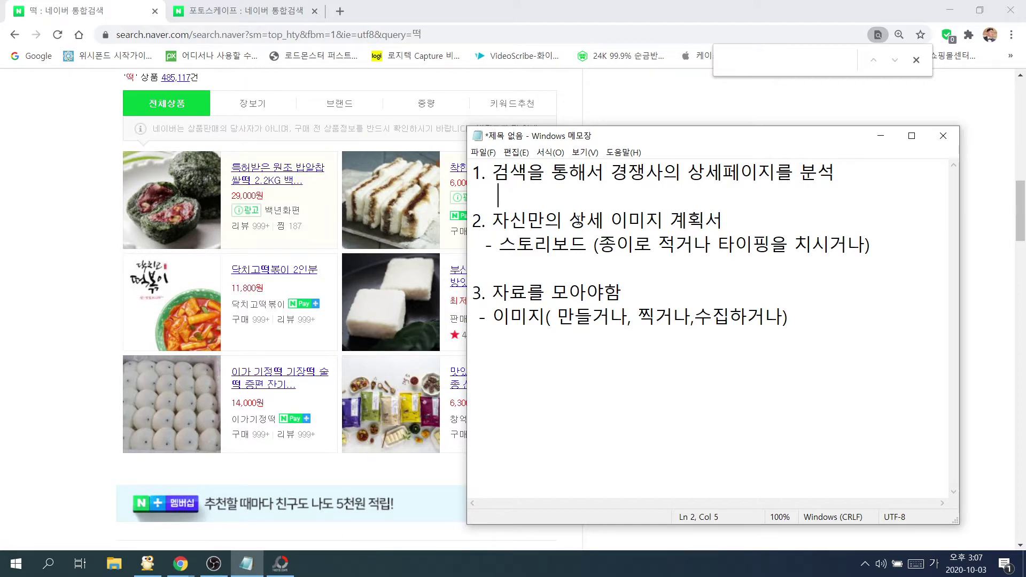
drag(508, 222, 718, 217)
click(611, 220)
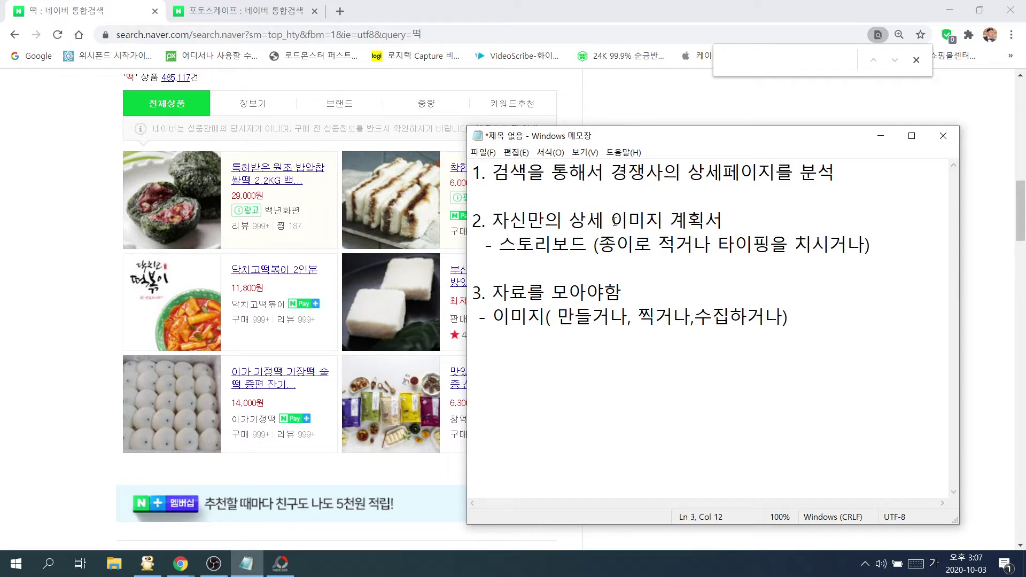
drag(669, 222, 796, 221)
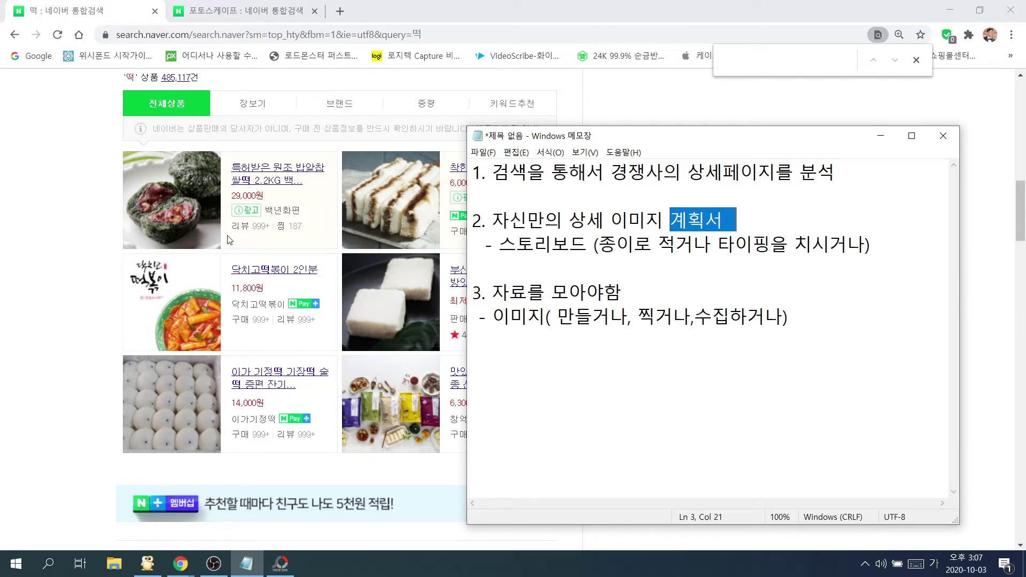
click(712, 249)
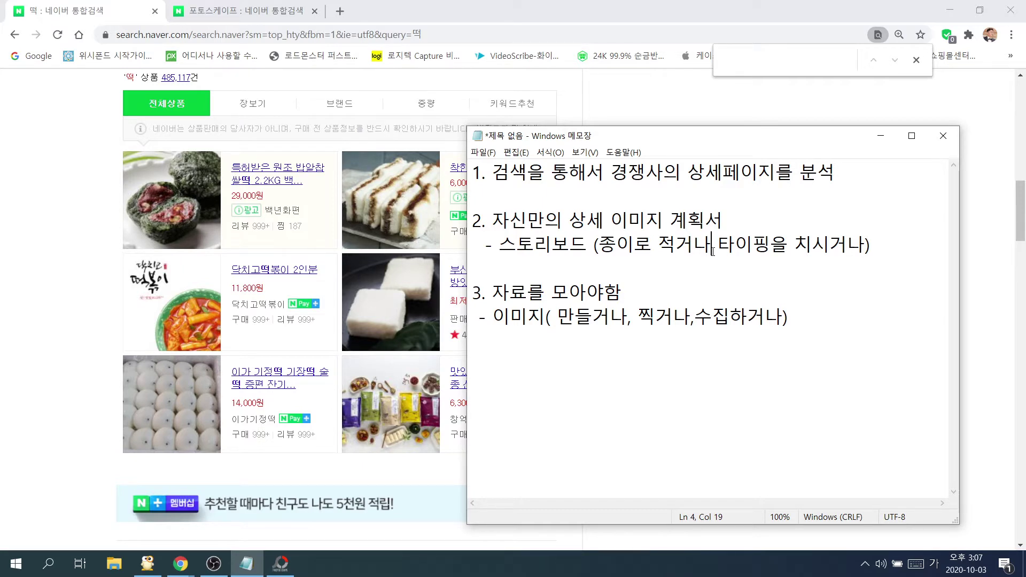
click(174, 222)
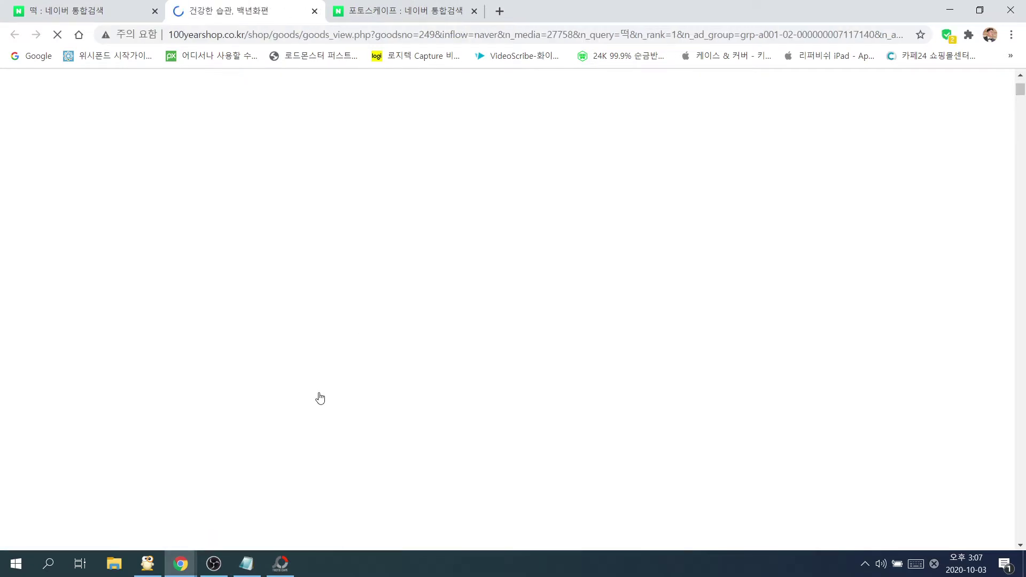
Return to the Notepad notes and add the line "- 텍스트를 입력해두거나 .." beneath the image entry of item 3
click(246, 563)
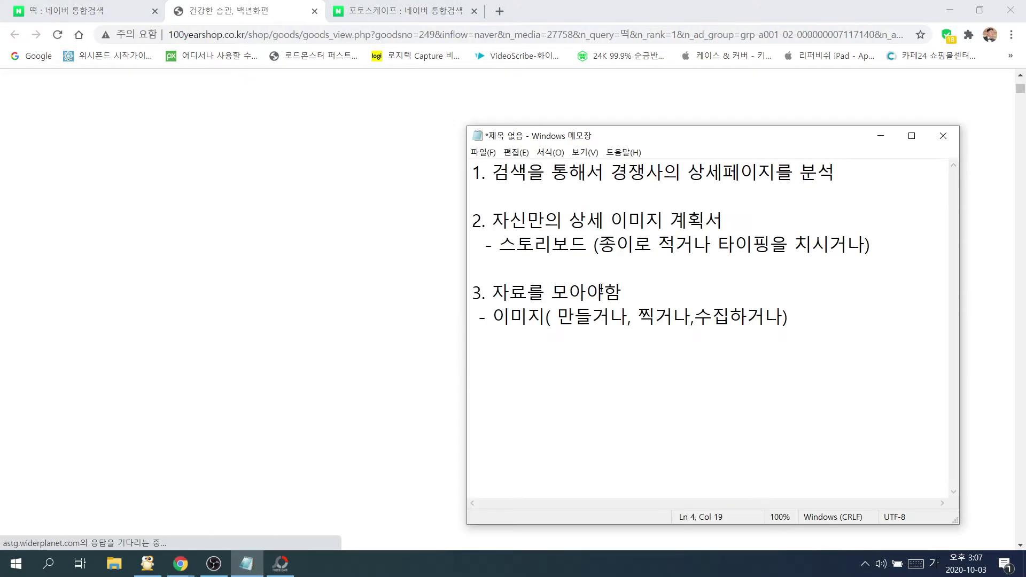
drag(508, 292, 681, 287)
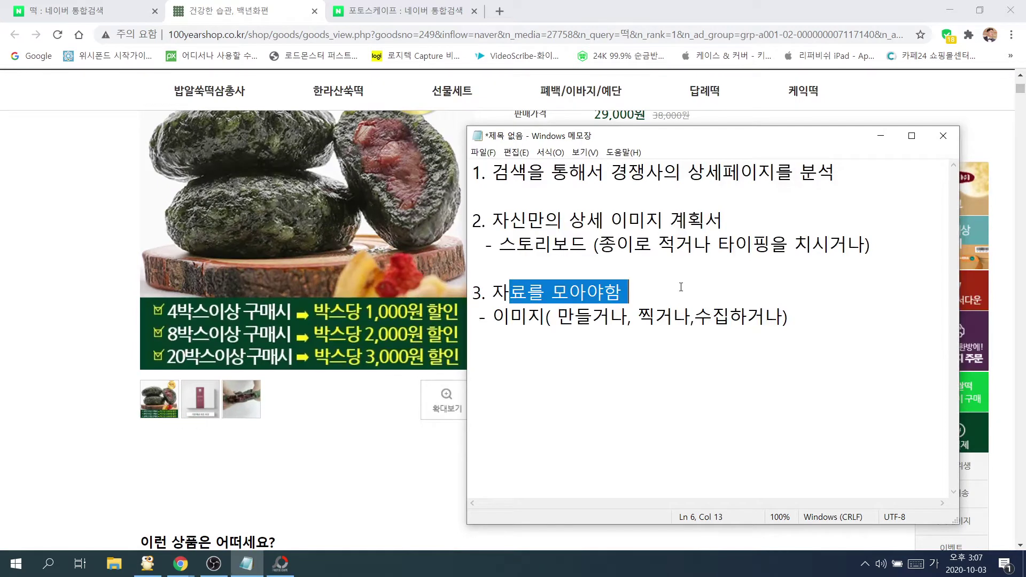
click(638, 315)
drag(528, 316, 638, 316)
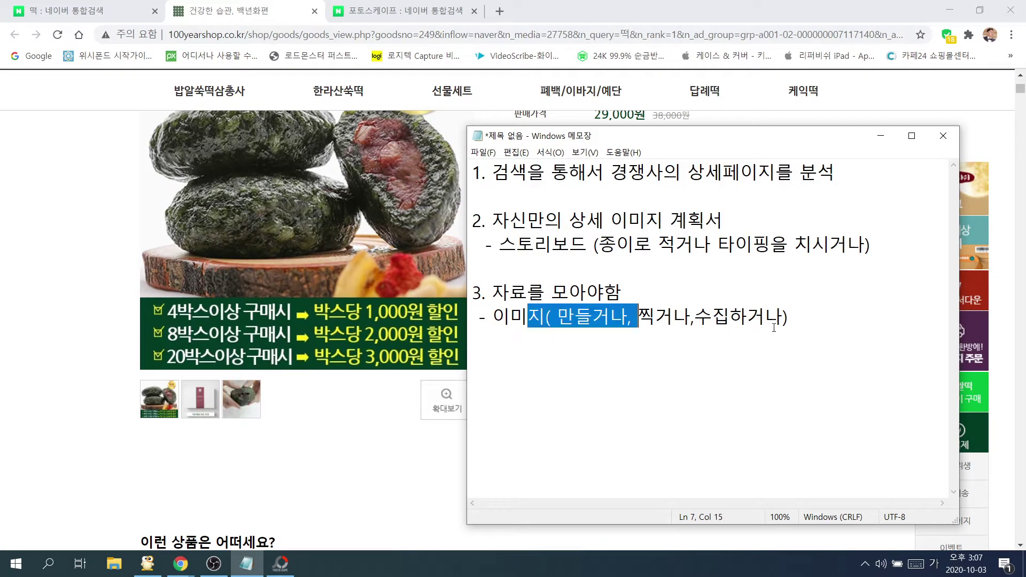
click(799, 320)
key(Return)
text(- 텍스)
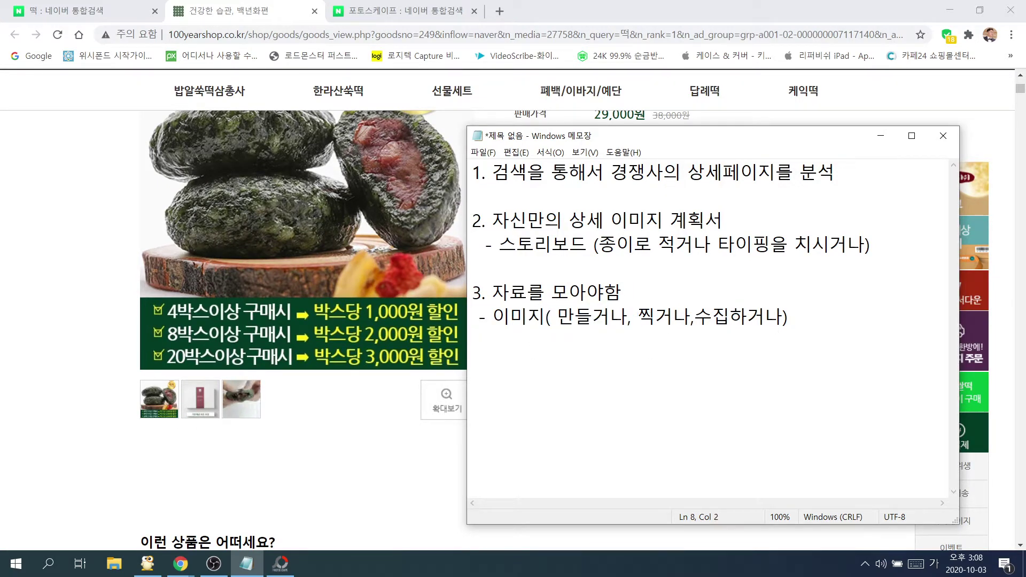
text(트를 입력)
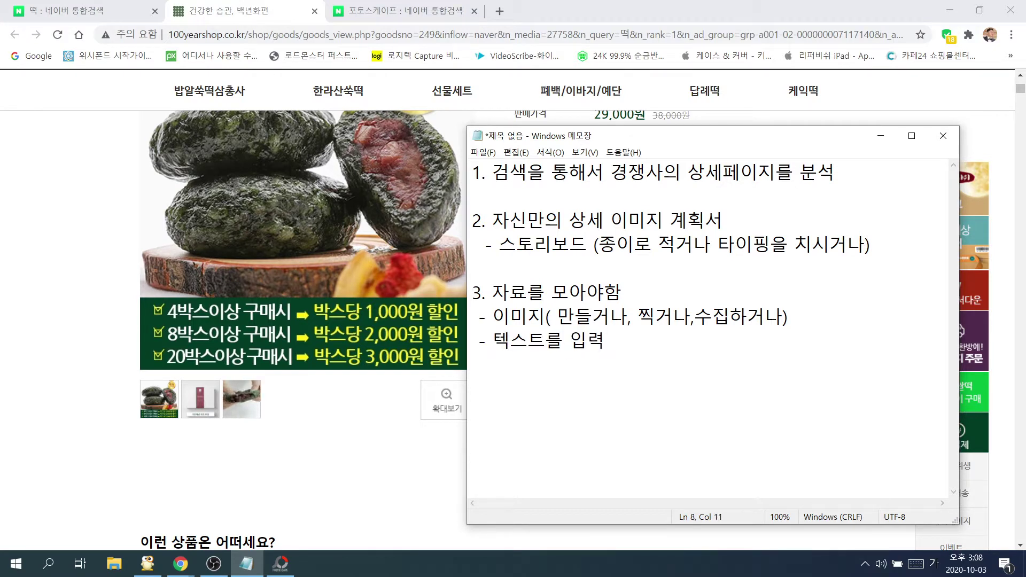
text(해두거나 ..)
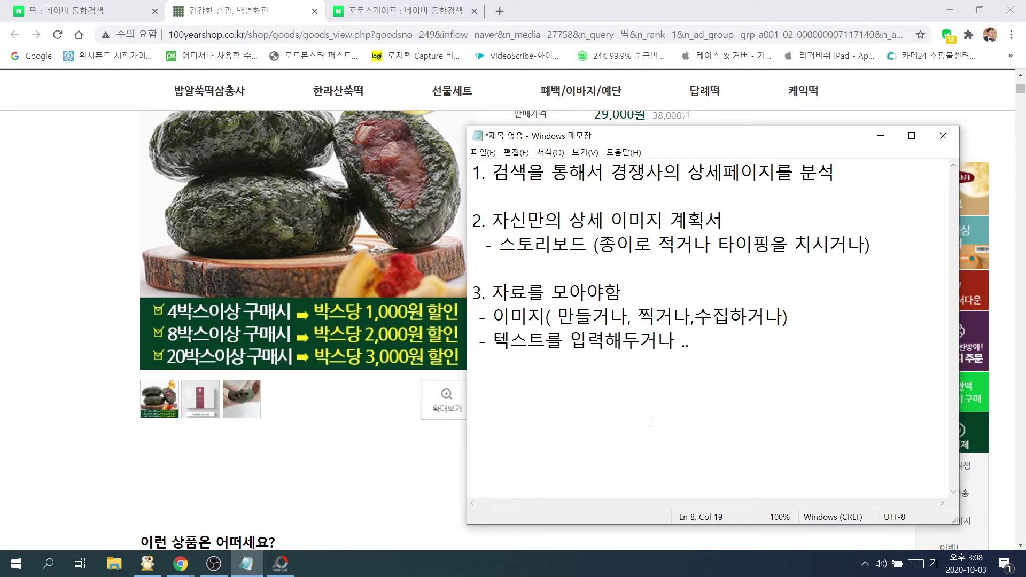
key(Left)
key(Left)
key(Left)
key(Left)
key(Left)
Switch to the browser and examine the product page's package renewal banner, brand introduction and list of six reasons
click(66, 312)
scroll(66, 315, down, 20)
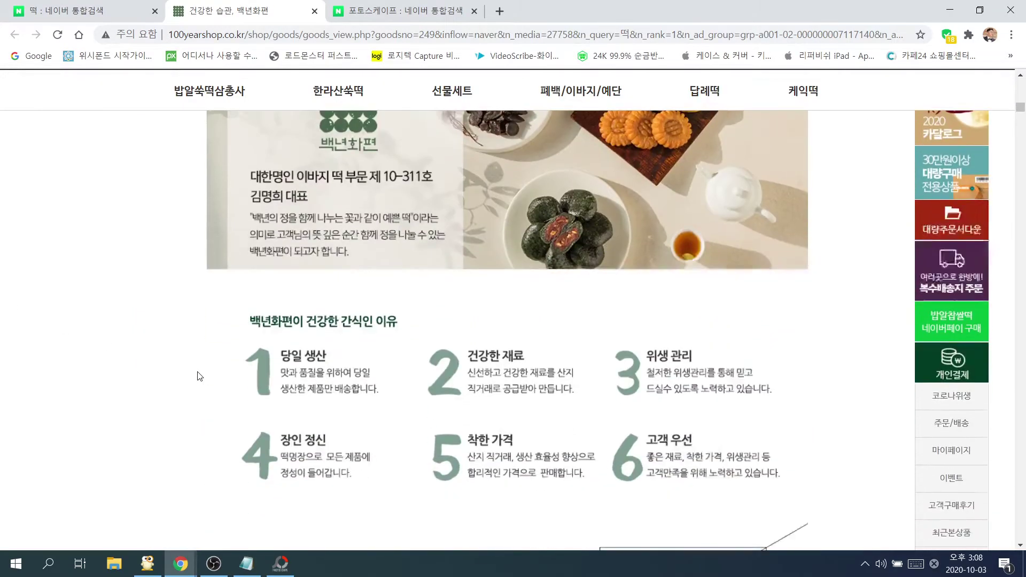
scroll(198, 376, up, 7)
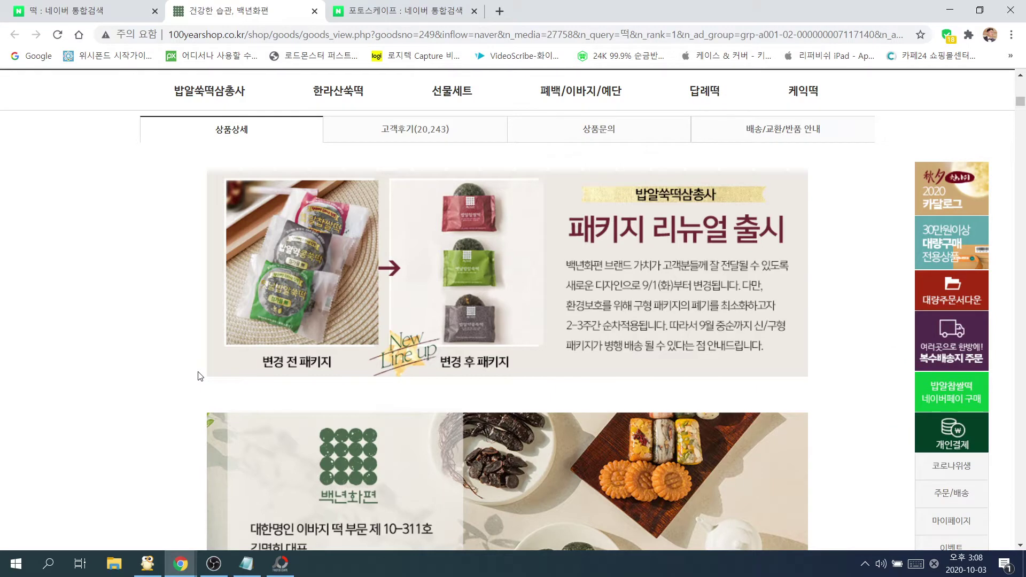
scroll(598, 267, up, 1)
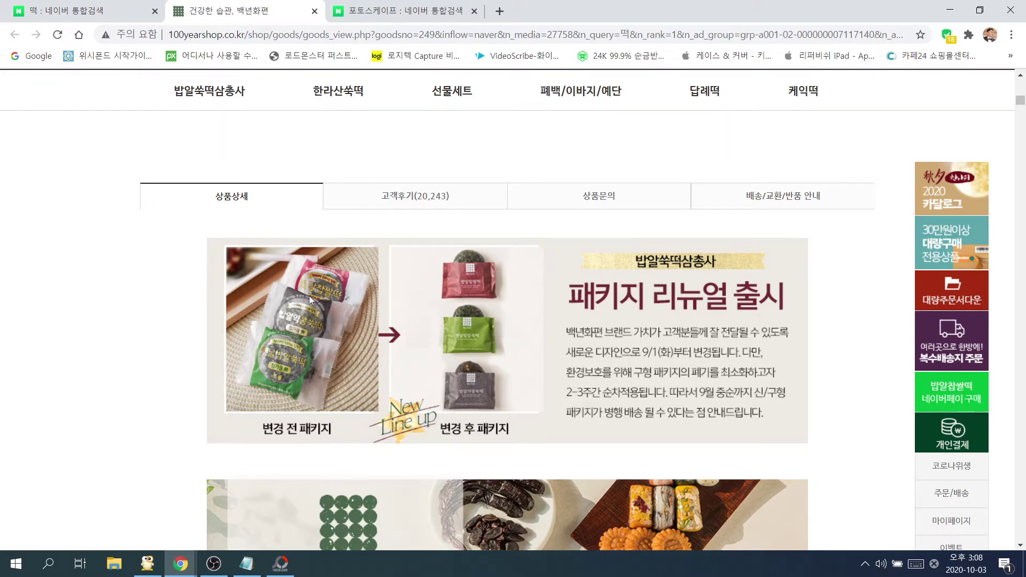
scroll(473, 380, down, 2)
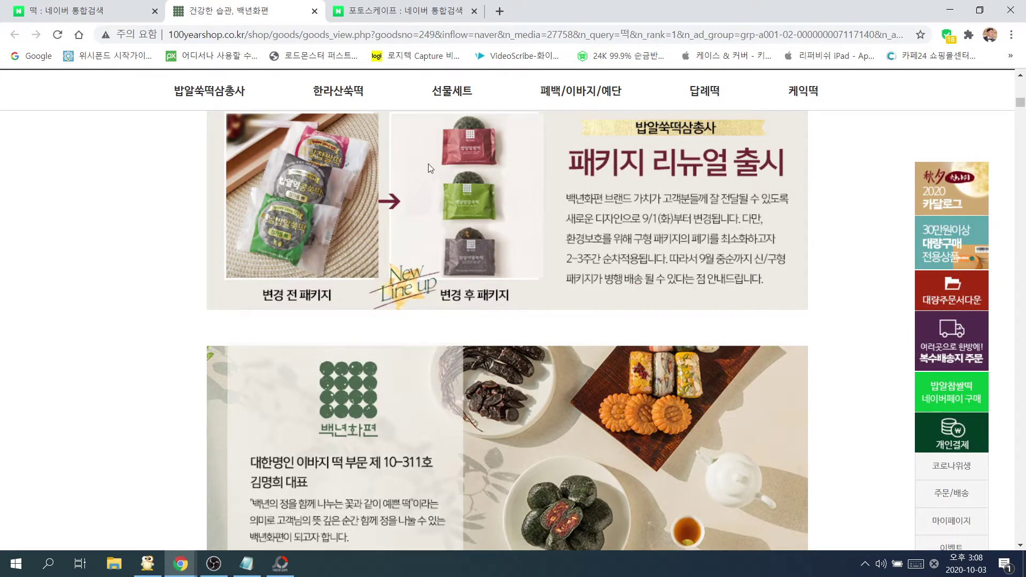
scroll(548, 213, down, 5)
scroll(552, 217, up, 3)
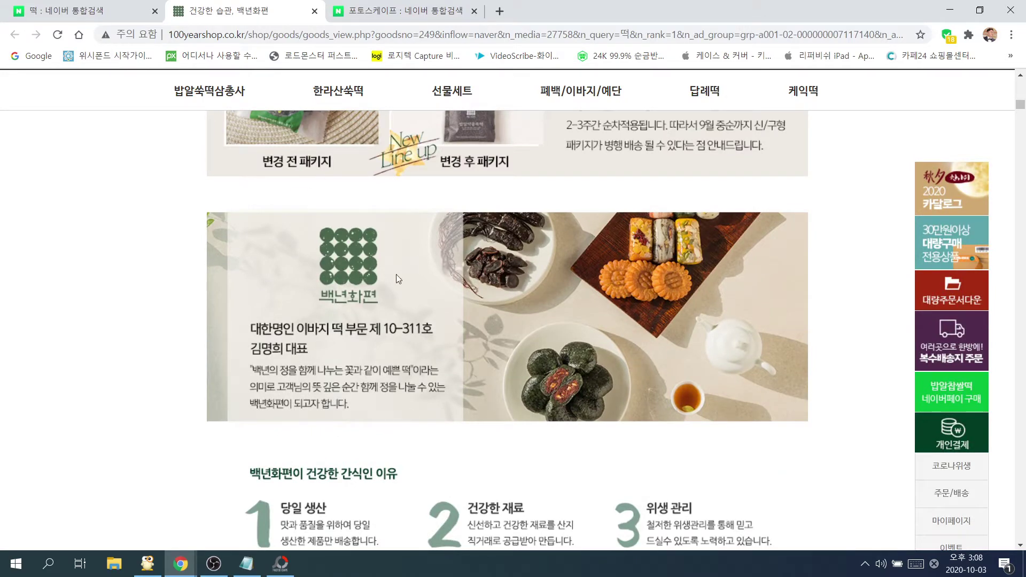
scroll(396, 274, down, 2)
scroll(346, 219, down, 2)
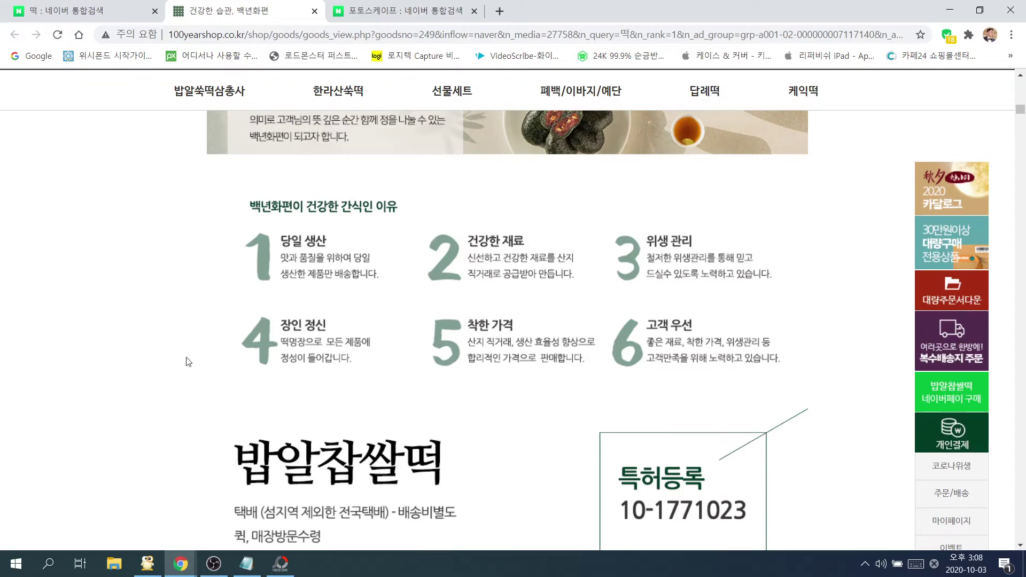
scroll(365, 353, down, 2)
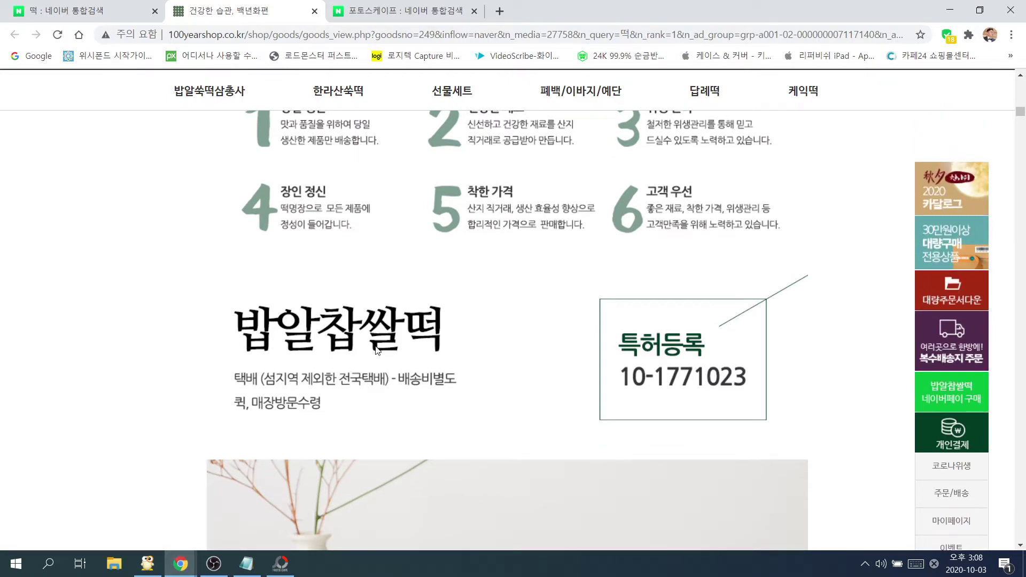
scroll(376, 349, up, 2)
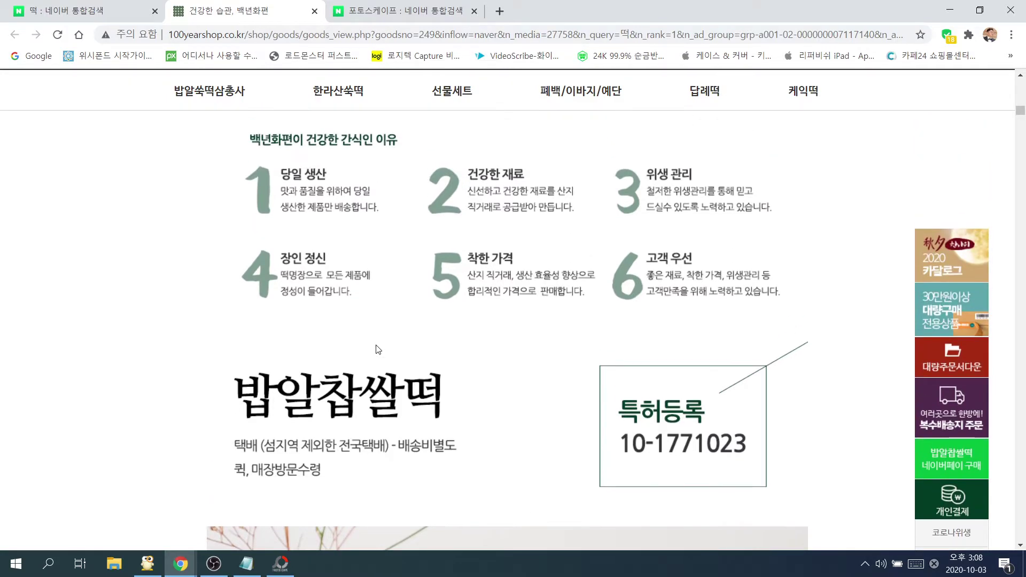
Examine the product page from the 밥알찹쌀떡 title through the description, composition and staged photos to the calorie comparison
scroll(376, 349, down, 2)
scroll(376, 348, down, 8)
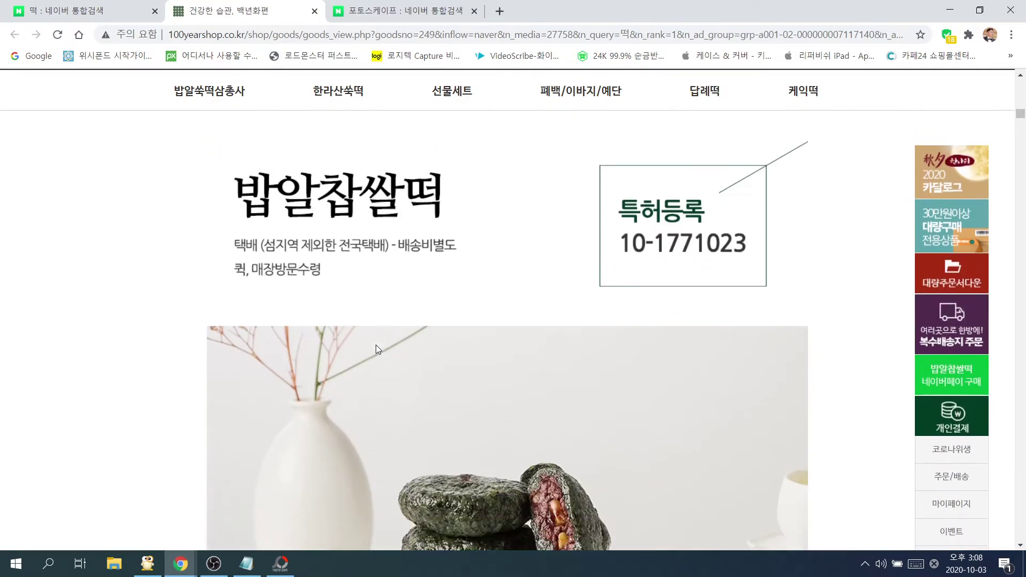
scroll(376, 346, down, 4)
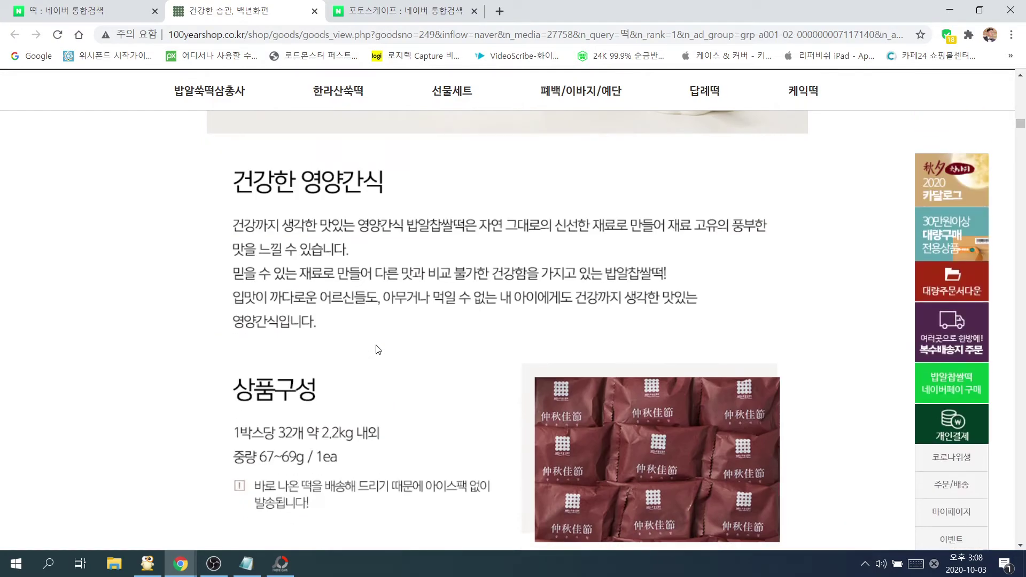
scroll(376, 347, down, 6)
scroll(376, 348, down, 10)
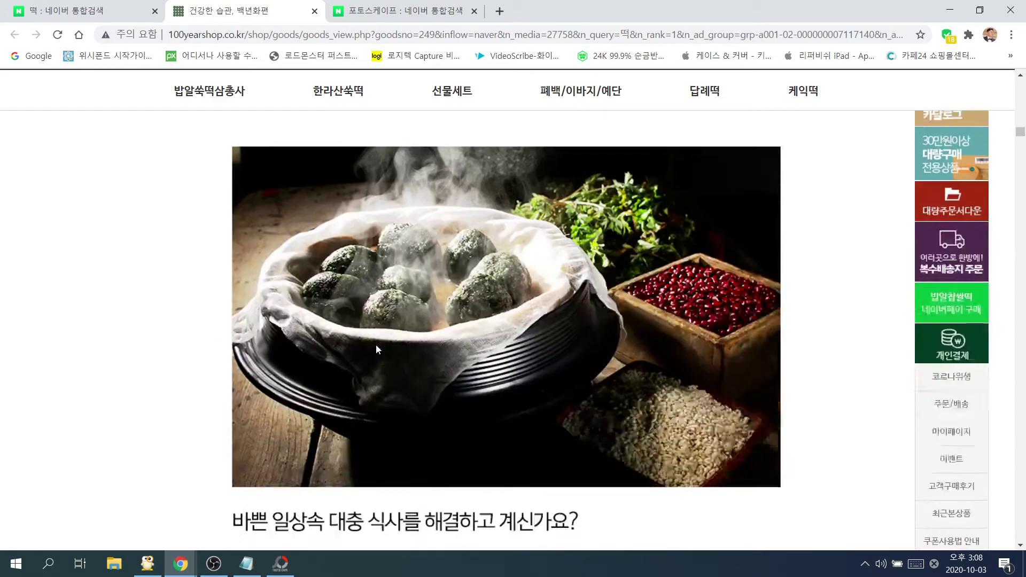
scroll(376, 348, down, 14)
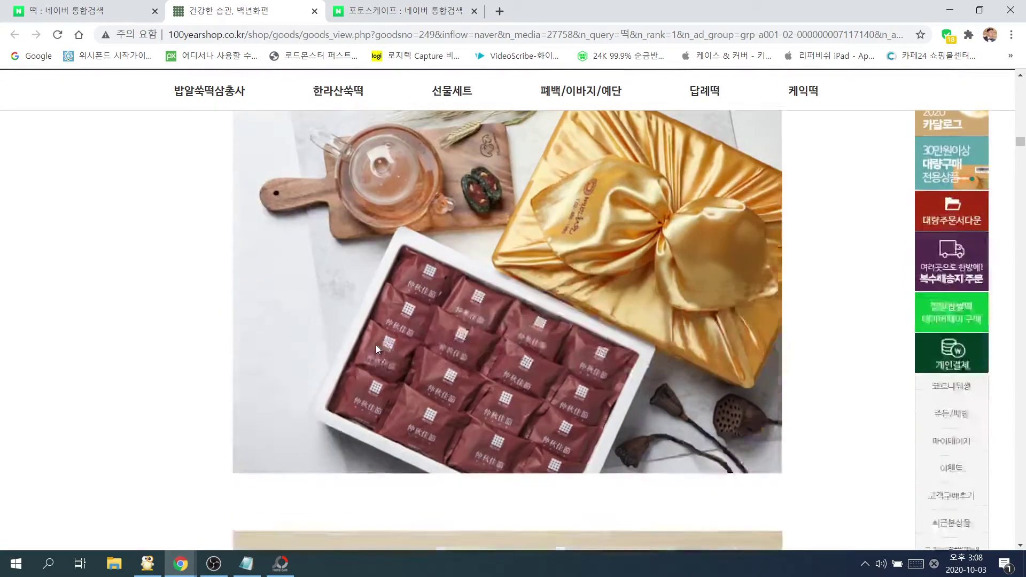
scroll(376, 344, down, 4)
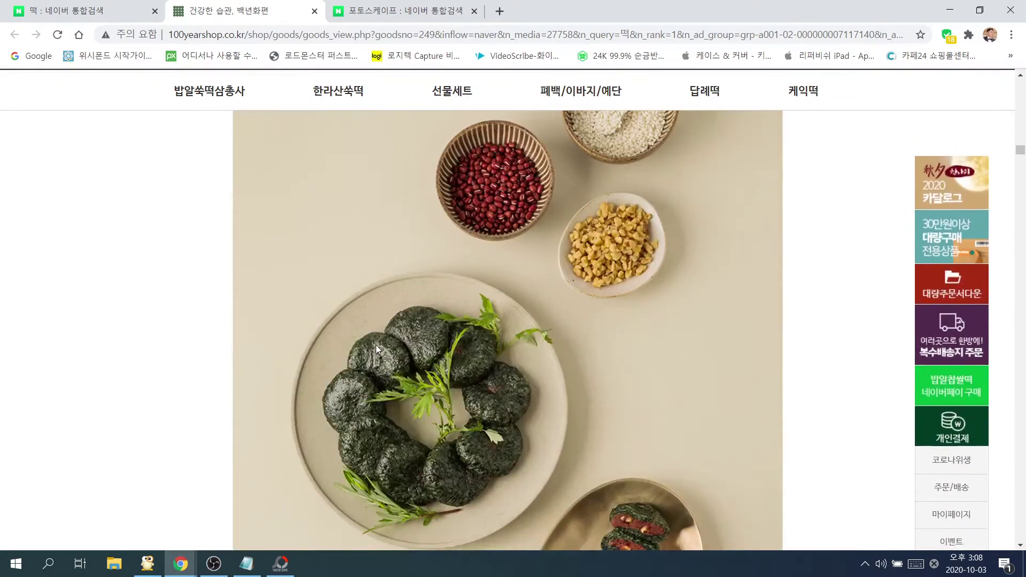
scroll(376, 347, down, 12)
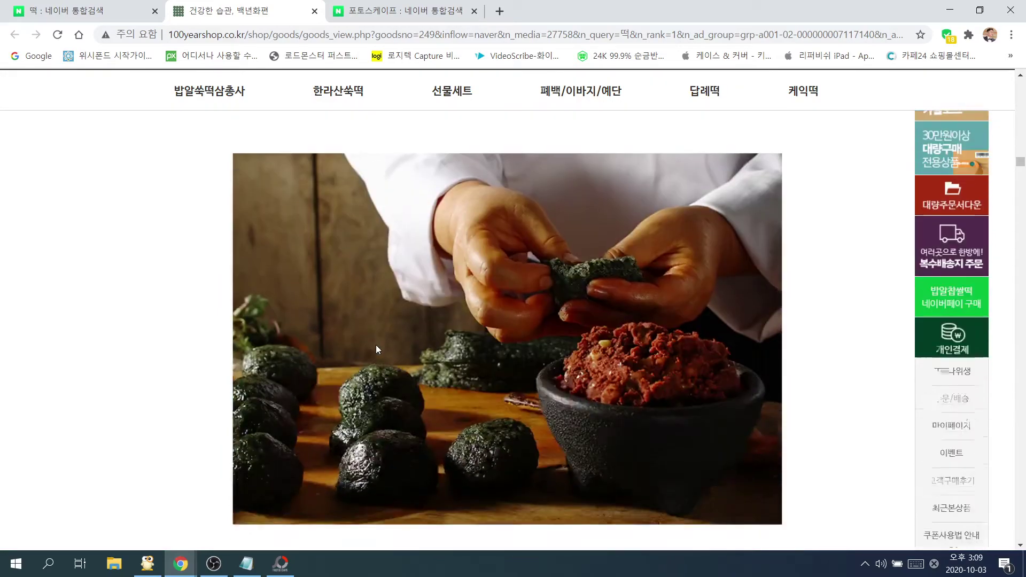
scroll(378, 350, down, 15)
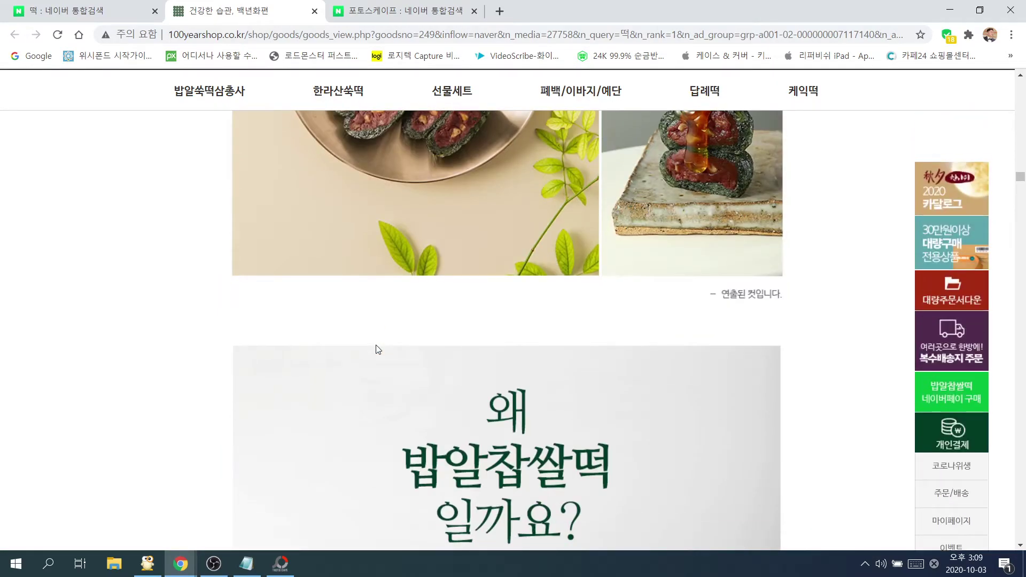
scroll(379, 350, down, 7)
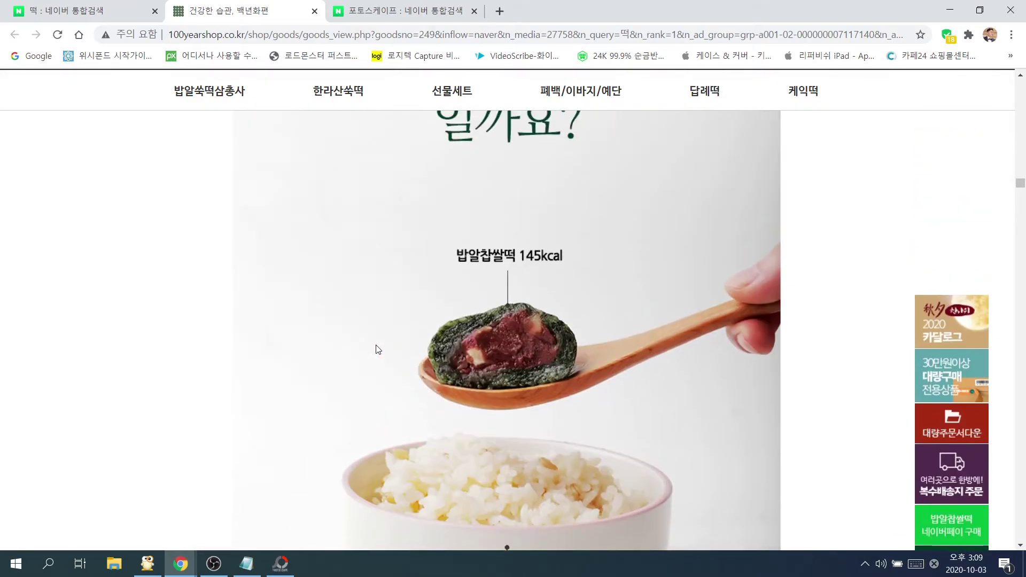
scroll(378, 350, down, 3)
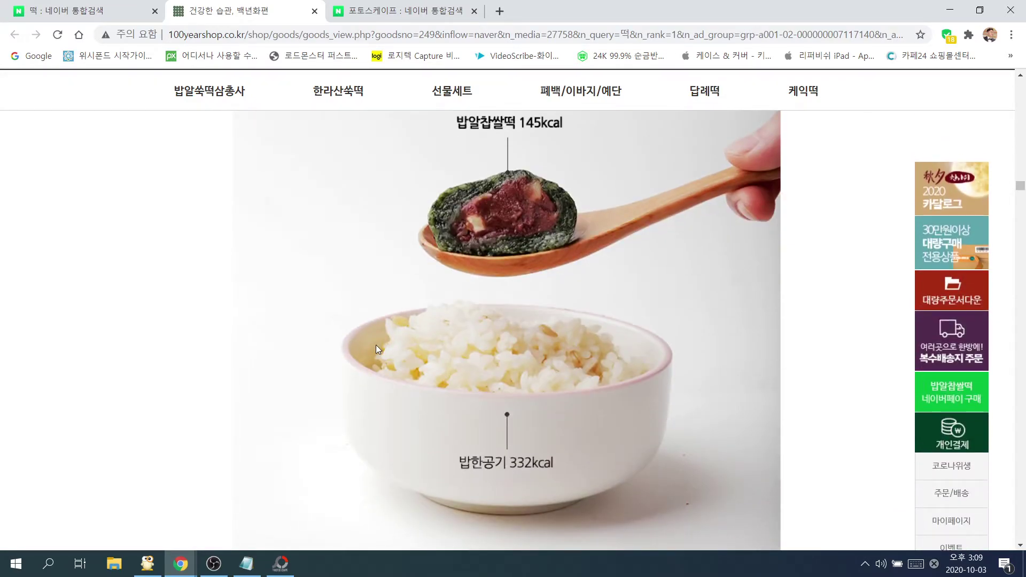
Return to the Notepad notes and add the sub-item "- 컨셉" beneath item 1 on competitor analysis
click(246, 563)
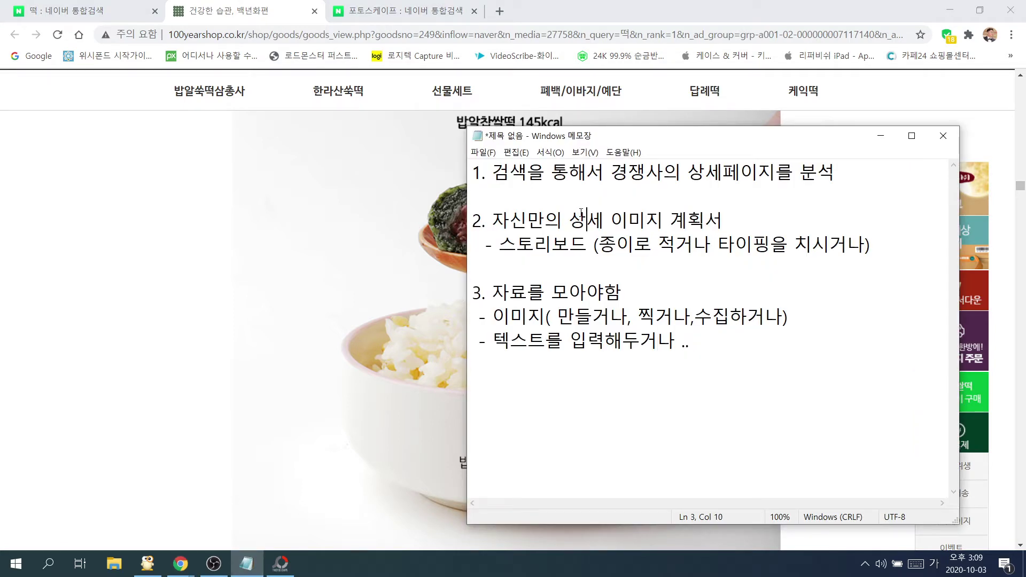
click(600, 194)
text(- 컨ㅂ)
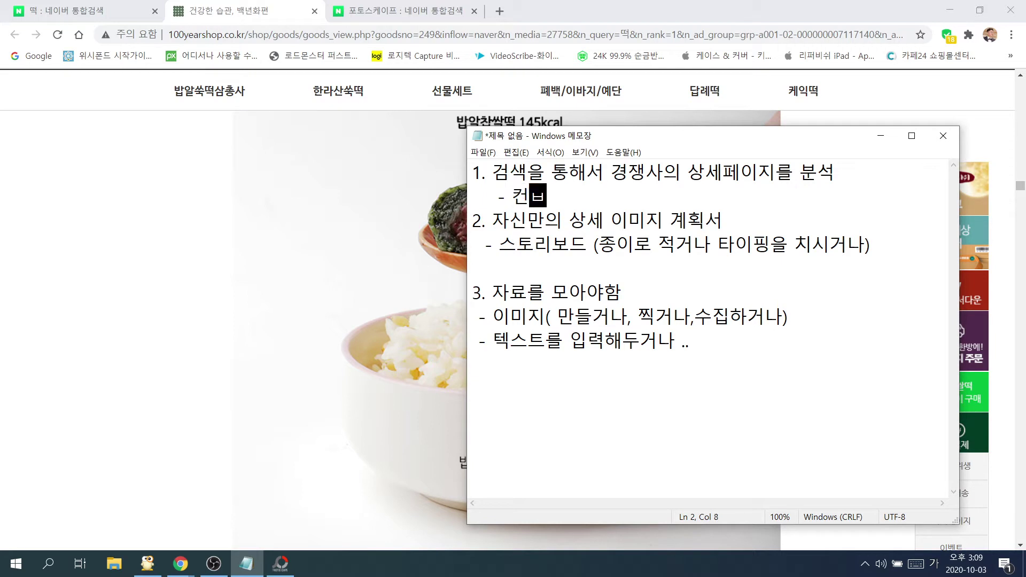
key(BackSpace)
text(셉)
Switch back to the product page and examine the 건강한 재료 section with its staged photo and individual ingredient descriptions
key(alt+Tab)
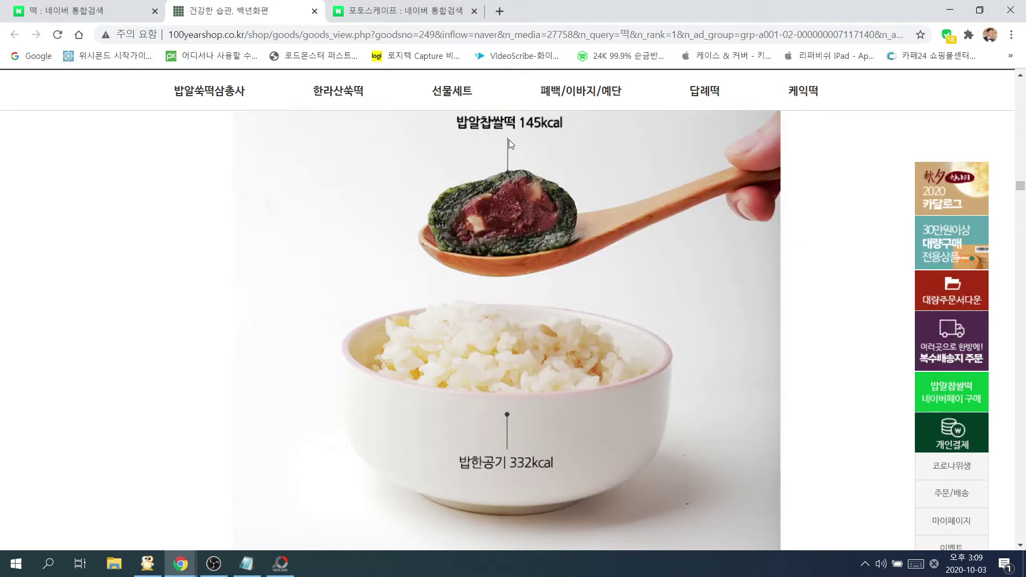
scroll(502, 212, down, 3)
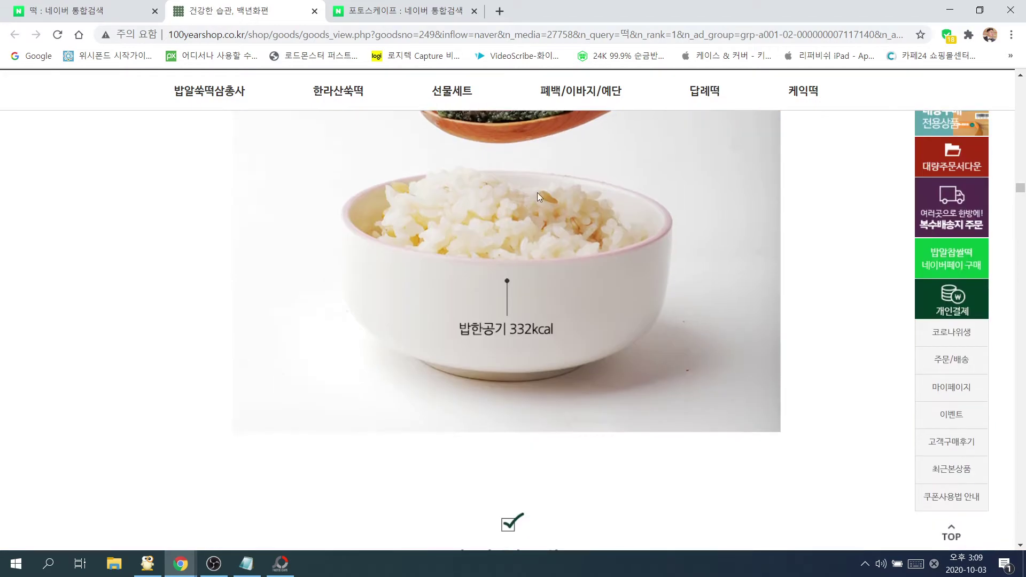
scroll(504, 326, down, 20)
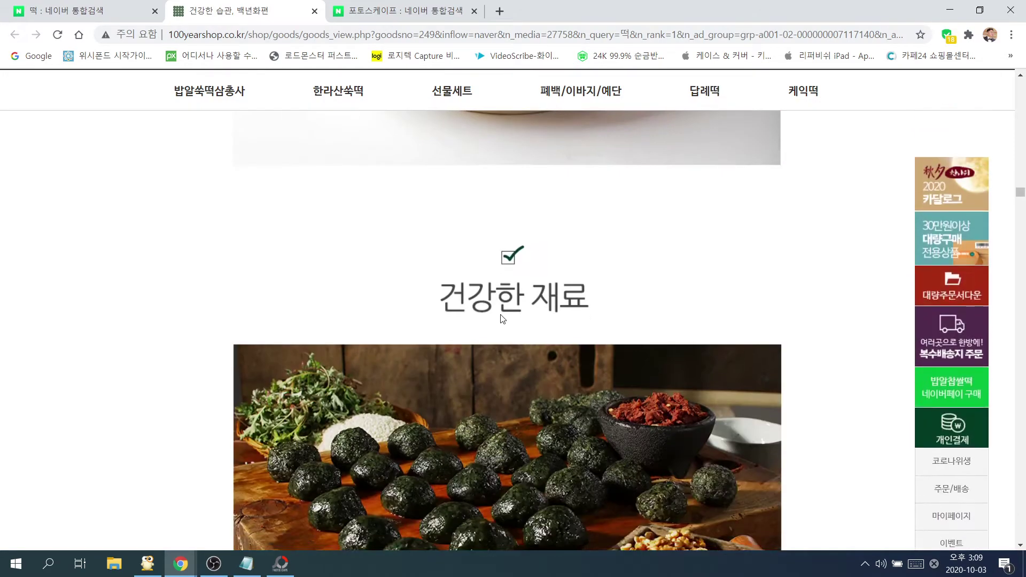
scroll(500, 310, down, 14)
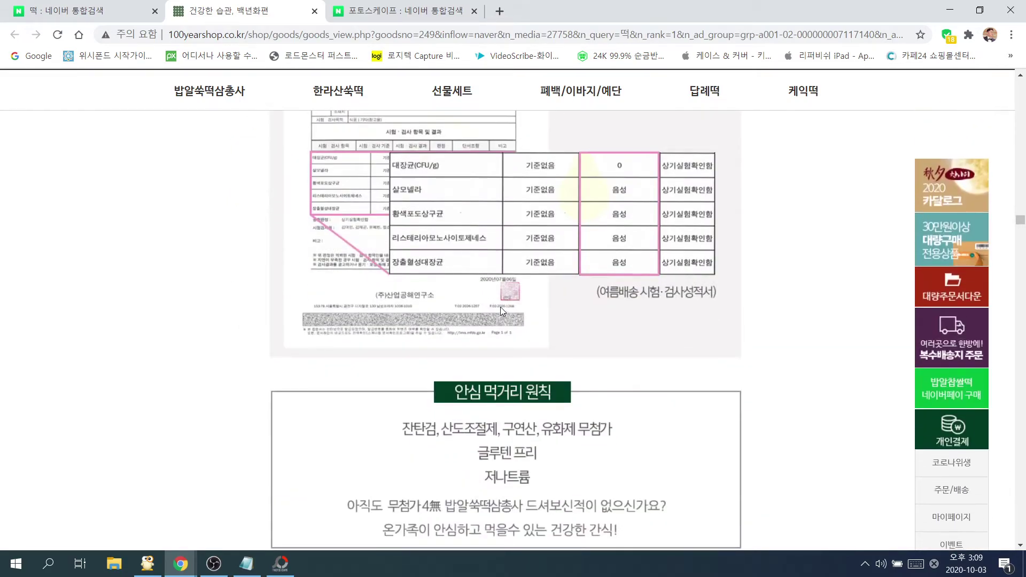
scroll(500, 306, up, 15)
scroll(499, 302, up, 12)
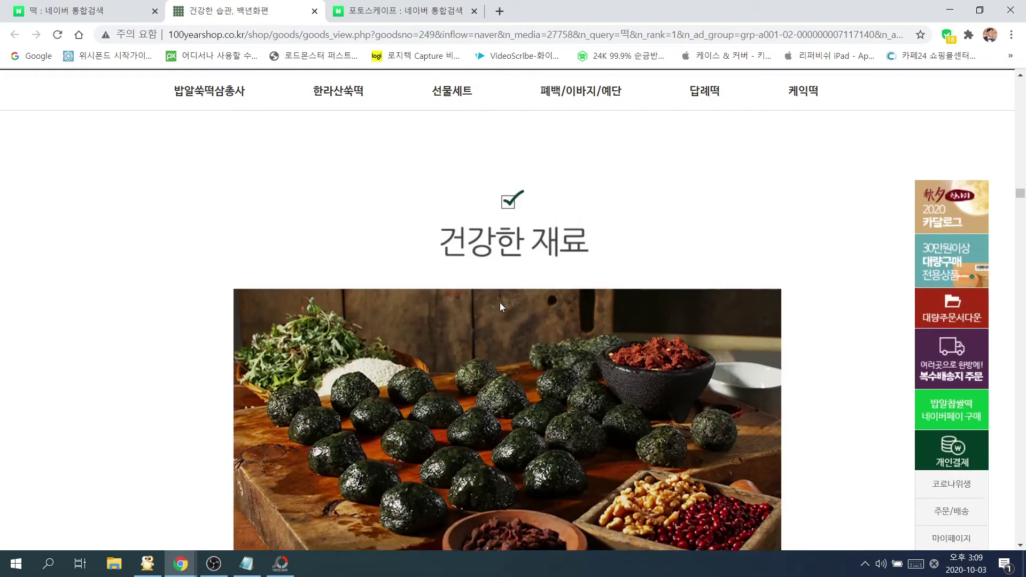
scroll(499, 302, down, 5)
scroll(501, 304, down, 9)
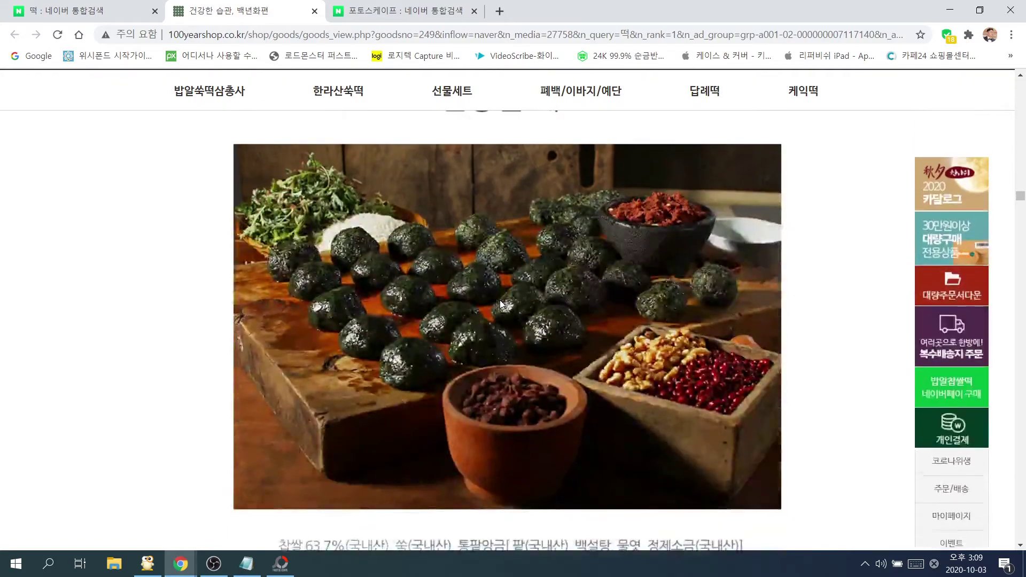
scroll(501, 304, down, 11)
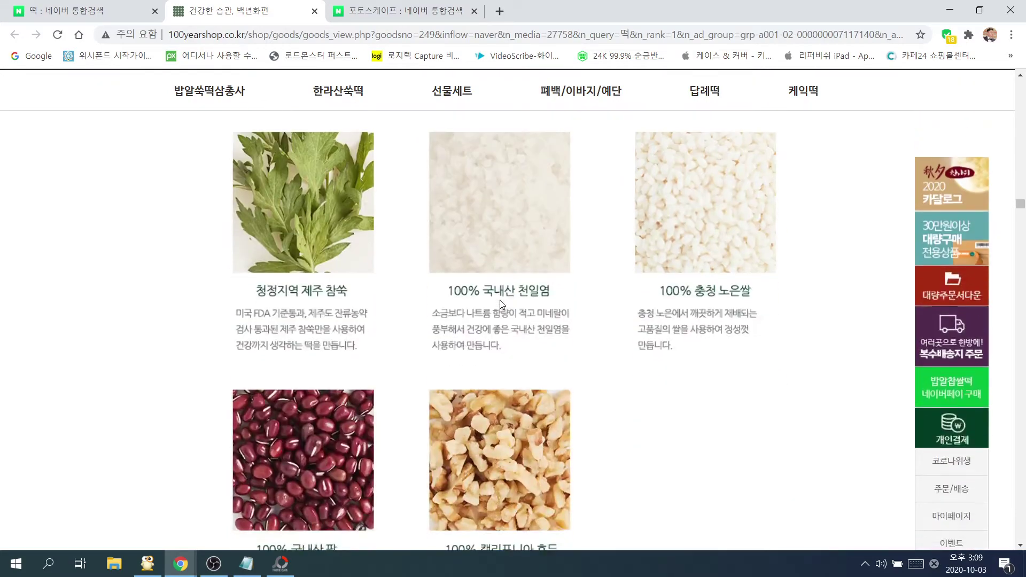
Examine the product page from the 영양성분 table and 무첨가 4無 test report through the 쌀가루 NO! section to the individual packaging
scroll(501, 303, down, 6)
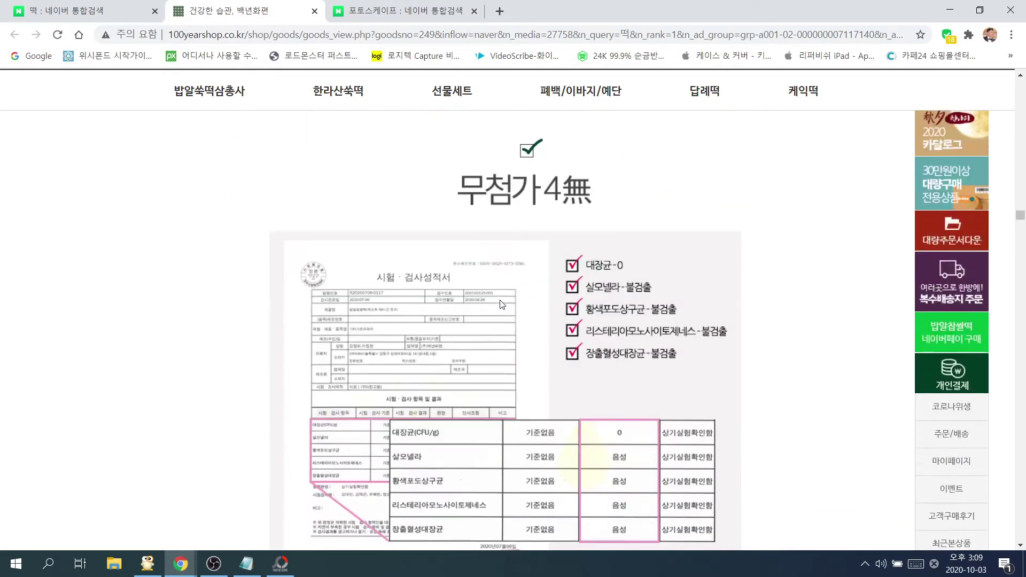
scroll(501, 303, up, 5)
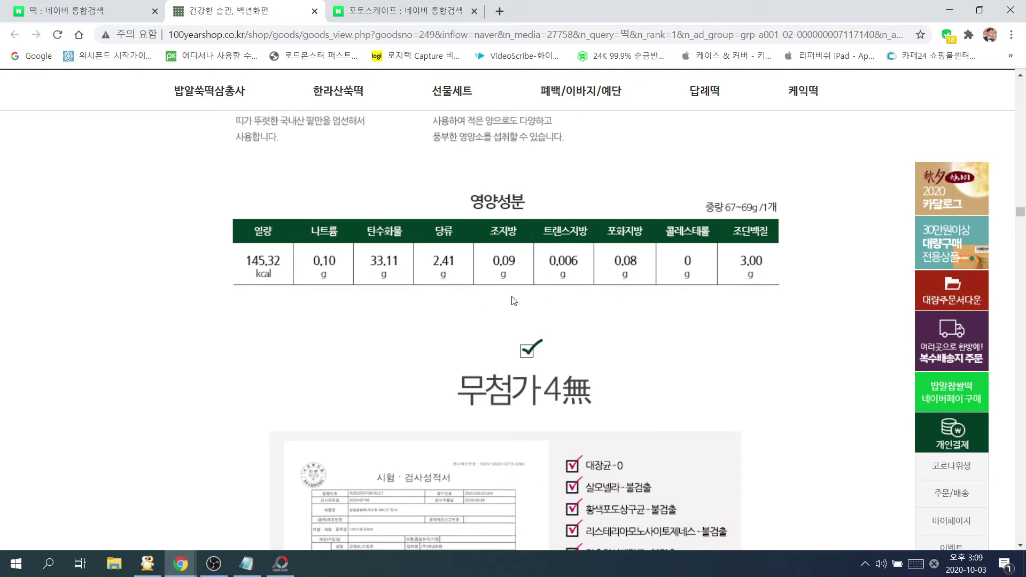
scroll(502, 221, down, 3)
scroll(502, 225, down, 3)
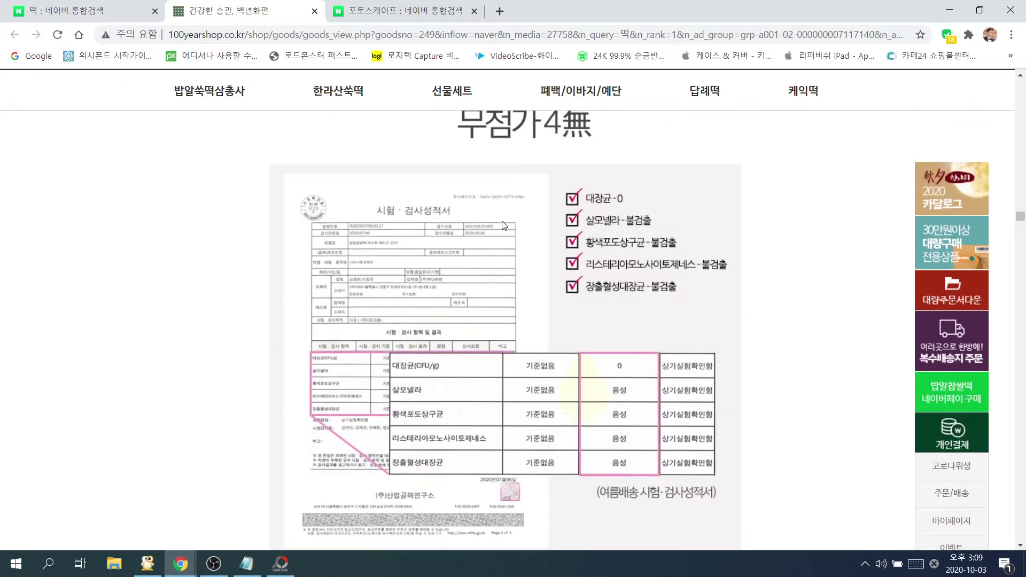
scroll(502, 225, down, 5)
scroll(502, 225, down, 12)
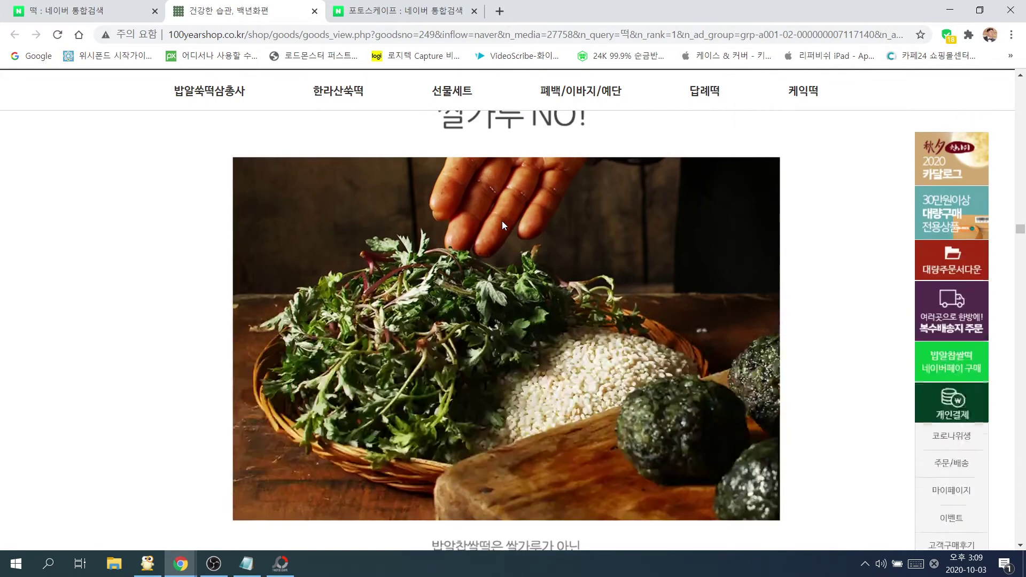
scroll(501, 220, down, 12)
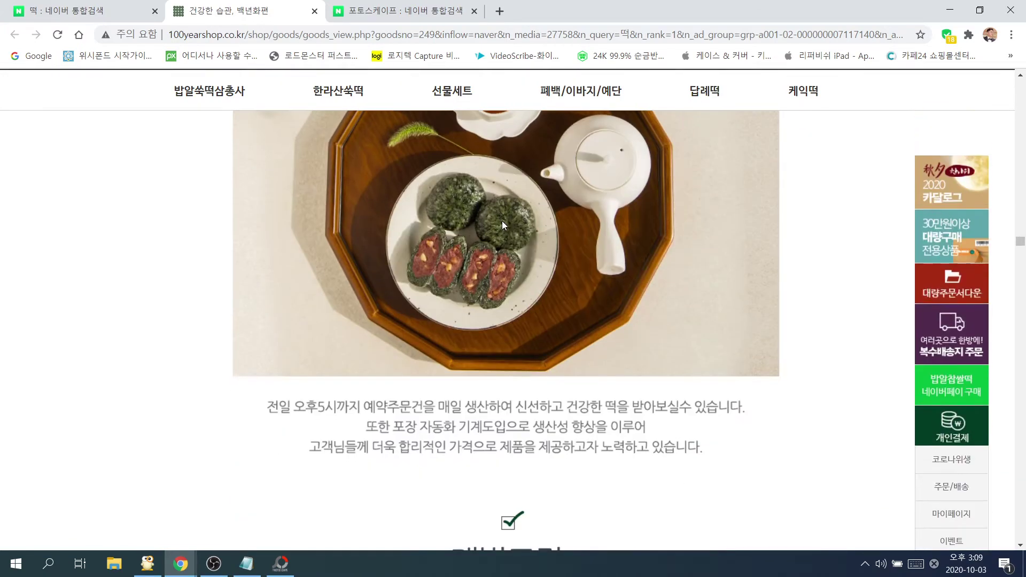
scroll(502, 220, down, 12)
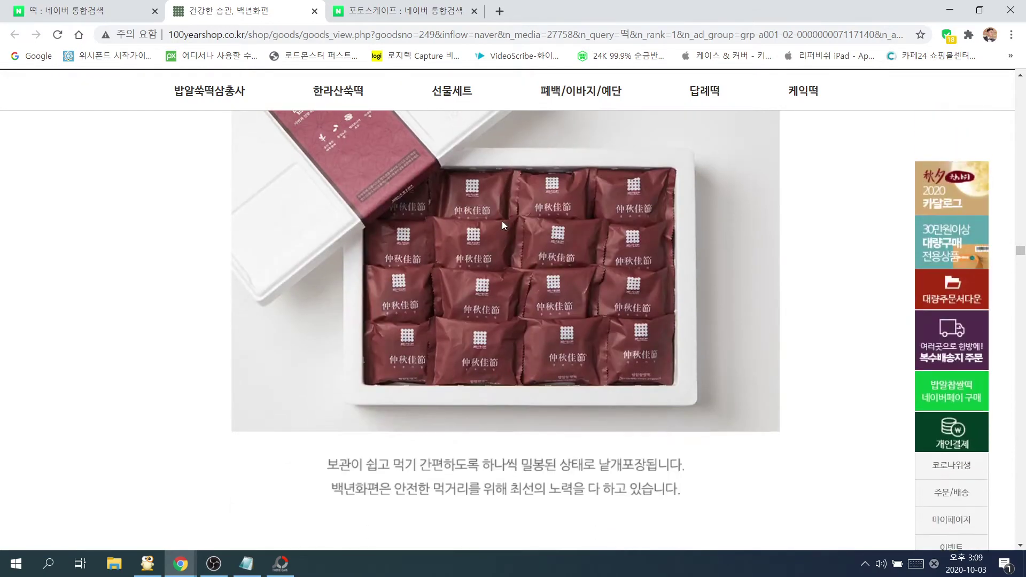
scroll(502, 225, down, 5)
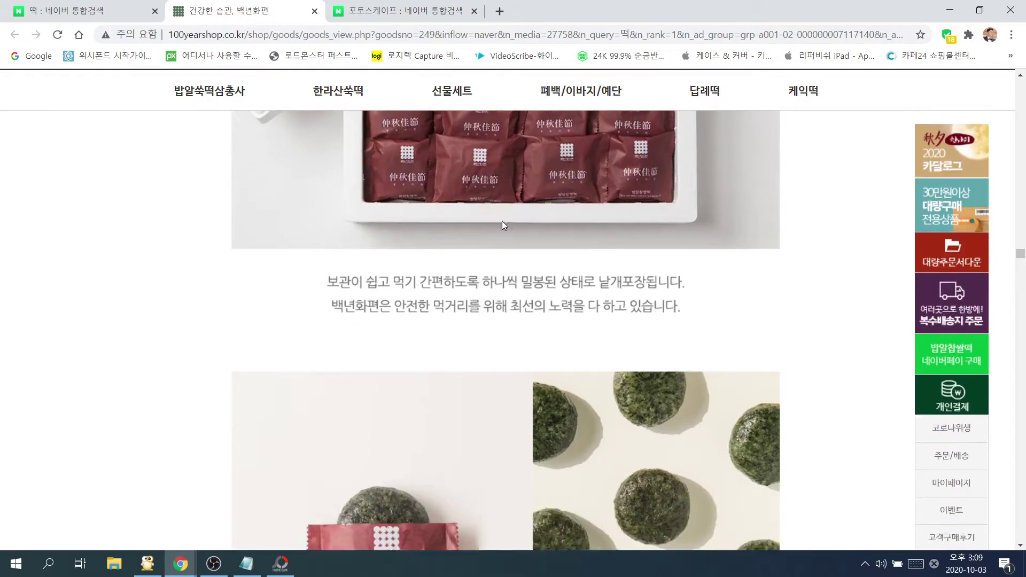
Examine the customer reviews, the four snack and gift uses, and the 특허등록 certificate on the product page
scroll(502, 225, down, 10)
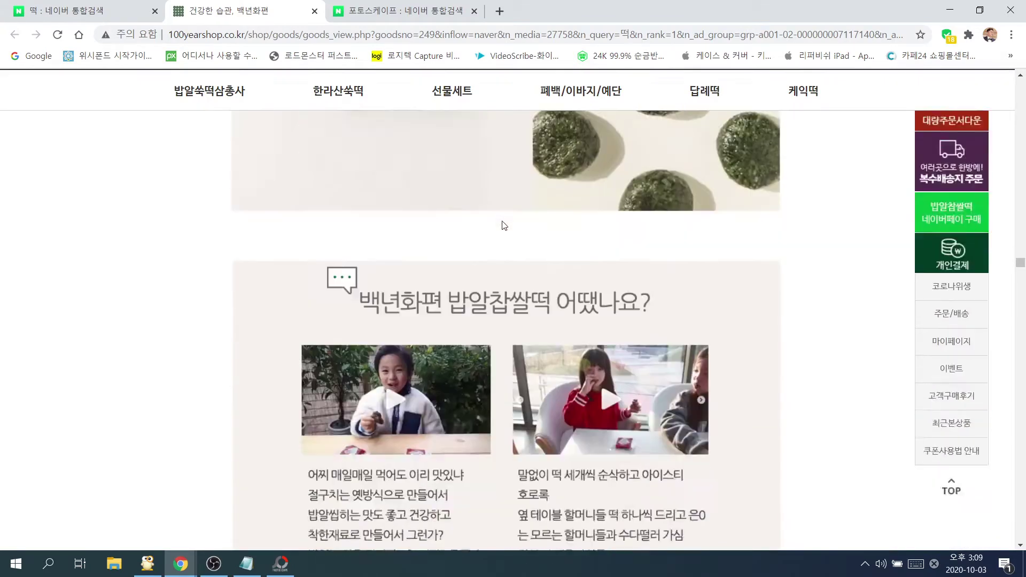
scroll(501, 225, down, 4)
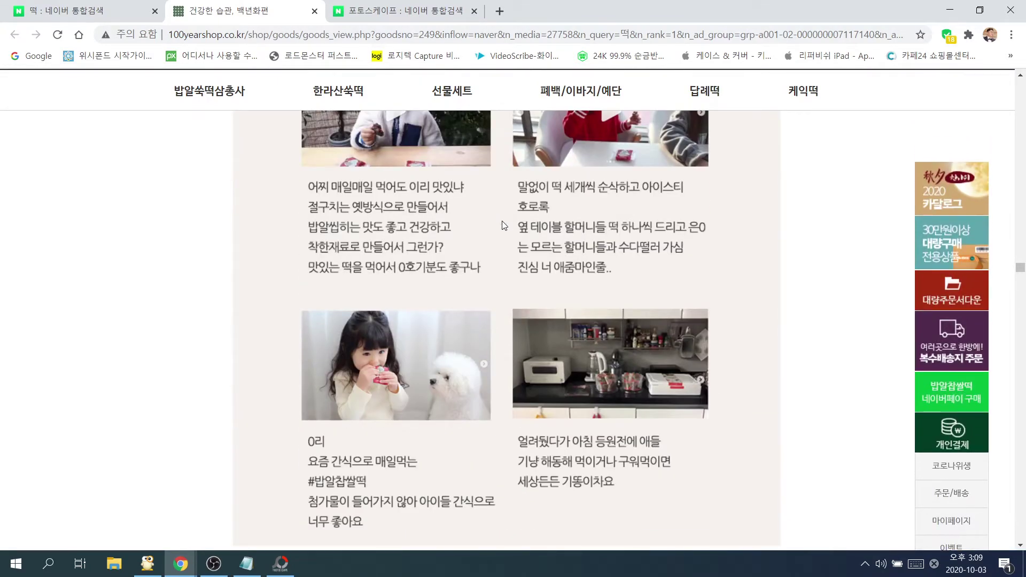
scroll(502, 225, down, 8)
scroll(501, 225, down, 5)
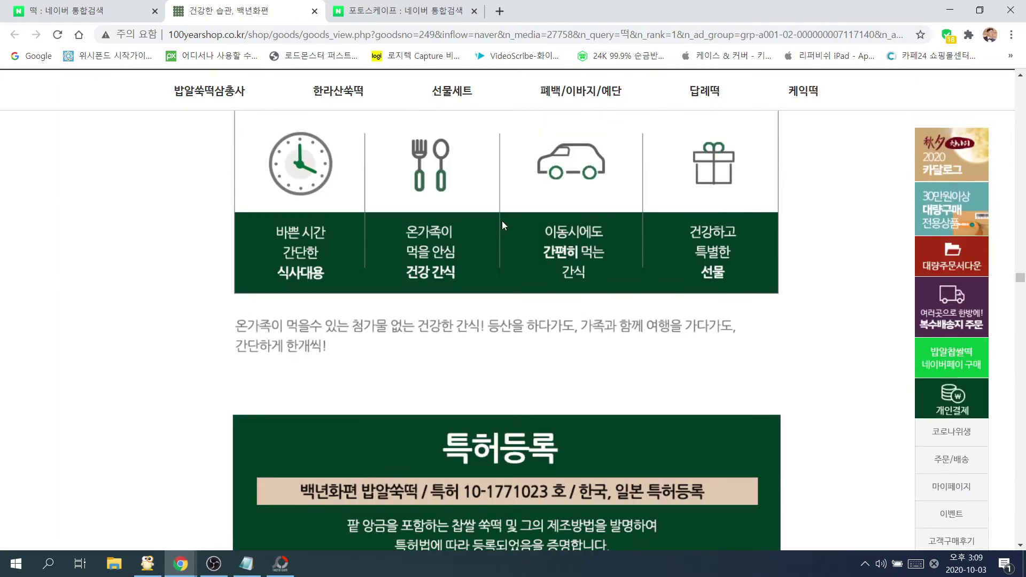
scroll(502, 225, down, 3)
scroll(502, 221, down, 10)
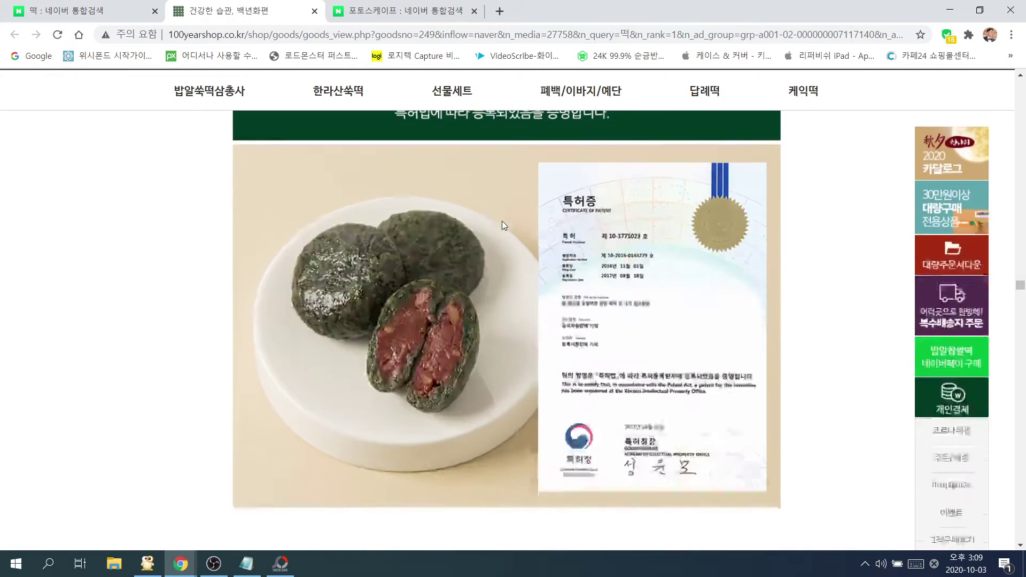
scroll(502, 220, down, 6)
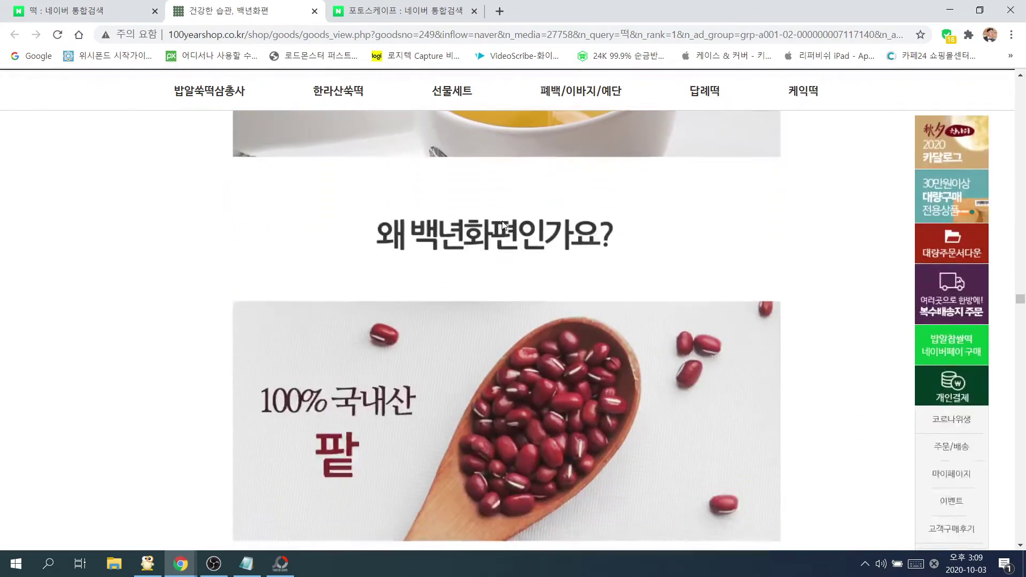
Examine the serving photo, the 왜 백년화편인가요? section with its red bean and traditional-method banners, and the 당일생산 order notice
scroll(502, 220, up, 6)
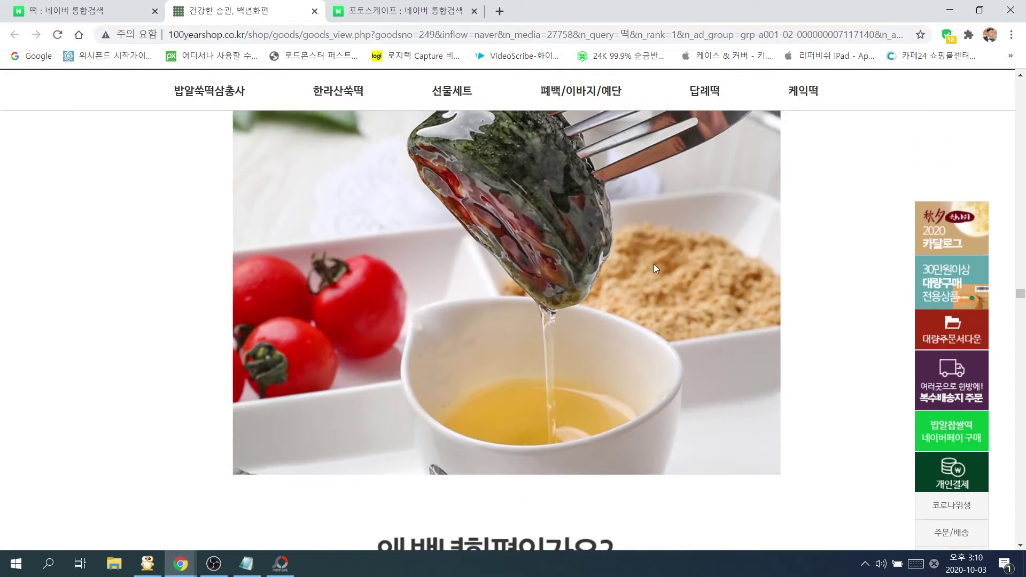
scroll(488, 215, up, 2)
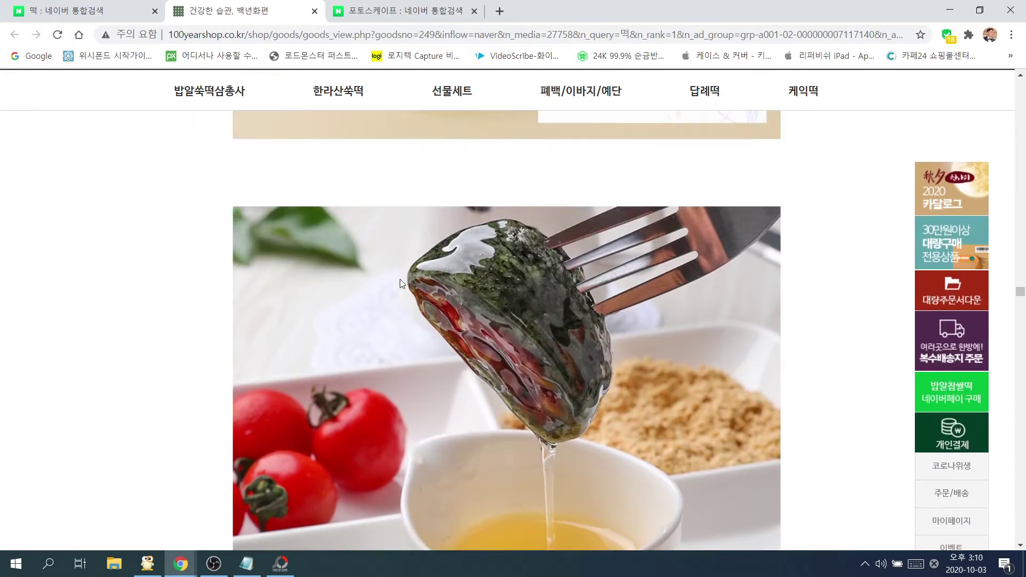
scroll(399, 278, down, 2)
scroll(399, 284, down, 6)
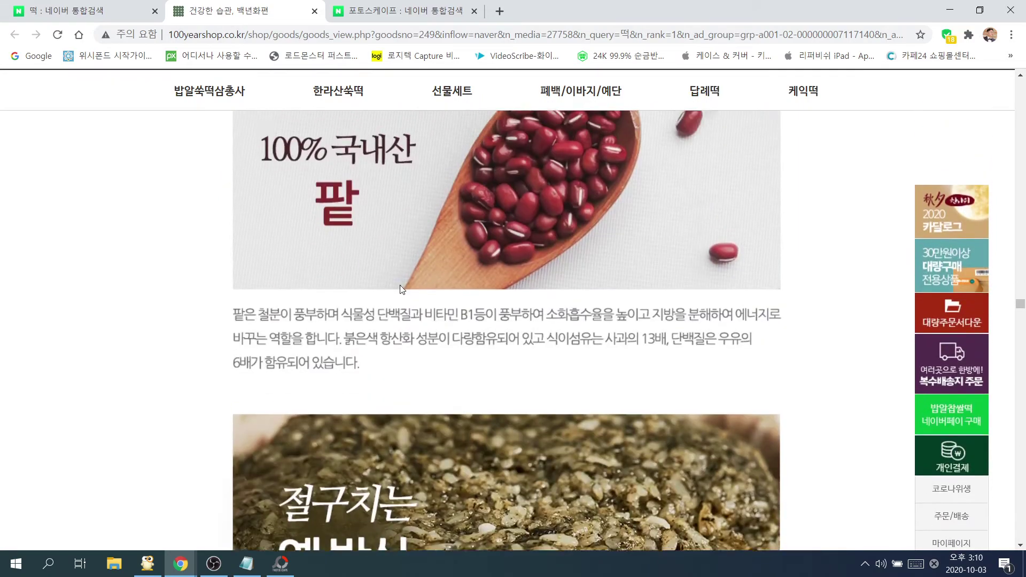
scroll(399, 284, up, 1)
scroll(659, 300, down, 10)
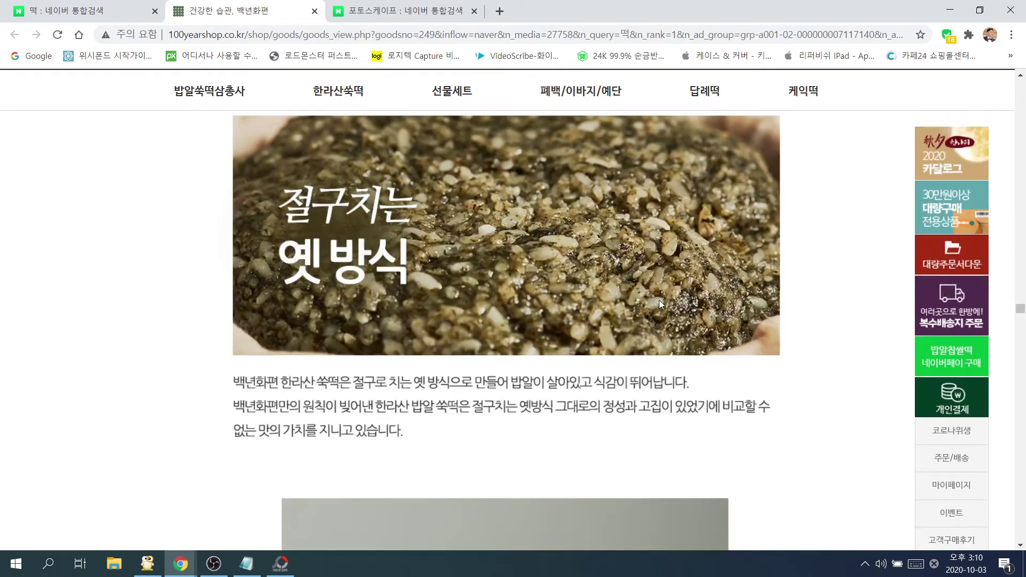
scroll(660, 302, down, 12)
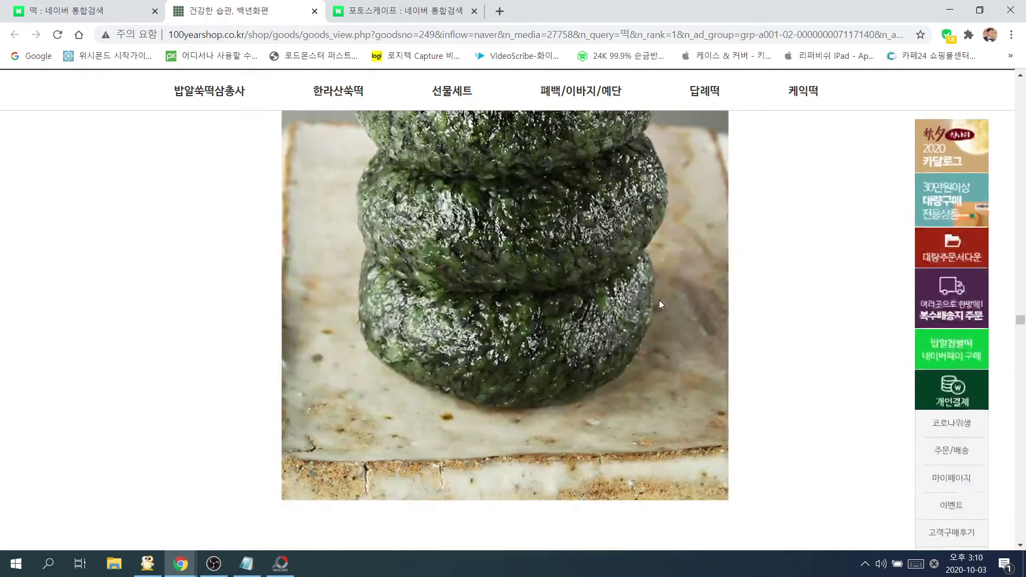
scroll(659, 300, down, 9)
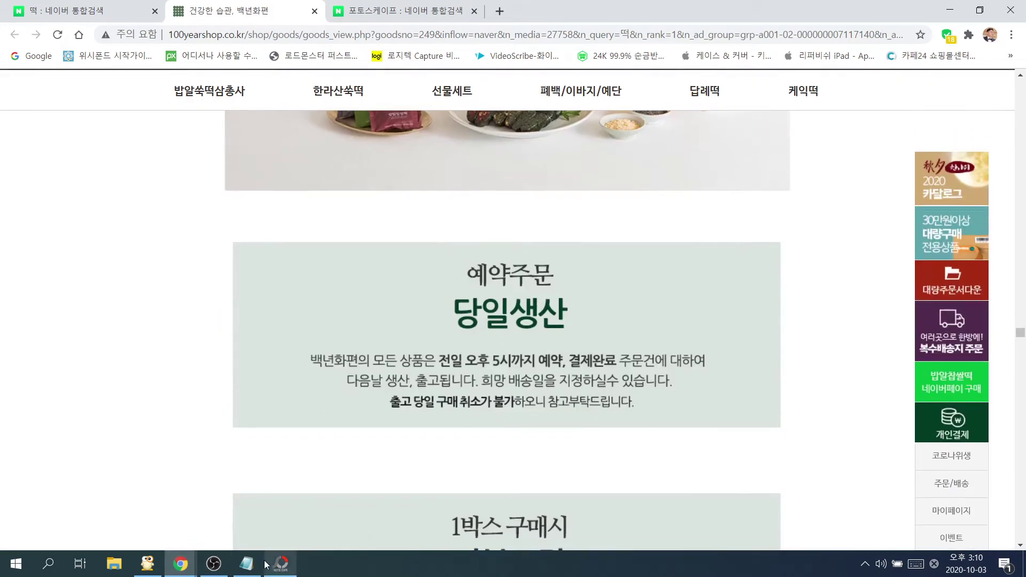
Bring up the Notepad notes, highlight all three items, clear the highlight, and move the notes window higher on the screen
click(247, 563)
drag(730, 344, 457, 144)
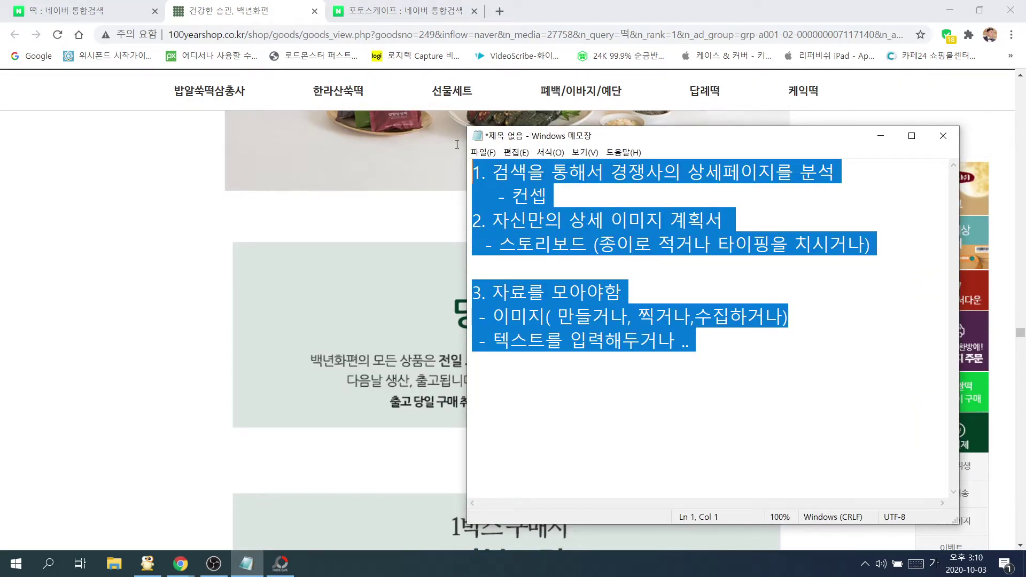
click(726, 292)
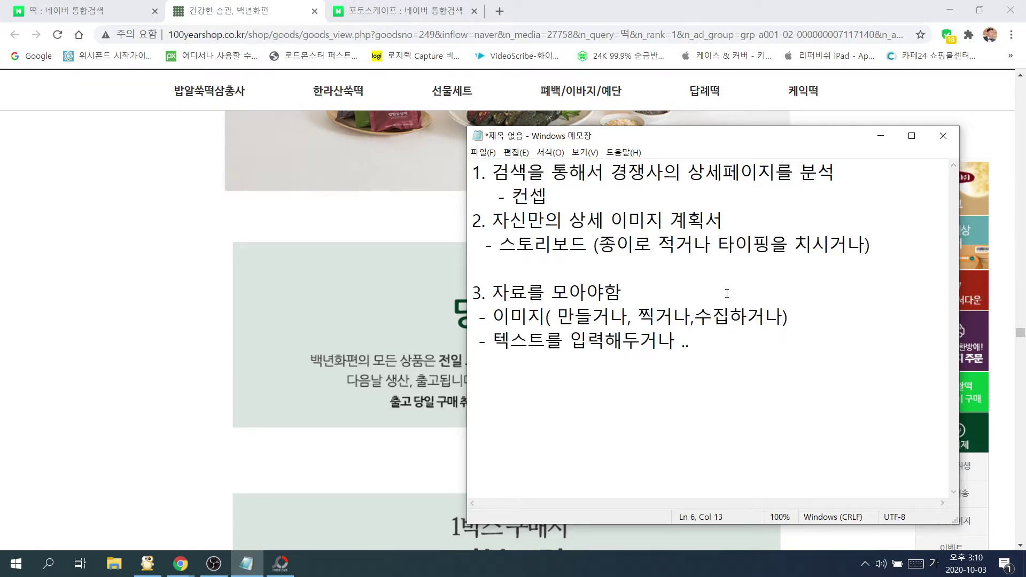
drag(731, 136, 681, 51)
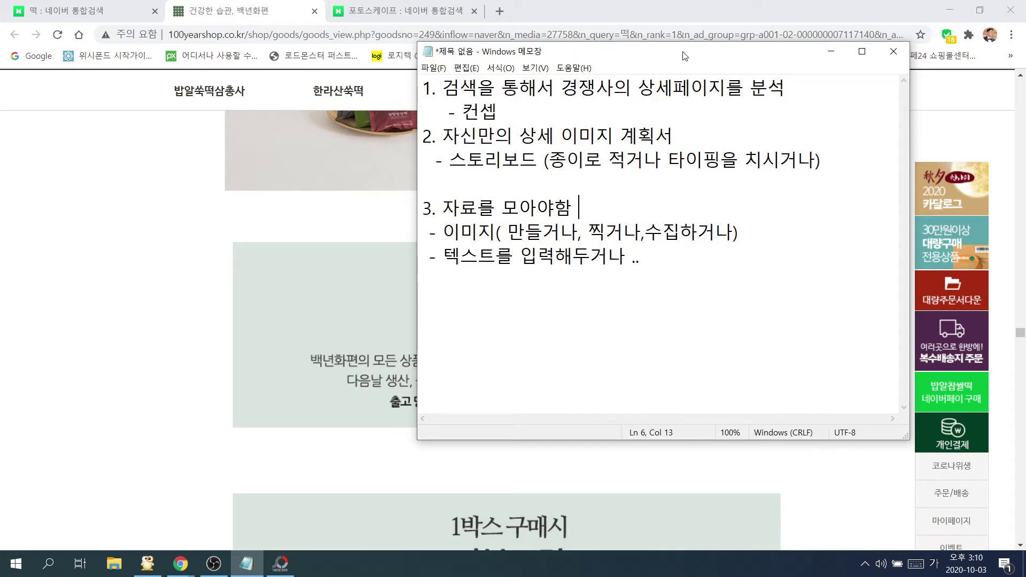
Switch to the Naver results for 포토스케이프 and look through the software information, websites, search suggestions and blog posts
mouse_move(292, 568)
click(523, 12)
click(377, 14)
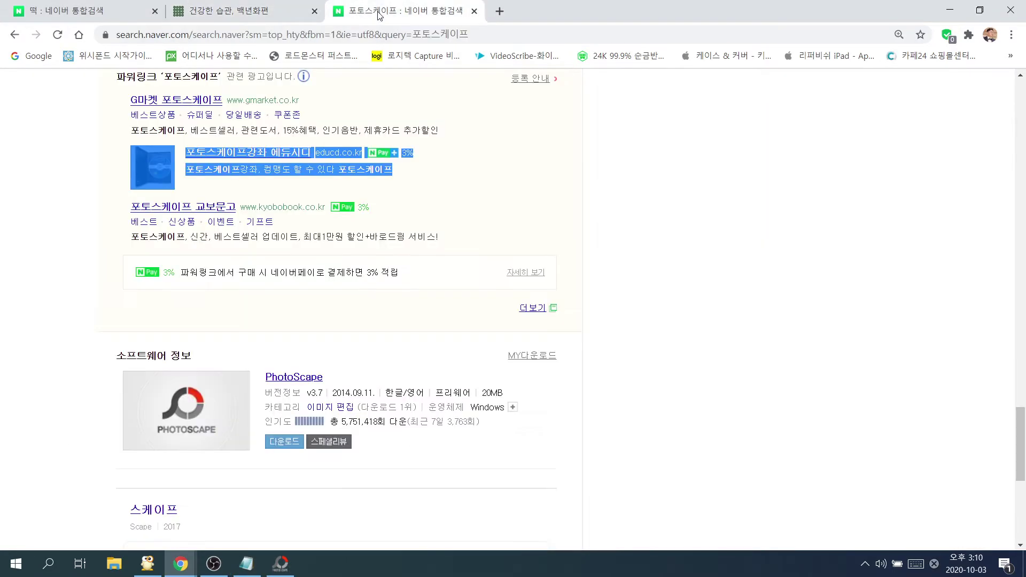
click(556, 178)
scroll(698, 188, up, 20)
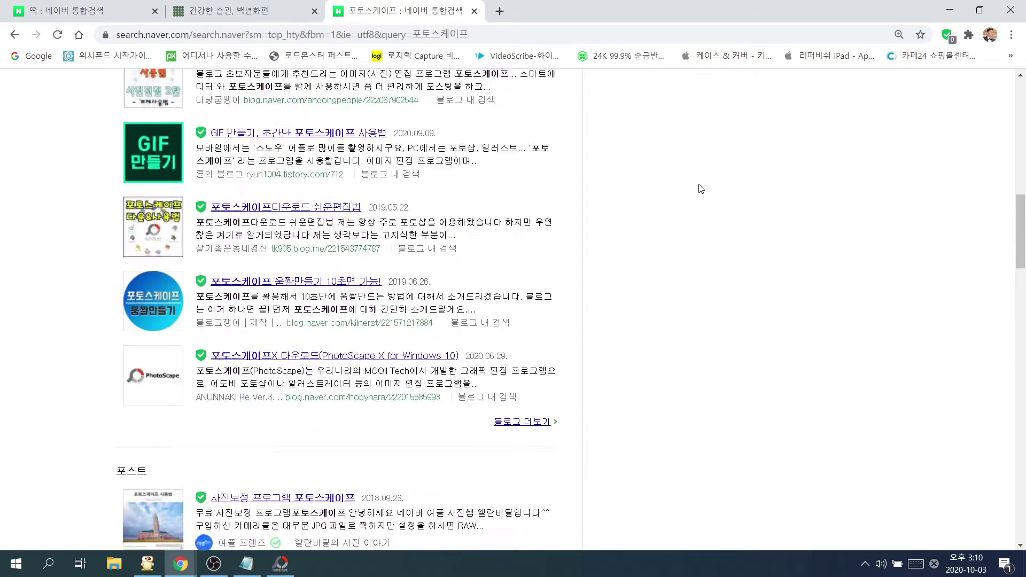
scroll(701, 188, up, 2)
scroll(774, 129, up, 15)
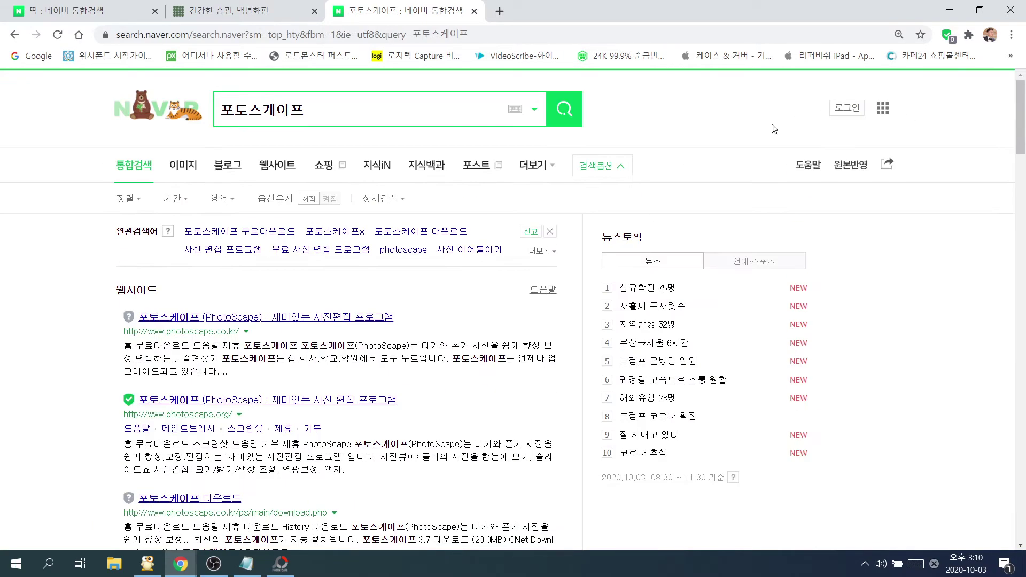
click(421, 105)
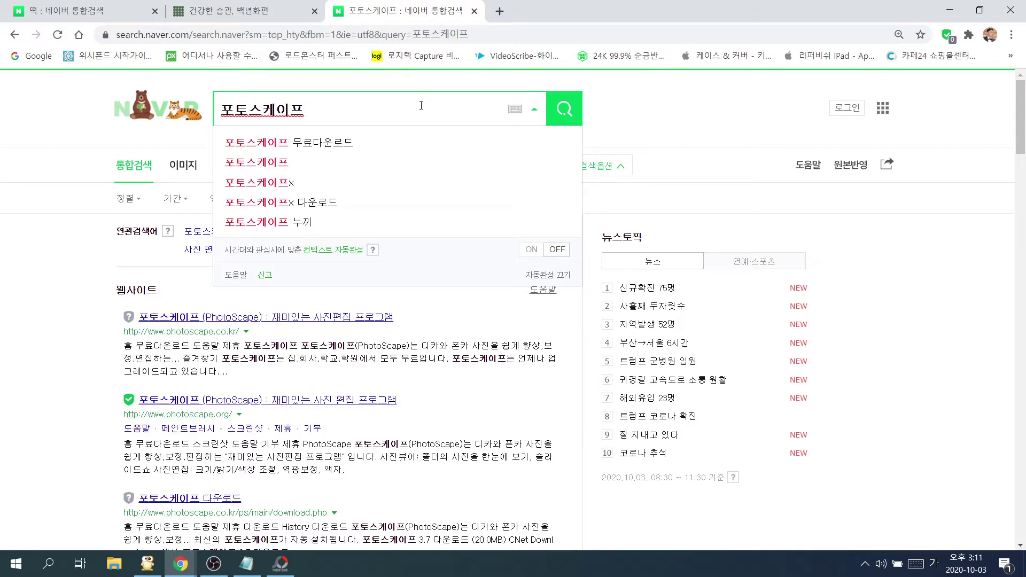
scroll(421, 107, down, 10)
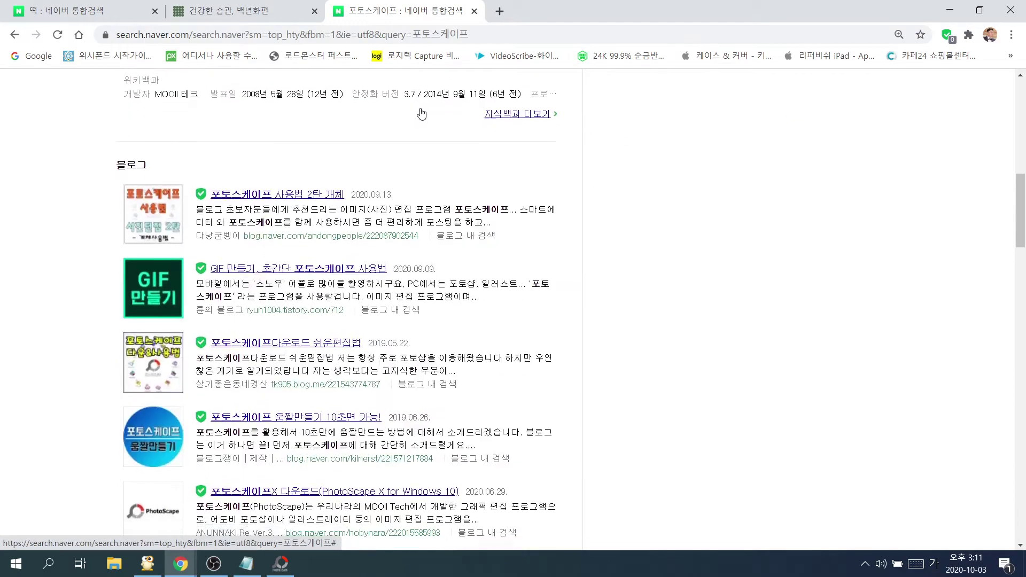
Find the PhotoScape software information among the Naver results and open its Naver Software download page
scroll(421, 113, down, 15)
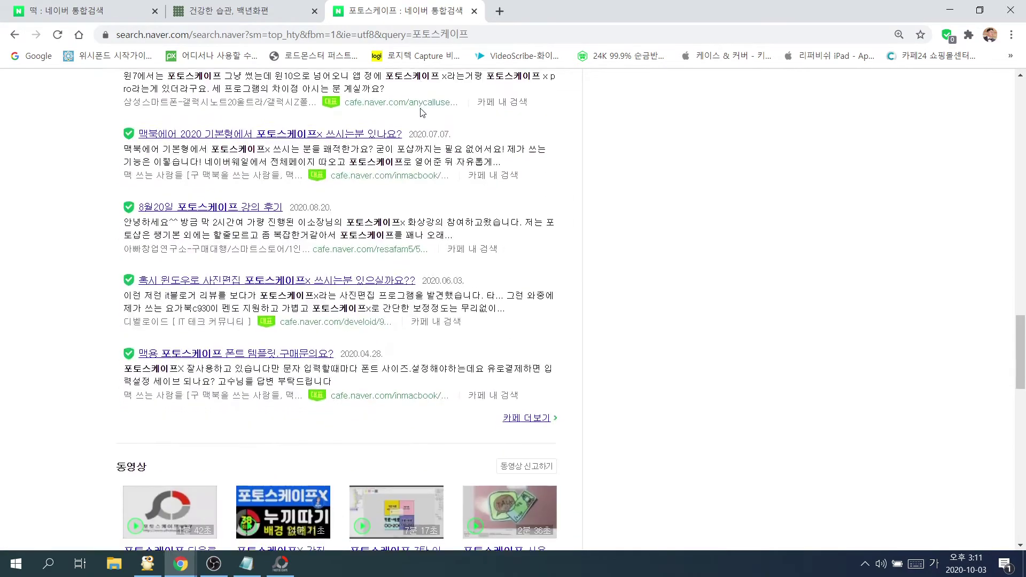
scroll(422, 112, down, 12)
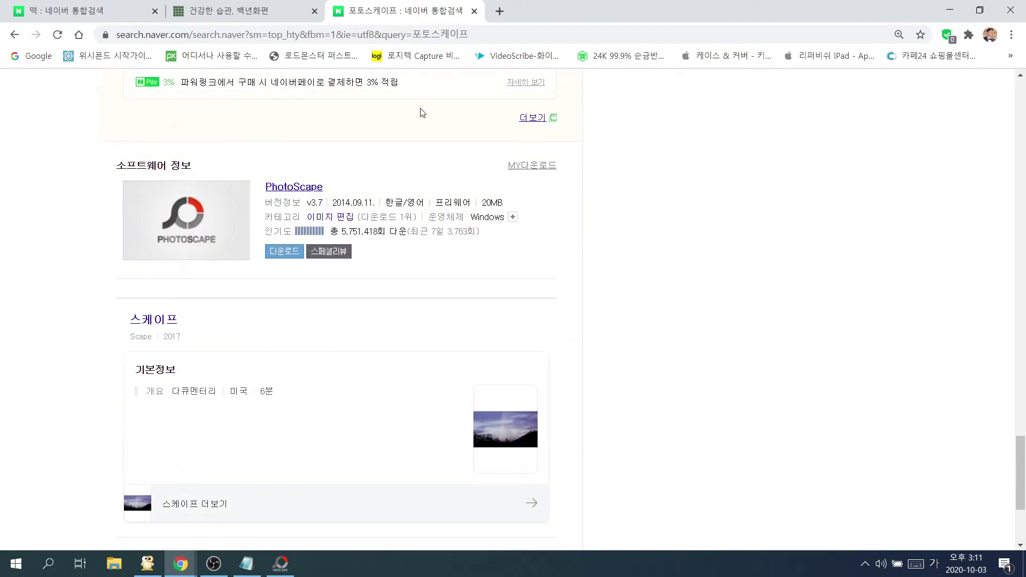
scroll(422, 112, up, 1)
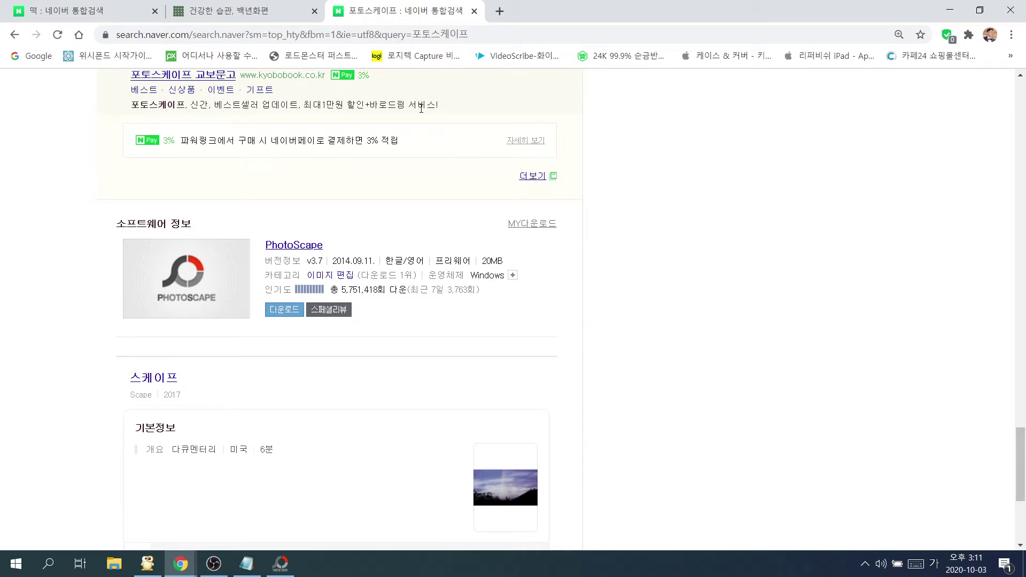
scroll(421, 108, up, 4)
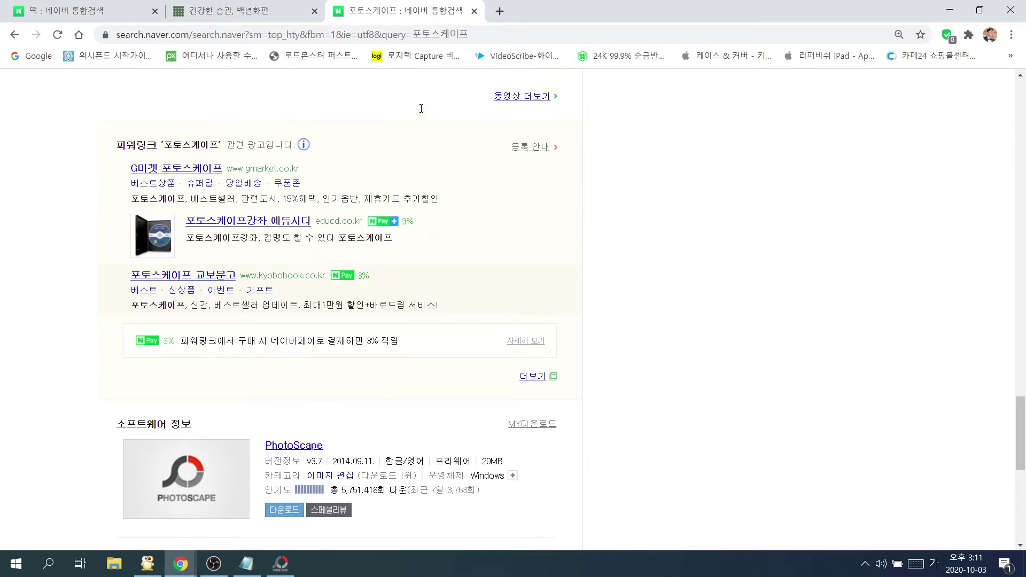
scroll(113, 225, down, 4)
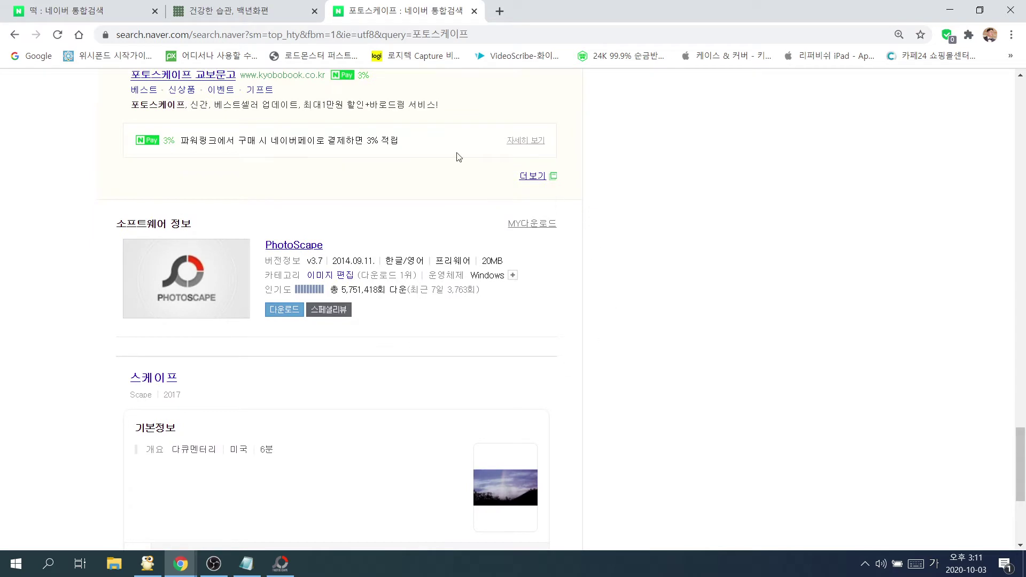
click(285, 312)
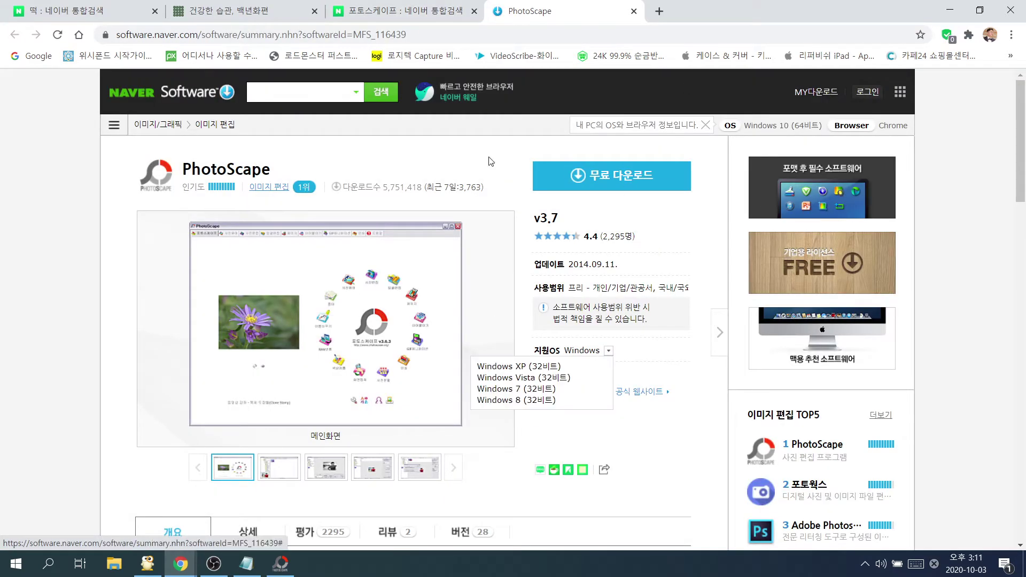
Clear the browser and notes windows away, reposition the 포토스케이프 desktop shortcut, and show PhotoScape maximized
click(950, 10)
drag(784, 62, 809, 83)
click(822, 88)
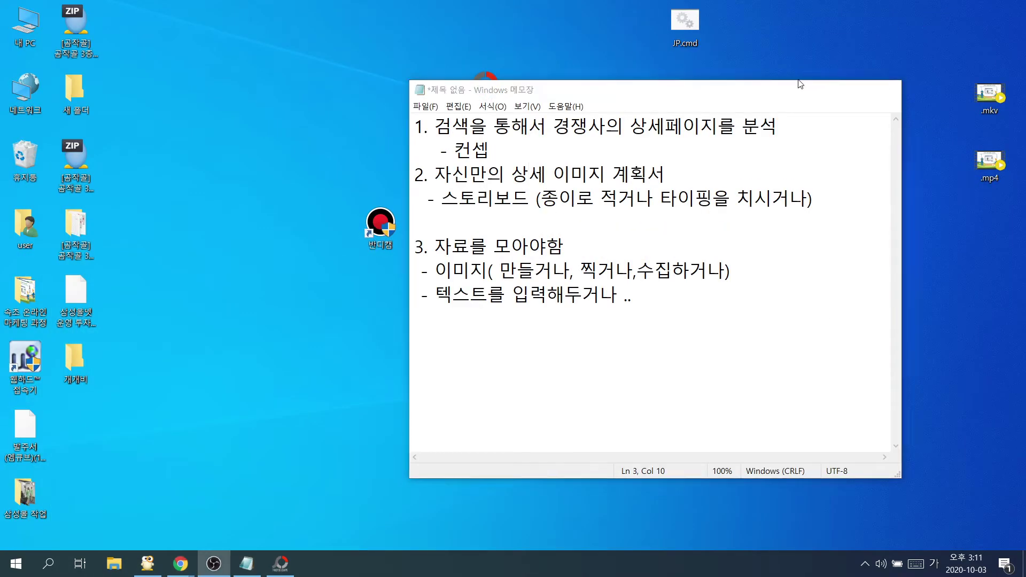
drag(439, 87, 392, 100)
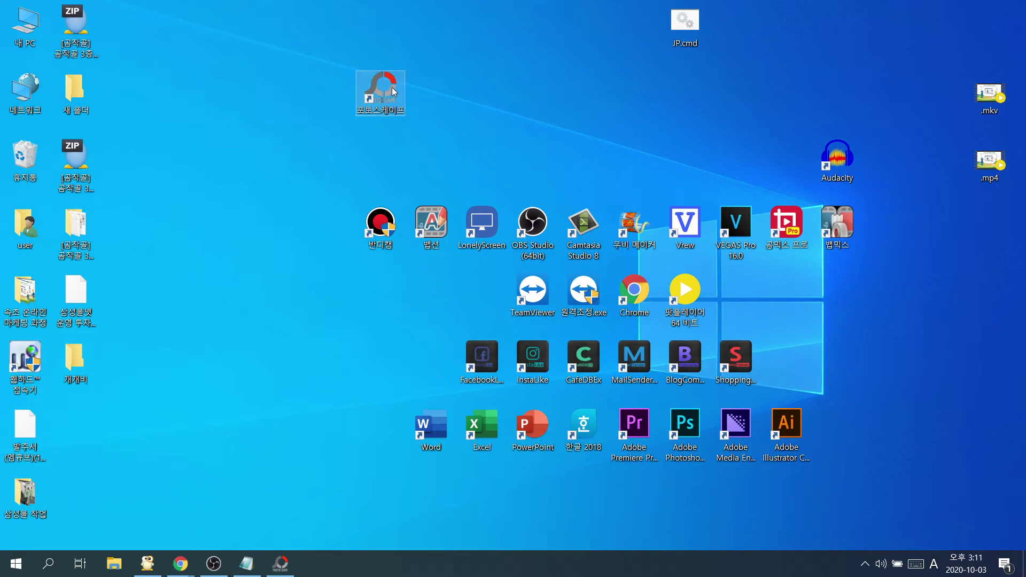
click(280, 563)
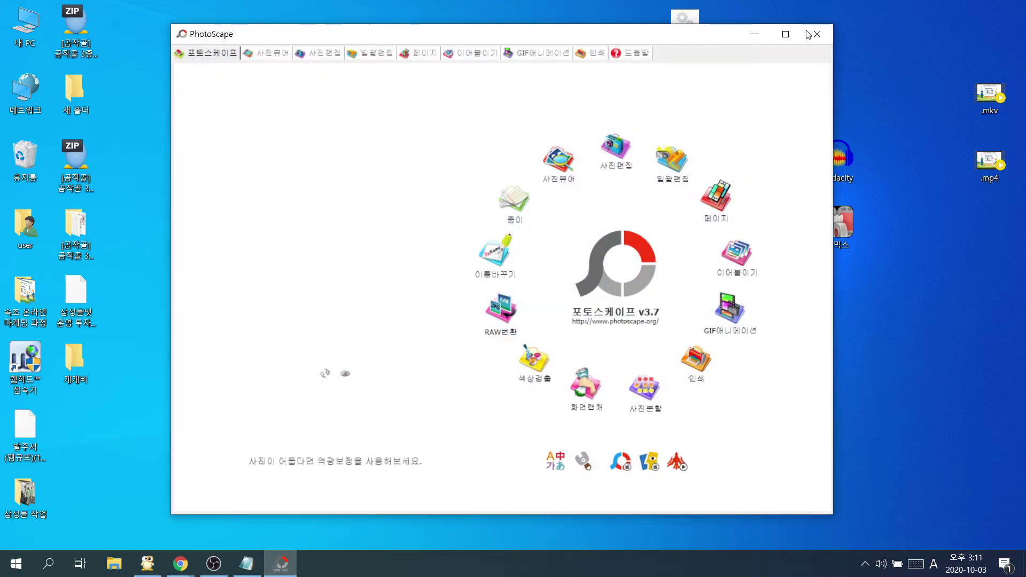
click(785, 34)
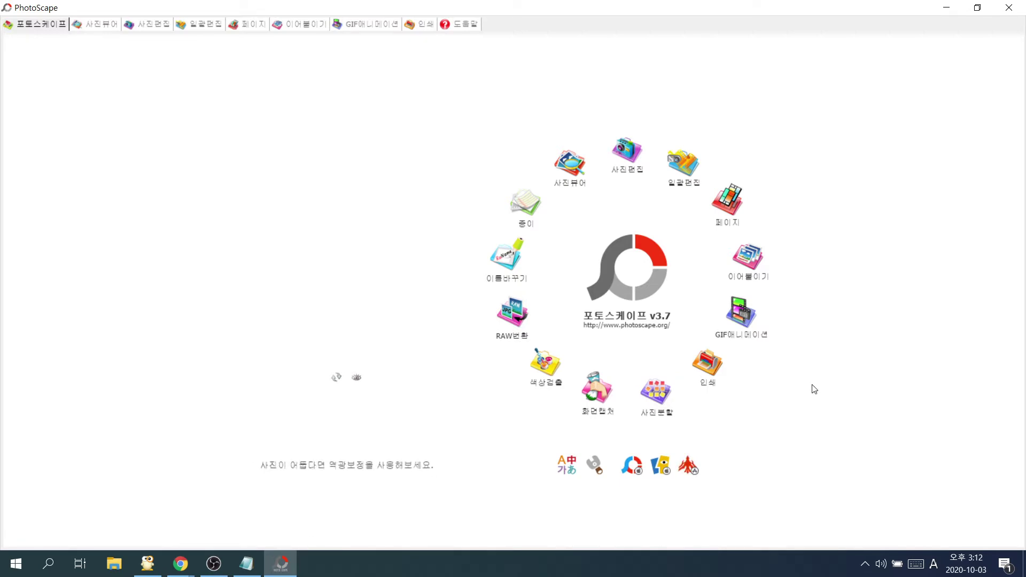
Enter the 사진편집 workspace and preview the three images in the 곰작골 3종 세트 folder, ending with the long detail page
click(636, 153)
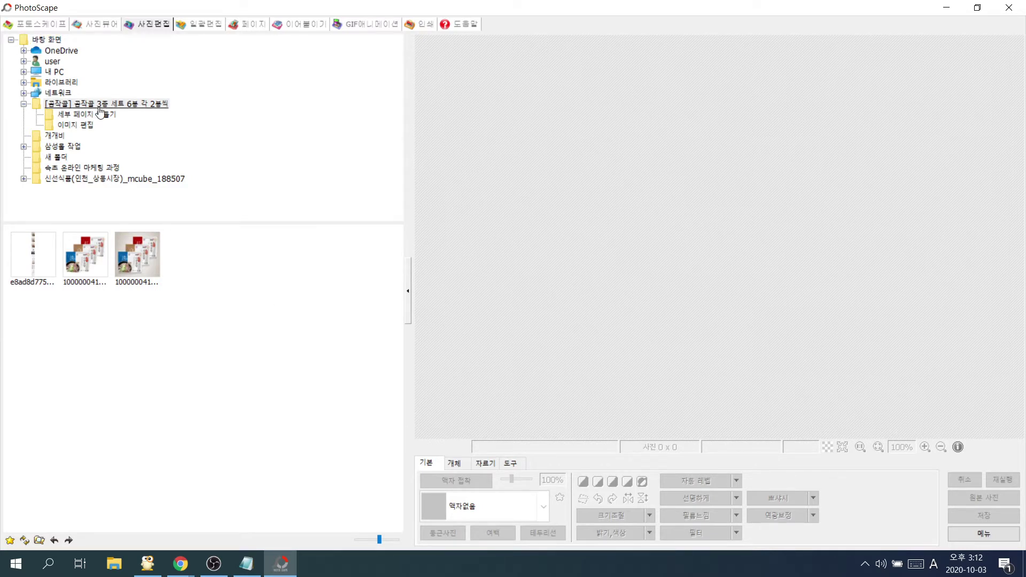
click(146, 261)
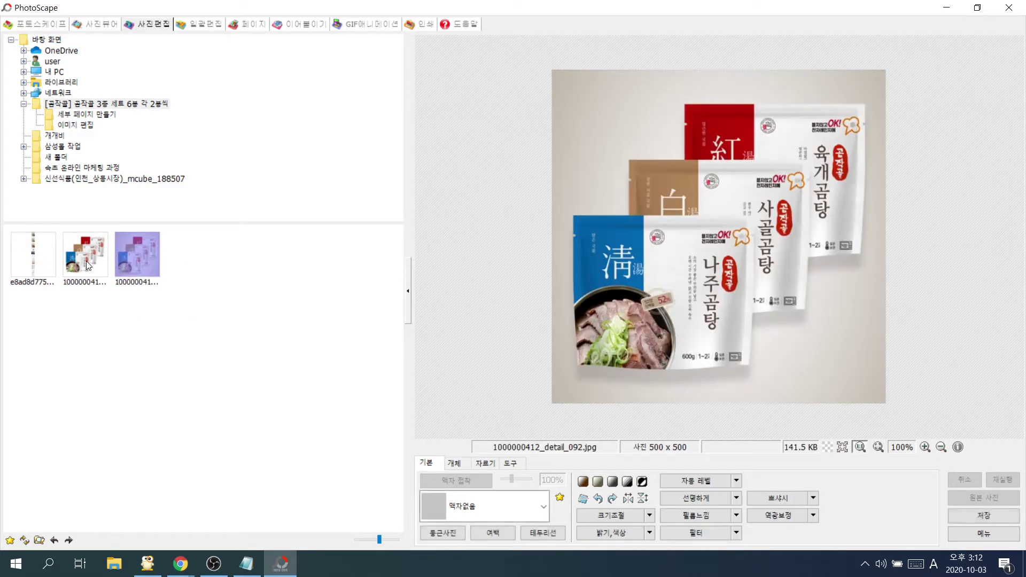
click(86, 261)
click(43, 264)
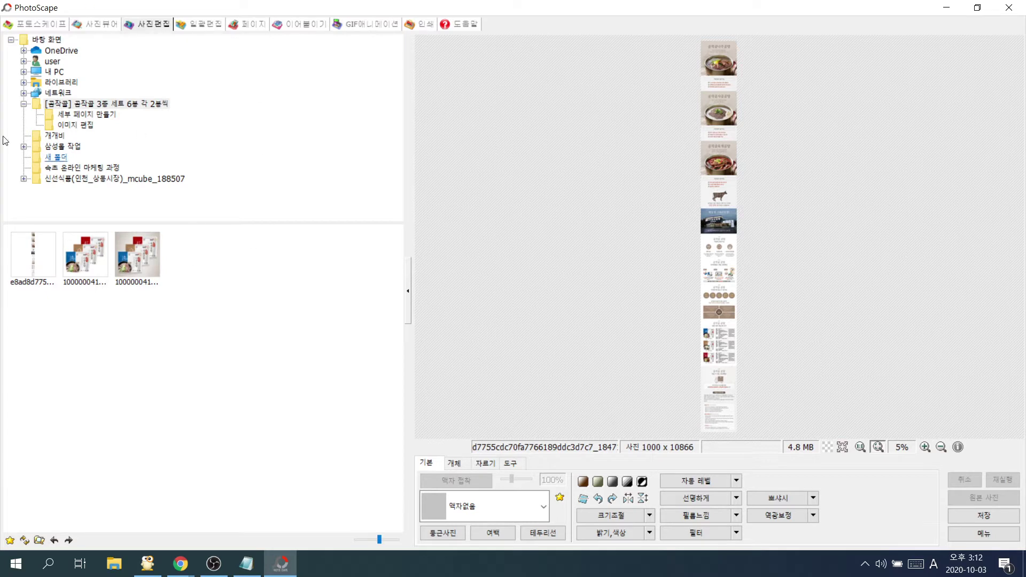
Compare the contents of the 세부 페이지 만들기 and 이미지 편집 subfolders, ending on the 세부 페이지 만들기 images
click(83, 115)
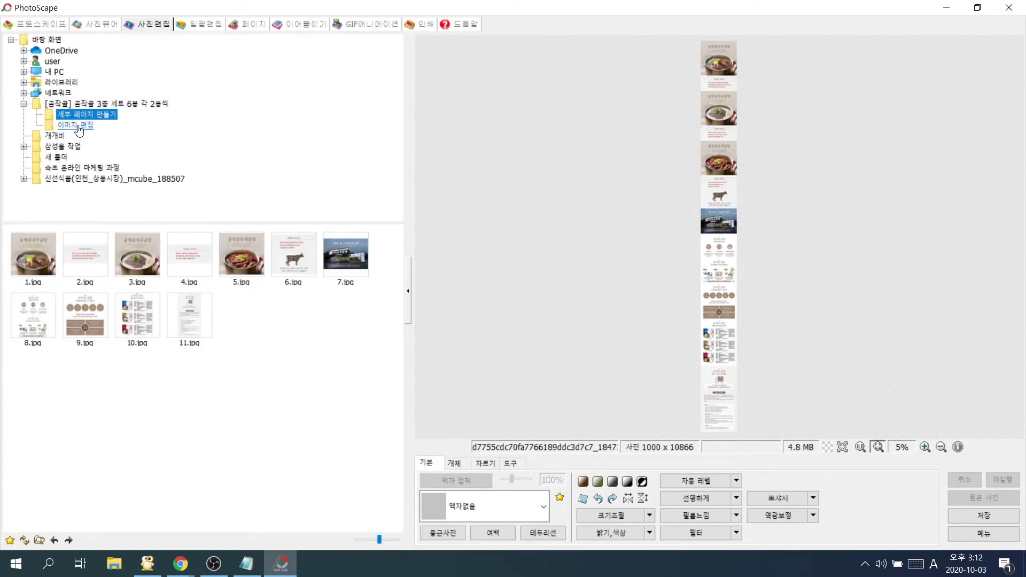
click(78, 125)
click(87, 115)
click(335, 367)
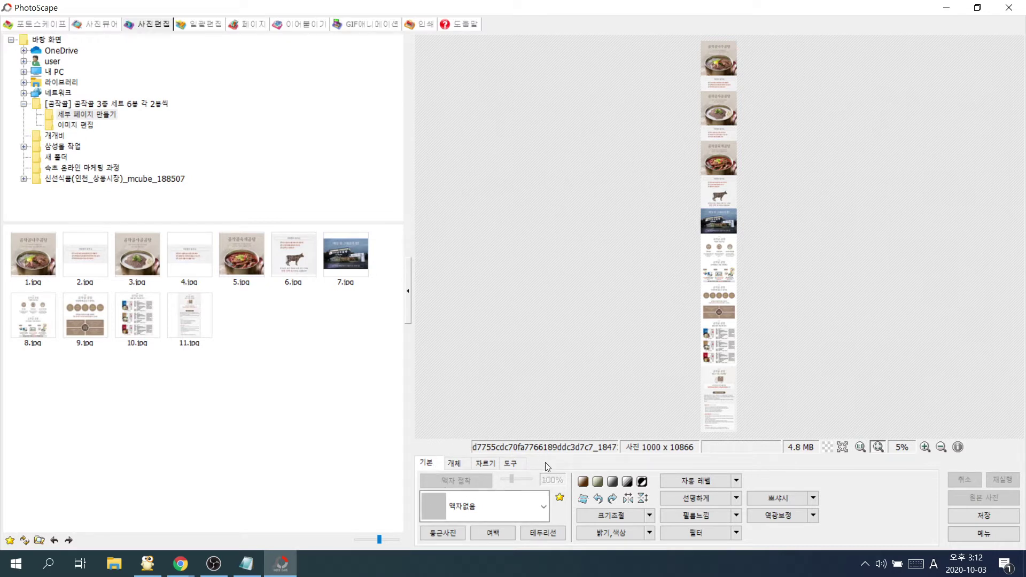
Look through the 개체, 자르기 and 도구 editing options, and return to the 기본 options
click(454, 463)
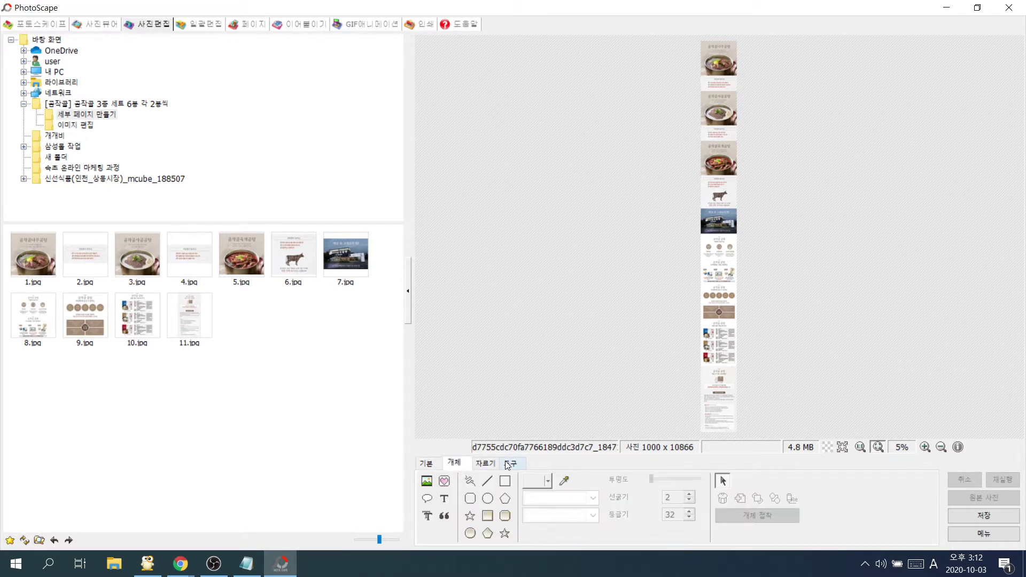
click(492, 463)
click(510, 463)
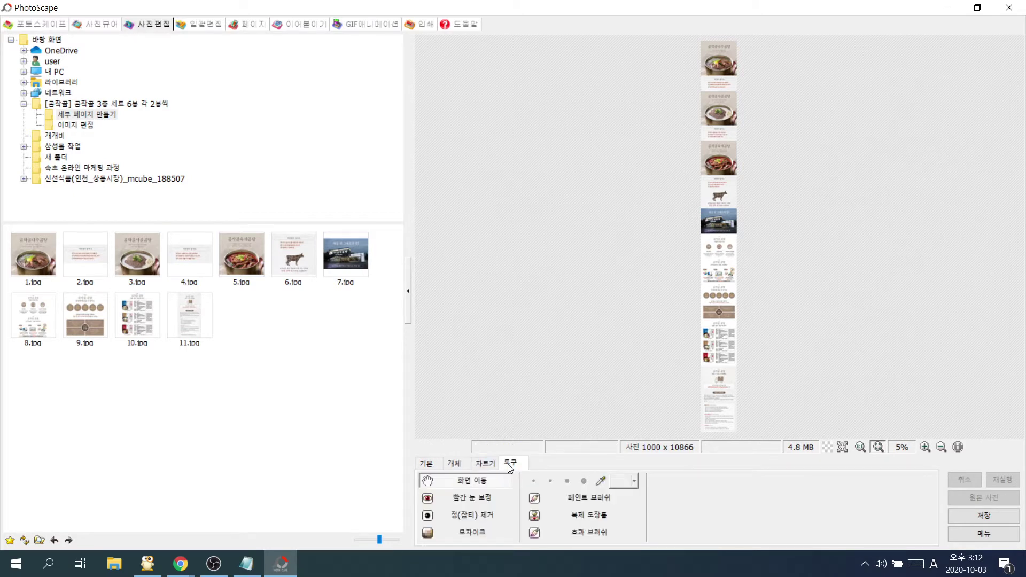
click(426, 464)
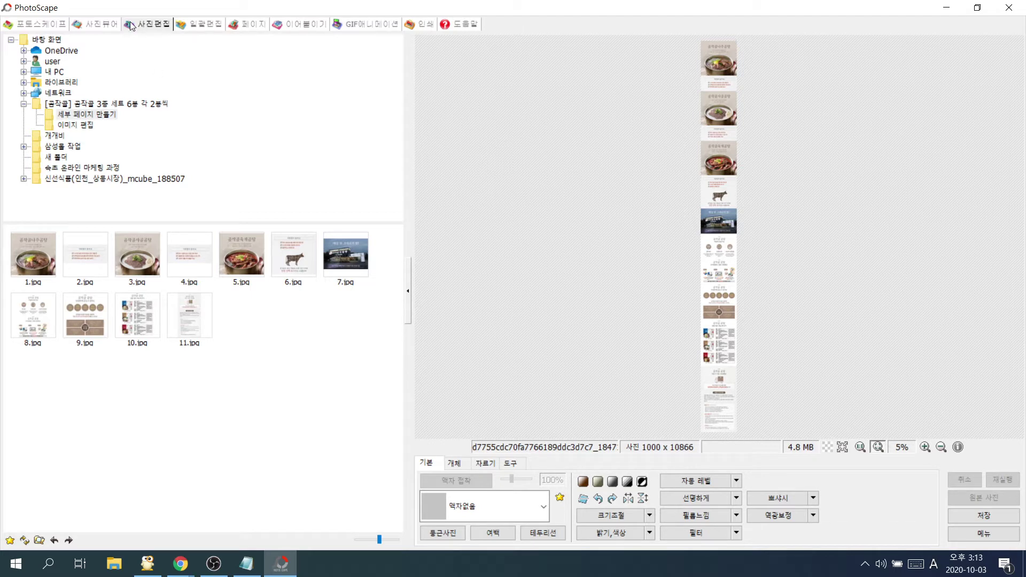
Glance at the 사진뷰어, return to 사진편집, and open knocker-2163643_1920.jpg from the 이미지 편집 folder
click(103, 25)
click(145, 27)
click(86, 125)
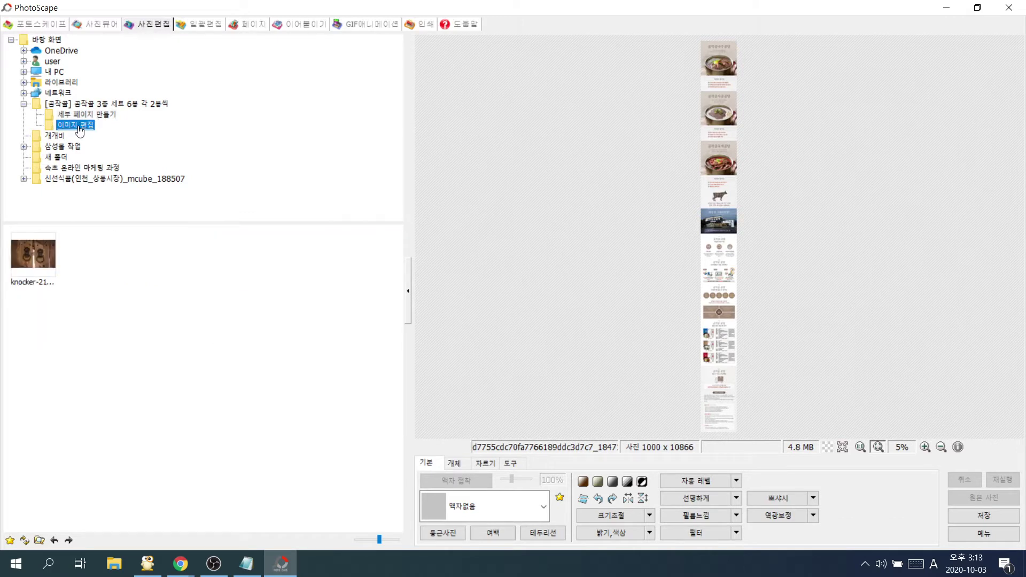
click(32, 254)
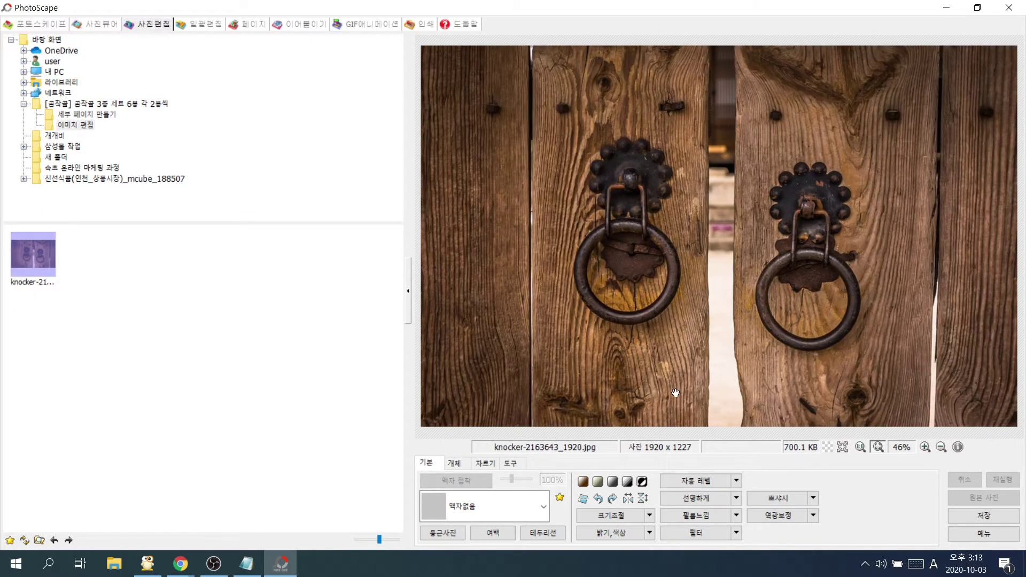
Collapse and restore the folder pane, and narrow it to give the photo more room
click(409, 291)
click(8, 288)
drag(407, 113, 191, 163)
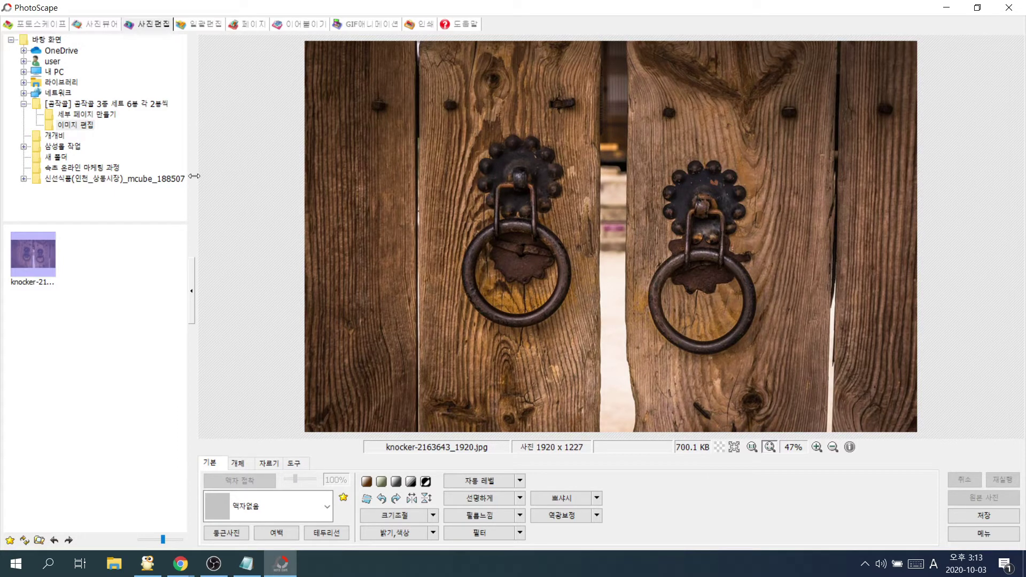
drag(194, 176, 136, 201)
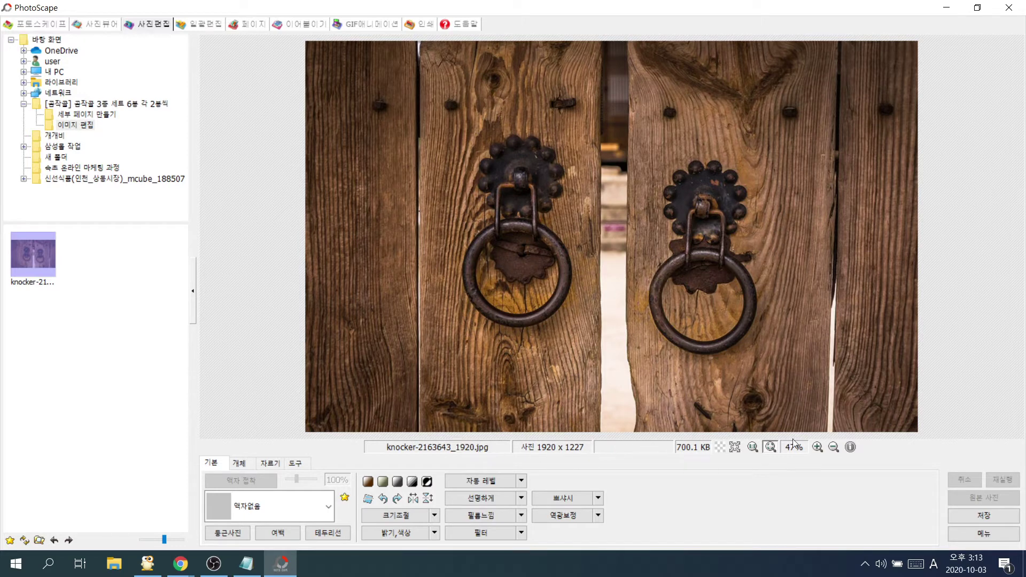
View the door photo at 100%, pan across both door knockers, and fit the whole image in the view
click(752, 448)
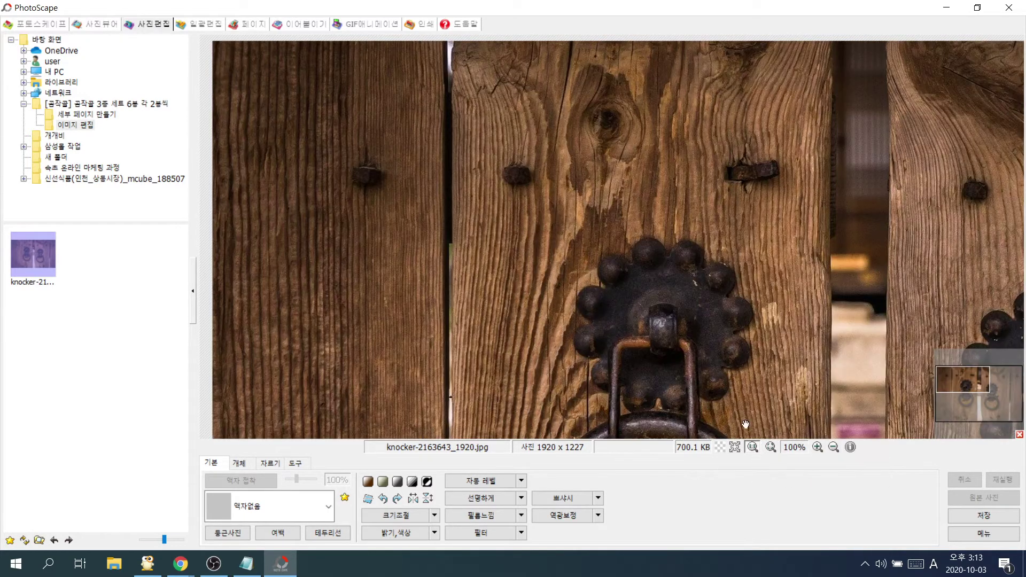
drag(721, 286, 424, 294)
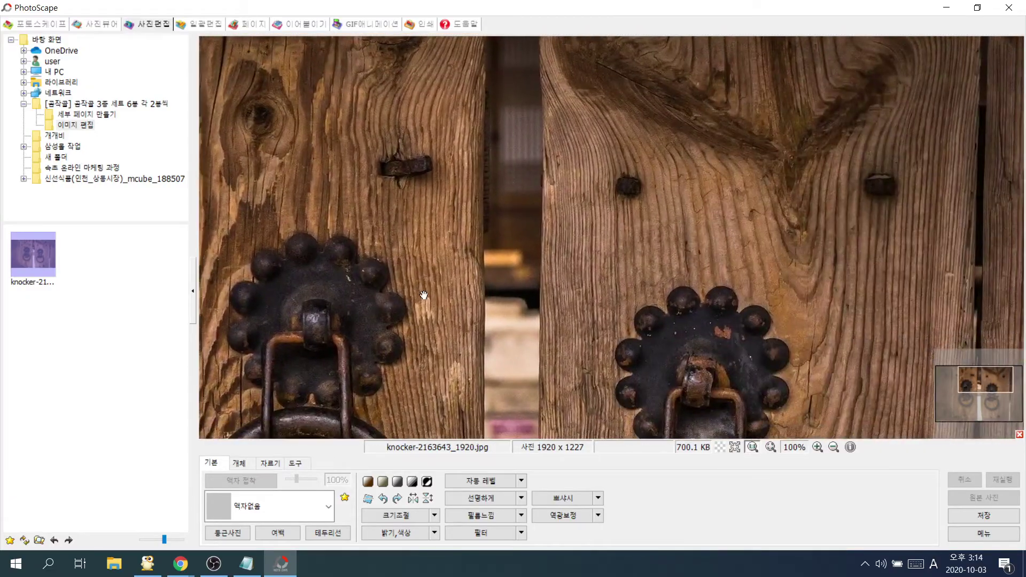
drag(965, 386, 974, 409)
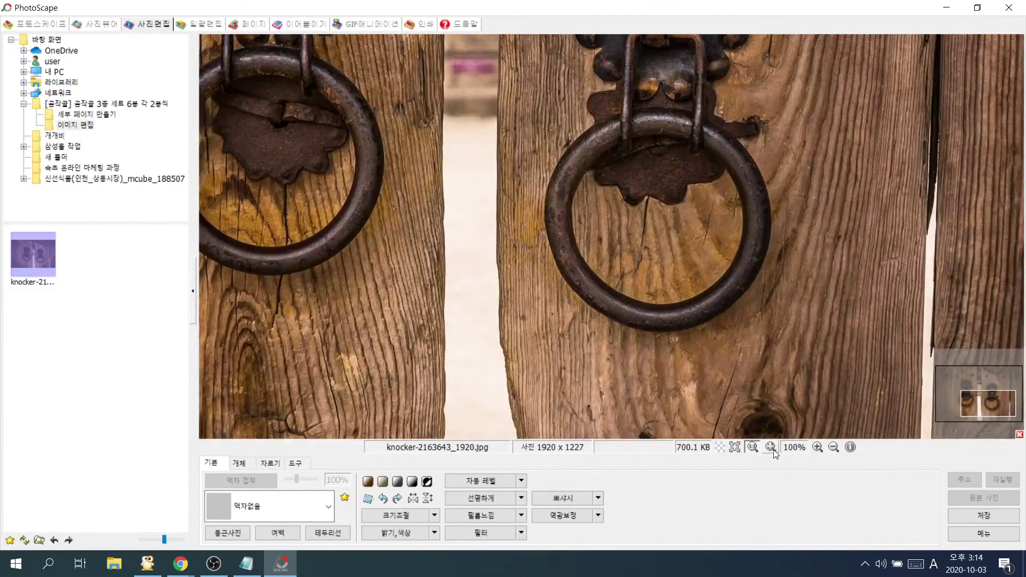
click(771, 448)
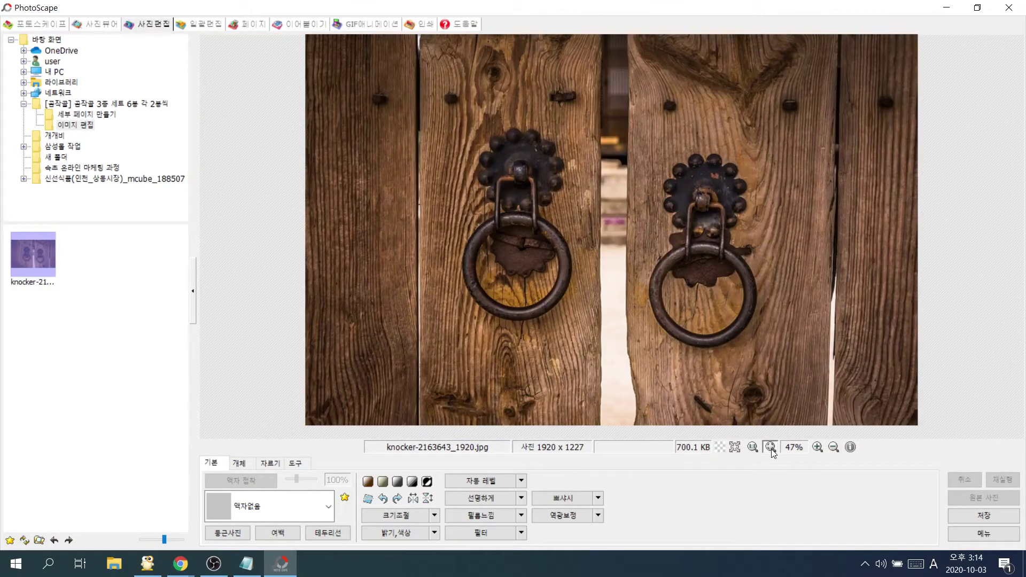
click(752, 447)
click(771, 447)
Try enlarging the photo's view and reduce it to 25%
click(816, 448)
click(817, 447)
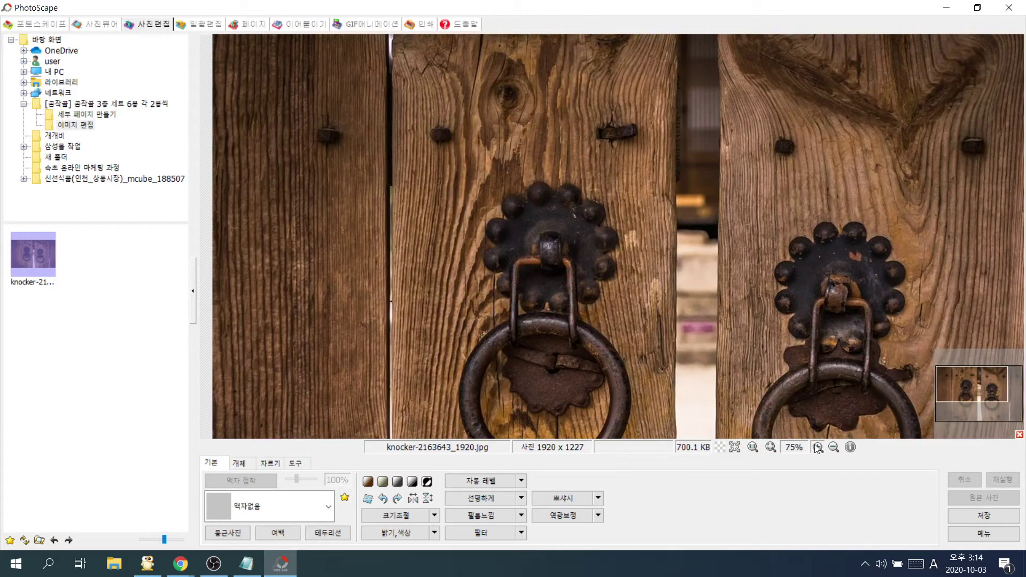
click(816, 447)
click(833, 447)
click(834, 447)
click(833, 447)
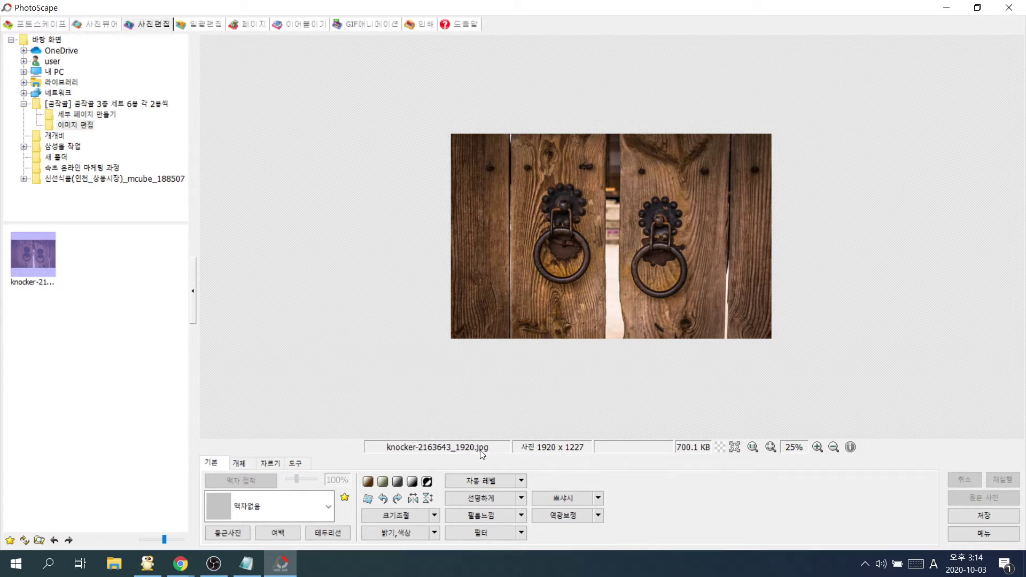
Apply the 그라데이션 06 frame to the door photo
click(272, 514)
click(265, 515)
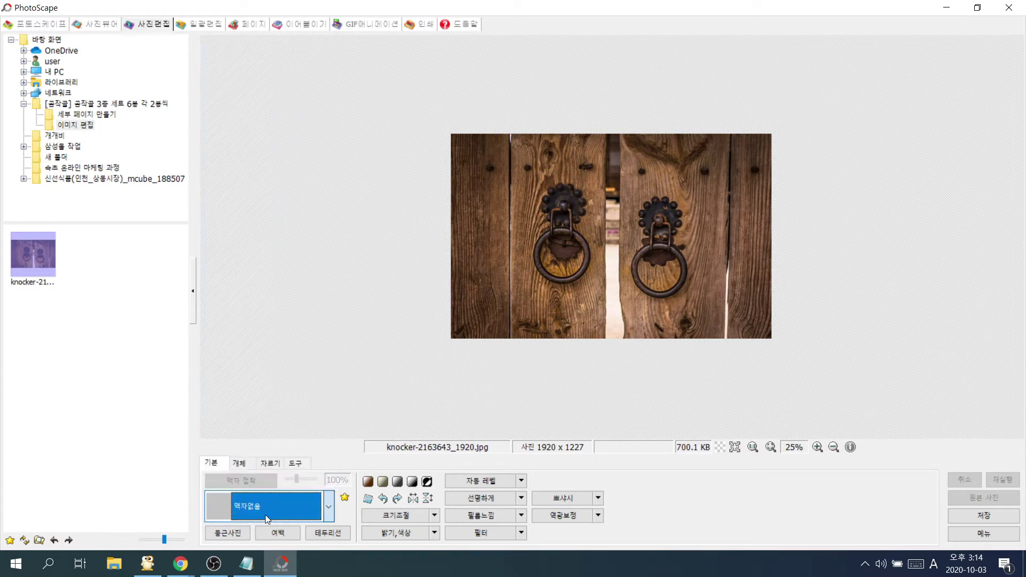
click(265, 515)
click(265, 514)
click(265, 514)
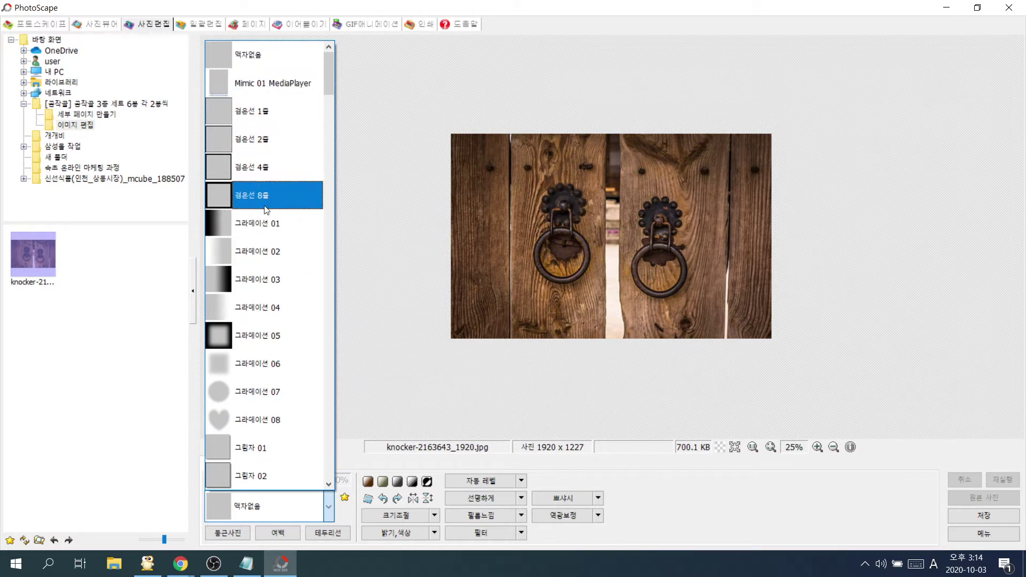
click(278, 365)
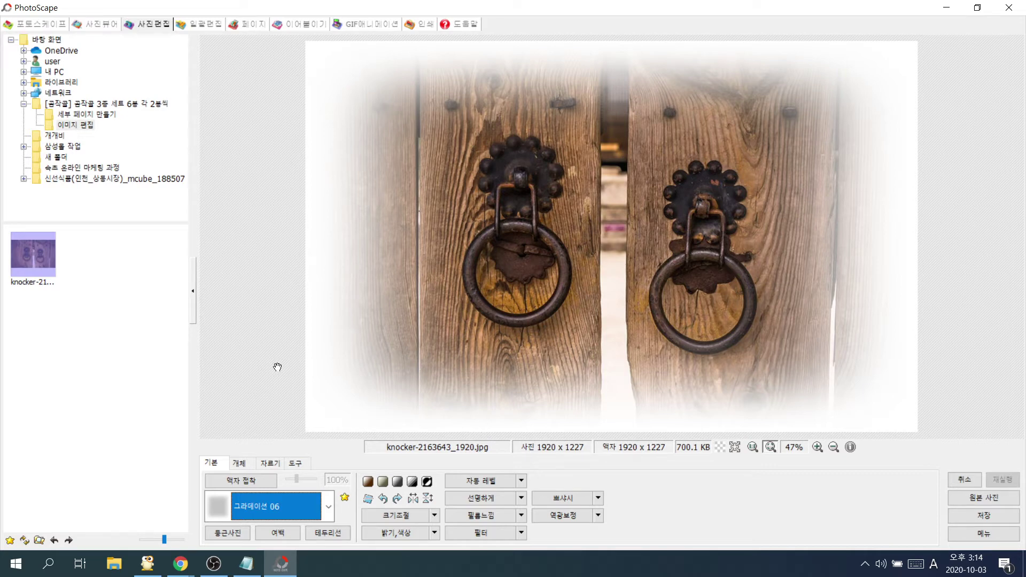
Preview the successive shadow, note and dot frames on the door photo, up to 도트 05
key(Down)
key(Down)
key(Down)
key(Down)
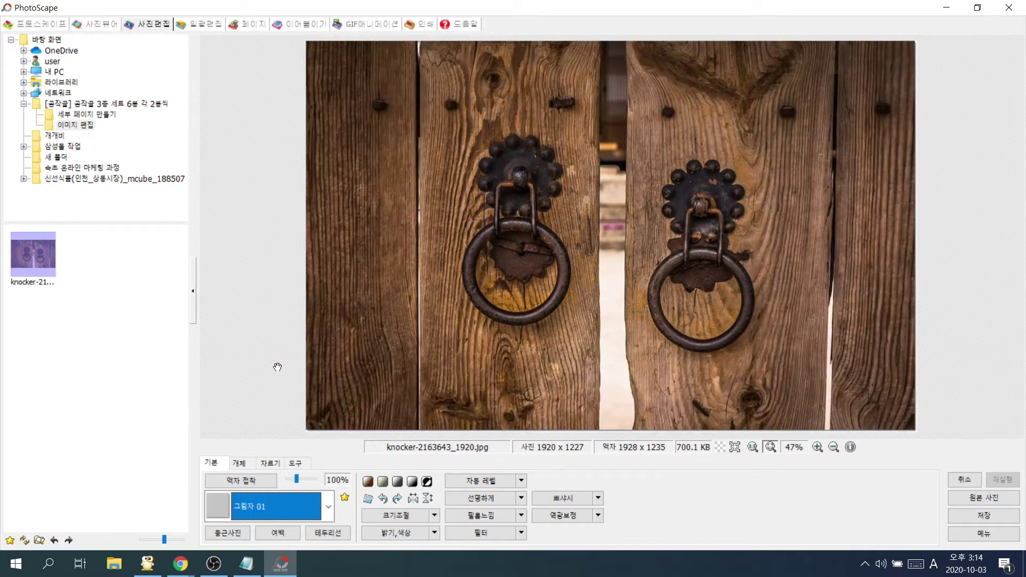
key(Down)
key(Down)
key(Down)
key(Down)
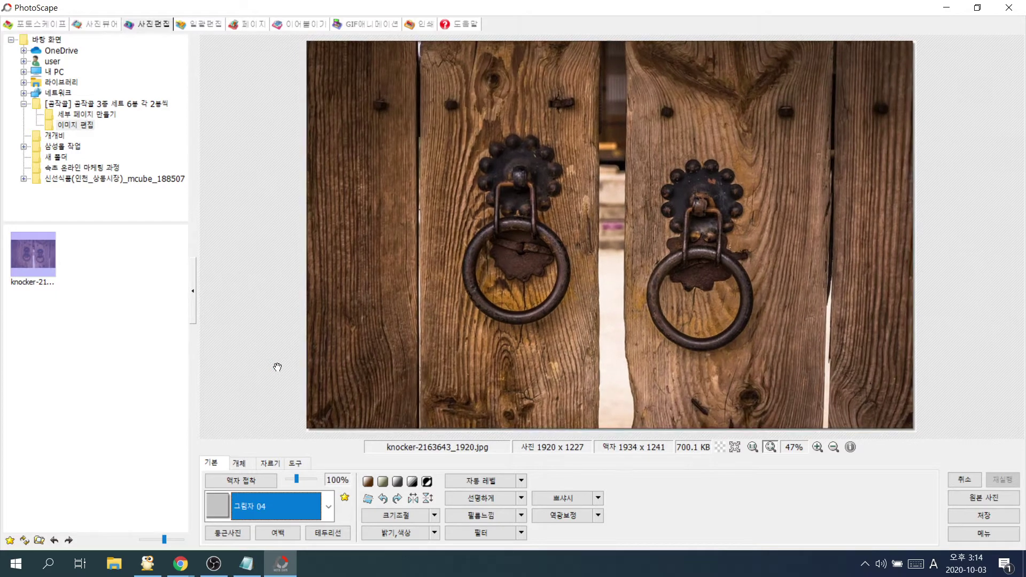
key(Down)
key(Down)
key(Down)
key(Down)
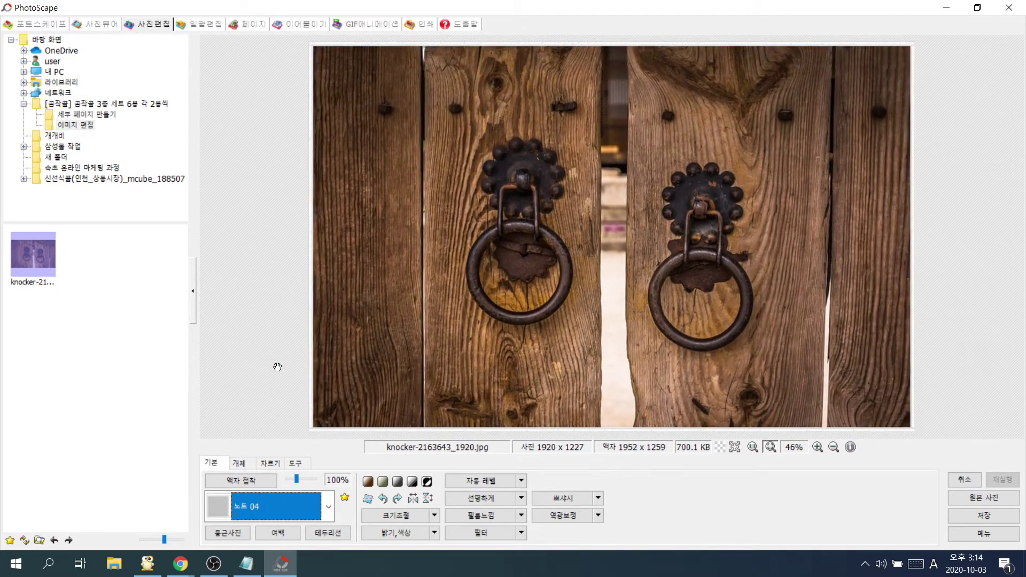
key(Down)
key(Down)
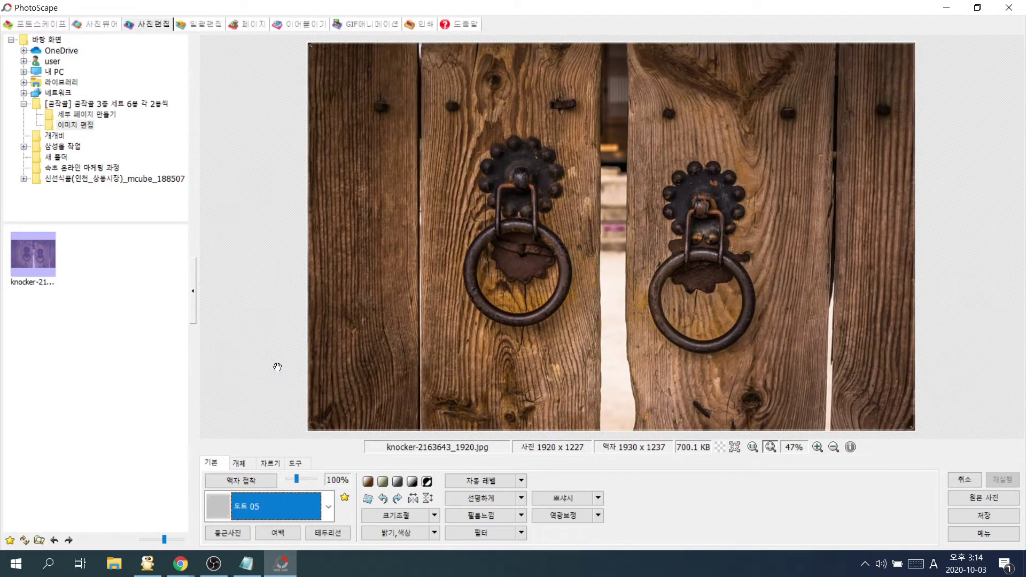
Cycle onward through the remaining dot frames and the border frames, settling on 들뜬테두리 06 for the door photo
key(Down)
key(Down)
key(Down)
key(Down)
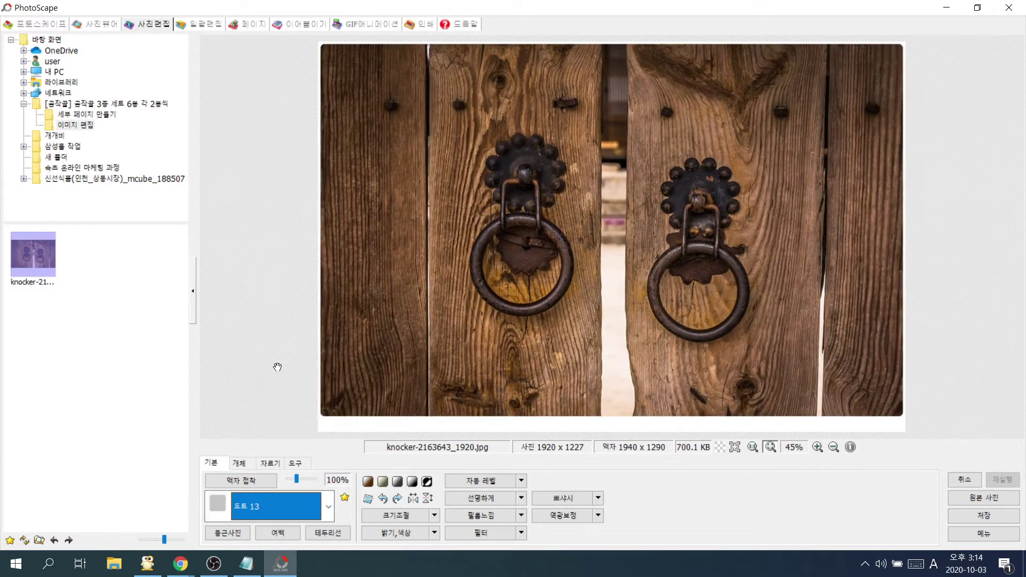
key(Down)
key(Down)
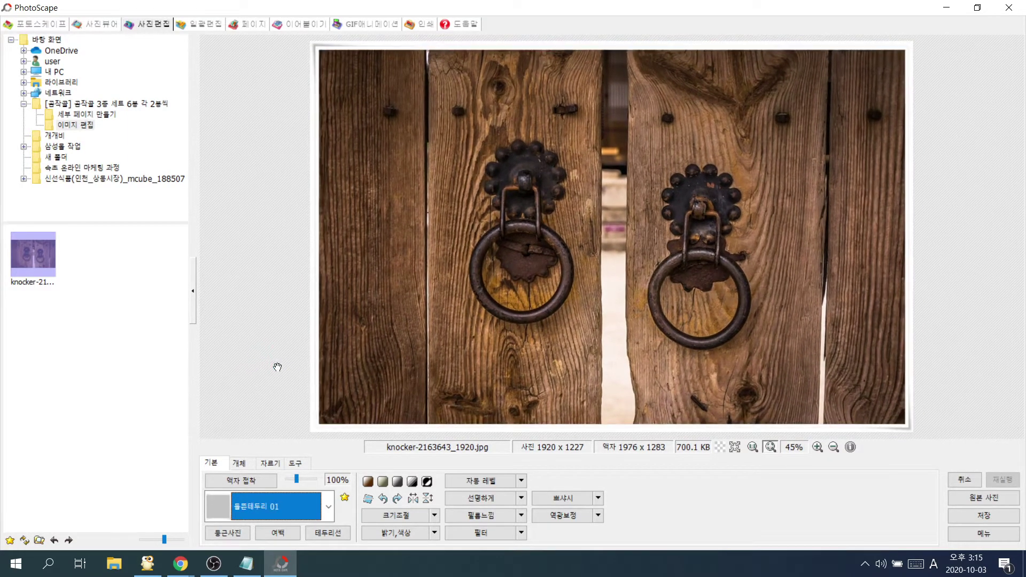
key(Down)
key(Down)
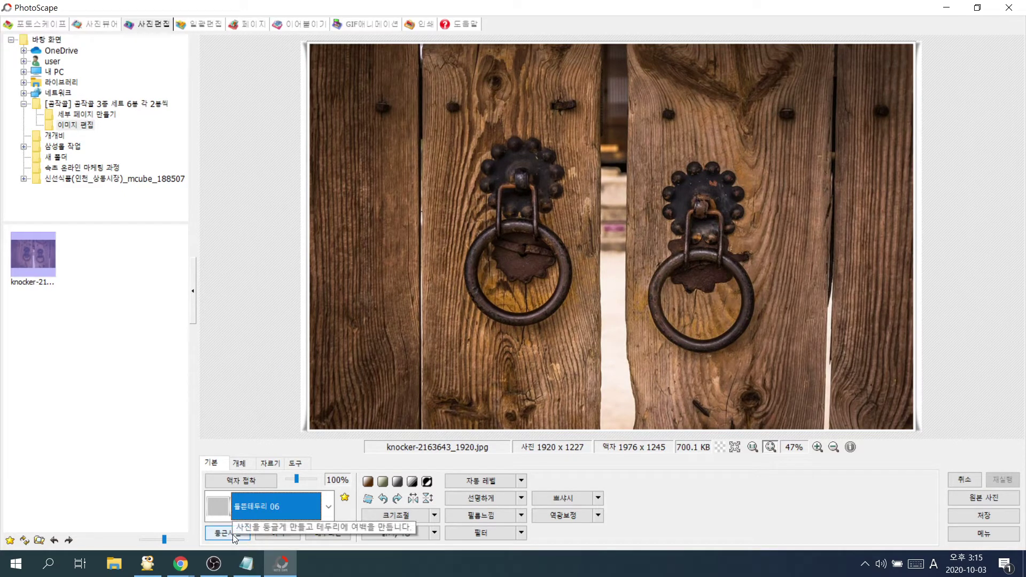
Resize the door photo to 600 pixels wide with the aspect ratio kept
click(381, 516)
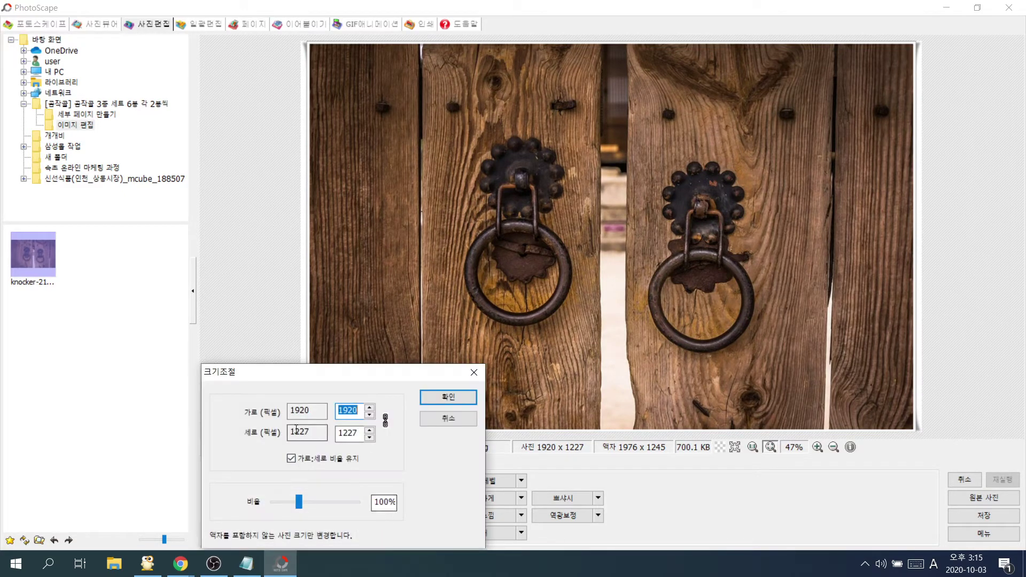
drag(329, 378, 309, 276)
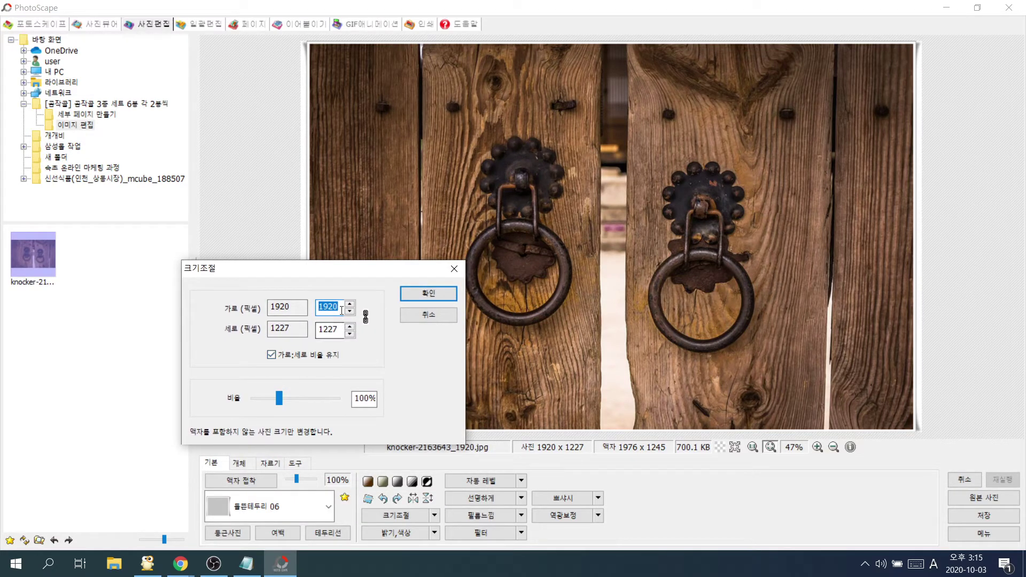
text(600)
click(441, 293)
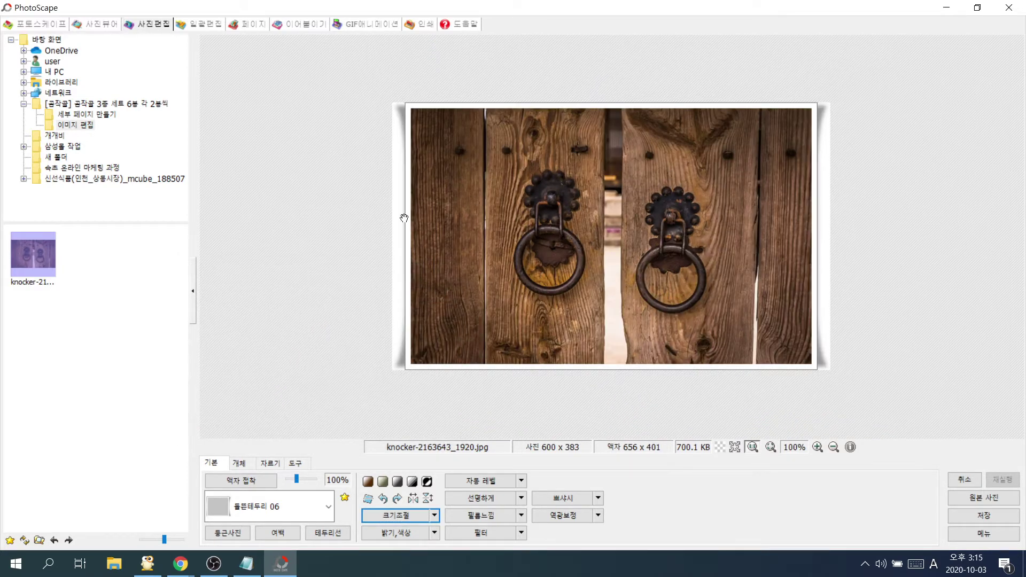
Resize only the photo's width to 300 pixels with the aspect ratio unlocked
click(399, 515)
click(291, 460)
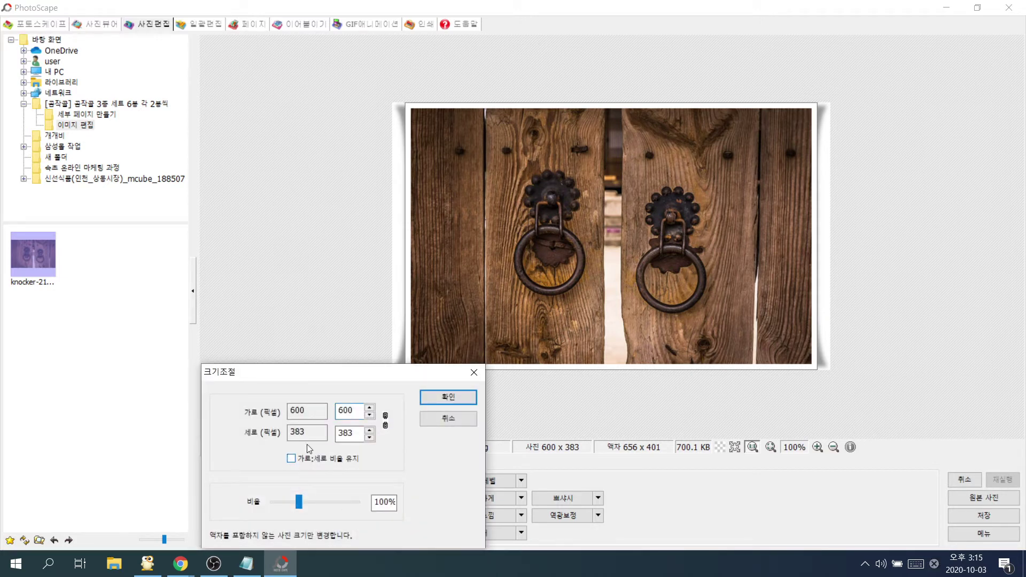
click(356, 410)
text(300)
key(Return)
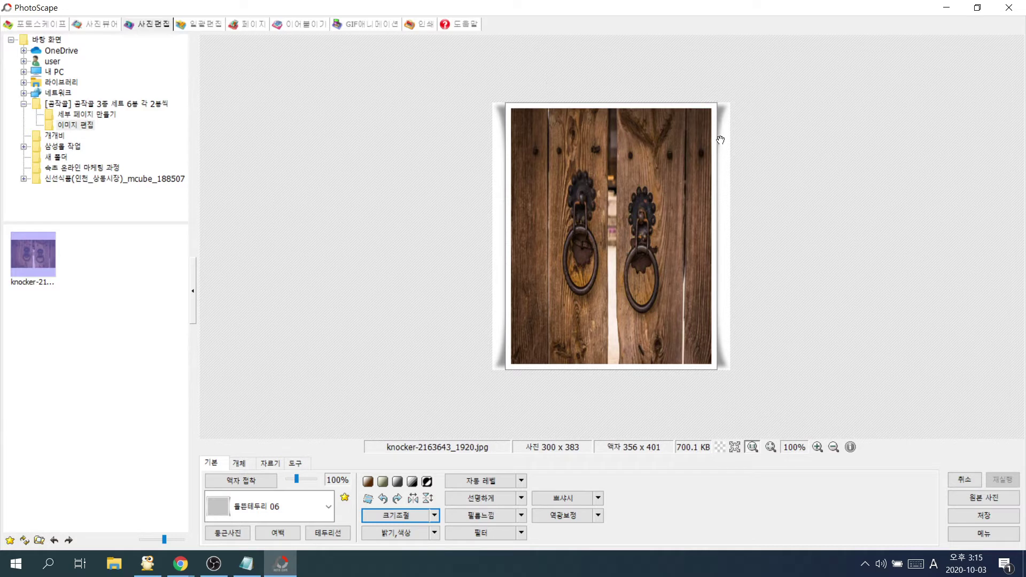
Restore the photo's width to 600 pixels with the aspect ratio unlocked
click(417, 516)
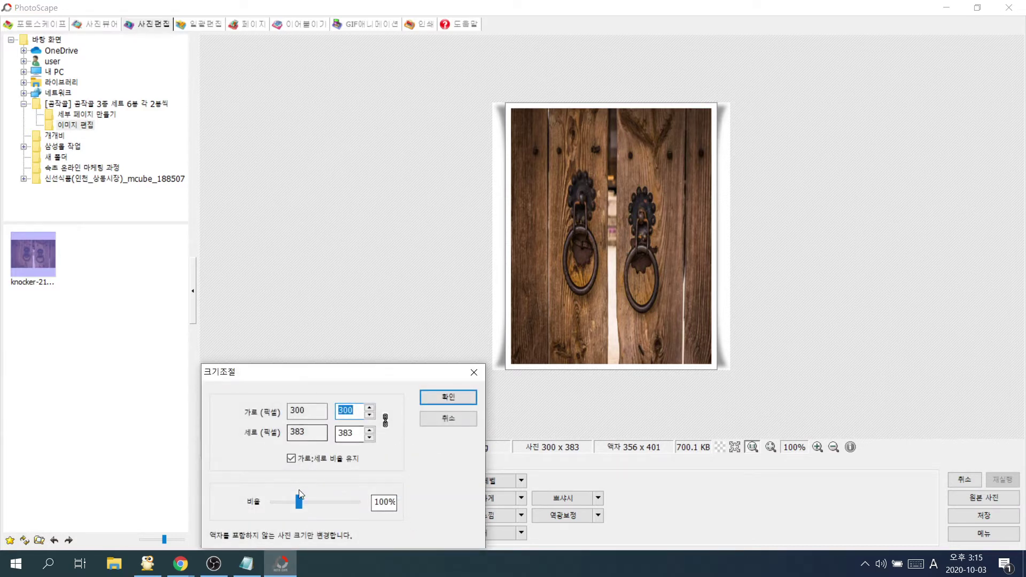
click(290, 460)
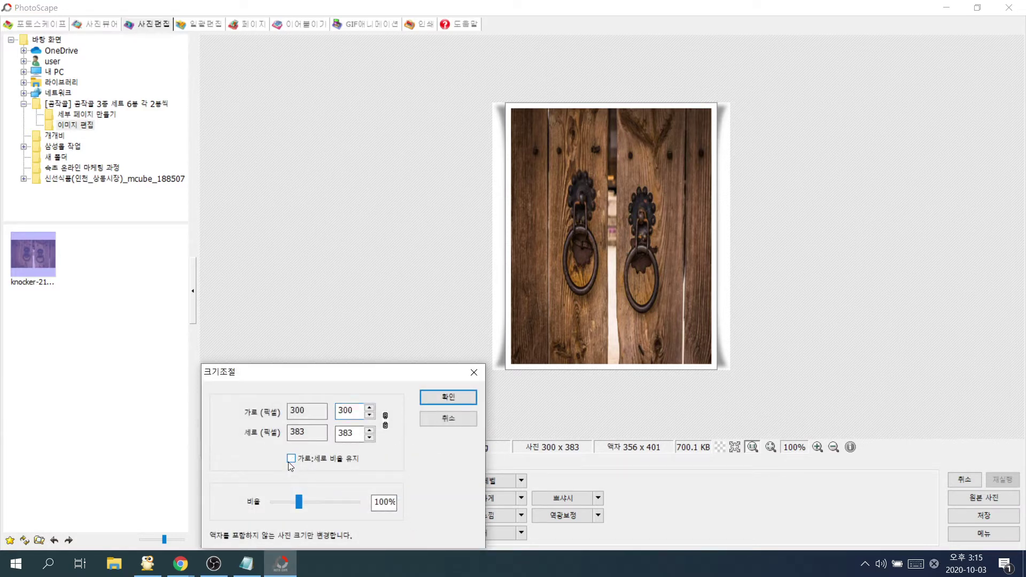
double_click(363, 411)
text(6)
click(450, 397)
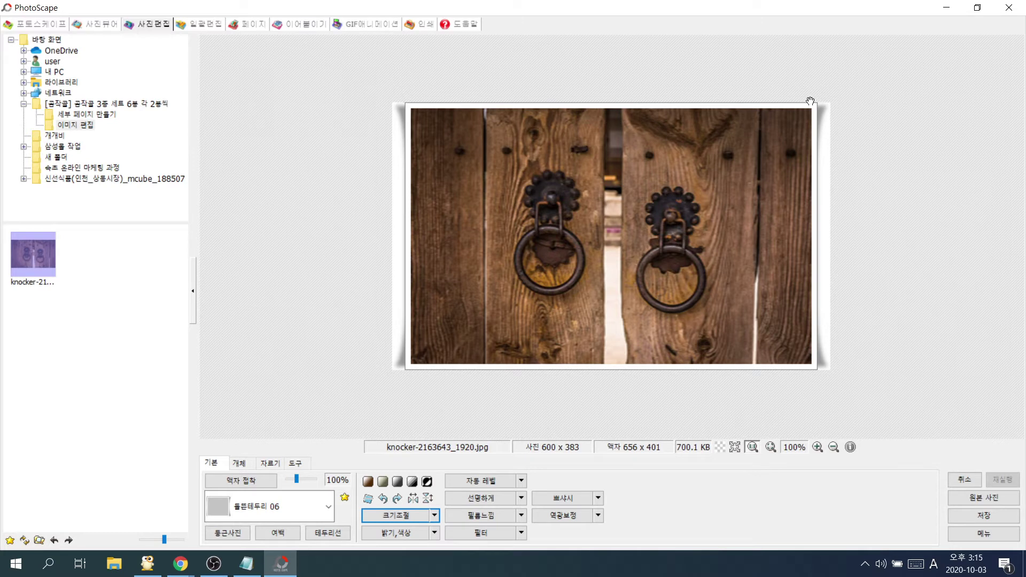
click(392, 514)
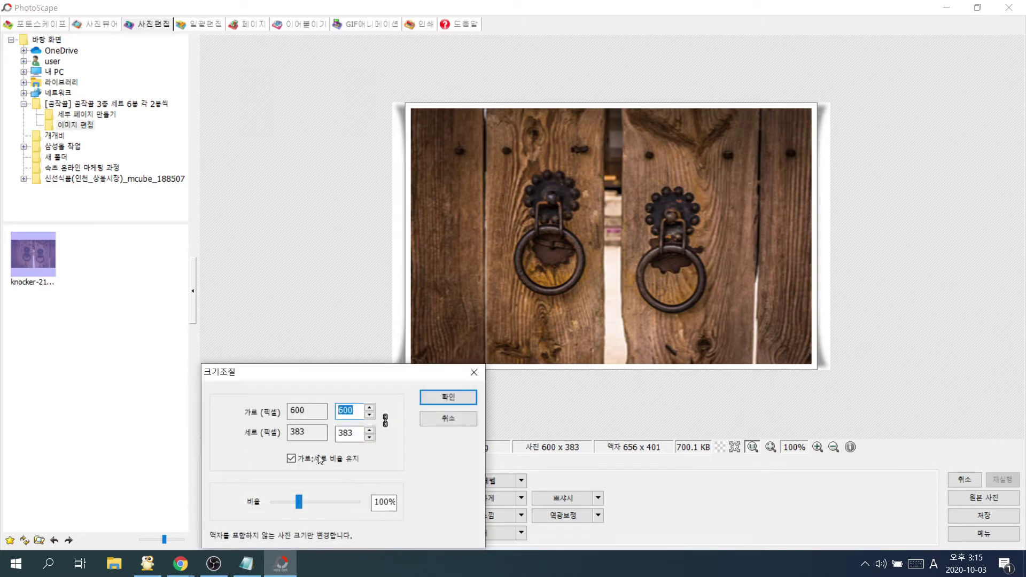
click(289, 463)
click(291, 460)
click(474, 372)
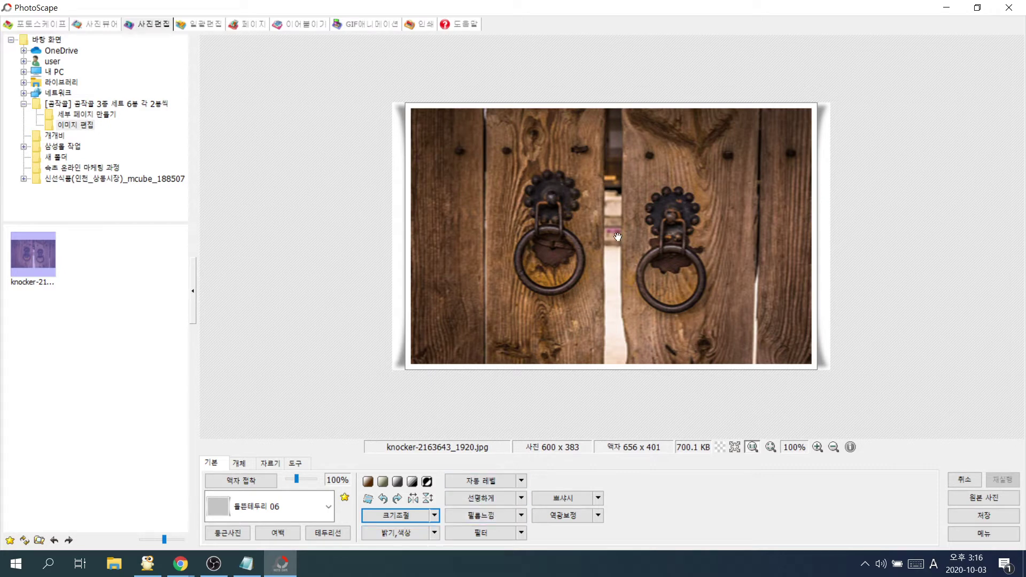
Brighten the door photo by raising the color curve (색상 커브) at two points and apply it
click(434, 533)
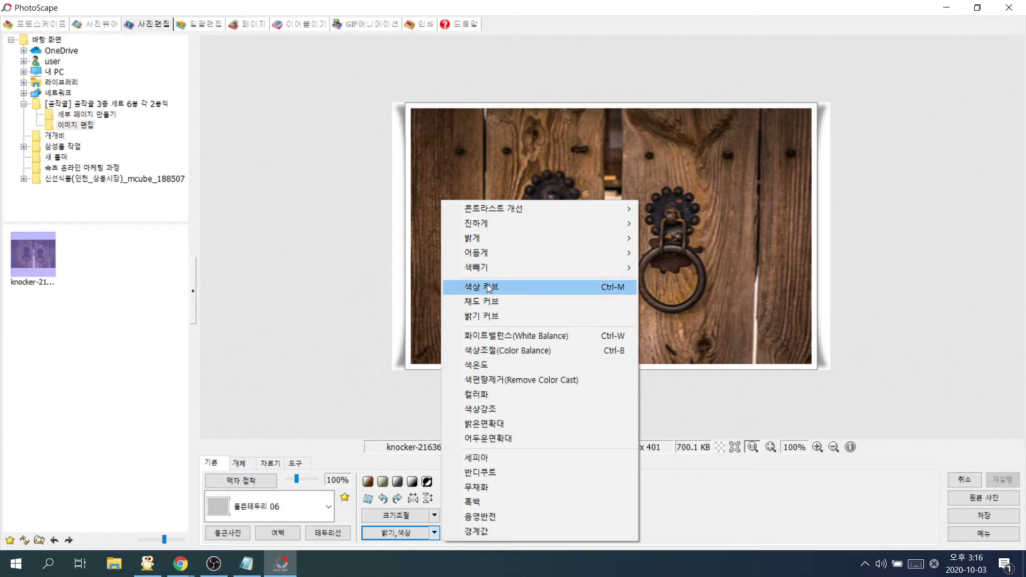
mouse_move(509, 243)
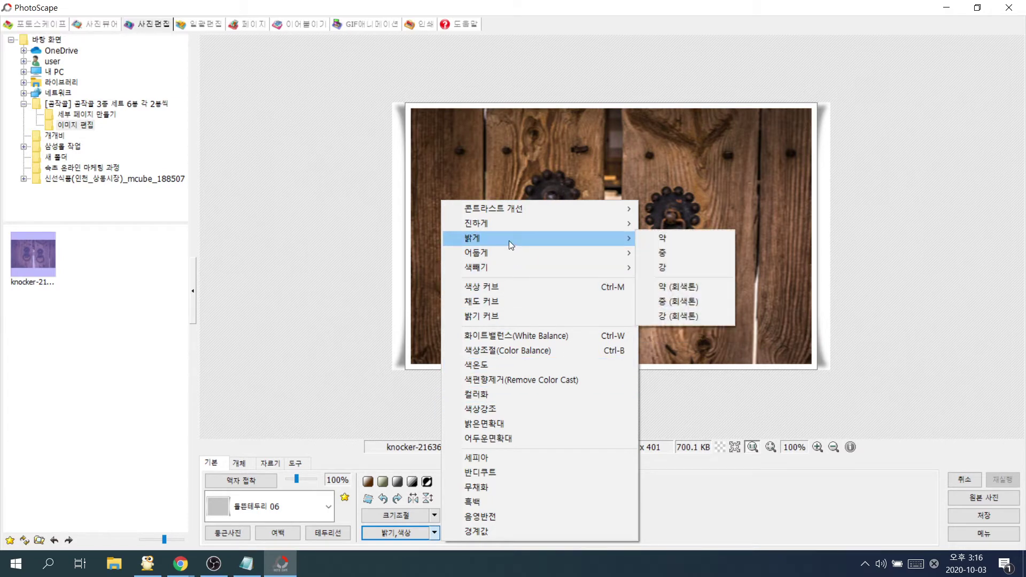
click(519, 289)
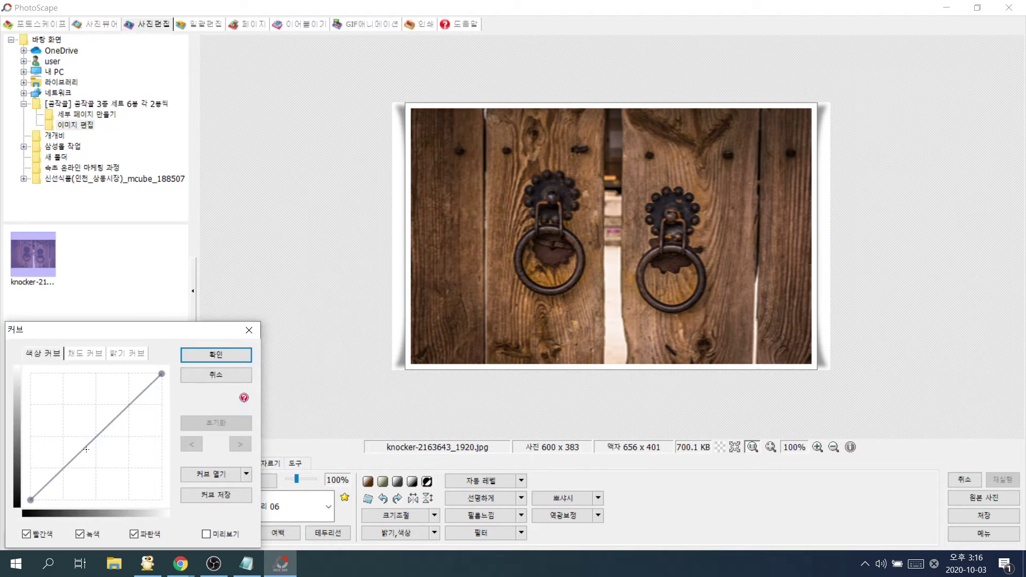
drag(86, 450, 101, 405)
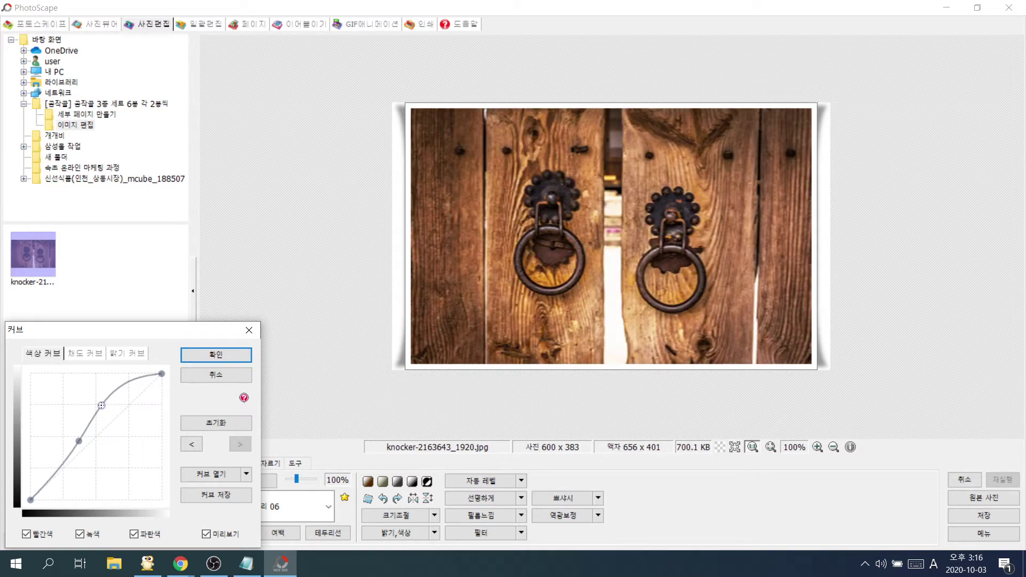
click(228, 356)
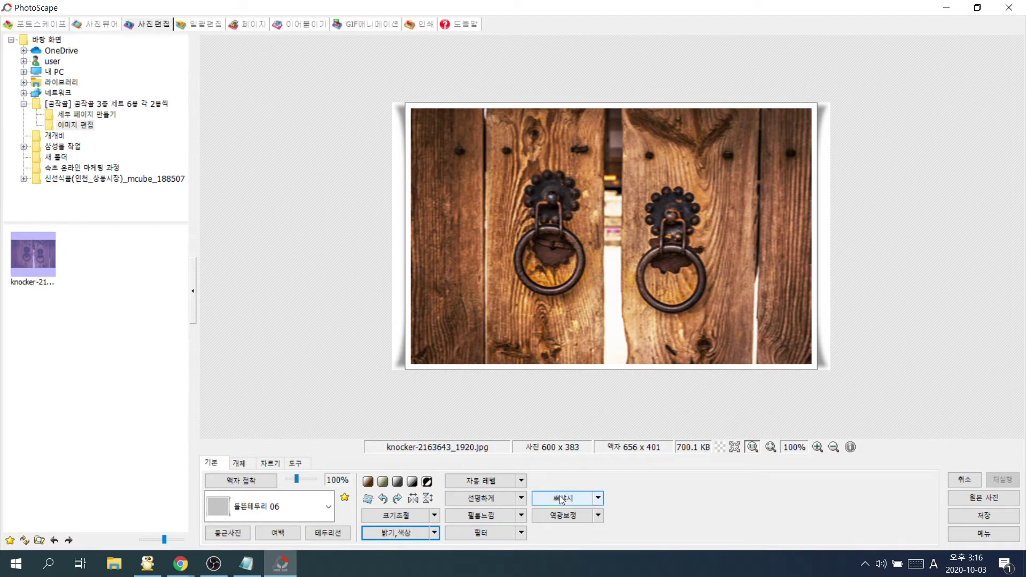
Try the speech balloon object and the outlined and filled rectangle drawing tools
click(241, 463)
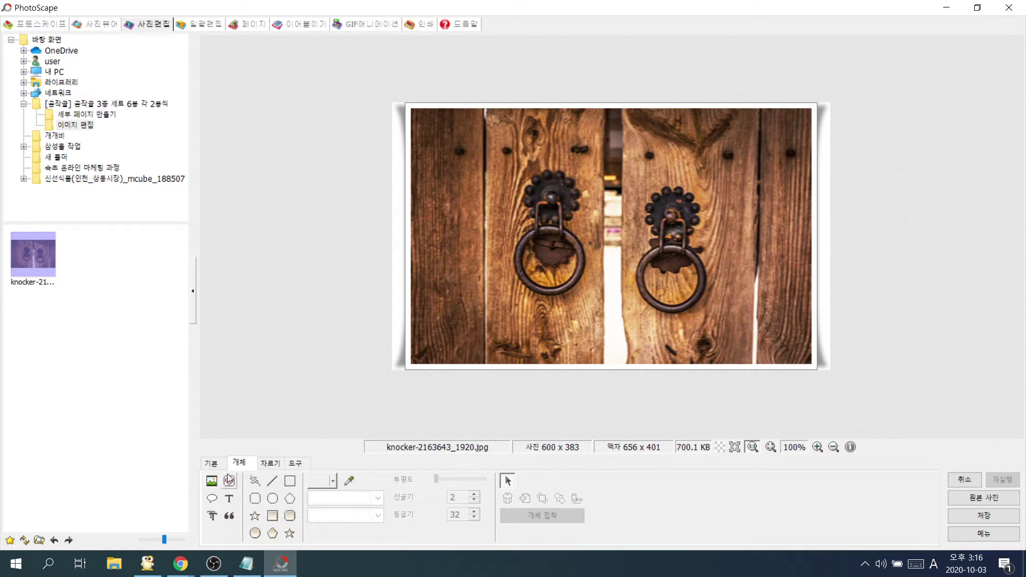
click(212, 500)
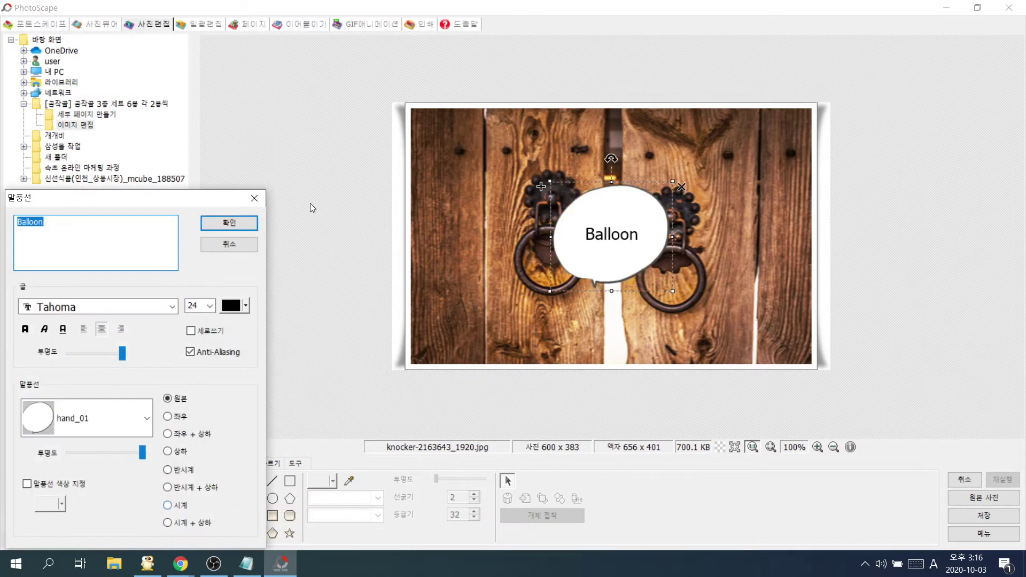
click(255, 198)
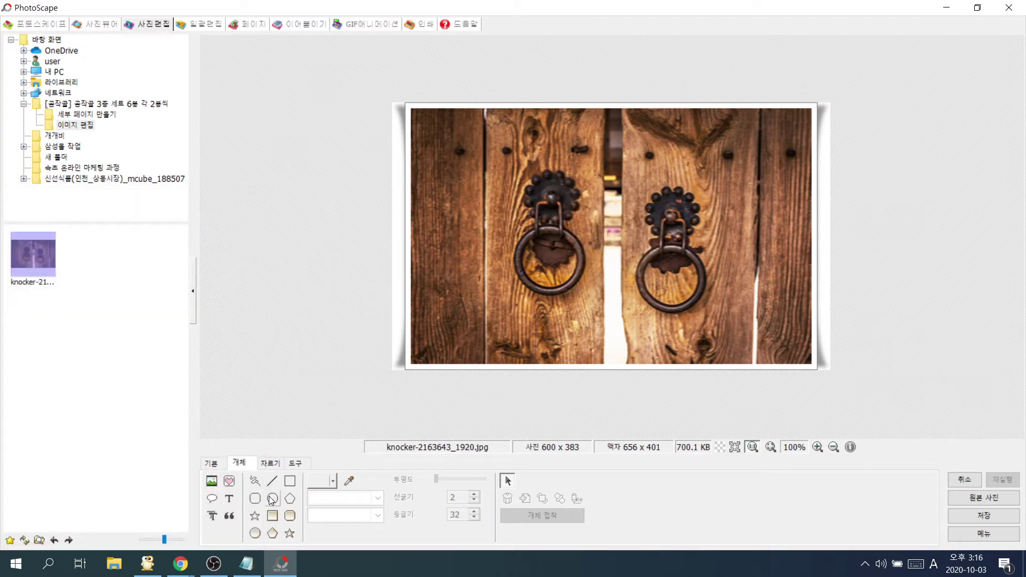
click(293, 482)
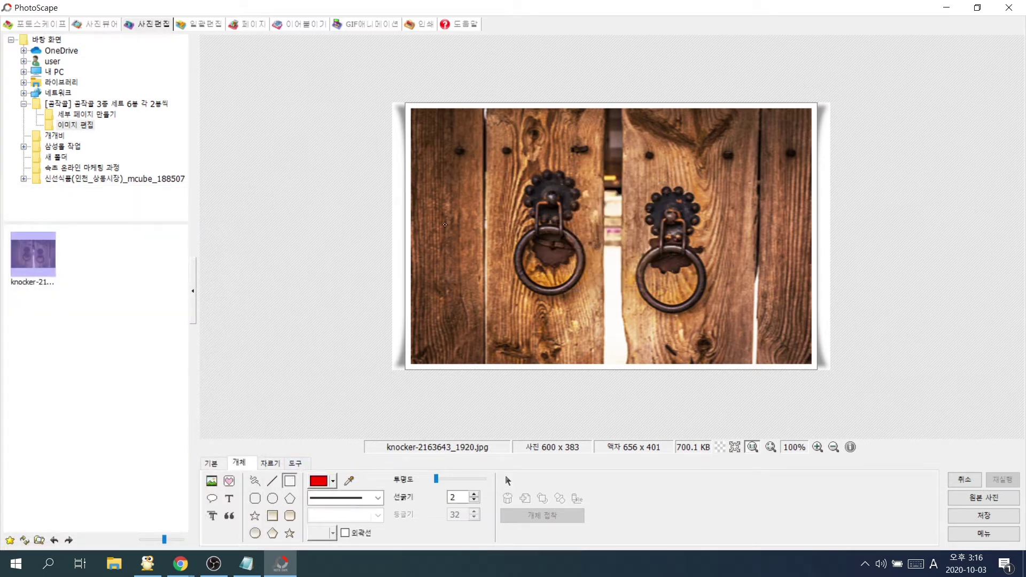
click(272, 515)
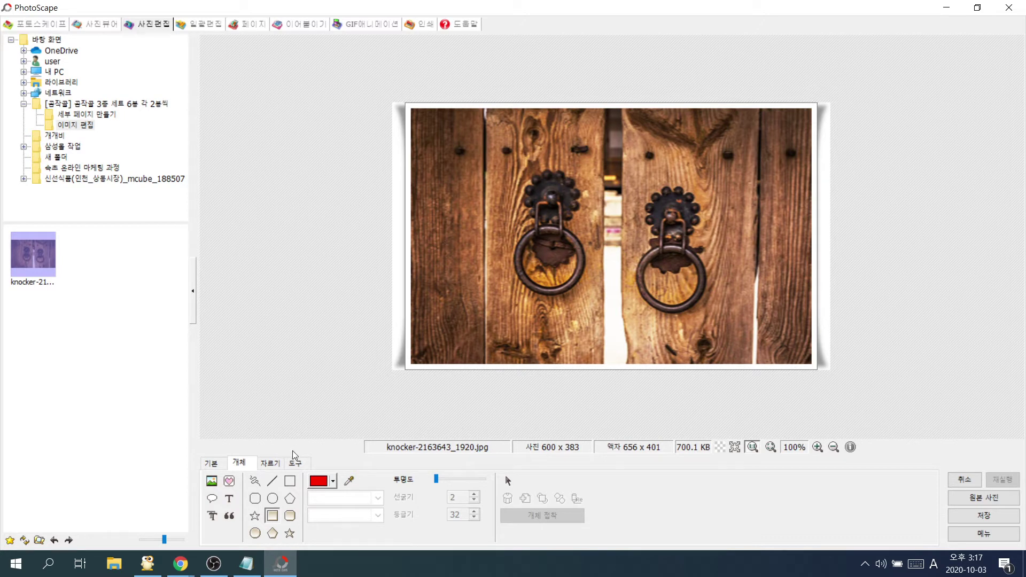
Add a text object to the door photo reading "전통 대문", replacing the default wording
click(229, 498)
drag(196, 180, 326, 50)
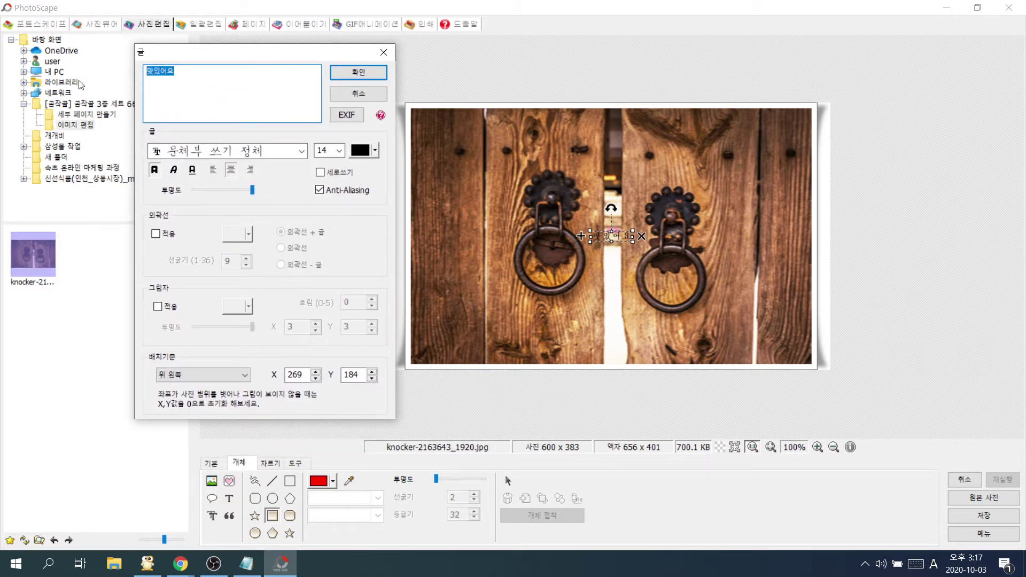
key(BackSpace)
text(dkssudgk)
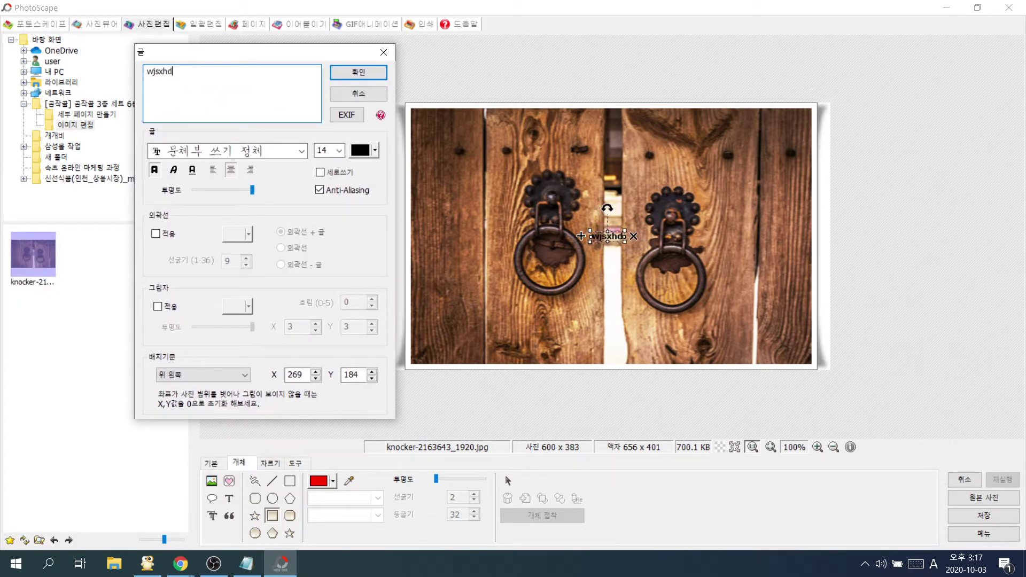
key(BackSpace)
key(BackSpace)
key(BackSpace)
key(BackSpace)
key(BackSpace)
key(BackSpace)
key(BackSpace)
key(BackSpace)
key(Hangul)
text(전)
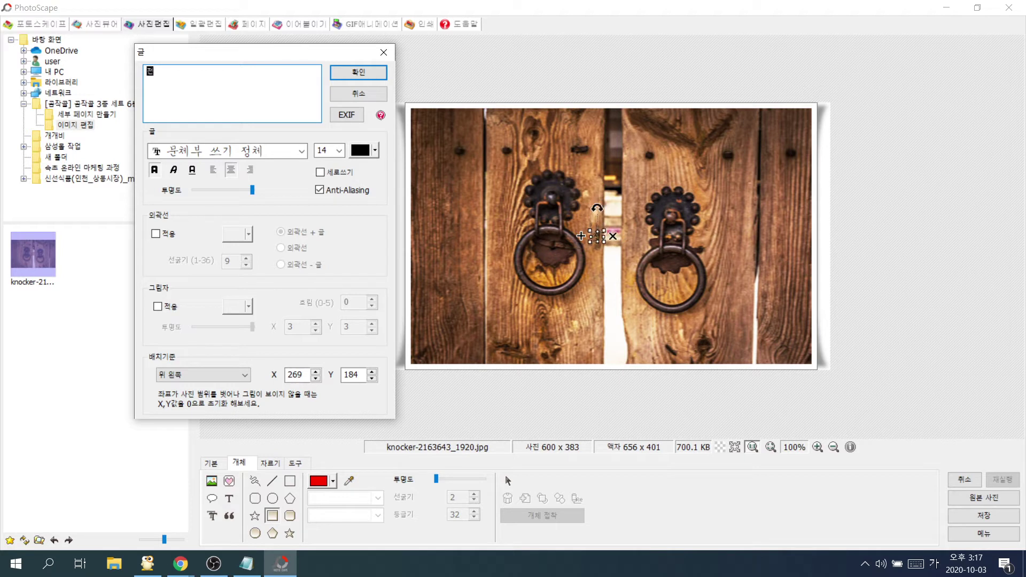
text(통 ㄷㅐ문)
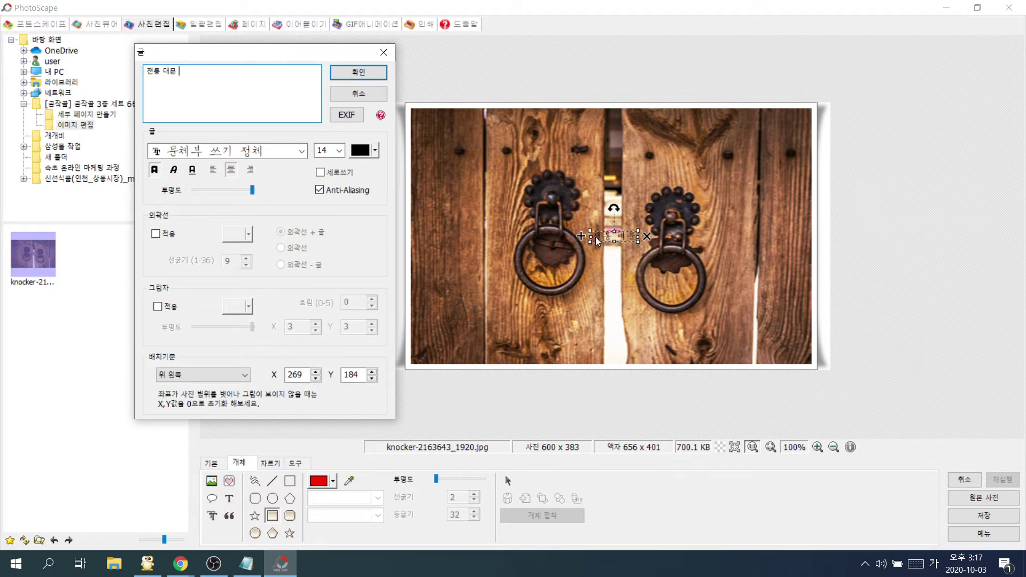
Color the 전통 대문 text white and give it a black outline
click(375, 150)
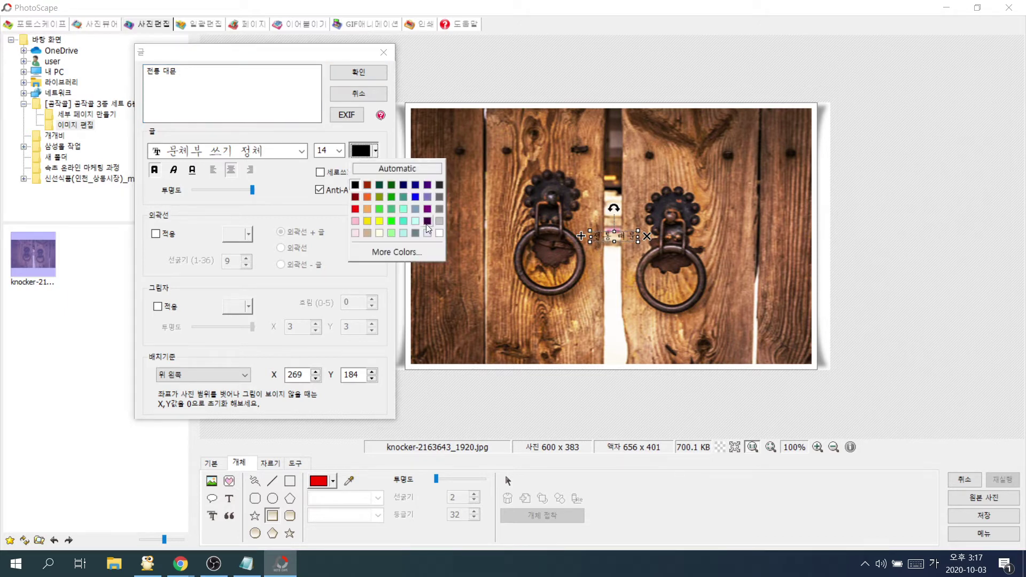
click(440, 234)
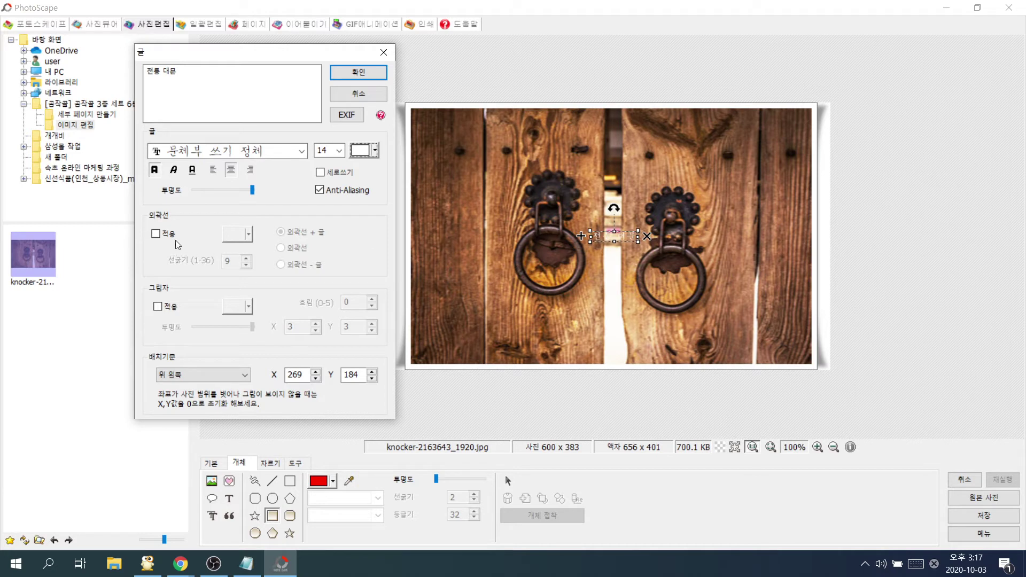
click(155, 233)
click(249, 234)
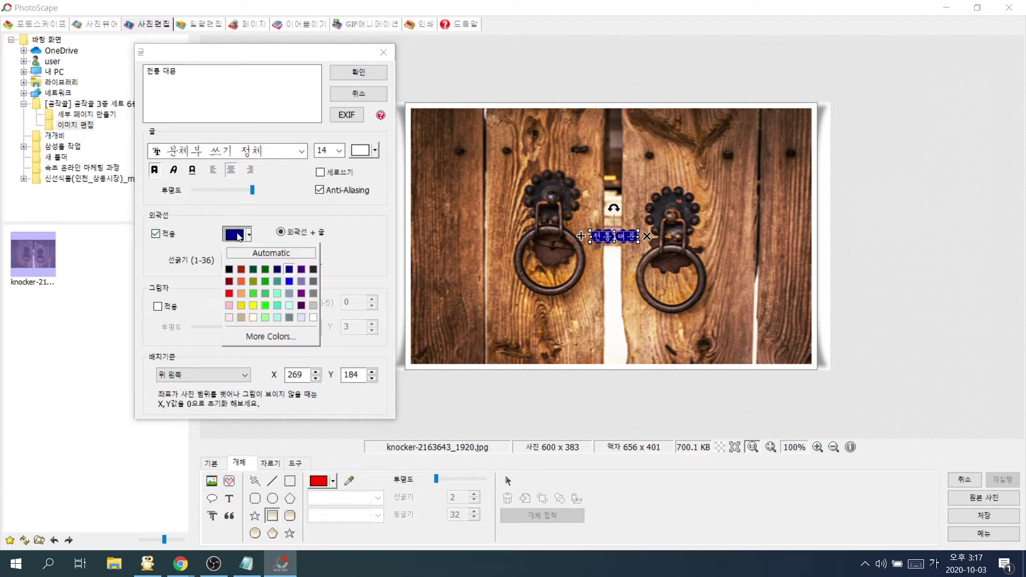
click(228, 270)
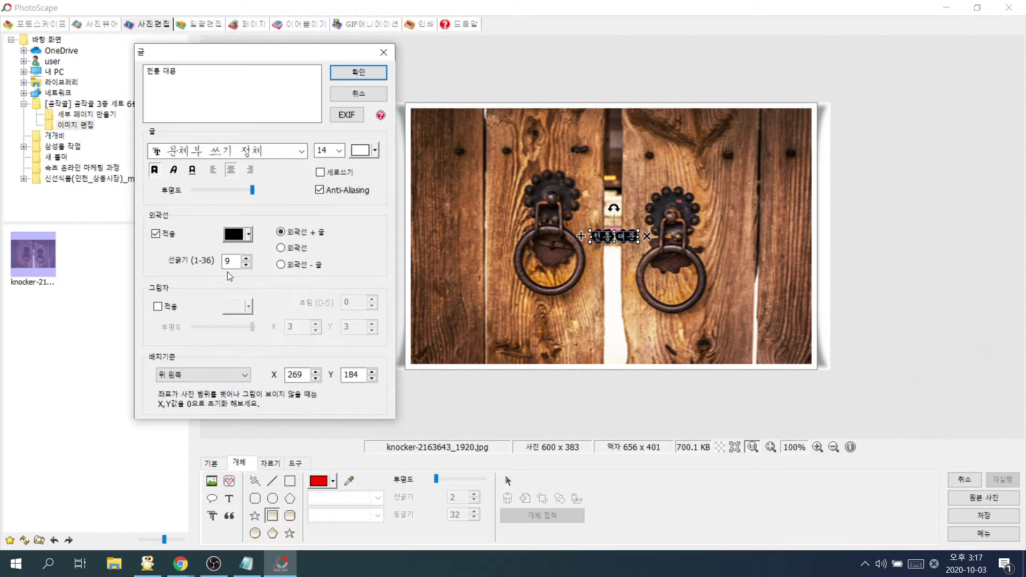
Turn on a black shadow for the text and set its X offset to 4
click(158, 307)
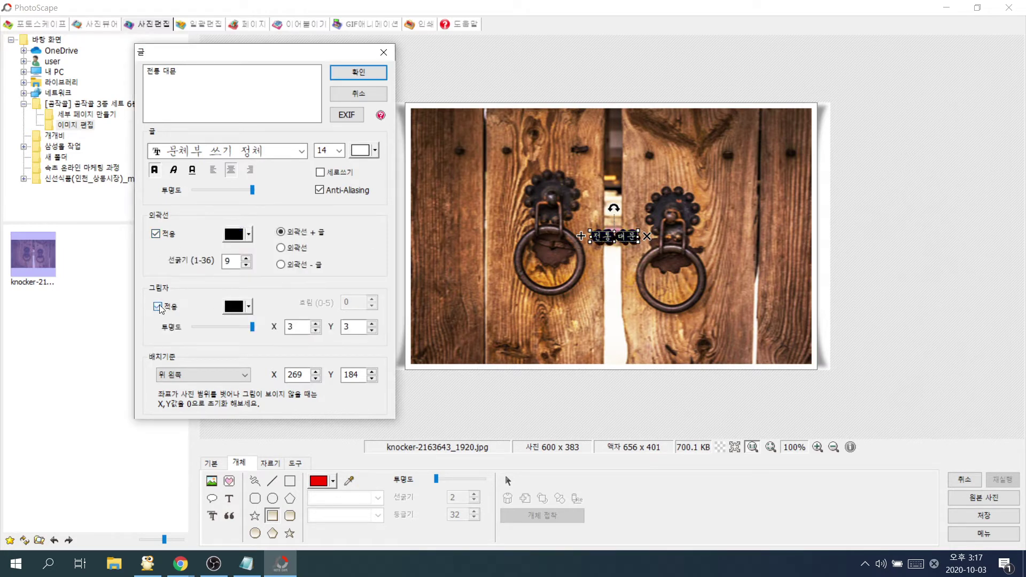
click(316, 324)
click(315, 325)
Reduce the text's outline thickness to 4
click(247, 266)
click(246, 267)
click(246, 267)
click(246, 268)
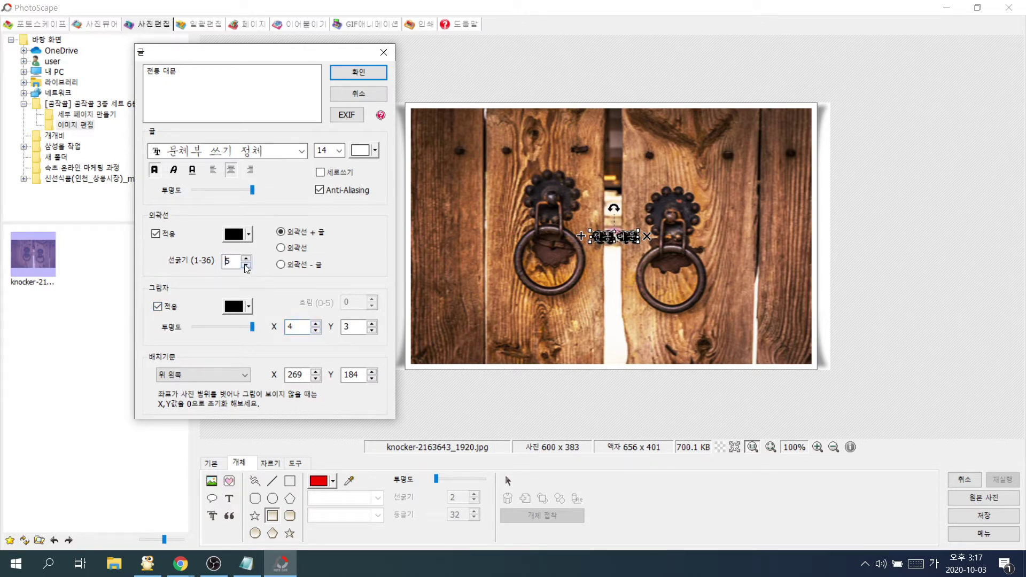
click(247, 268)
Set the 전통 대문 text size to 36 and change its font to 빙그레체Ⅱ
click(339, 151)
click(320, 304)
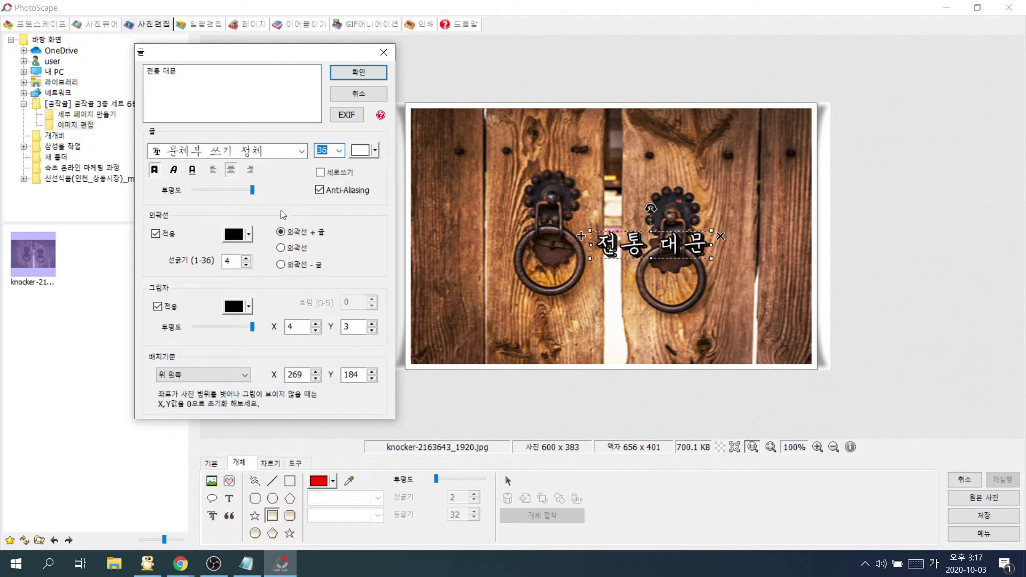
click(271, 154)
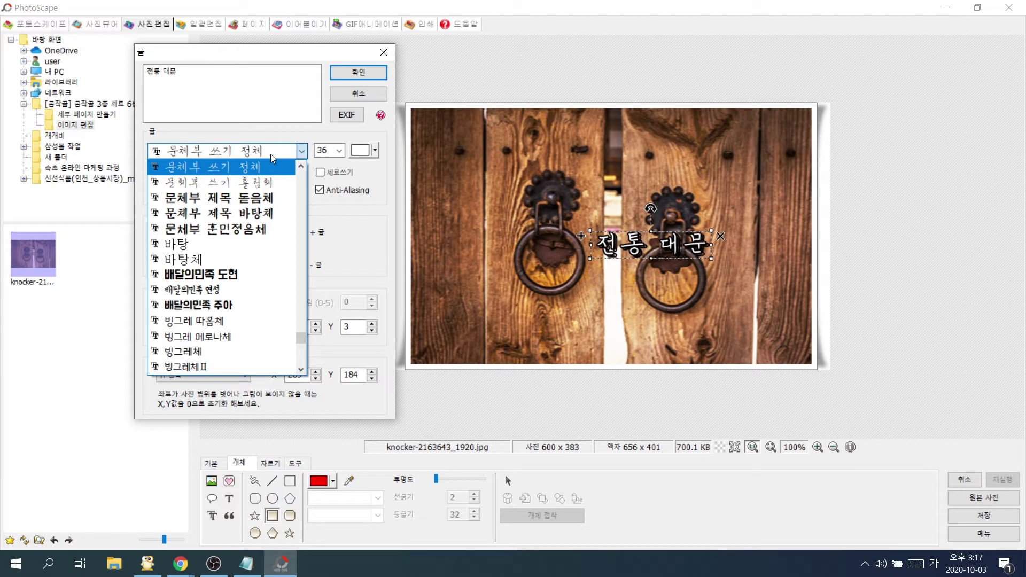
key(Down)
key(Down)
key(Down)
key(Down)
key(Down)
key(Down)
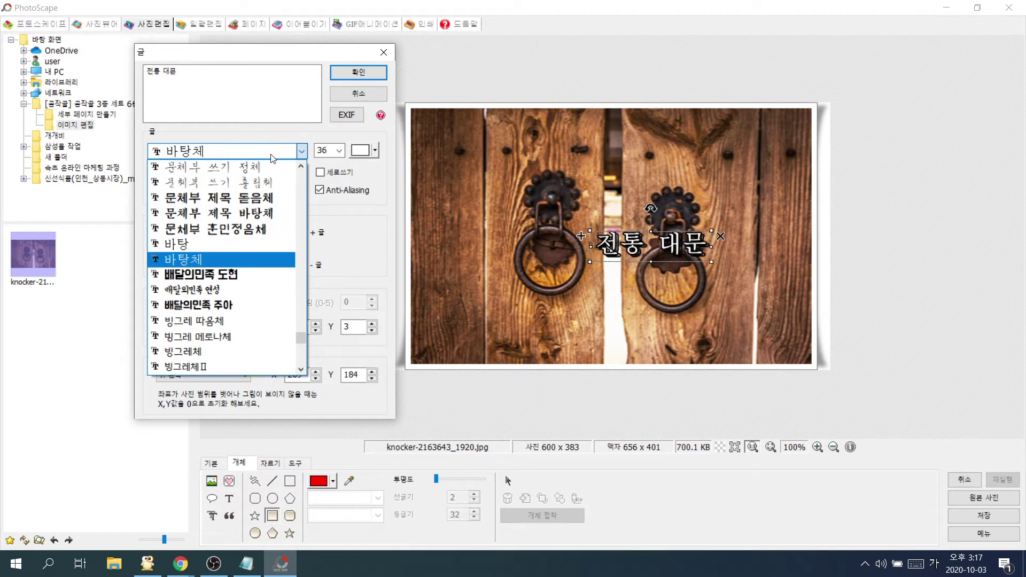
key(Down)
key(Down)
key(Down)
key(Down)
key(Down)
key(Down)
key(Down)
key(Down)
key(Down)
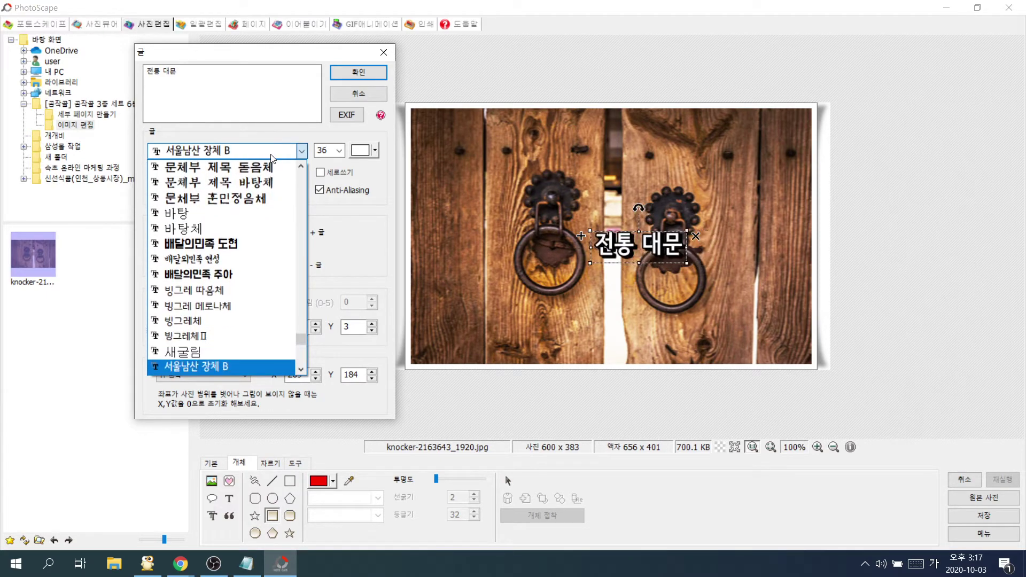
key(Up)
key(Up)
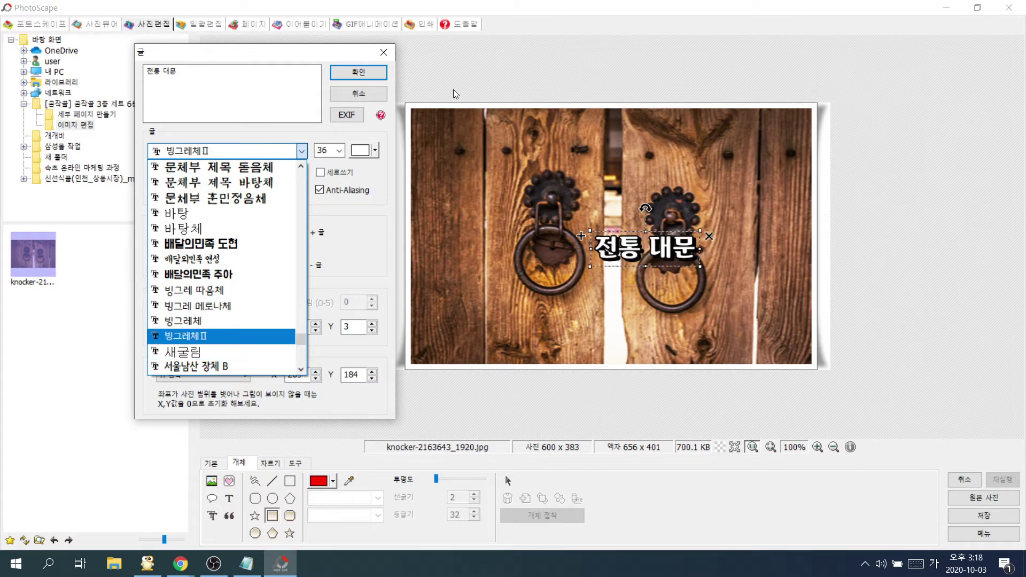
key(Return)
click(376, 78)
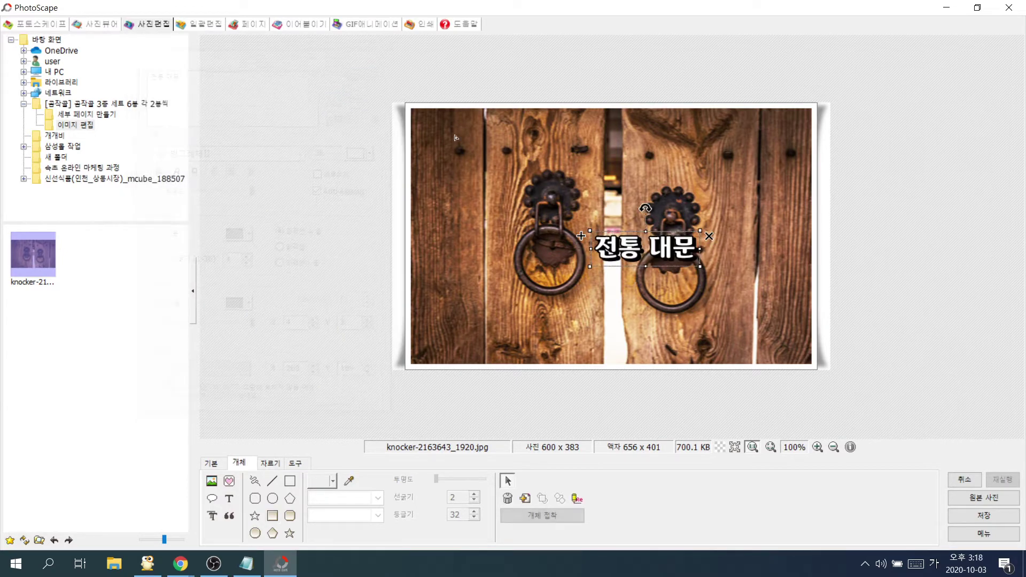
Enlarge the 전통 대문 text to span most of the door photo and tilt it slightly counter-clockwise
drag(673, 261, 901, 310)
drag(732, 275, 631, 259)
mouse_move(616, 153)
mouse_down()
mouse_move(492, 85)
mouse_move(609, 152)
mouse_up()
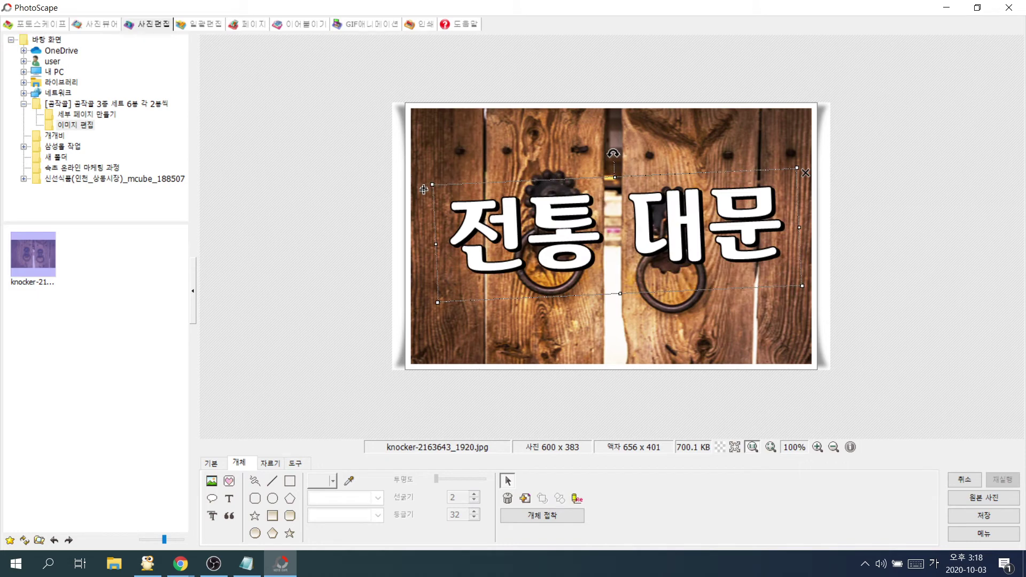
Paste a copy of the enlarged 전통 대문 text, offset it below the original, and delete the copy
key(ctrl+c)
key(ctrl+v)
drag(585, 286, 538, 247)
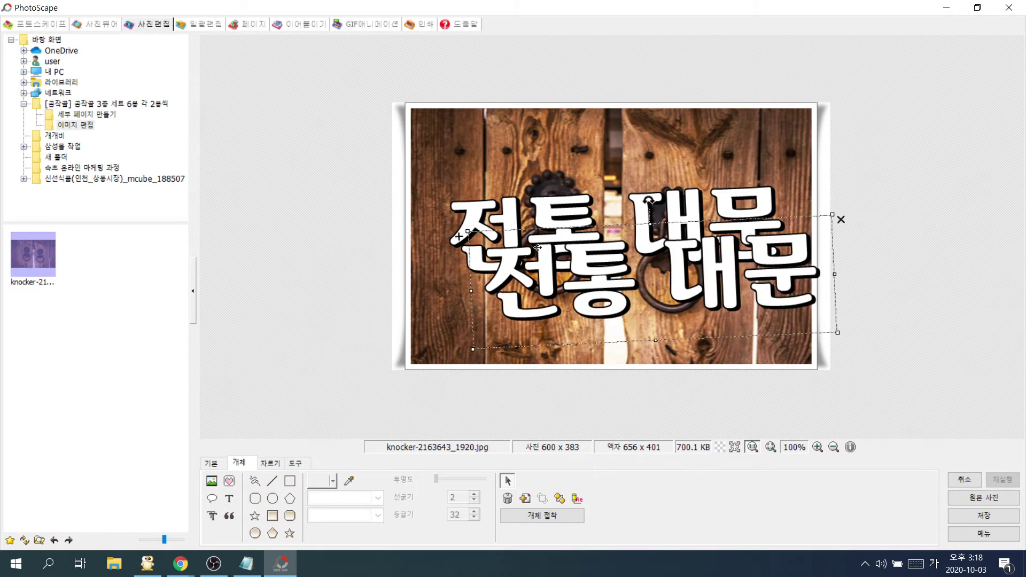
click(841, 219)
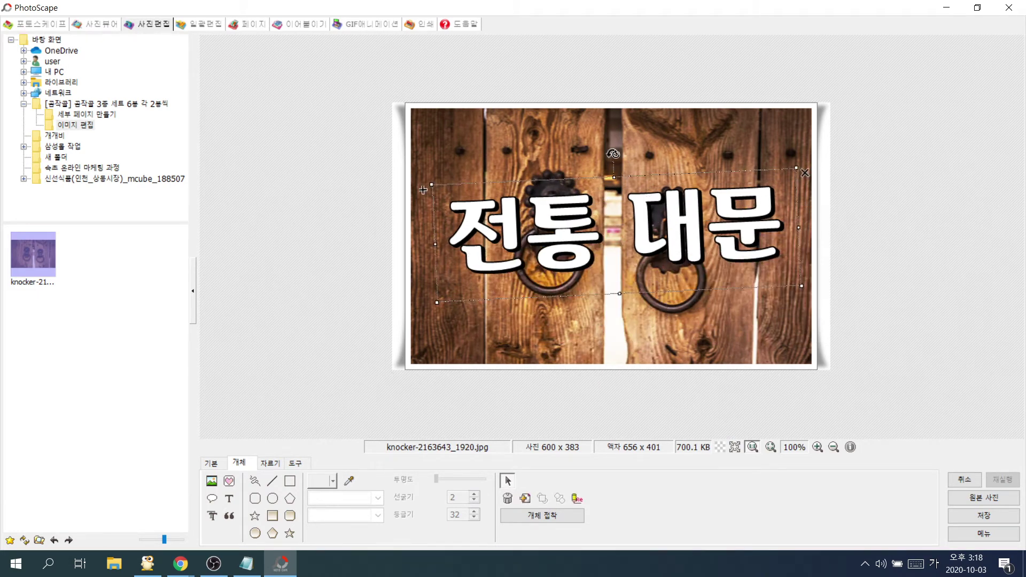
Straighten the tilted 전통 대문 text to horizontal, shift it slightly up and left, and deselect it
drag(615, 154, 616, 152)
drag(611, 230, 602, 224)
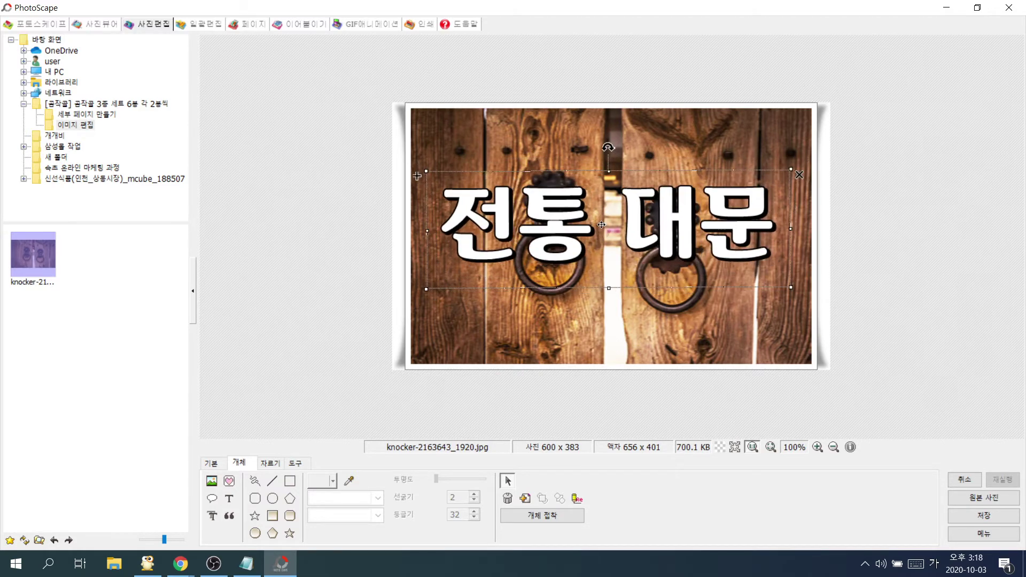
click(376, 376)
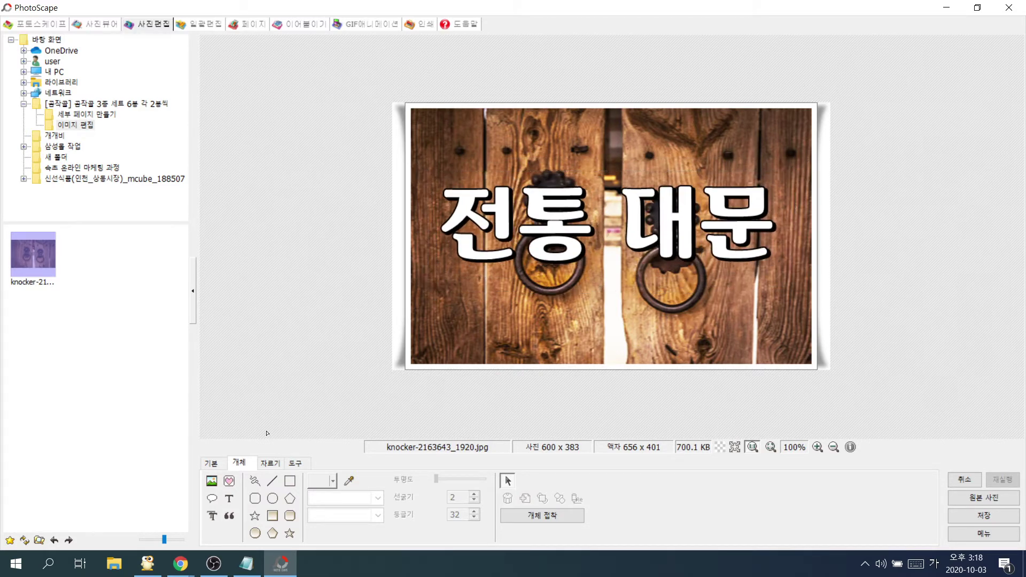
click(211, 482)
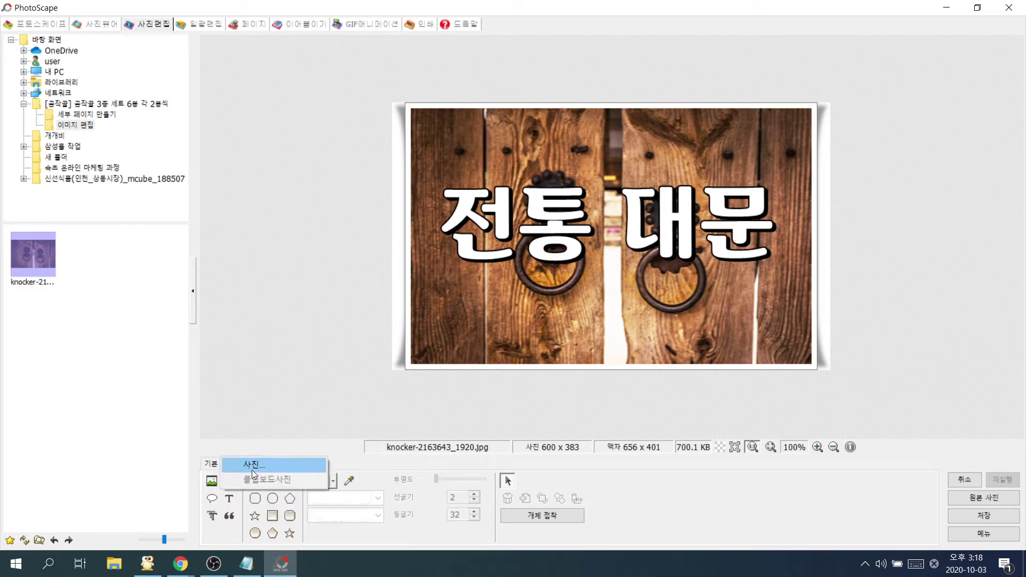
click(251, 468)
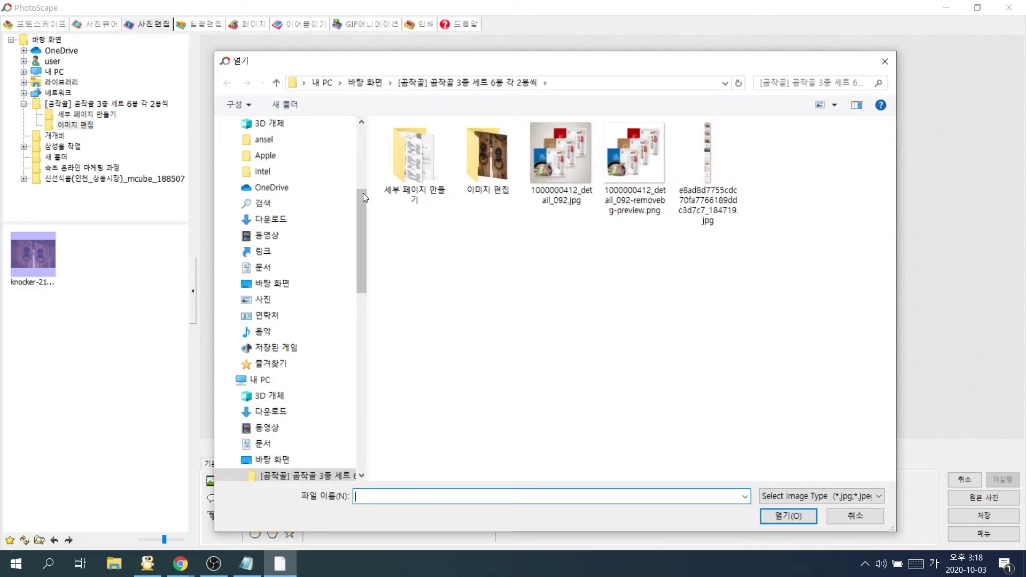
double_click(653, 148)
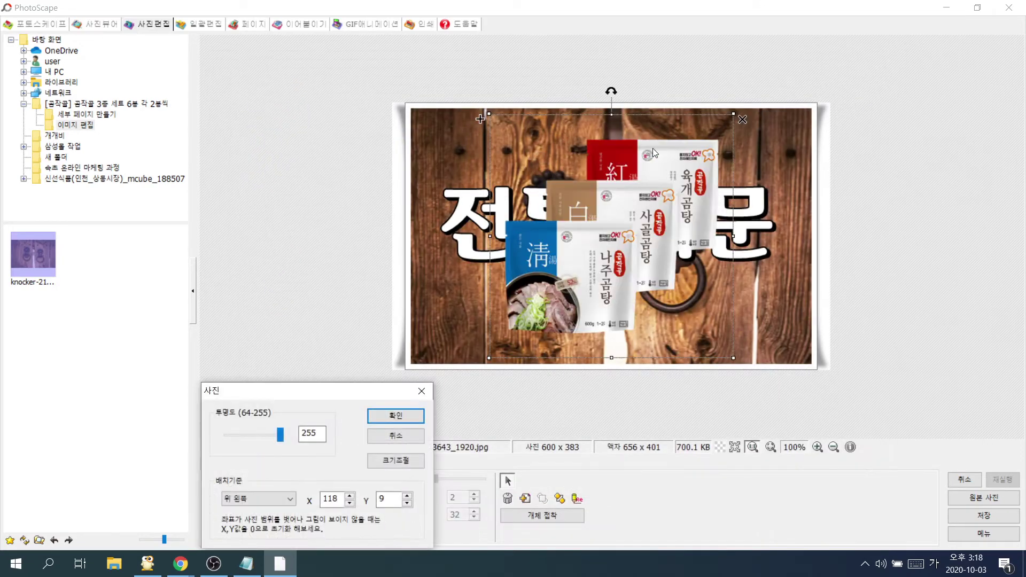
click(415, 410)
mouse_move(535, 279)
mouse_down()
mouse_move(614, 302)
mouse_move(547, 283)
mouse_up()
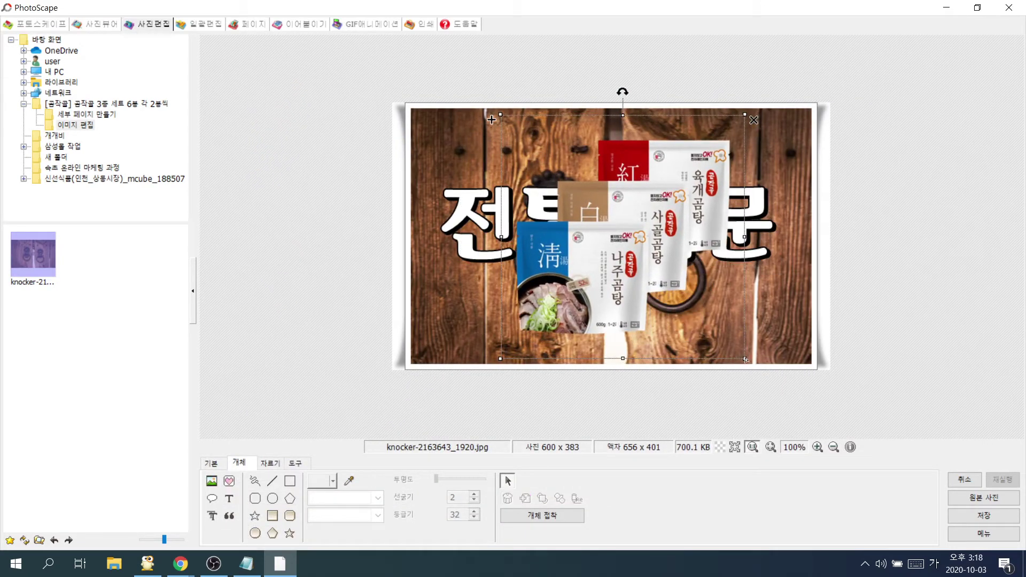
Shrink the product pack image to about half size and place it at the bottom centre of the door photo
drag(746, 359, 615, 229)
drag(561, 125, 724, 256)
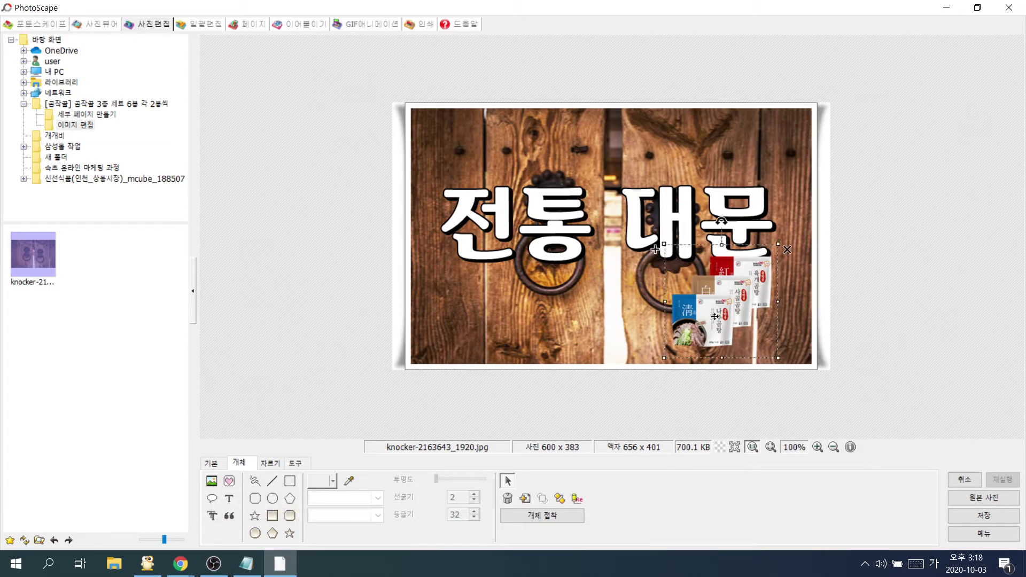
drag(715, 316, 612, 296)
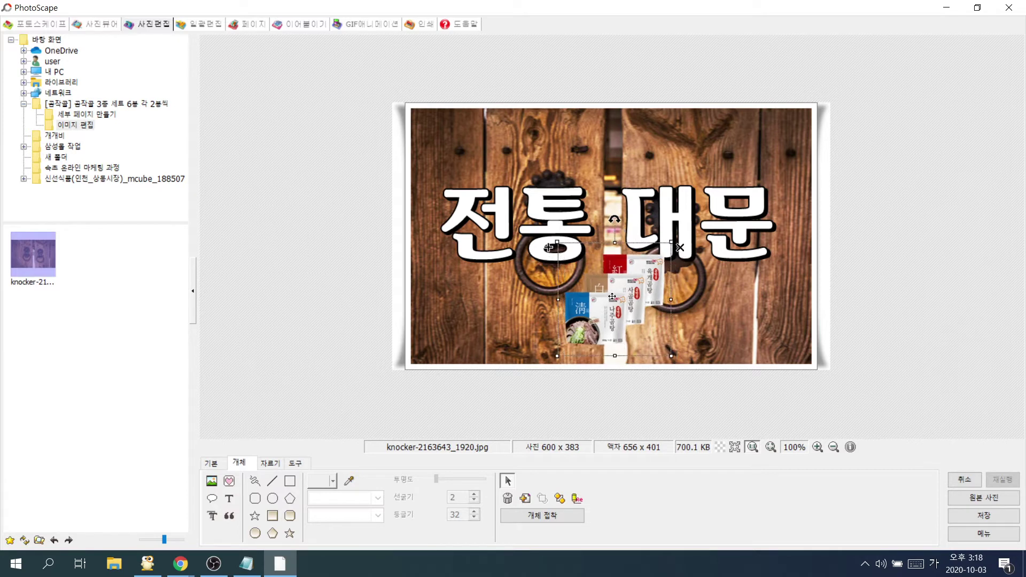
click(345, 346)
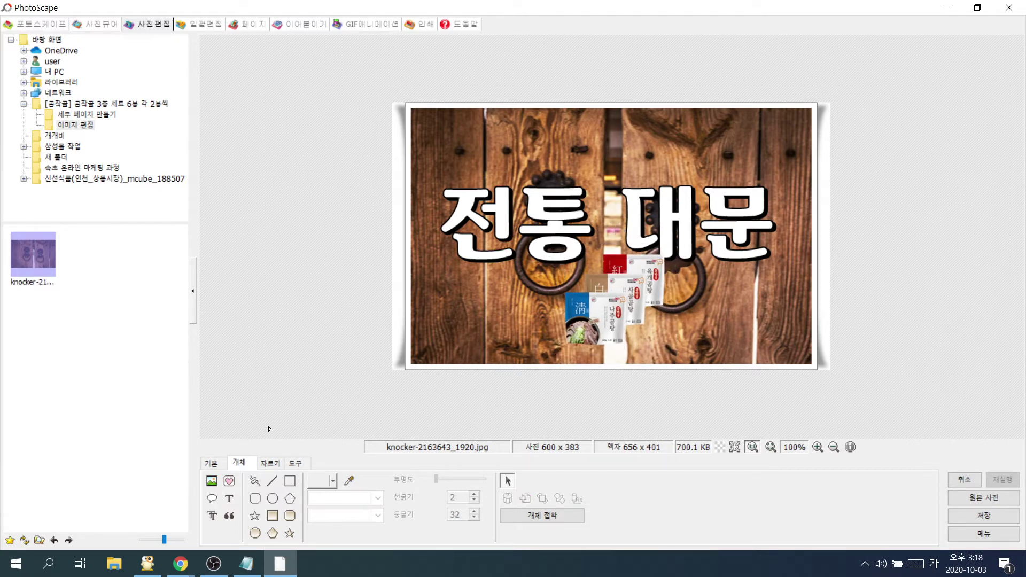
Move the 전통 대문 text to the upper part of the photo and keep the product packs near the bottom centre
click(212, 463)
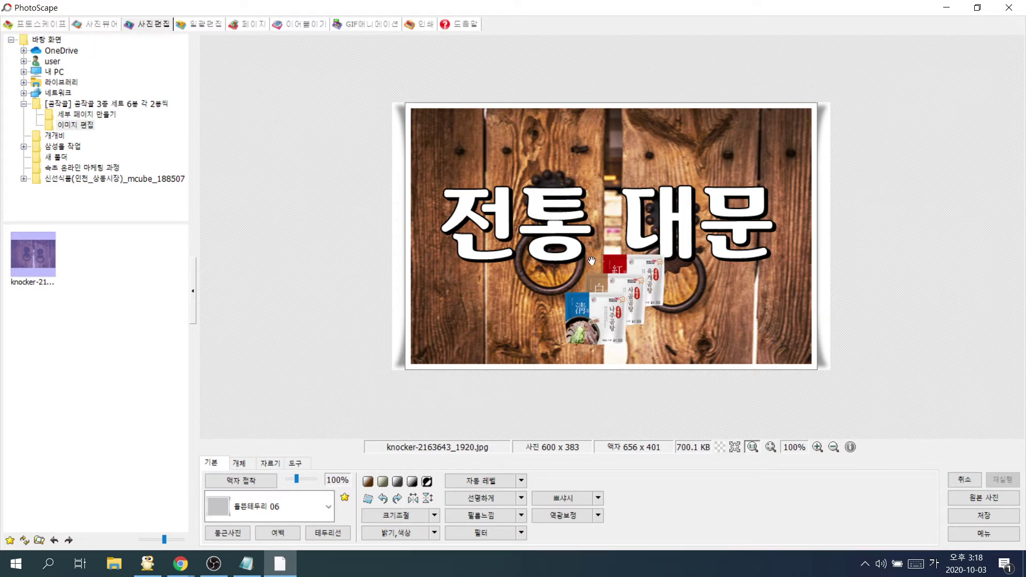
click(239, 463)
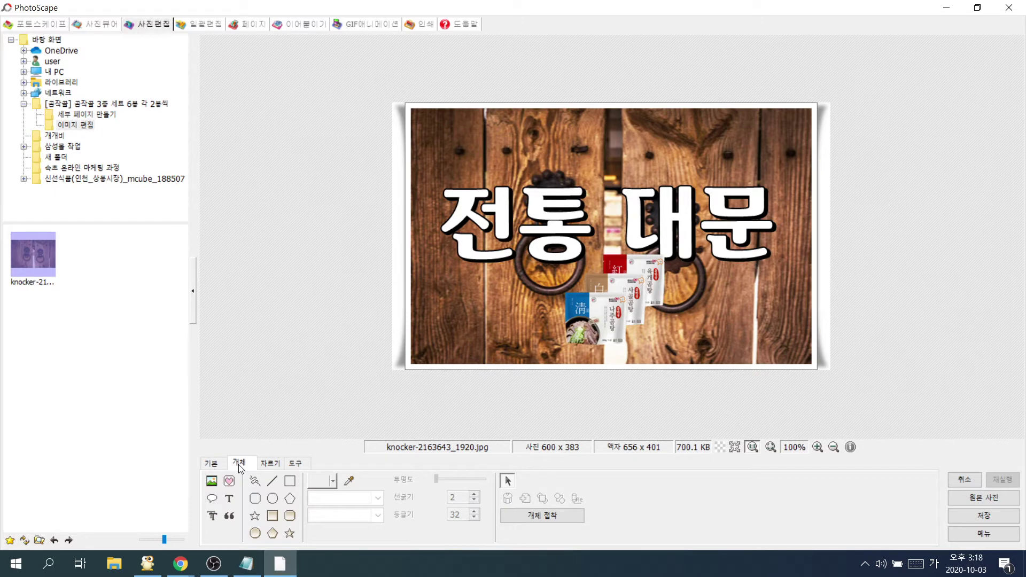
drag(616, 293, 727, 266)
double_click(589, 192)
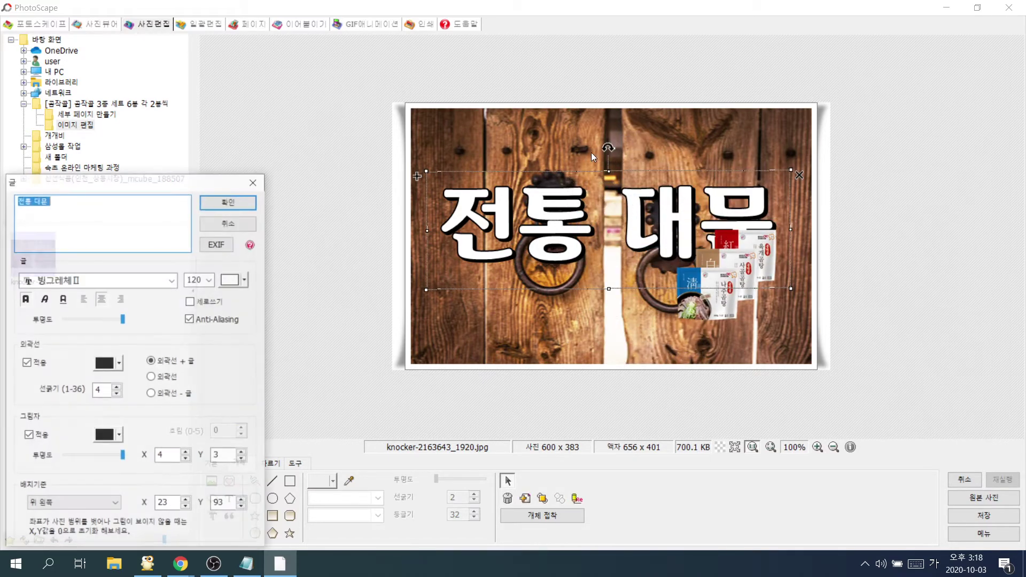
click(229, 232)
drag(614, 226, 624, 176)
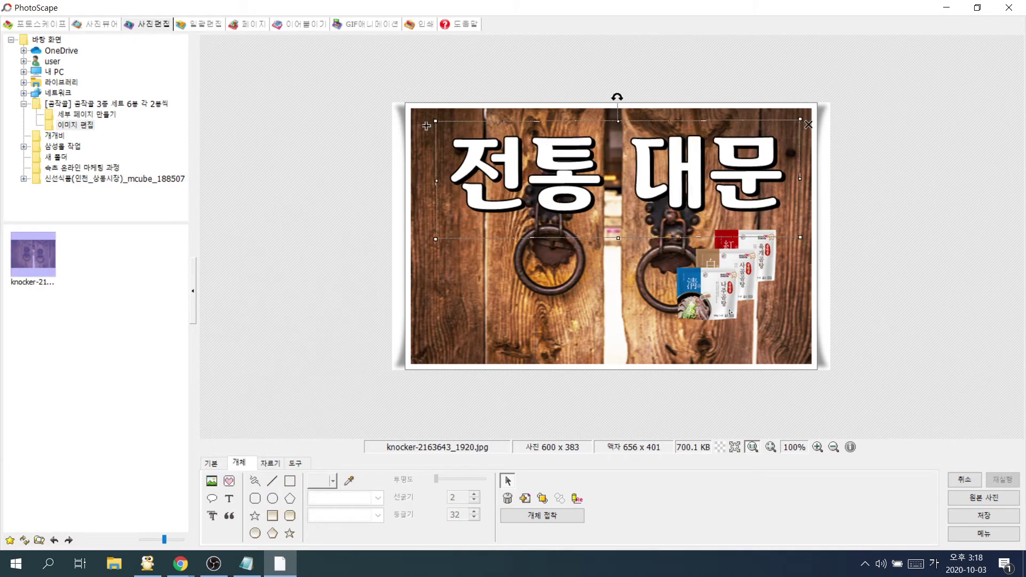
drag(730, 312, 632, 336)
click(388, 351)
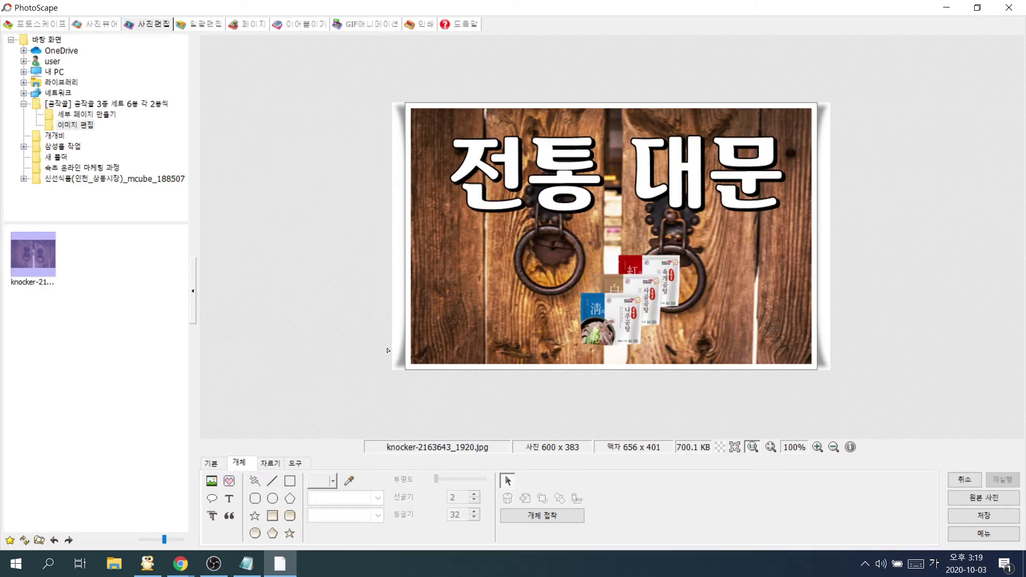
Draw a thin, faint white rectangle outline with line thickness 2 at the lower left of the door photo
click(271, 516)
click(289, 480)
click(328, 482)
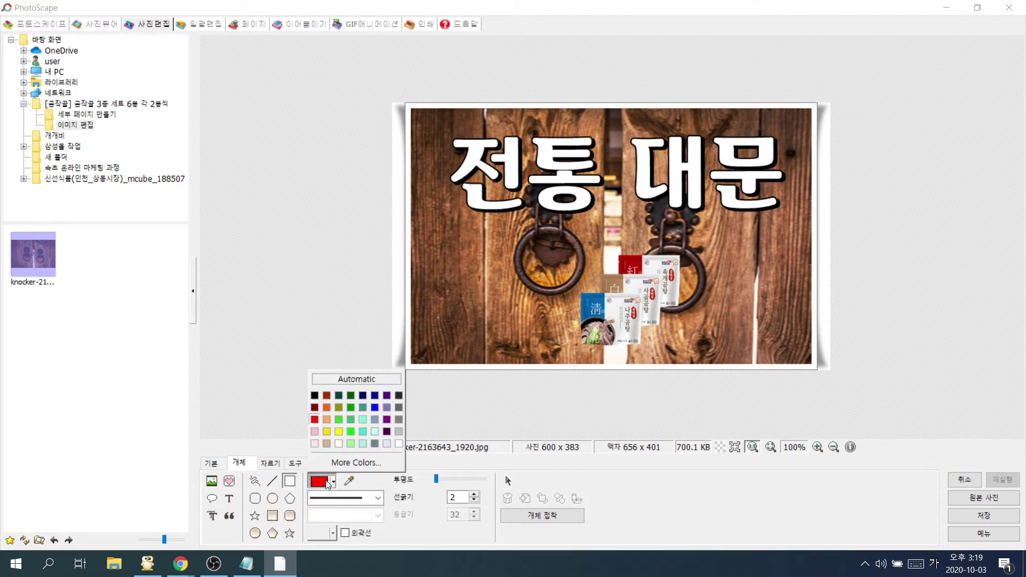
click(397, 447)
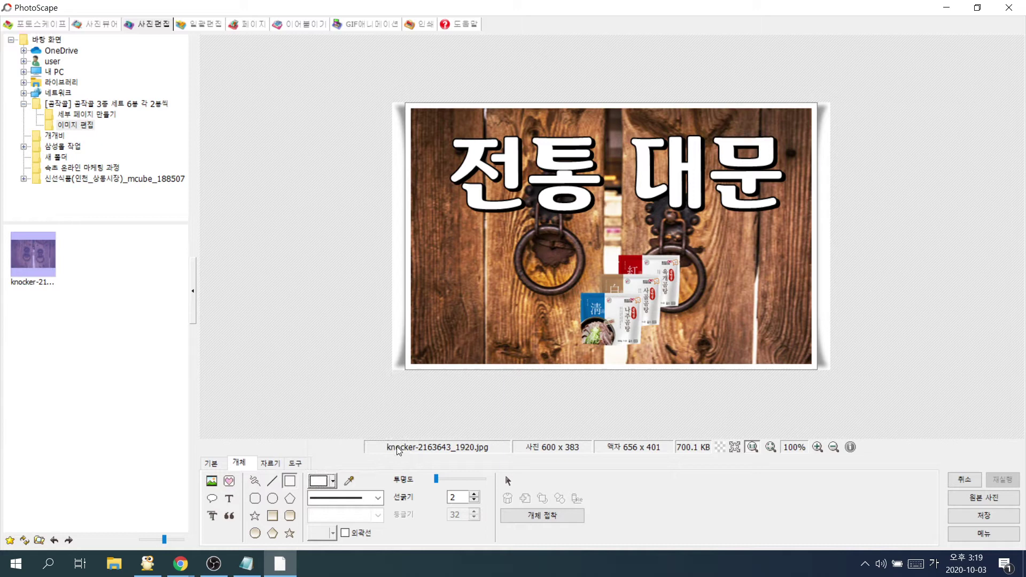
click(290, 481)
drag(443, 274, 556, 314)
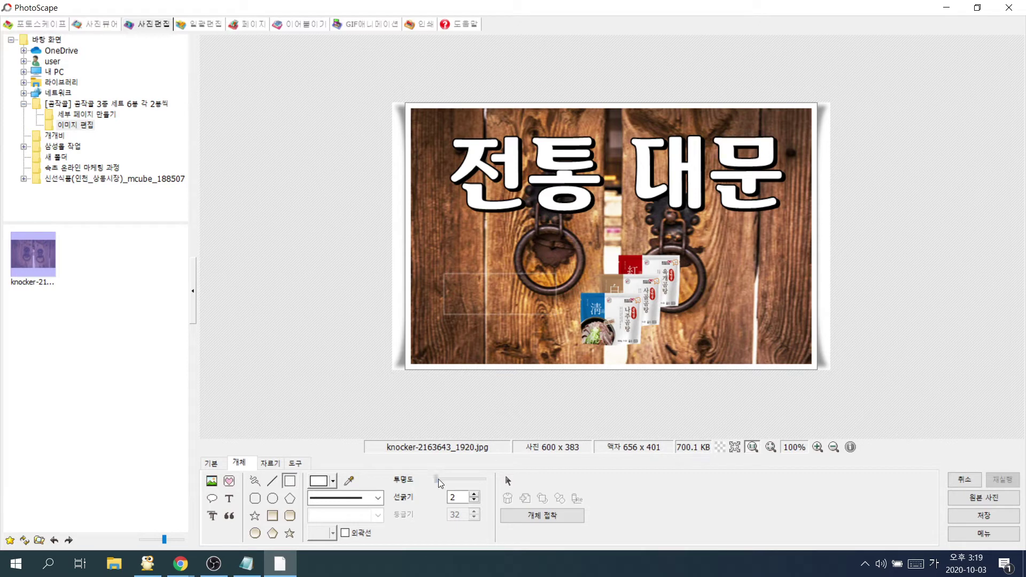
Draw two fully opaque white rectangle outlines with line thickness 9, one at the photo's lower left and one over the product packs
drag(437, 478, 491, 479)
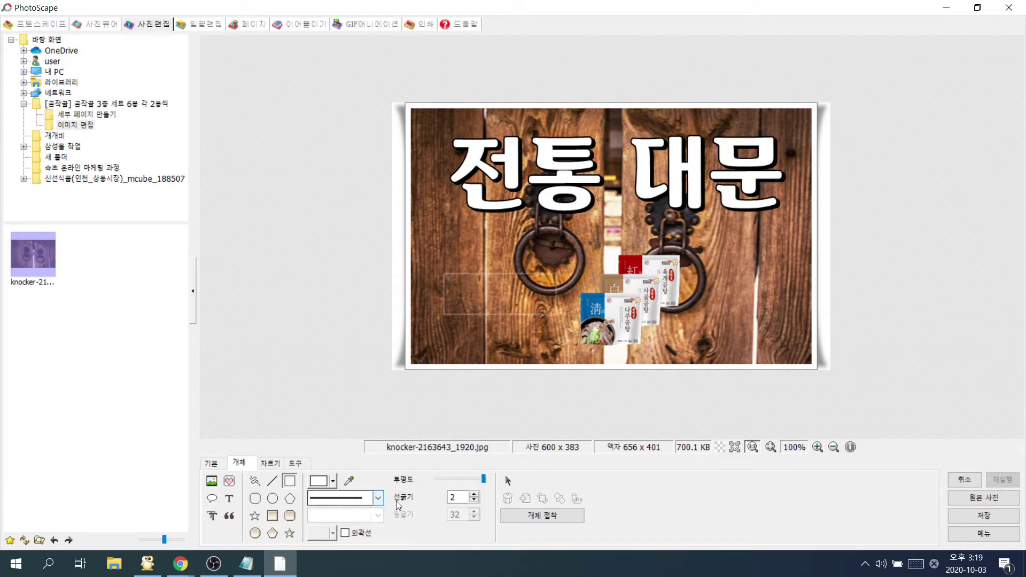
click(474, 495)
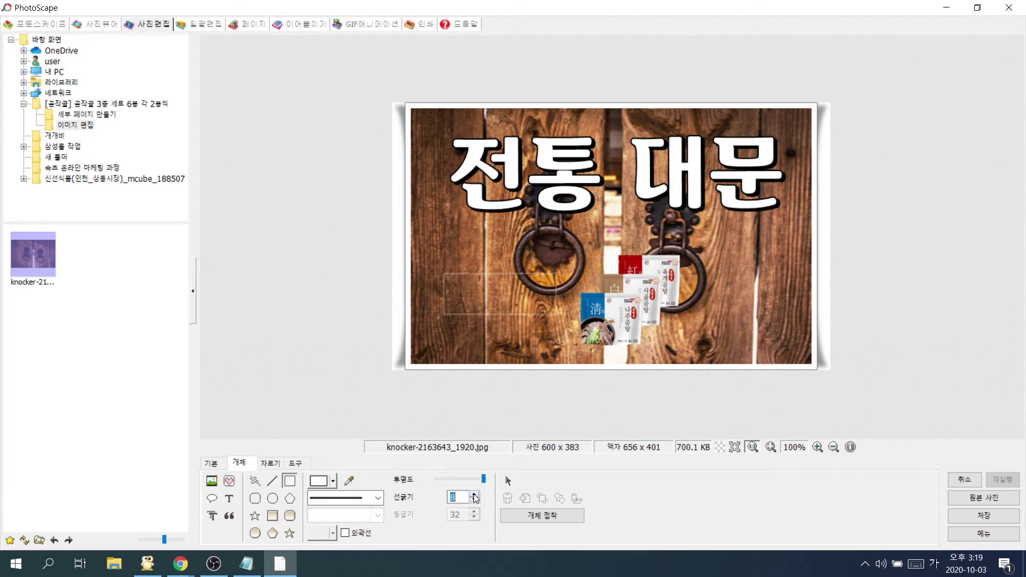
drag(421, 244, 548, 322)
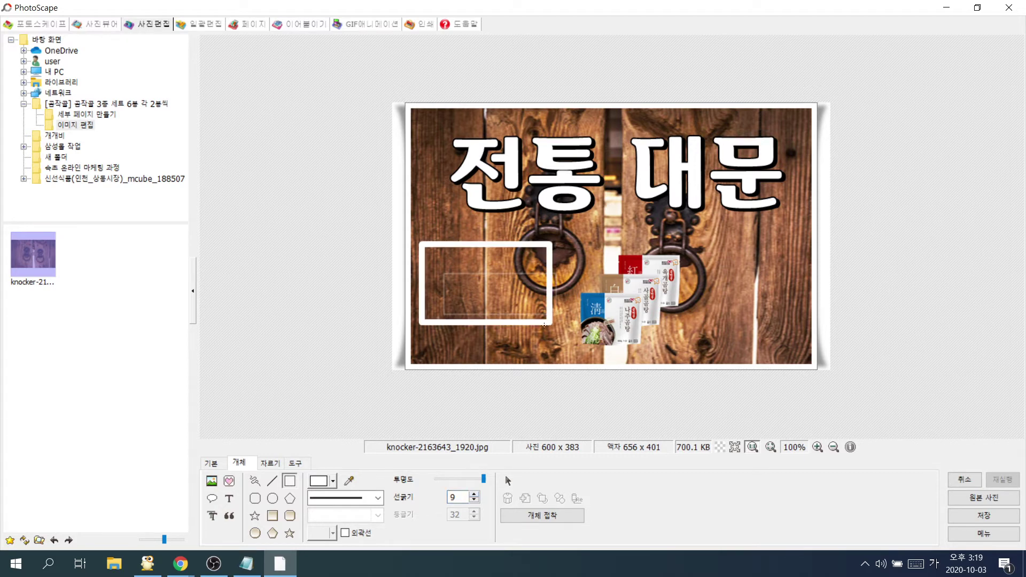
drag(603, 253, 715, 292)
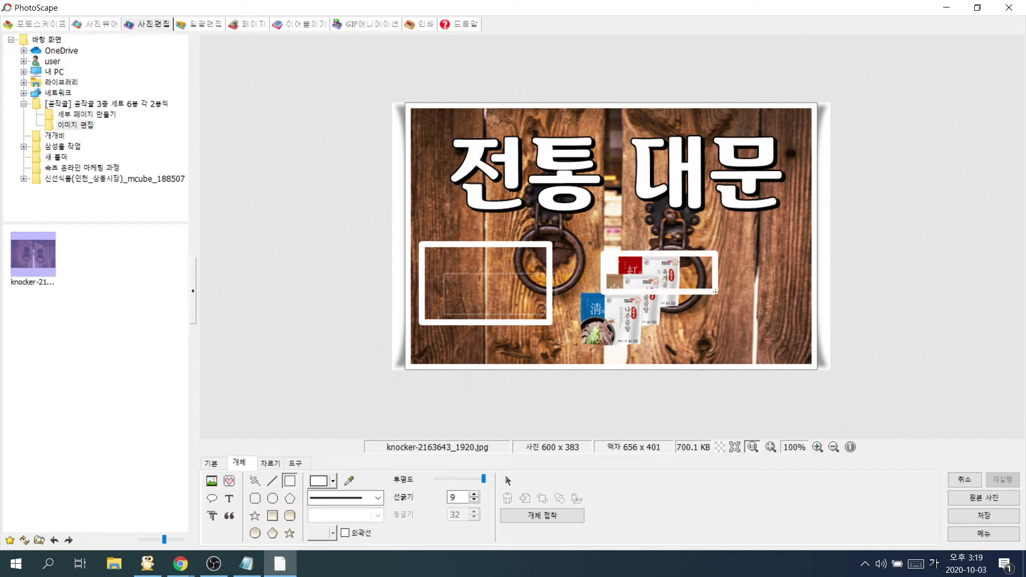
Draw a solid white filled rectangle at the photo's lower right and a highly transparent one across the product packs
click(272, 517)
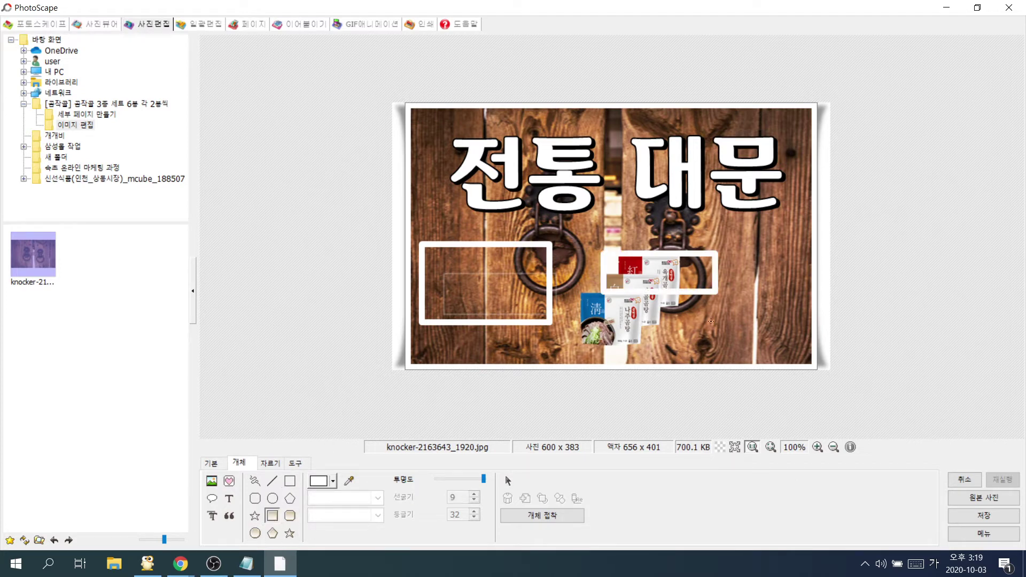
drag(694, 336, 775, 355)
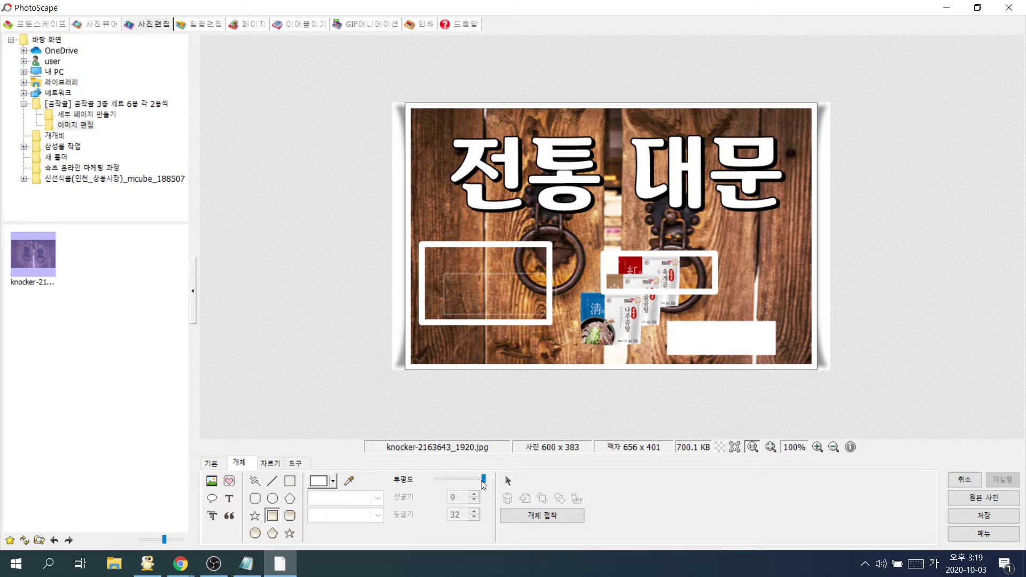
drag(481, 481, 476, 480)
drag(542, 236, 740, 307)
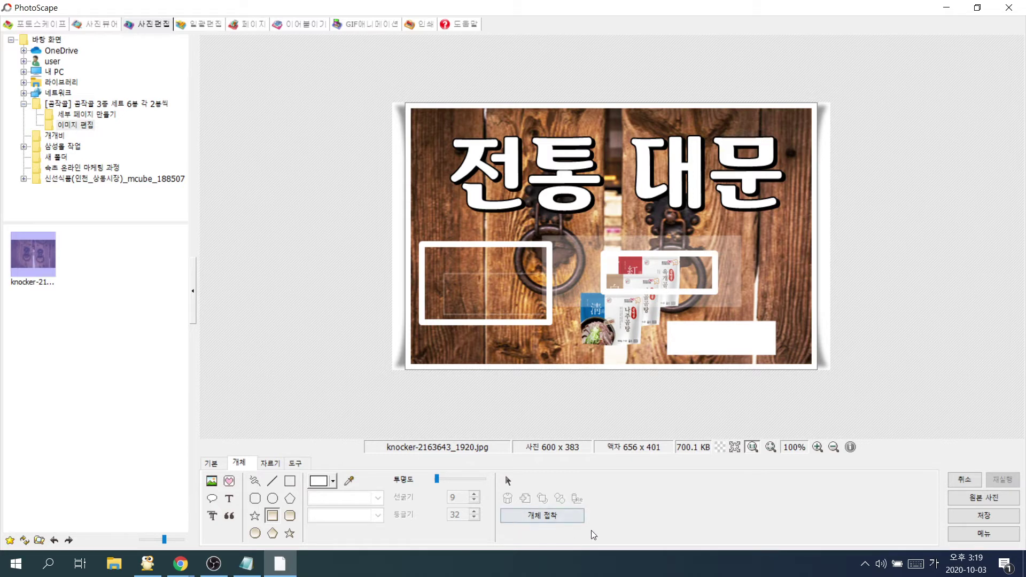
Flatten the objects onto the door photo and freely crop it to its left-centre area, about 276 x 361 pixels
click(546, 520)
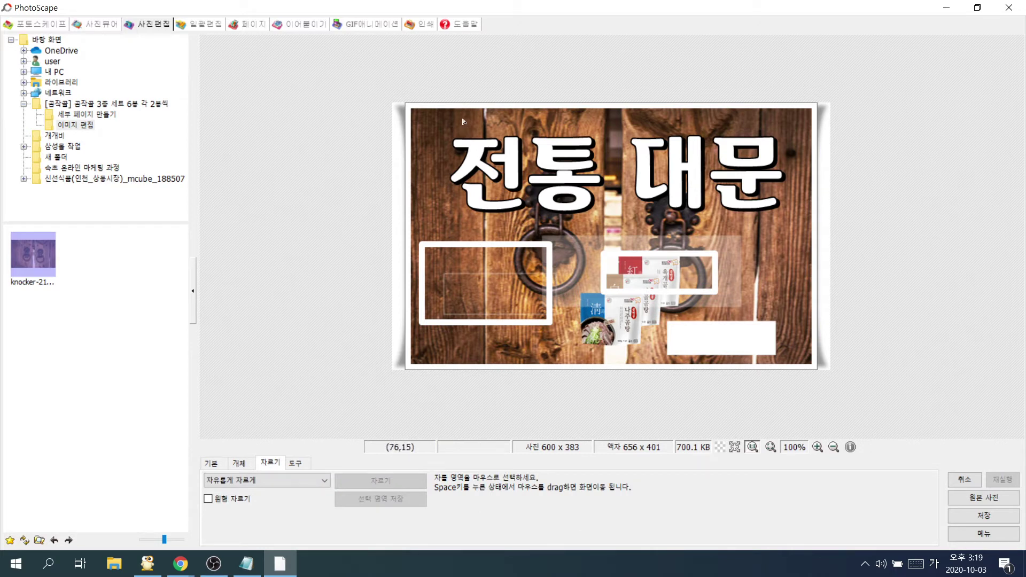
drag(461, 118, 646, 361)
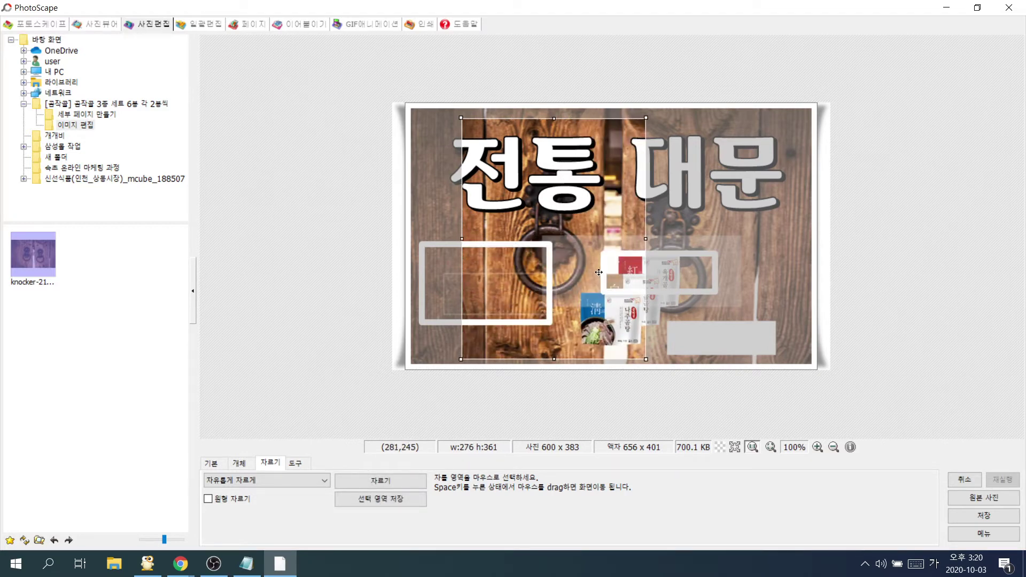
double_click(598, 272)
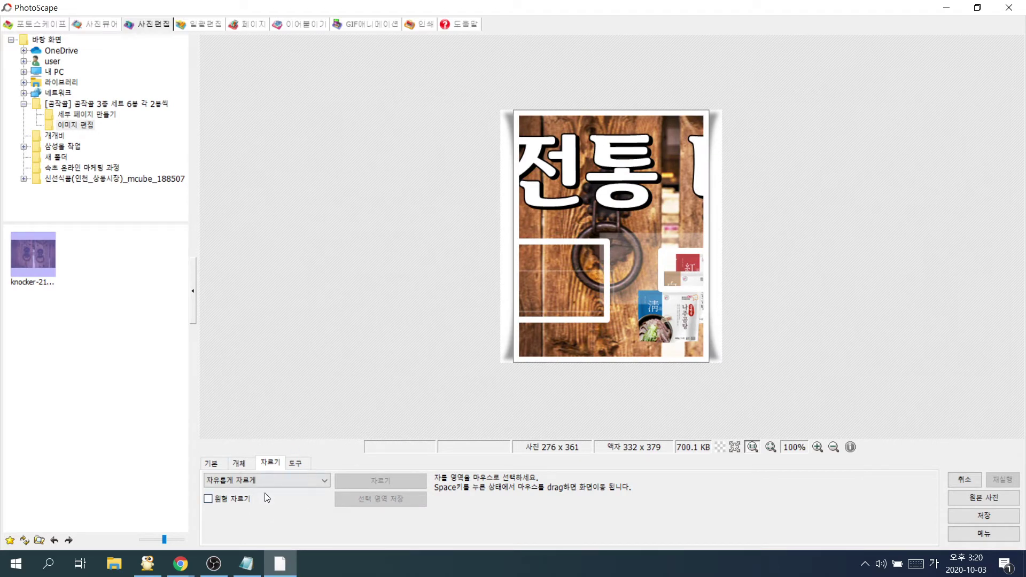
Apply a strong mosaic (모자이크 - 강) to the rectangular area covering the 통 character in the cropped photo
click(297, 464)
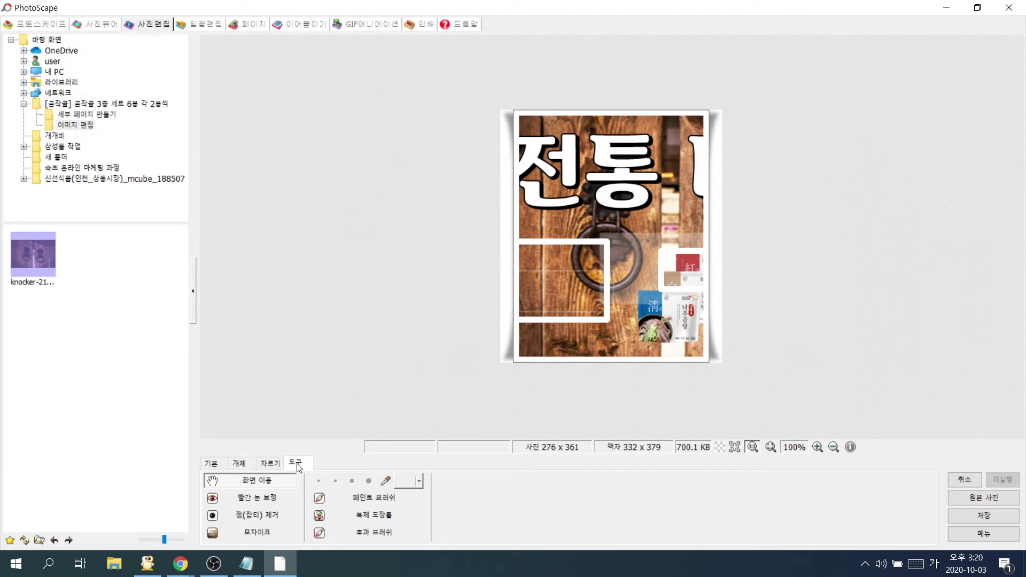
click(245, 535)
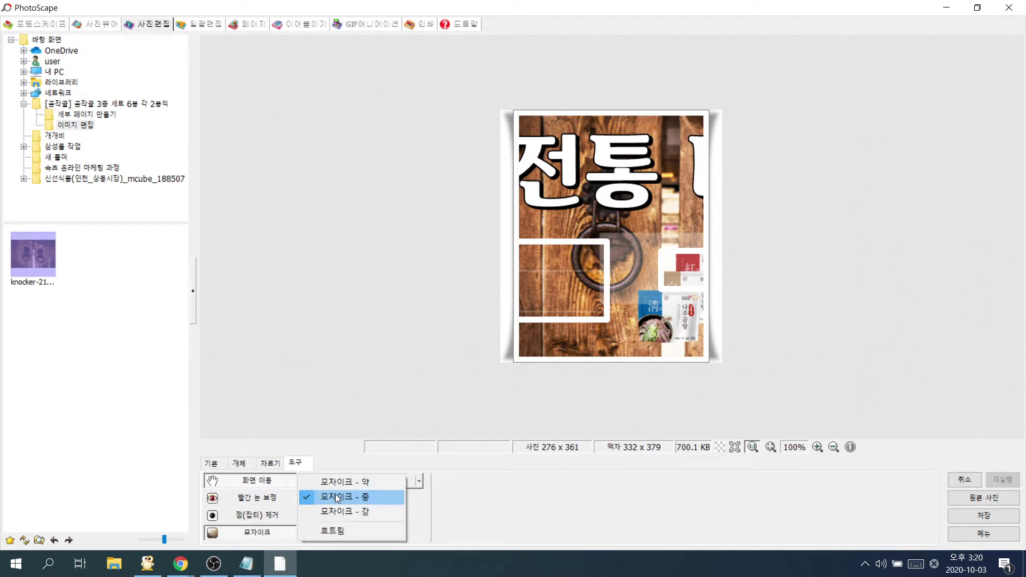
click(341, 510)
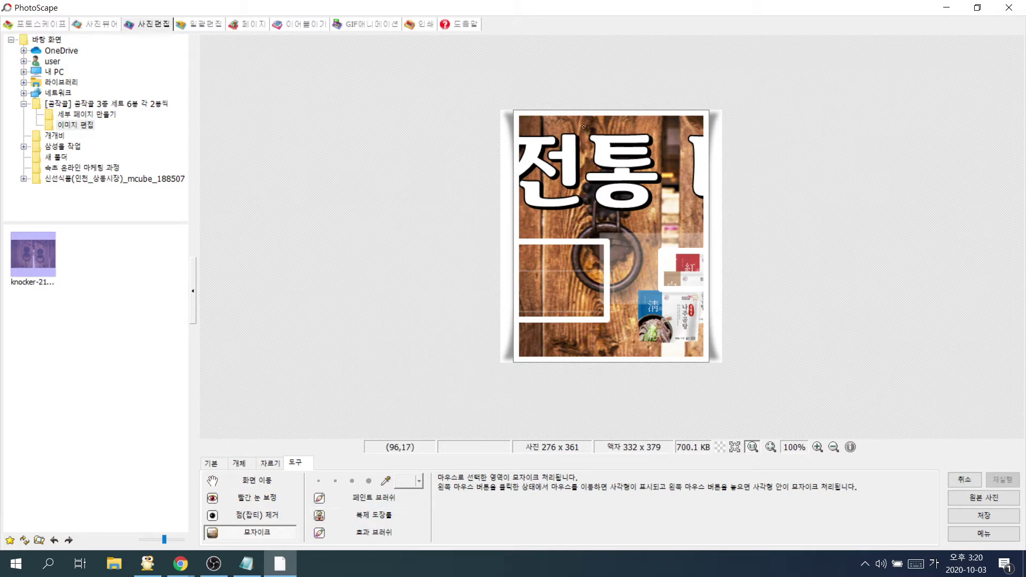
drag(581, 121, 668, 229)
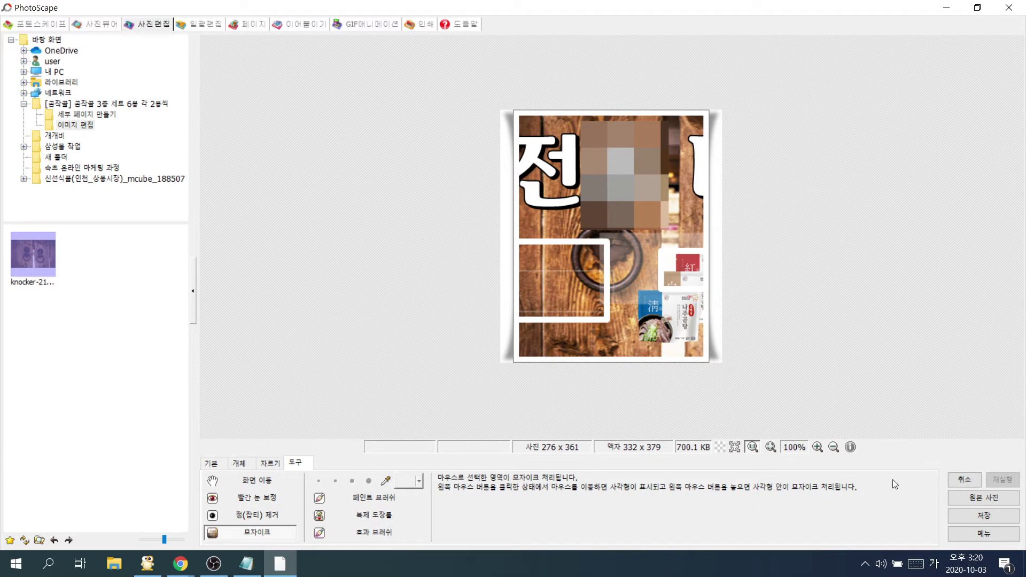
Create a desktop folder named 포토 스케이프 작업 and save the edited photo into it as the designated folder
click(962, 515)
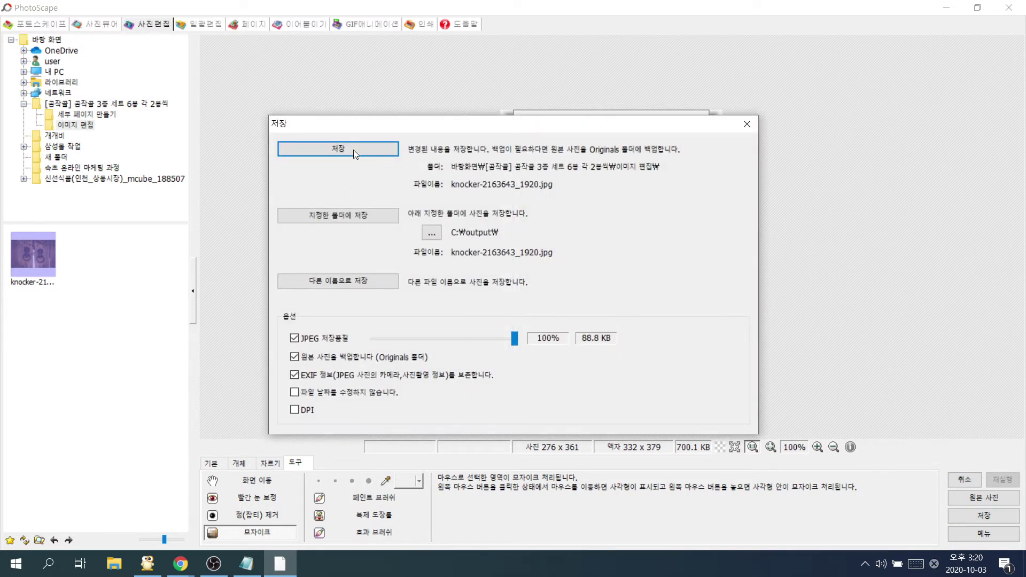
drag(445, 124, 552, 91)
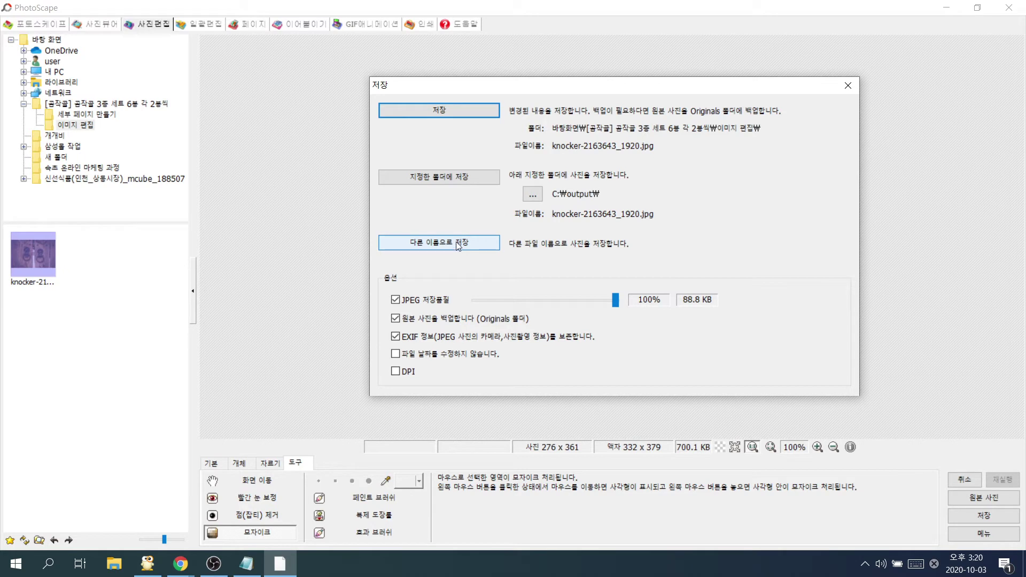
click(534, 197)
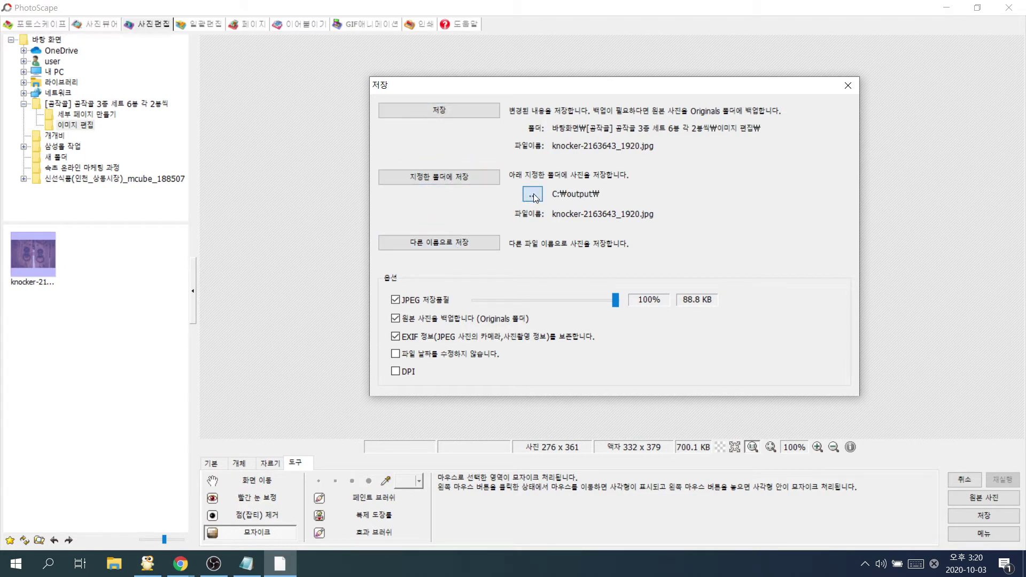
click(495, 140)
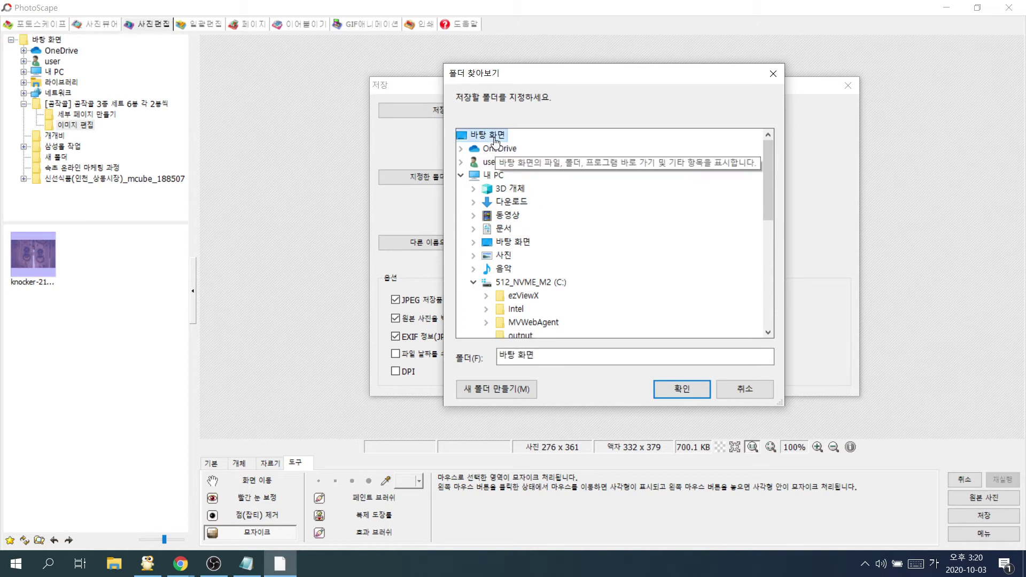
click(490, 390)
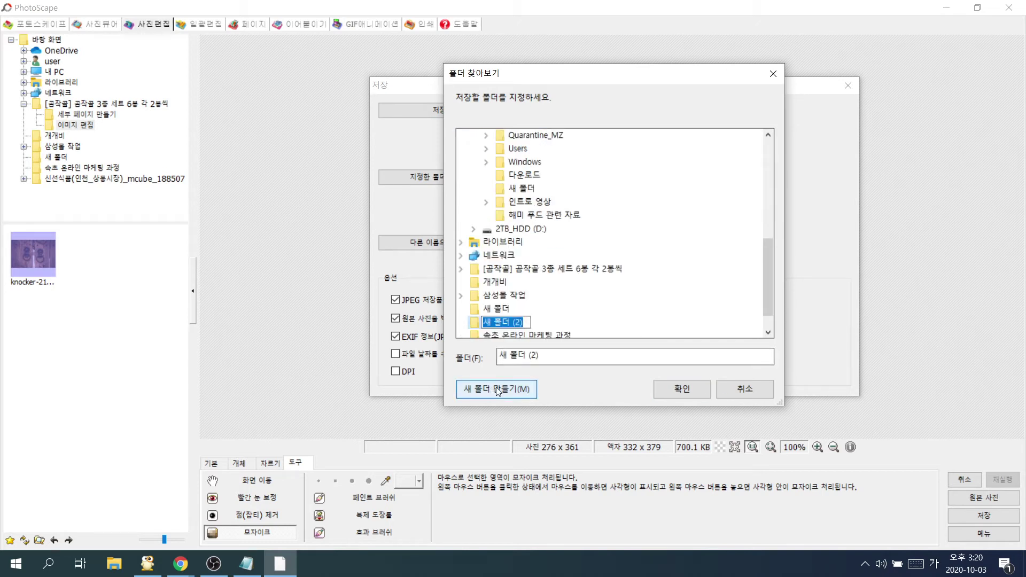
text(포)
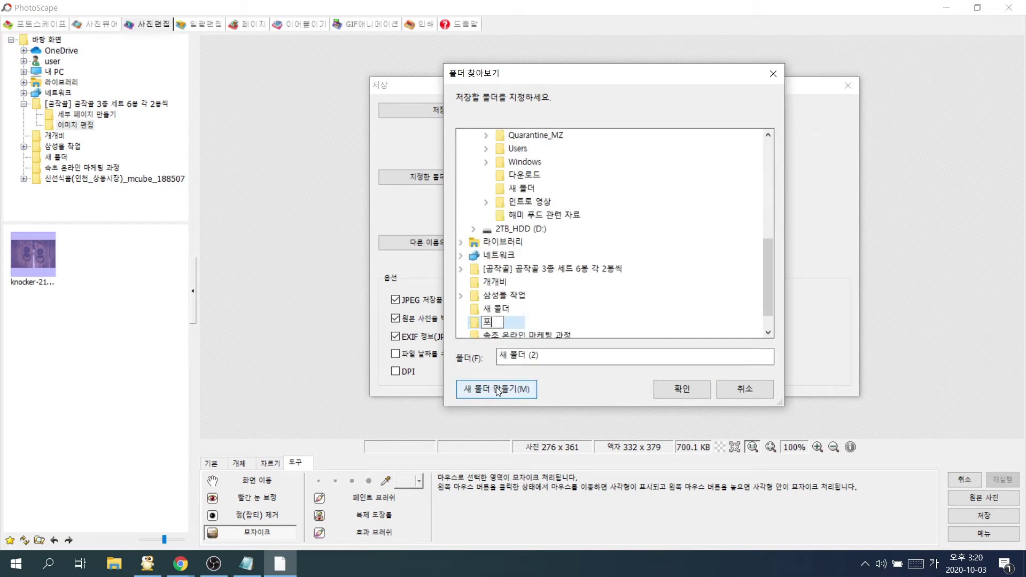
text(포토 스케이프 작업)
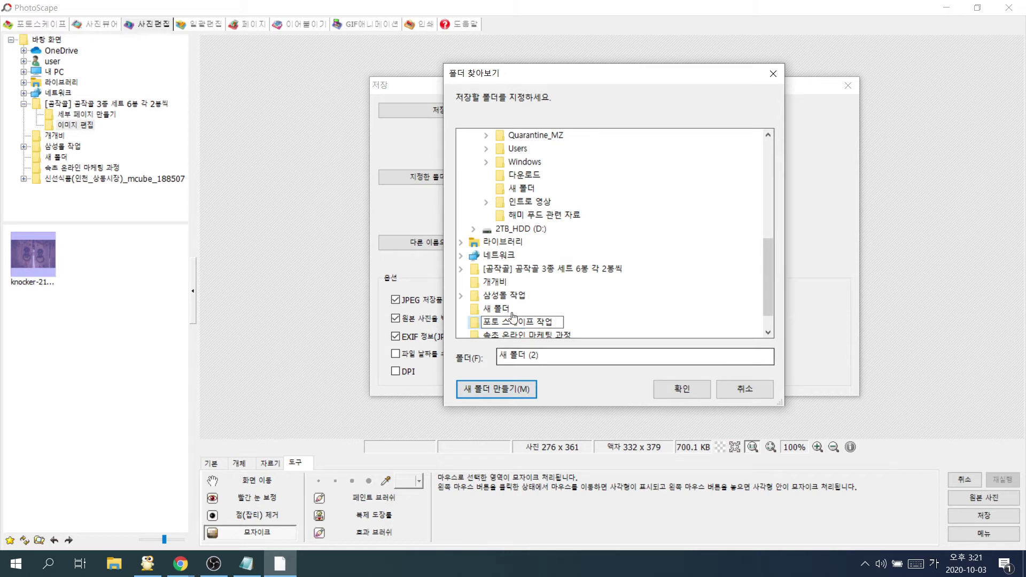
click(481, 324)
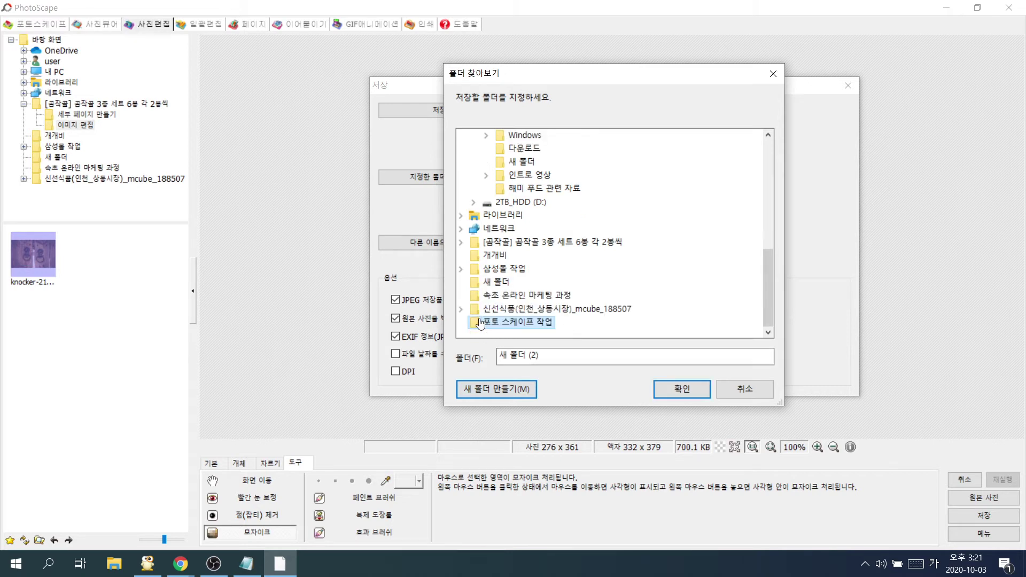
click(677, 389)
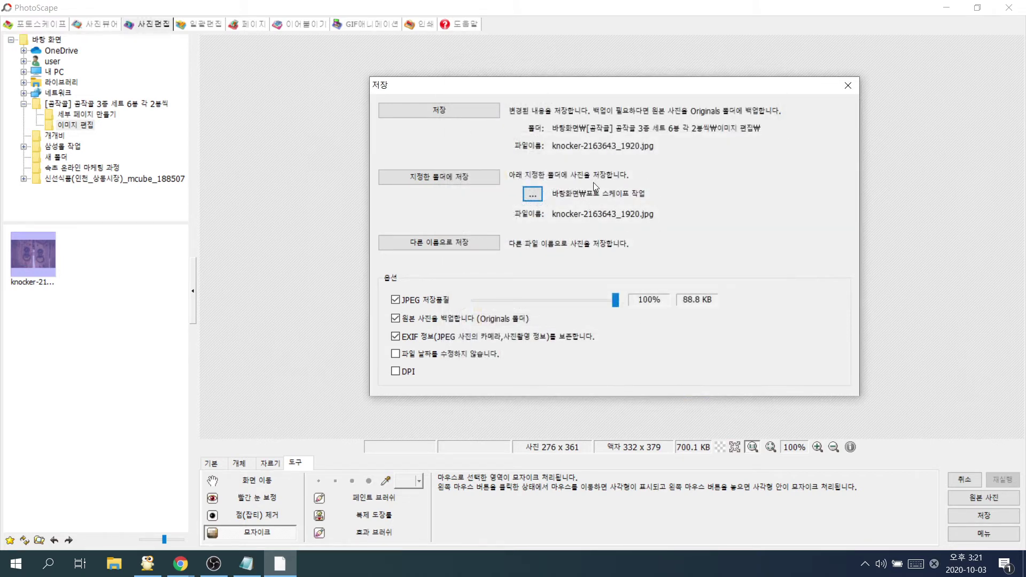
click(463, 179)
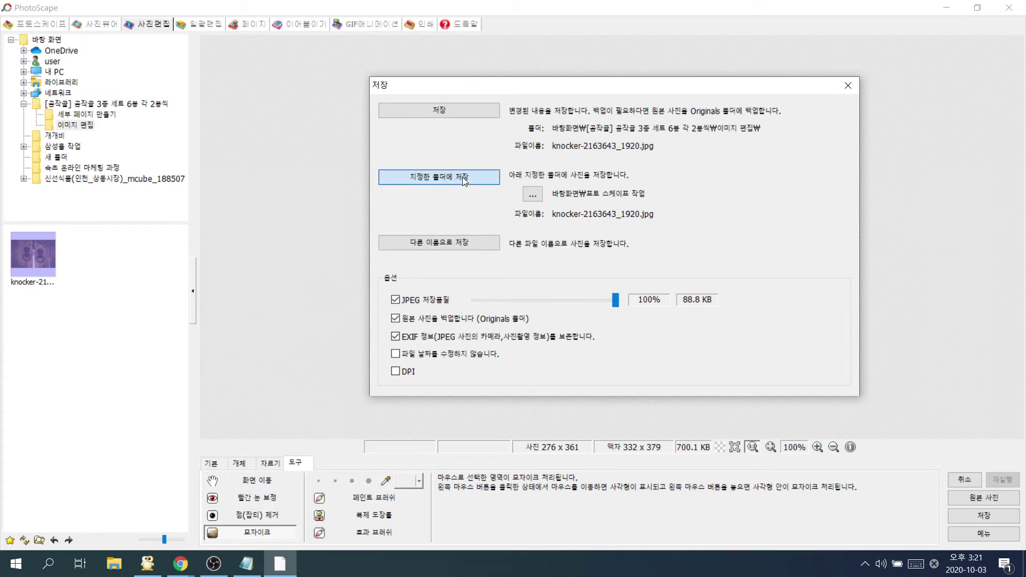
Check the saved photo in the desktop folder 포토 스케이프 작업 using File Explorer, leaving the folder closed
click(946, 7)
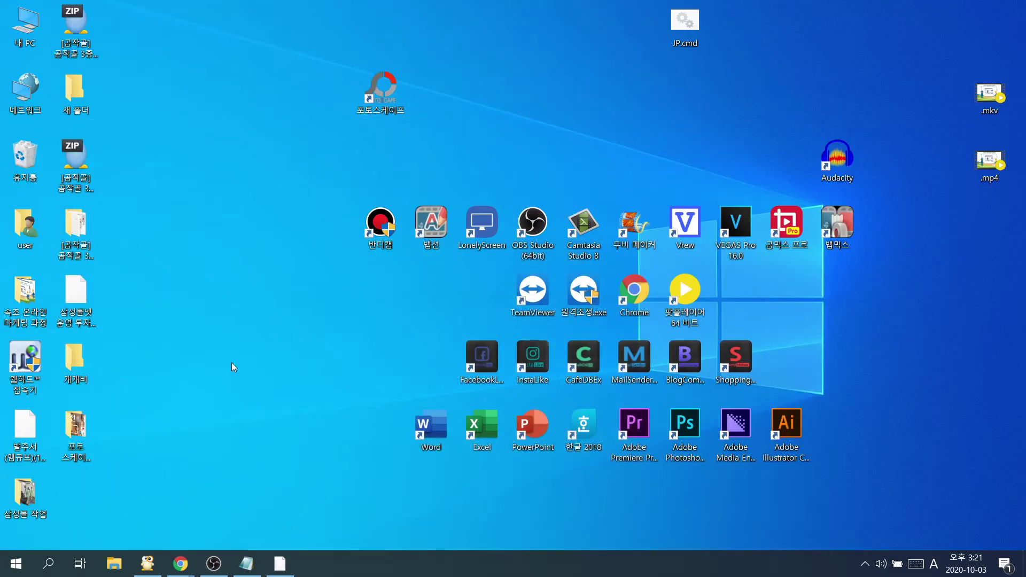
double_click(75, 430)
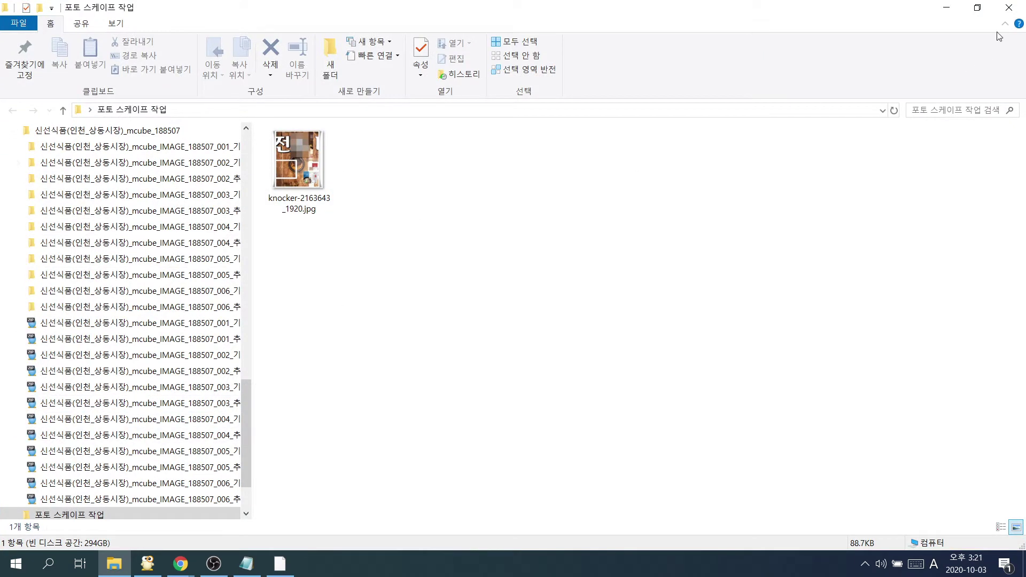
click(1008, 7)
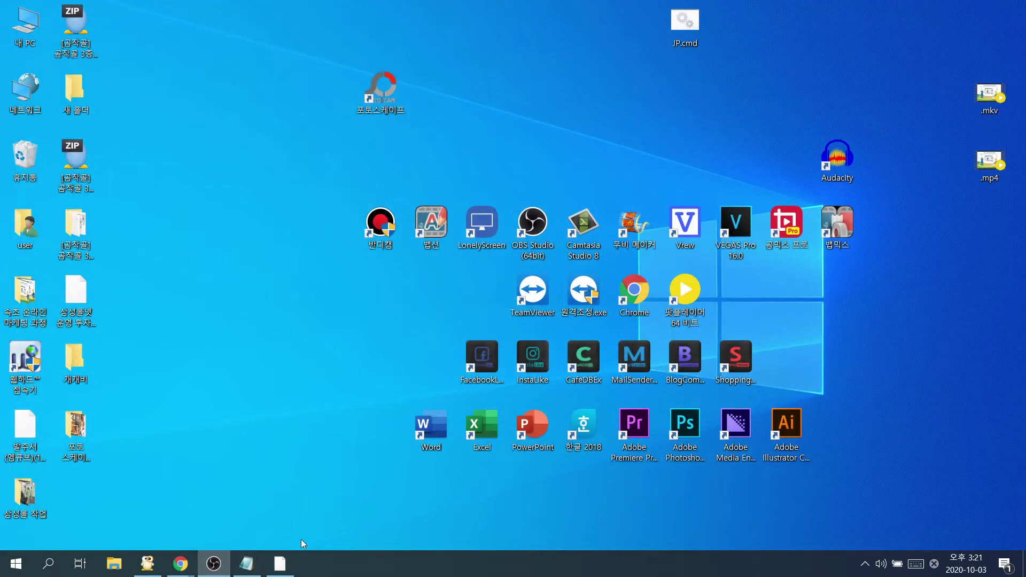
click(384, 92)
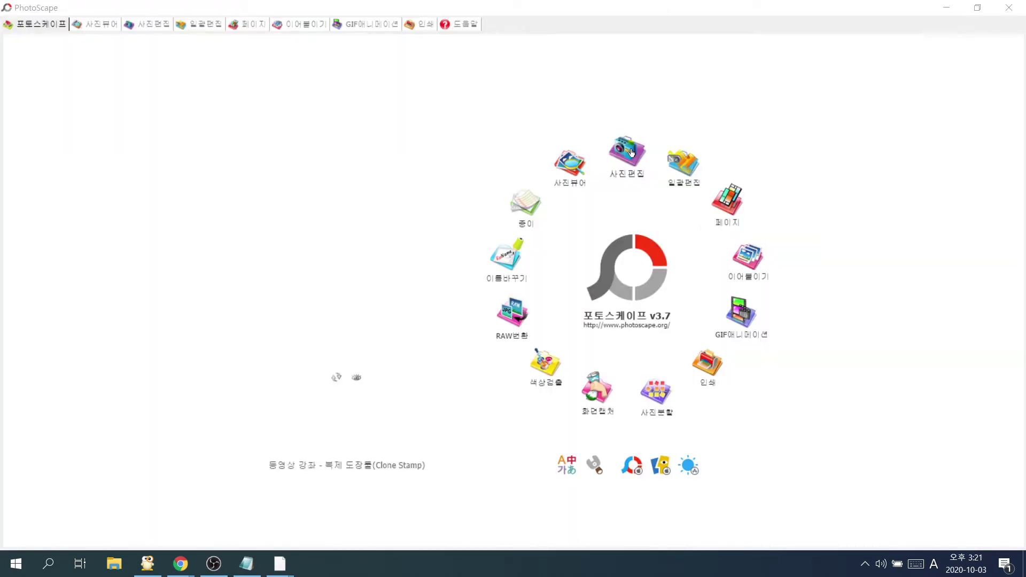
click(635, 152)
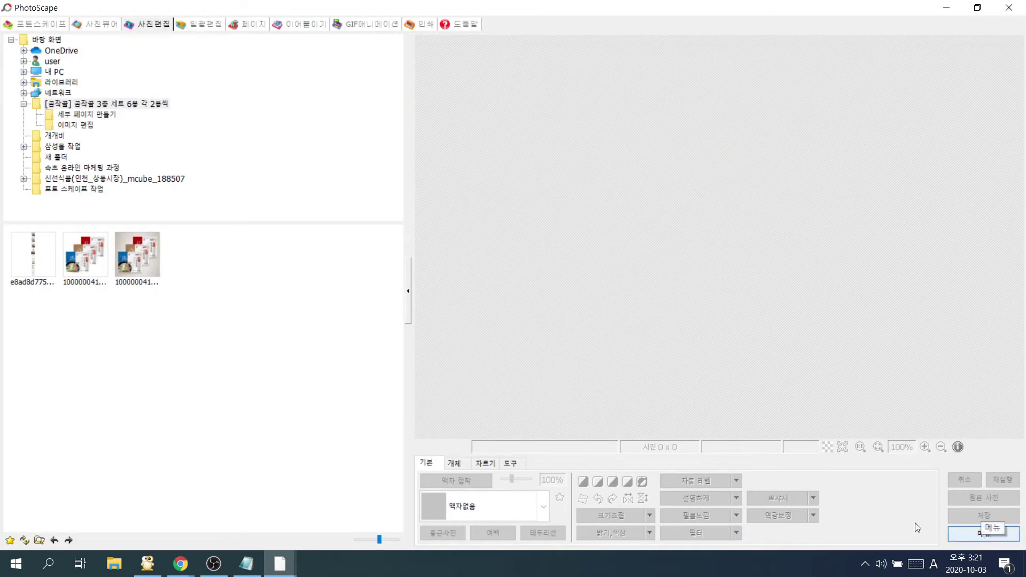
click(150, 253)
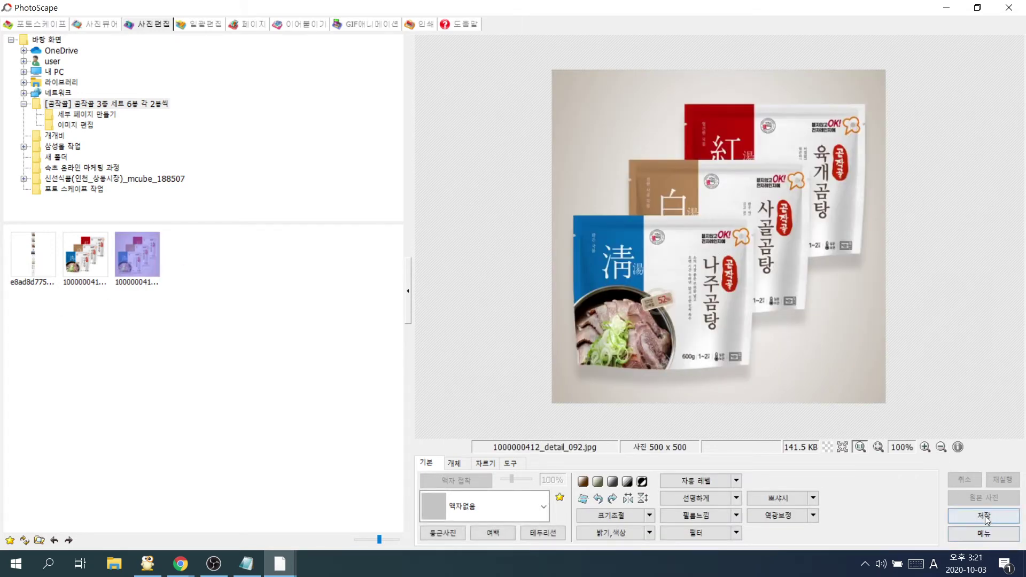
click(983, 515)
click(318, 281)
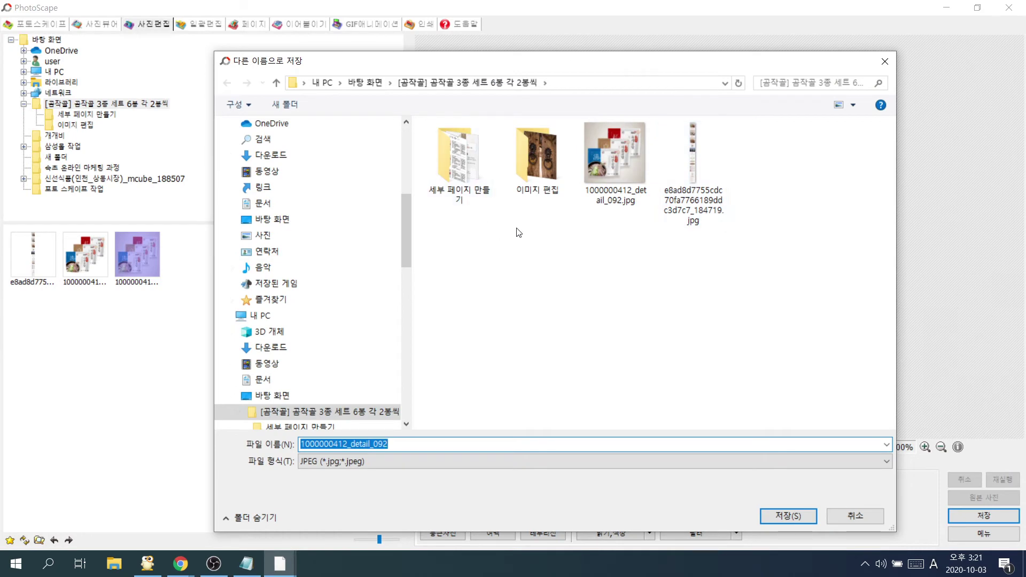
click(542, 253)
double_click(400, 450)
click(645, 309)
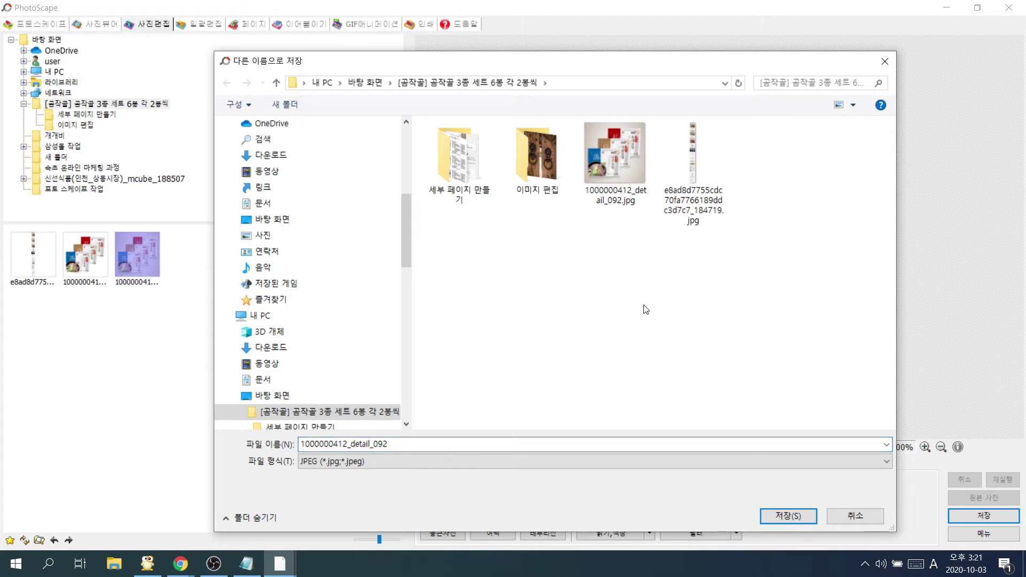
click(844, 515)
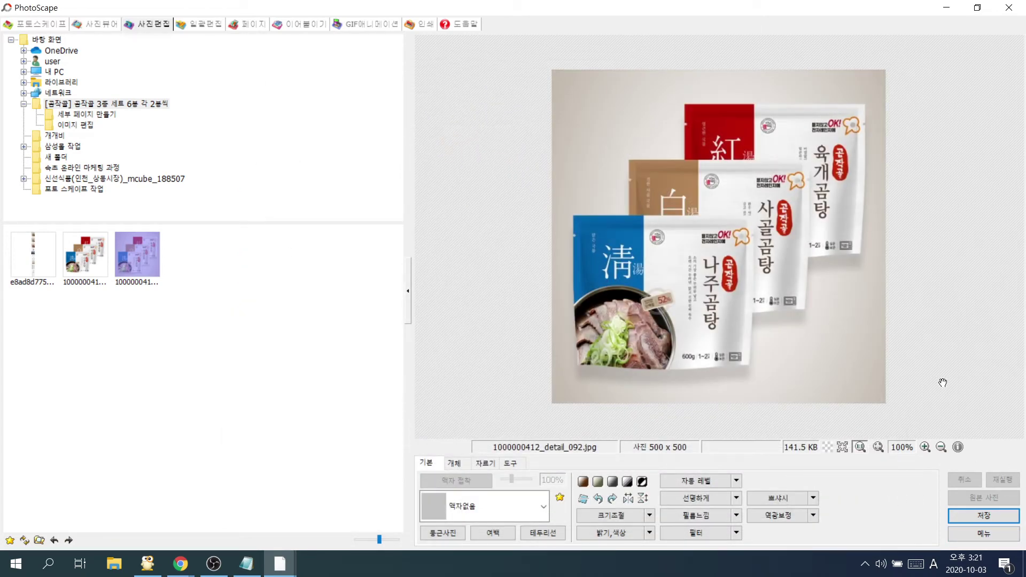
Switch to the page layout feature, and open e8ad8d7755cdc70fa7766189ddc3d7c7_184719.jpg from the 곰작골 product folder in the ALSee viewer
click(253, 25)
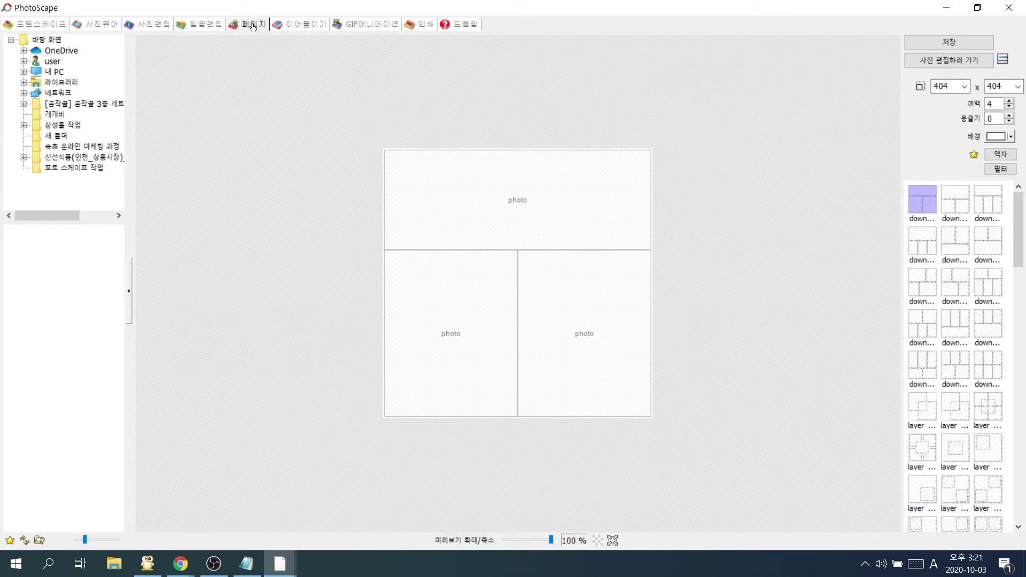
click(114, 564)
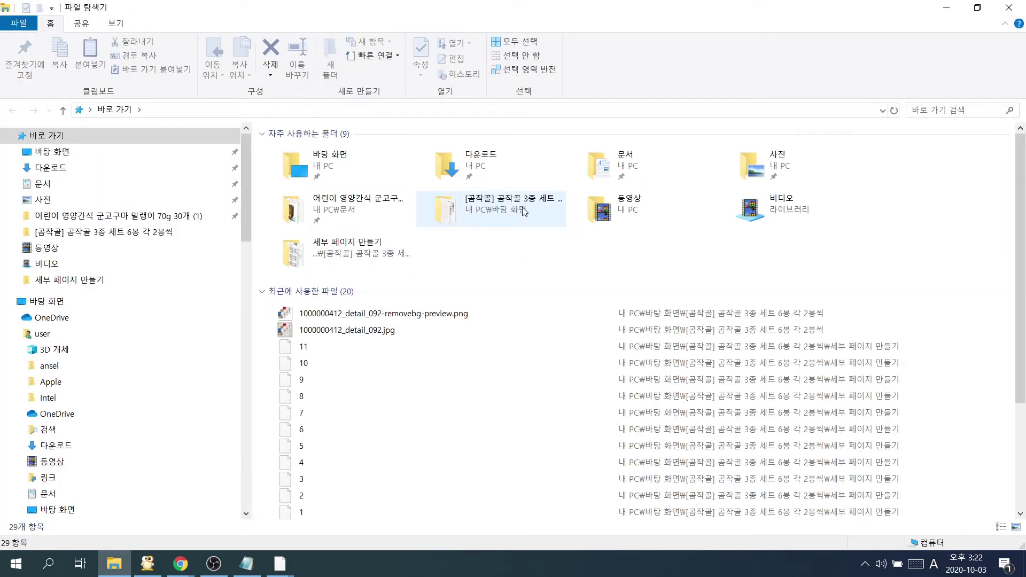
click(524, 212)
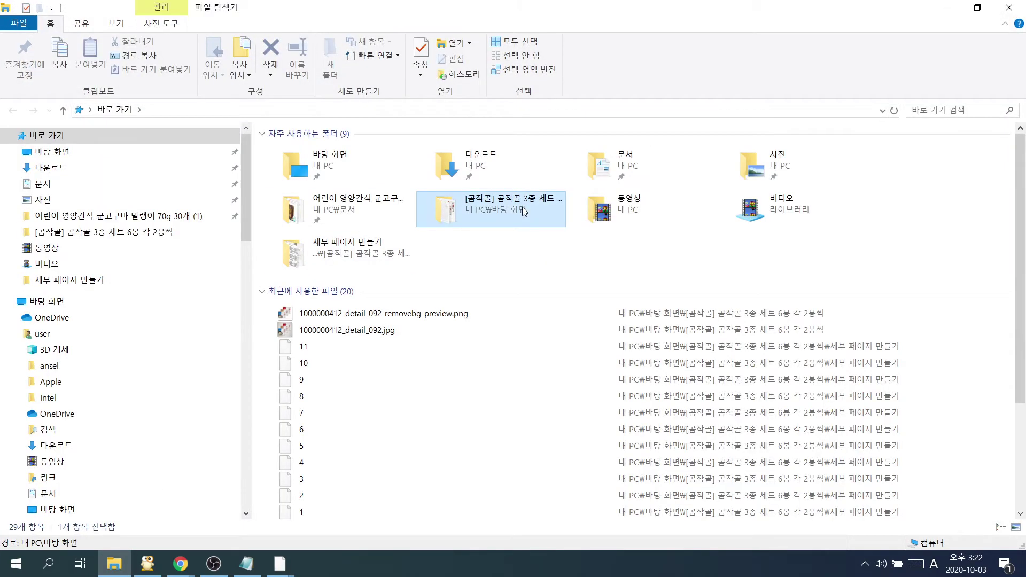
double_click(523, 211)
click(594, 176)
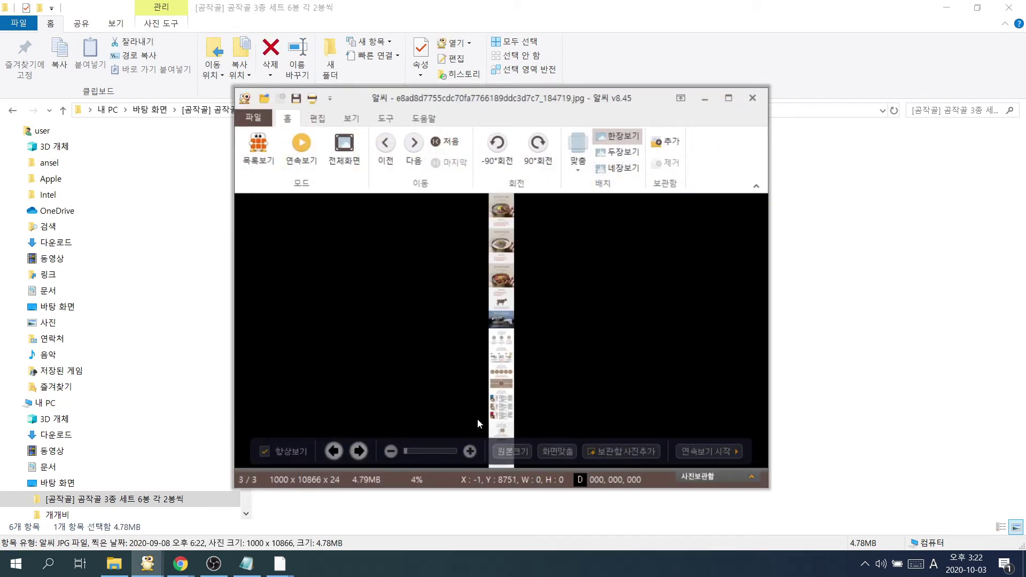
Examine the long detail page image in a maximized viewer, enlarged to 50% at the 곰작골나주곰탕 section
click(470, 450)
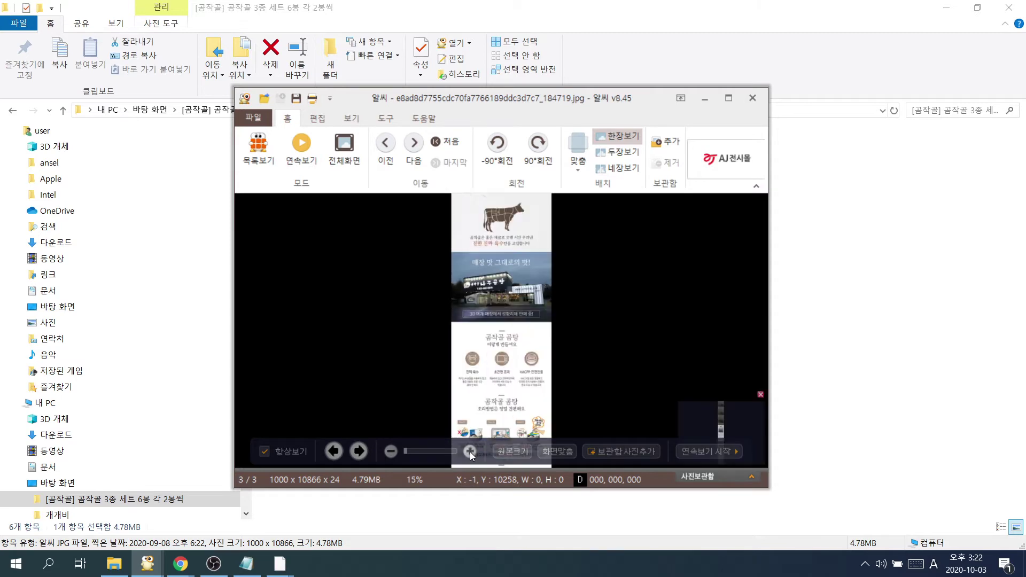
click(470, 451)
click(728, 98)
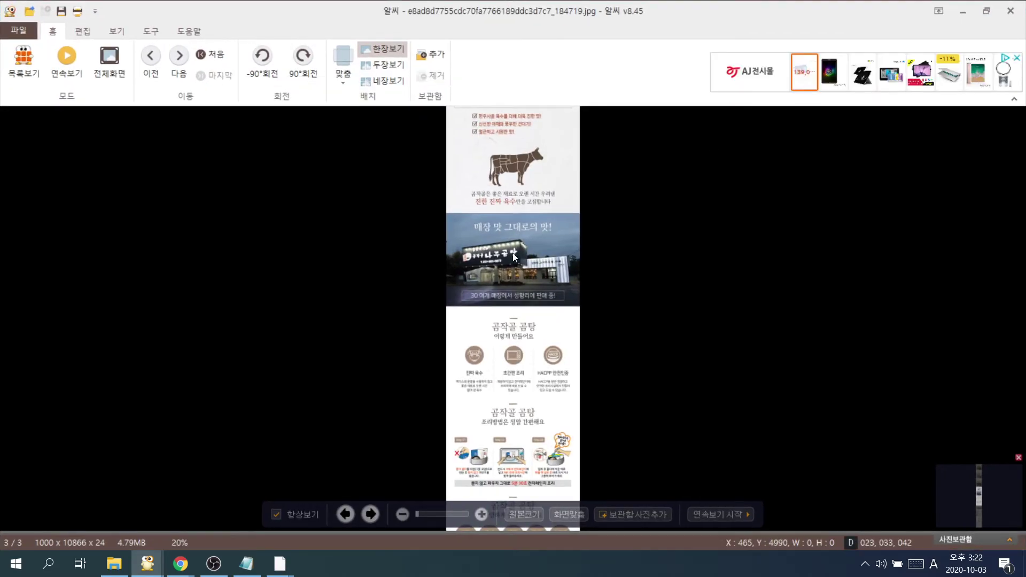
drag(979, 498, 975, 469)
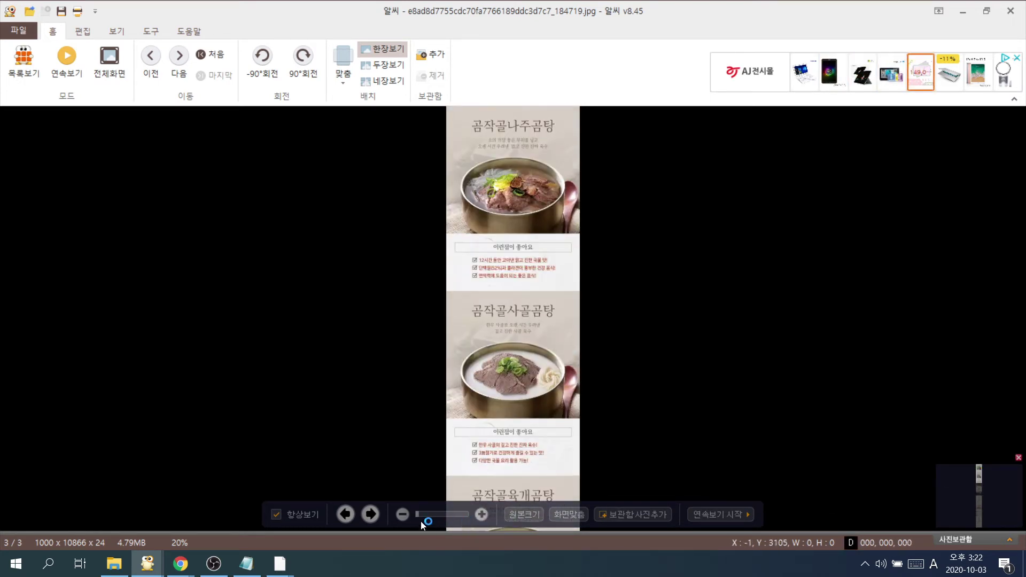
click(477, 516)
click(478, 516)
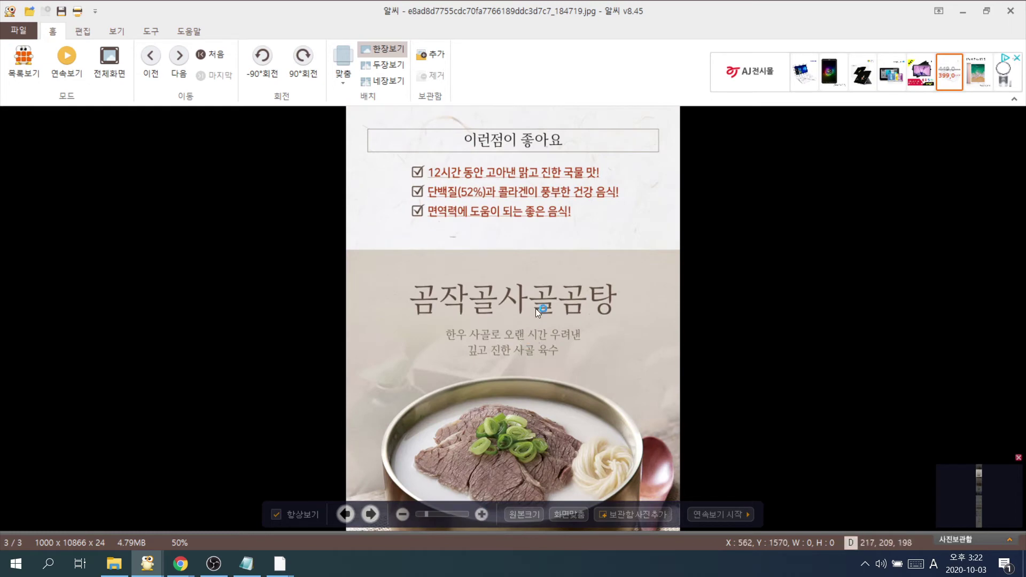
mouse_move(972, 471)
mouse_down()
mouse_move(981, 491)
mouse_move(982, 458)
mouse_up()
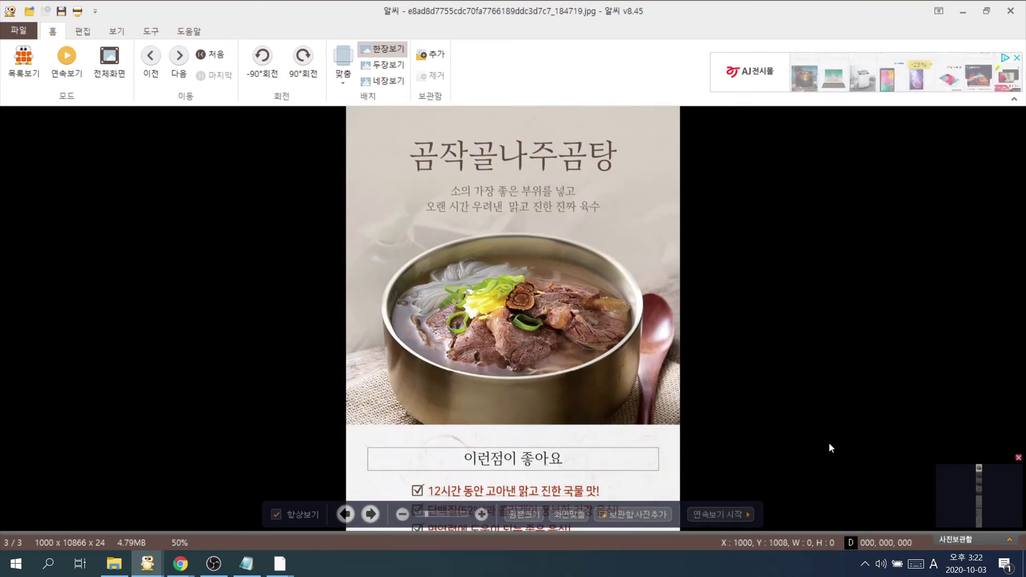
Review the detail page image down to the 고객센터 section, and return to PhotoScape
drag(979, 468, 983, 550)
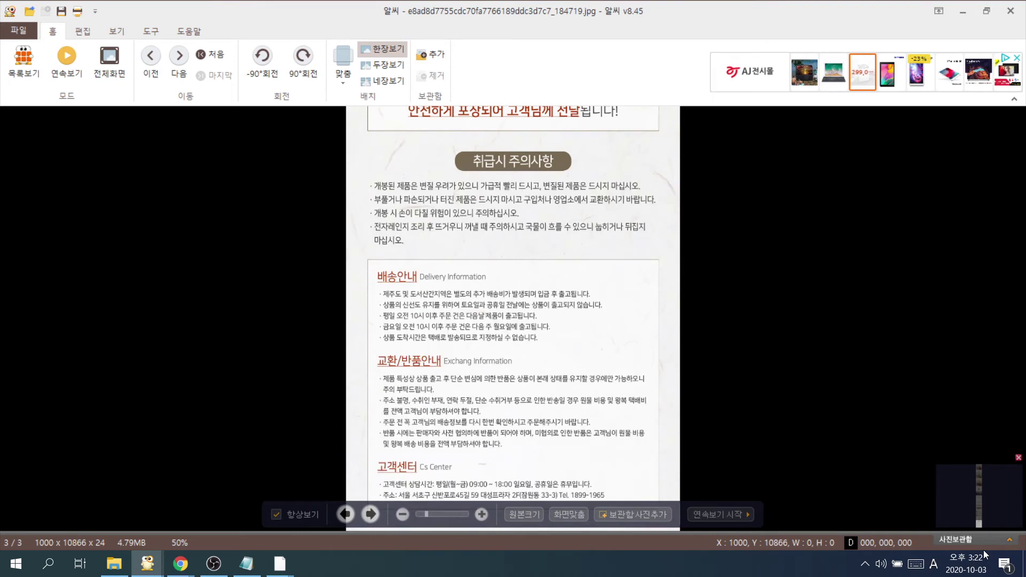
click(964, 12)
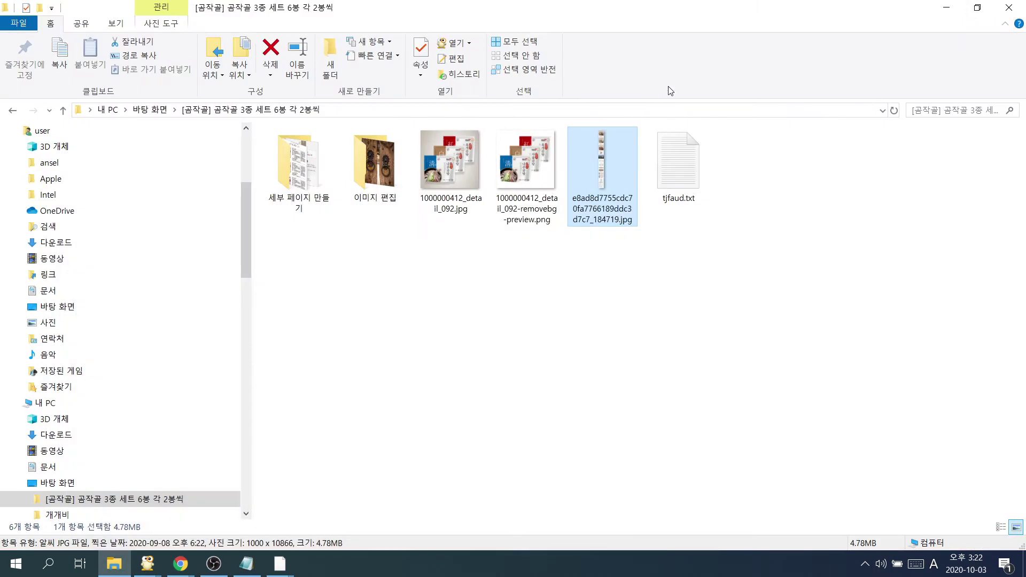
click(946, 8)
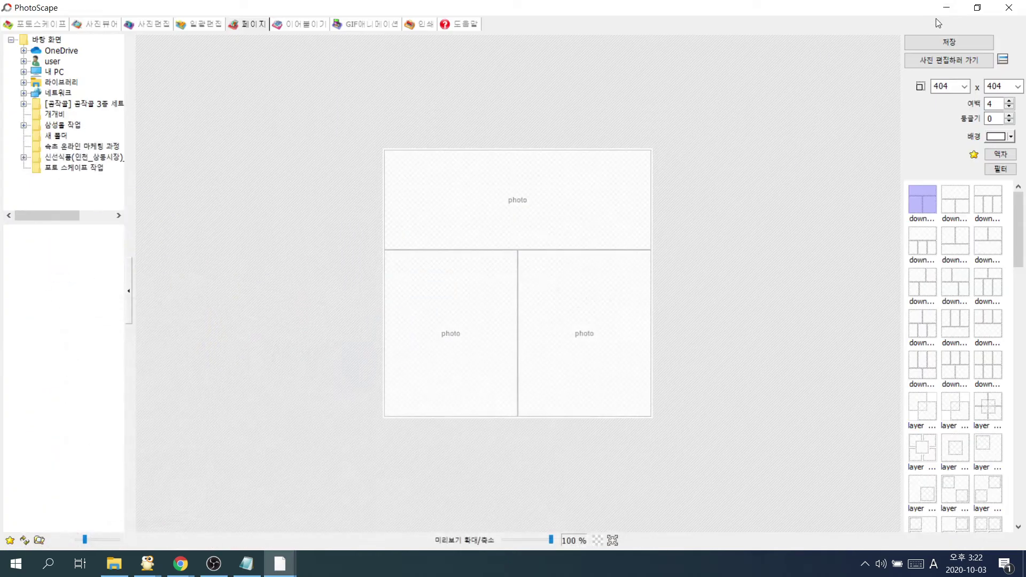
Combine all images from 1.jpg to 11.jpg in the 세부 페이지 만들기 folder into one vertical image, and check the joined result
click(302, 25)
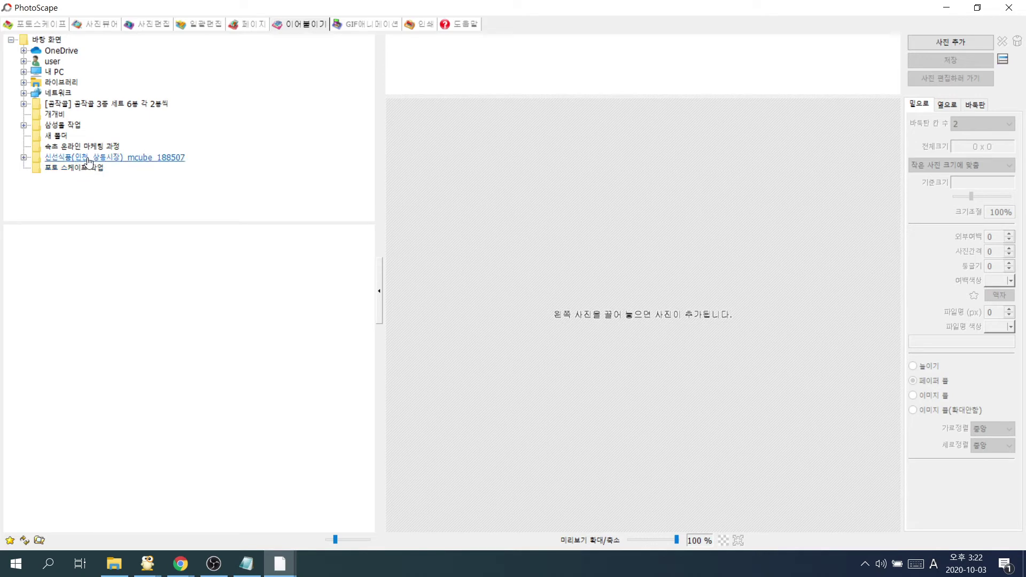
double_click(85, 105)
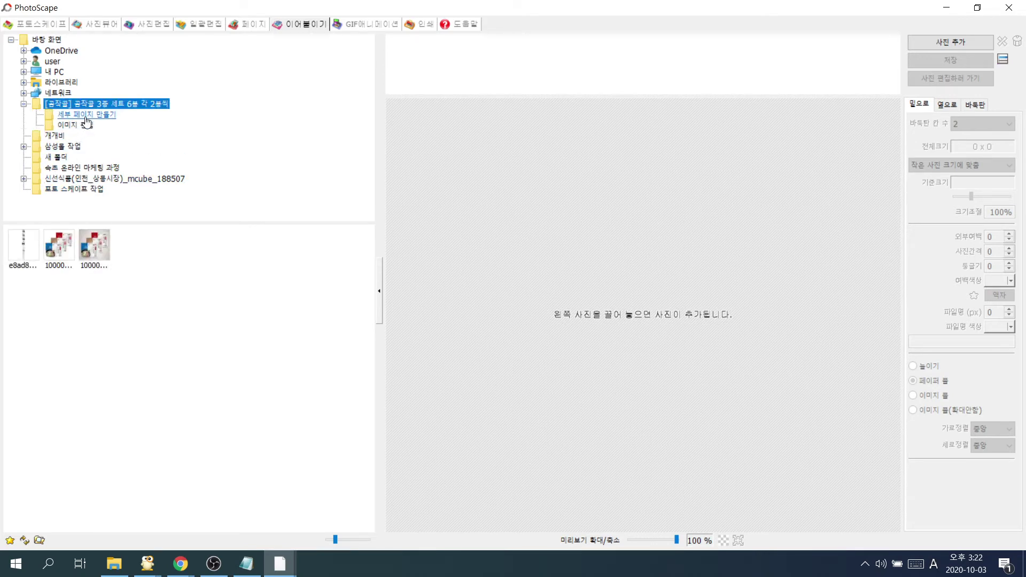
click(84, 116)
click(21, 250)
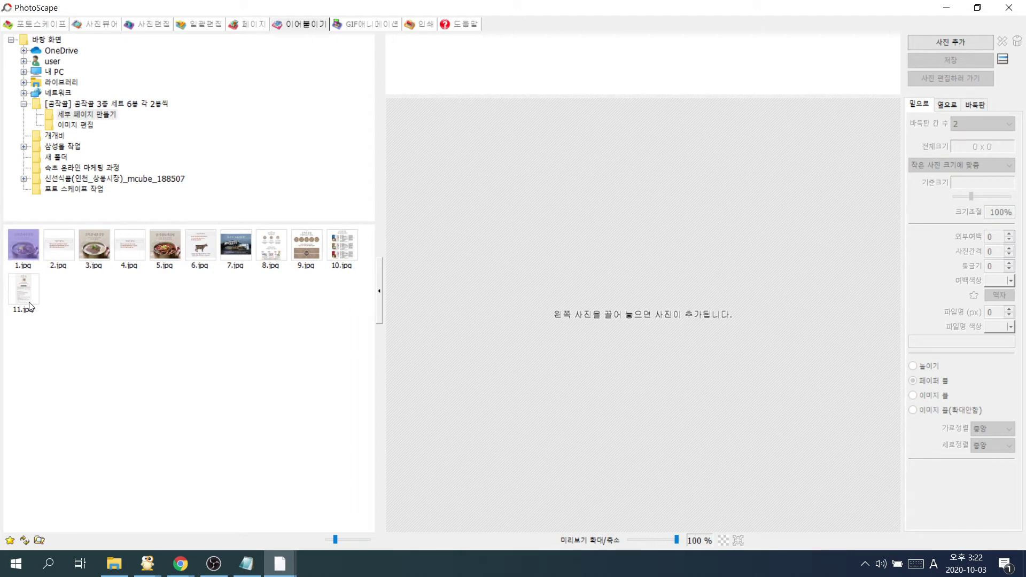
key(ctrl+a)
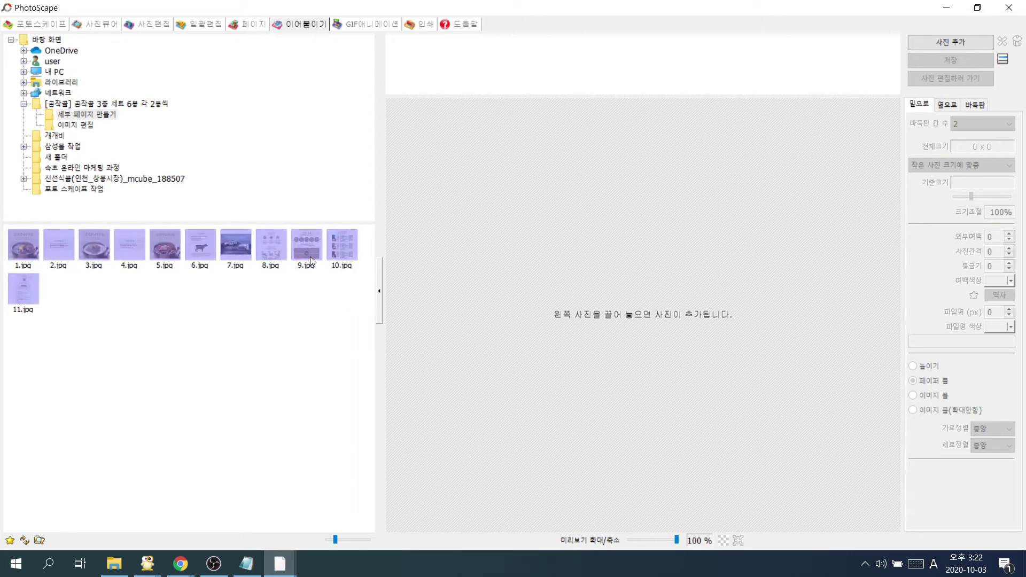
drag(204, 245, 476, 72)
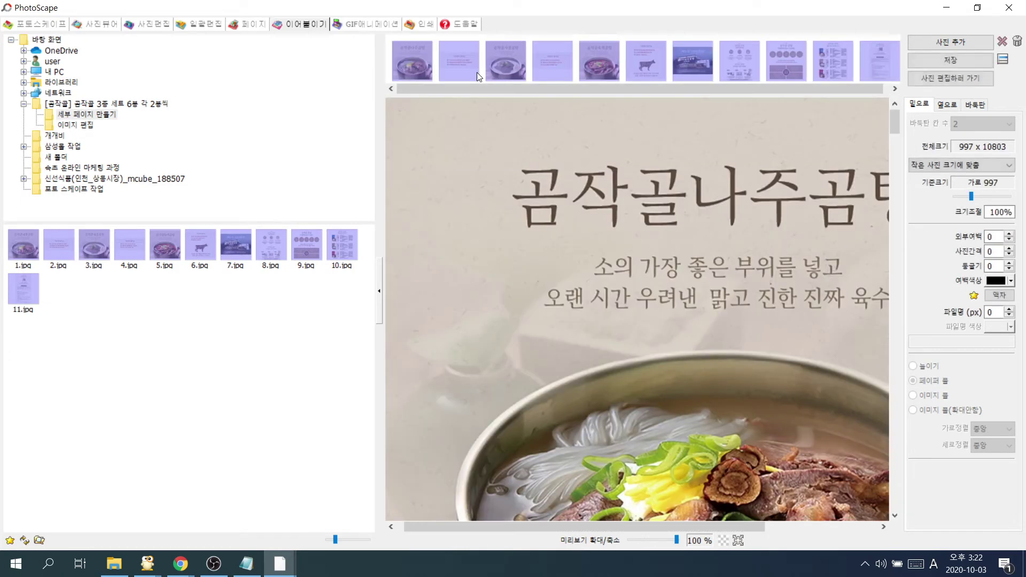
scroll(663, 240, down, 1)
drag(889, 129, 882, 391)
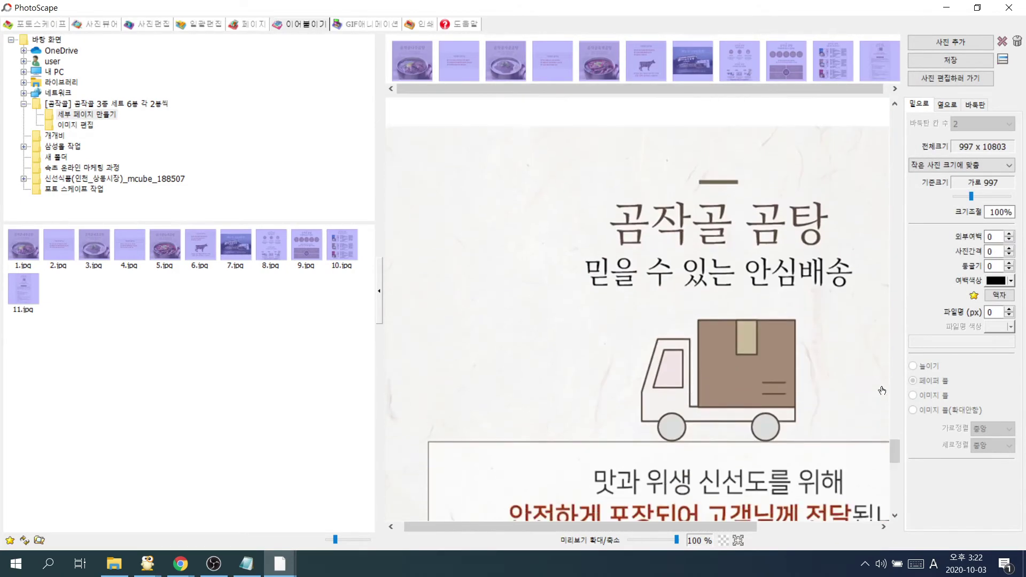
Save the combined image as the JPEG file 상세 이미지 in the 세부 페이지 만들기 folder at 100% quality
click(938, 60)
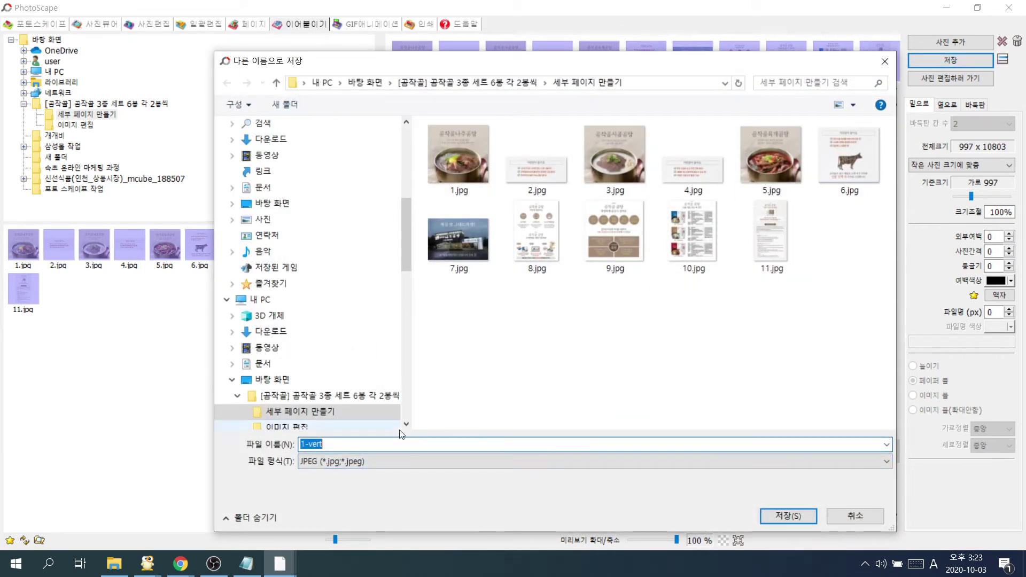
text(tkdt)
key(Hangul)
text(상세 이미지)
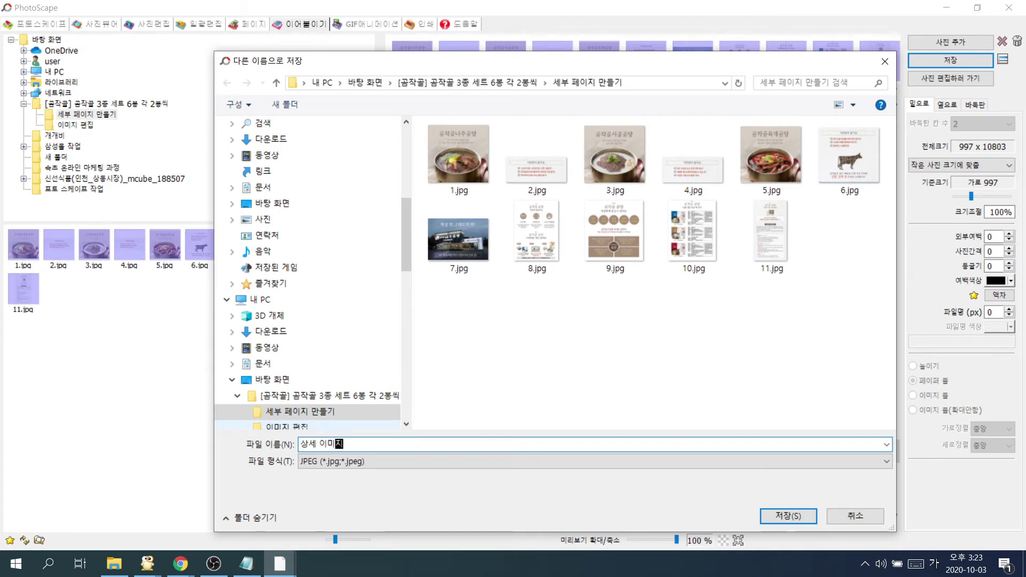
key(Return)
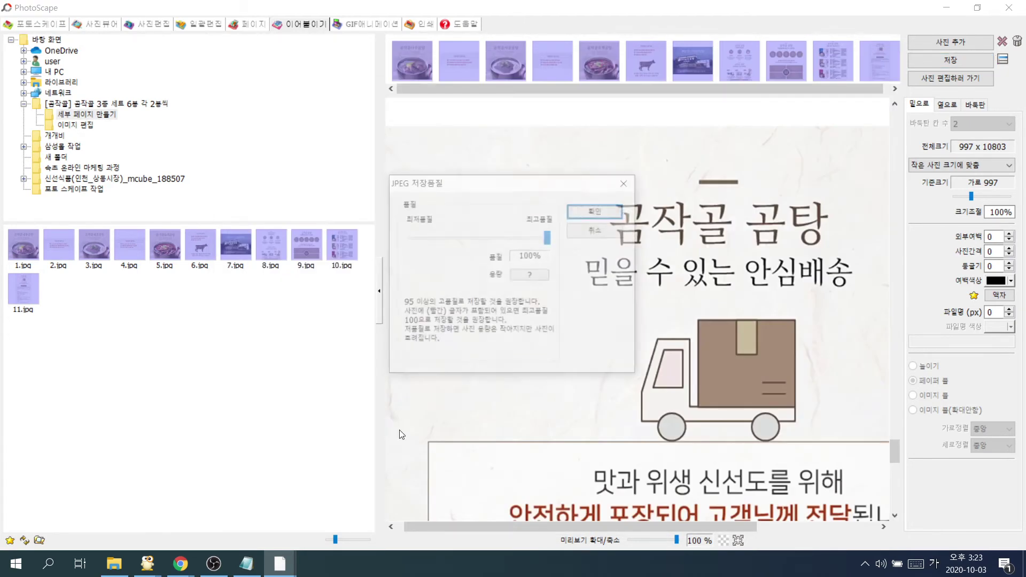
click(593, 210)
Check 상세 이미지.jpg in the 세부 페이지 만들기 folder using File Explorer and the image viewer, and return to PhotoScape
key(alt+Tab)
click(468, 280)
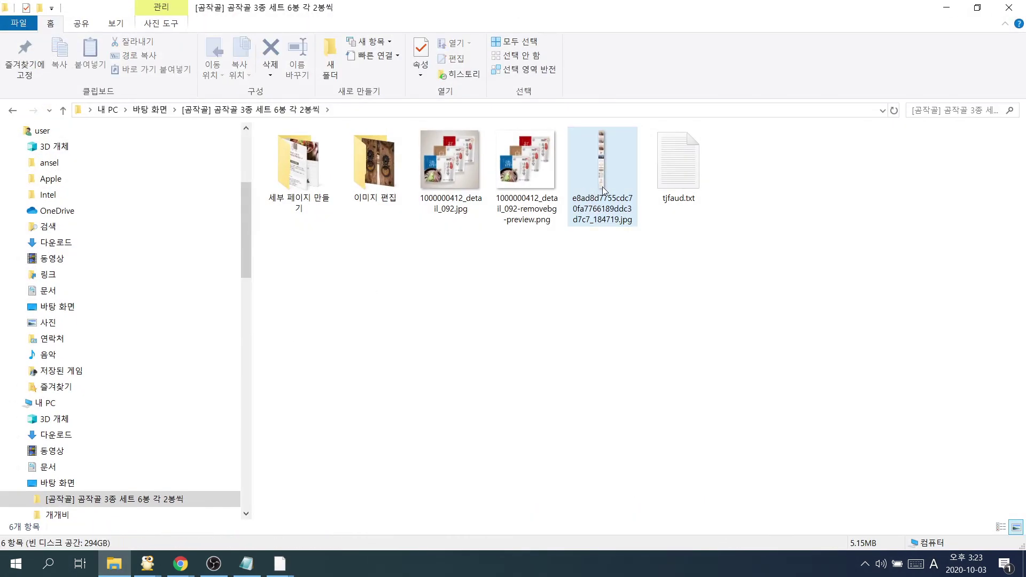
double_click(299, 166)
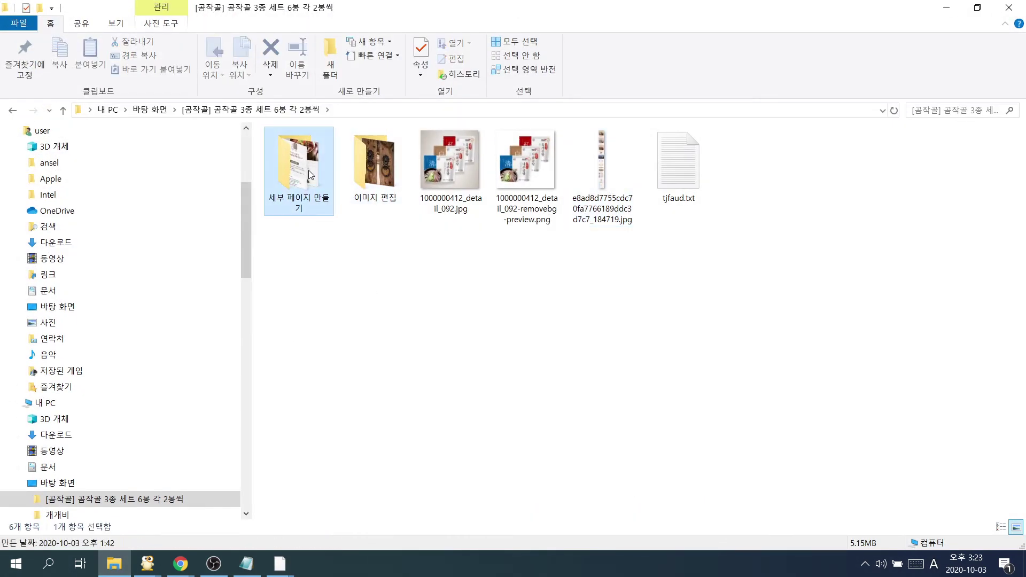
click(376, 275)
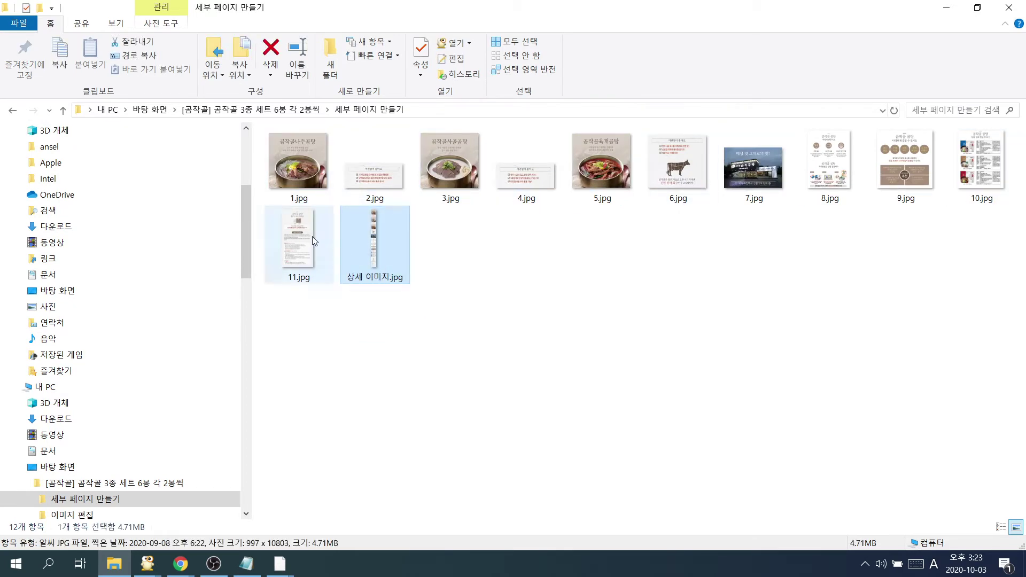
double_click(379, 240)
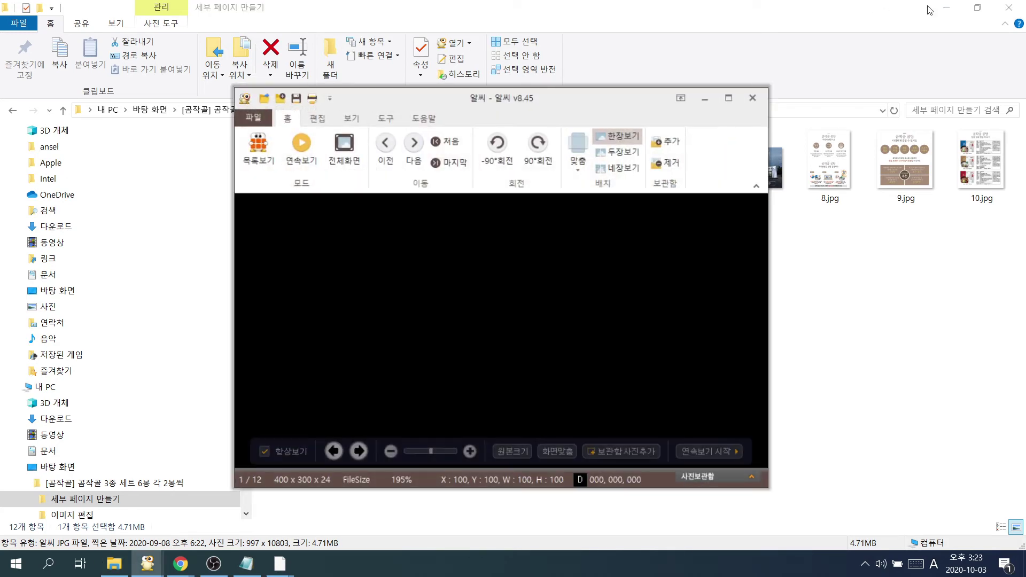
click(753, 96)
key(alt+Tab)
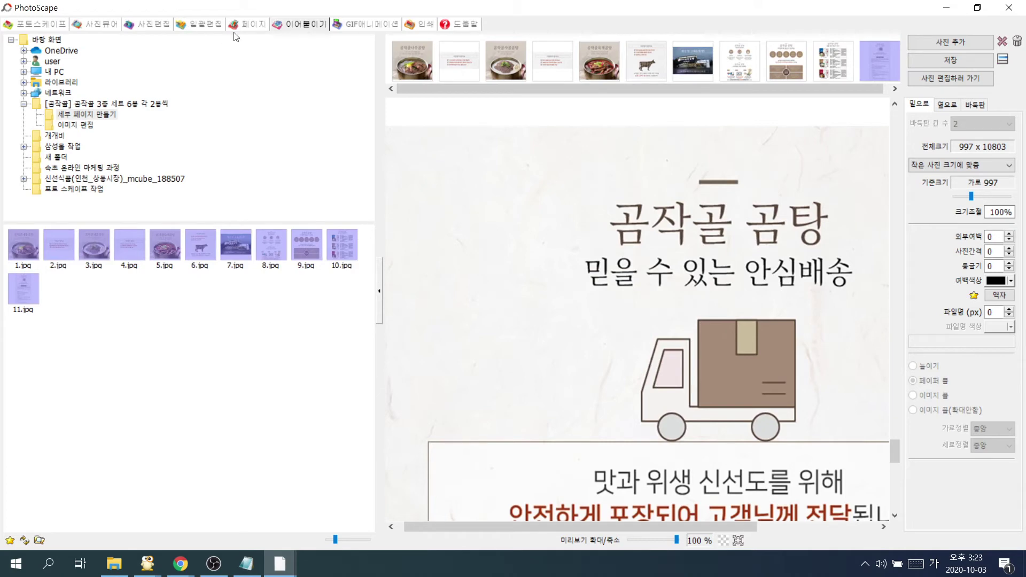
Send the empty page layout to the photo editor as a blank canvas, and narrow the folder pane to enlarge the work area
click(246, 24)
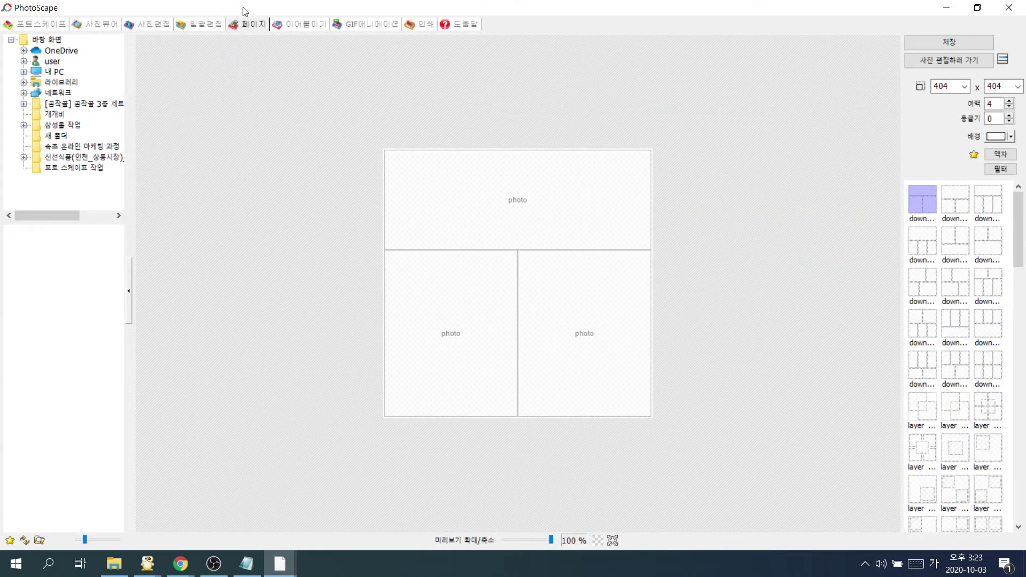
click(930, 62)
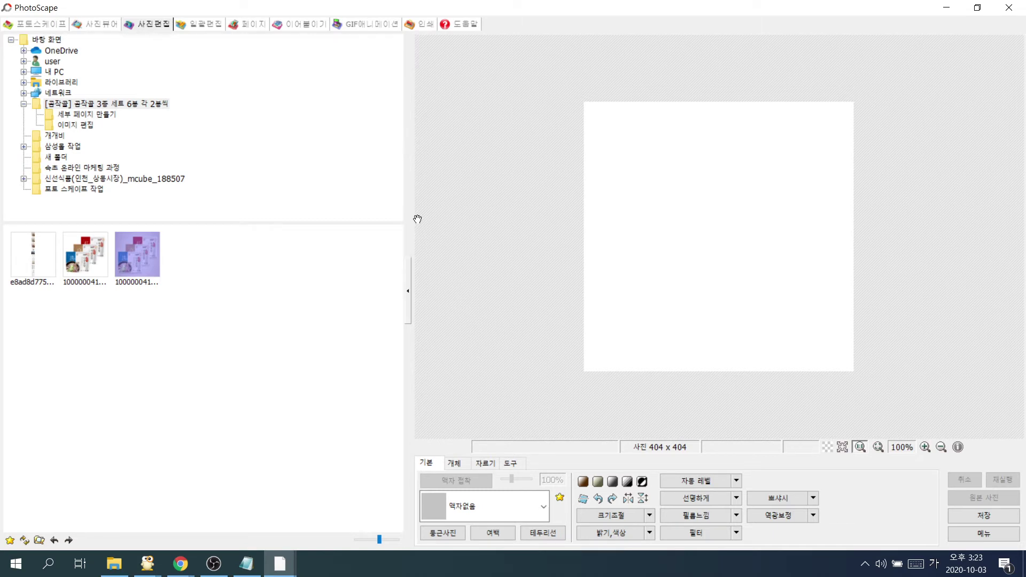
drag(407, 194, 226, 230)
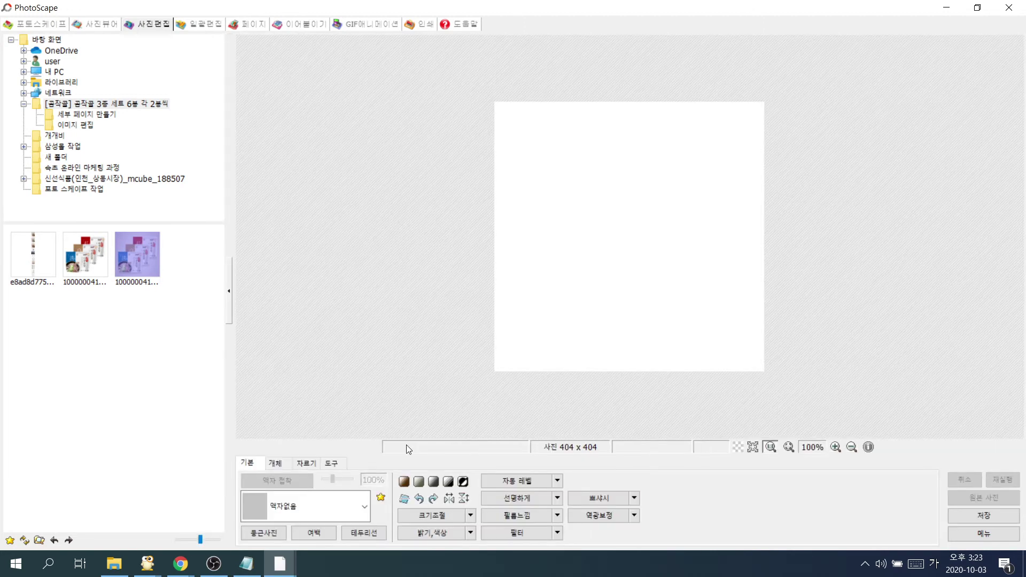
Try a canvas size of 860 x 1600 pixels with the aspect ratio lock turned off
click(423, 515)
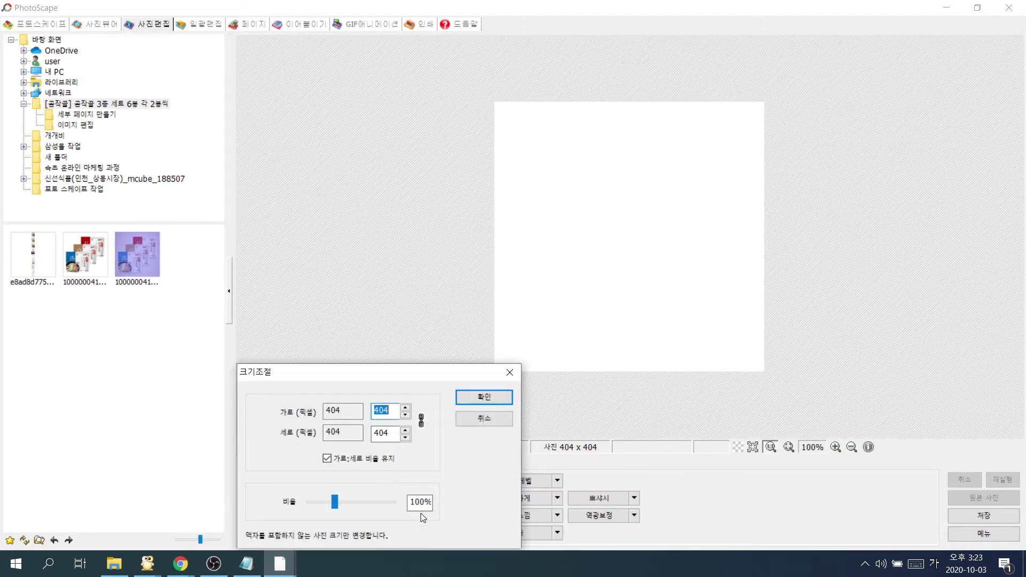
click(329, 459)
key(shift+Tab)
key(shift+Tab)
text(860)
key(Tab)
text(1600)
key(BackSpace)
key(BackSpace)
key(BackSpace)
key(BackSpace)
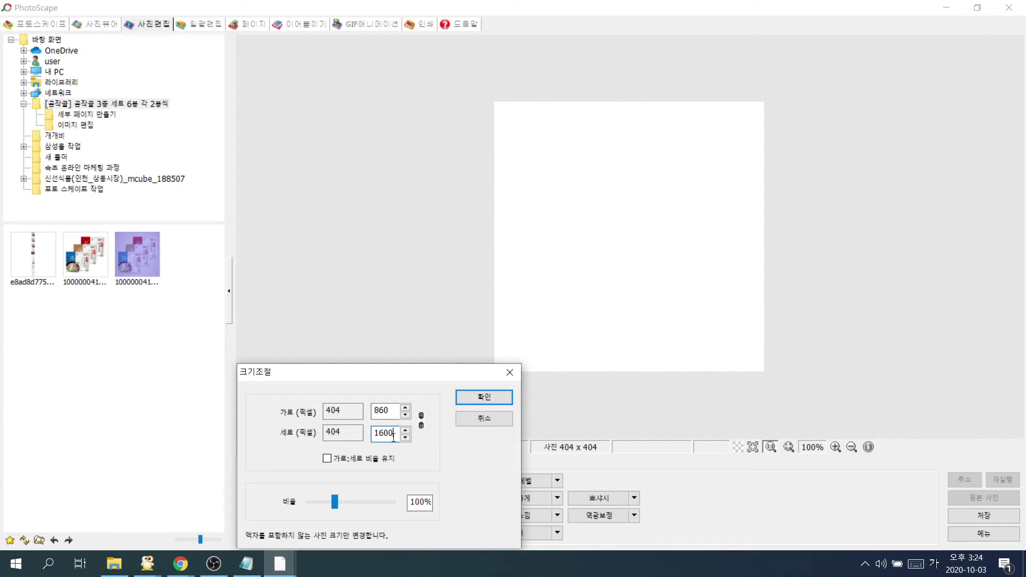
Try a canvas height of 5000 pixels in the resize settings
click(395, 410)
click(400, 434)
double_click(395, 434)
text(5000)
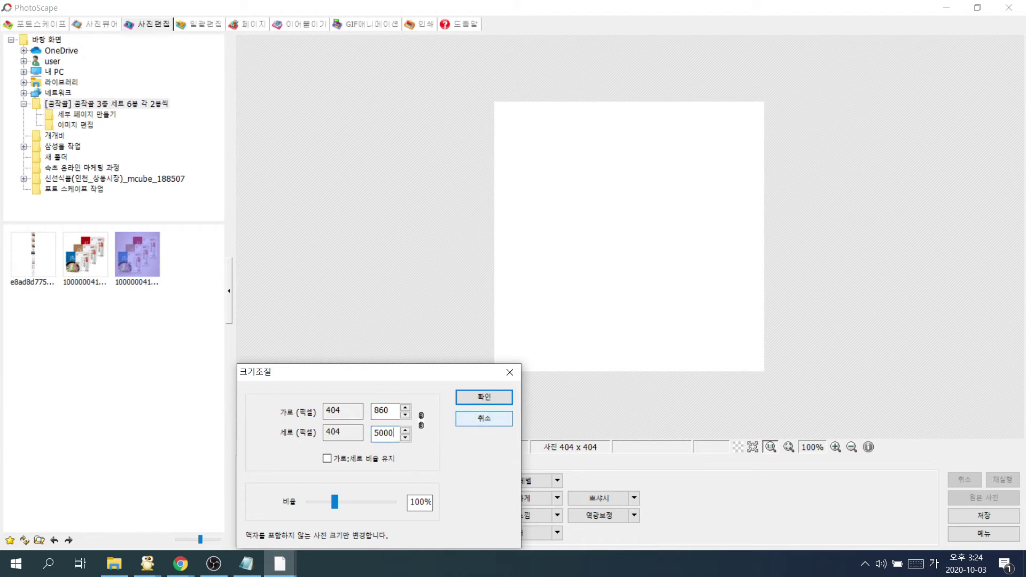
Resize the blank canvas to 860 x 8600 pixels, and undo that resize
double_click(396, 433)
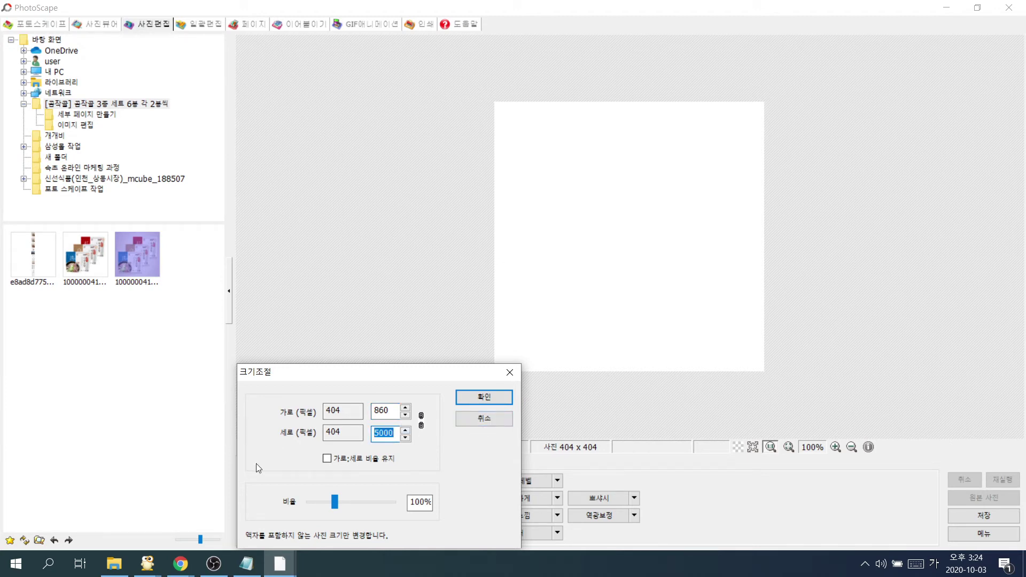
text(1)
text(86)
click(472, 396)
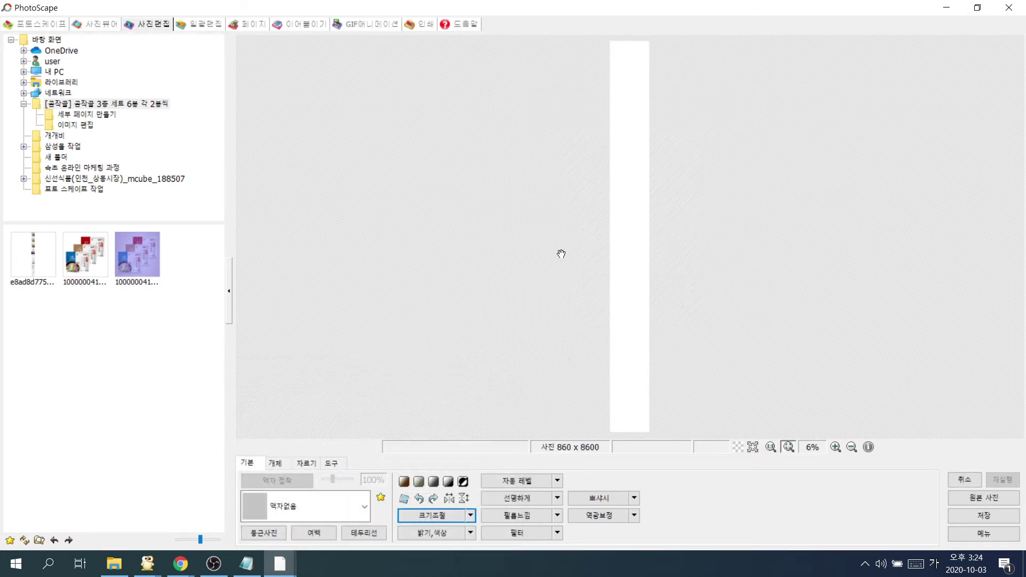
key(ctrl+z)
Resize the blank canvas to 860 x 860 pixels with the aspect ratio lock turned off
click(431, 515)
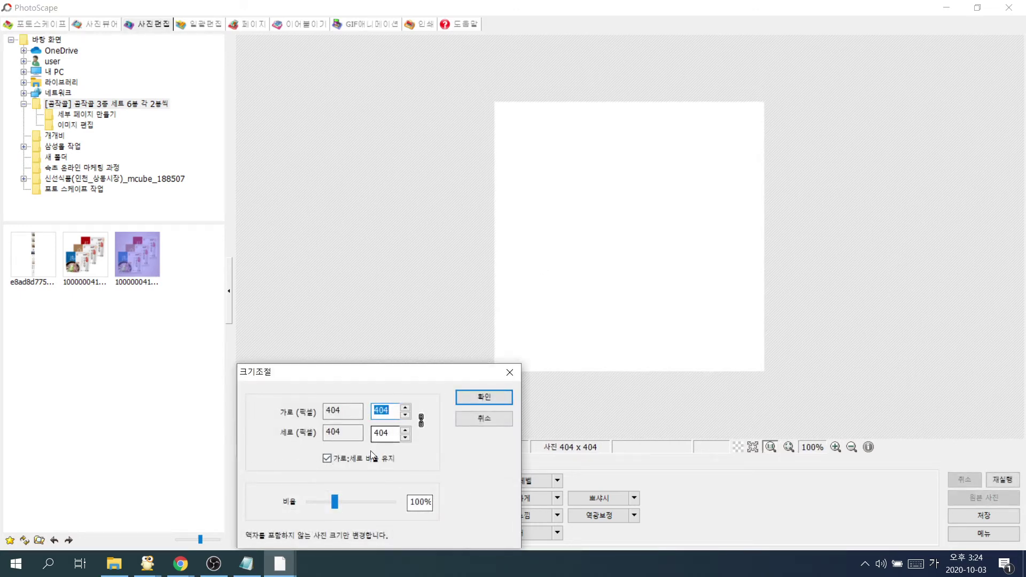
click(327, 458)
text(860)
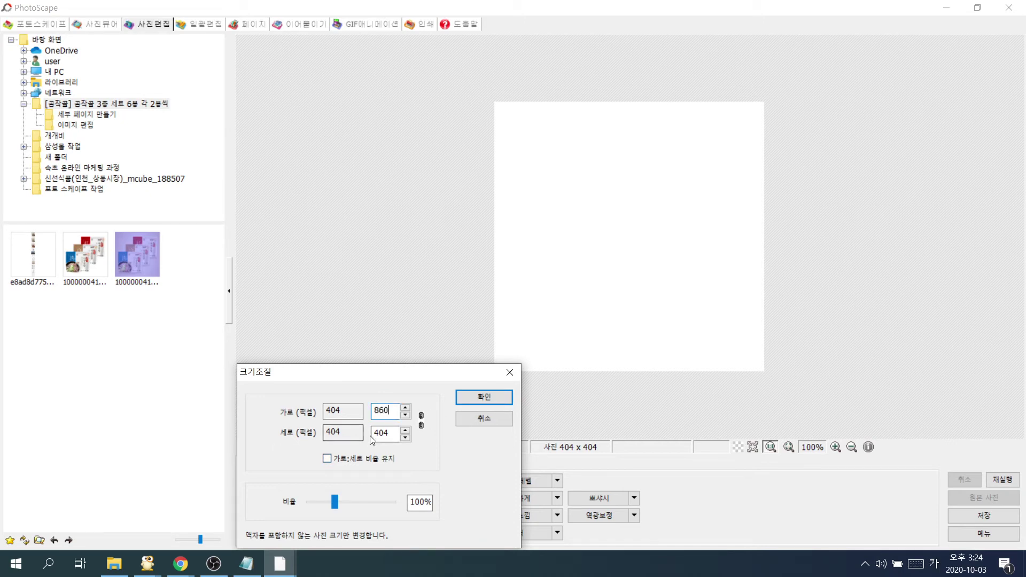
key(Tab)
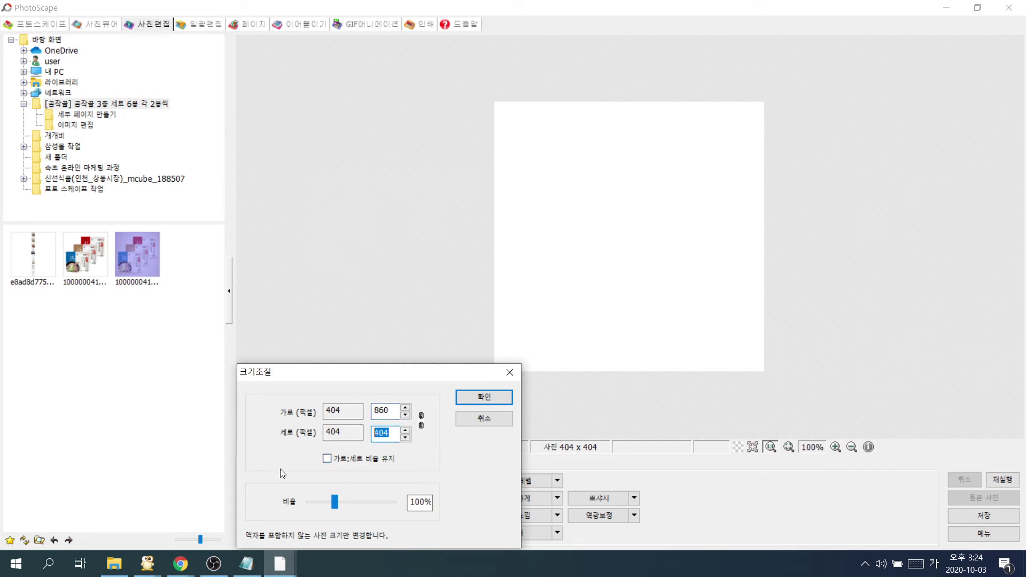
text(860)
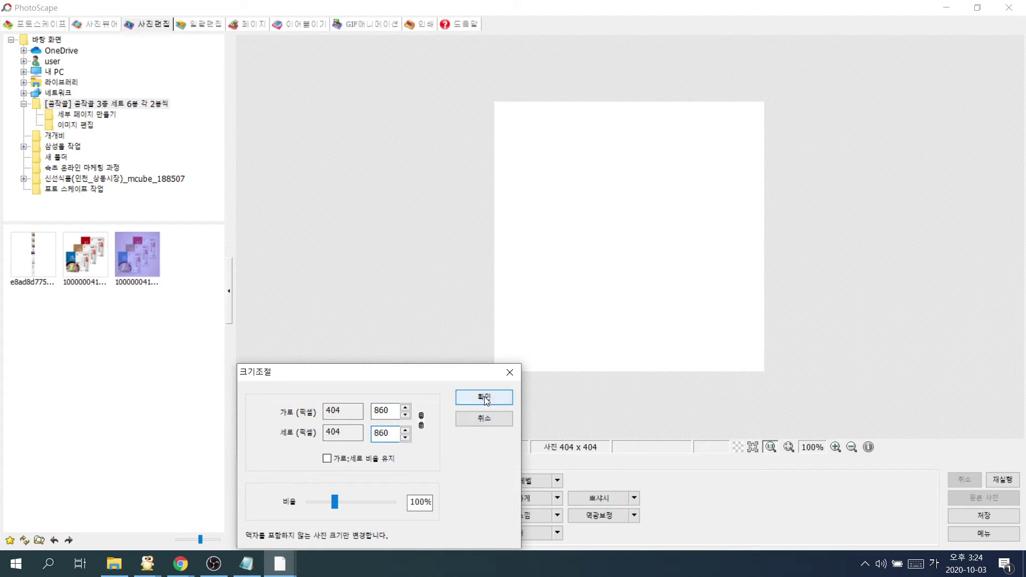
click(484, 396)
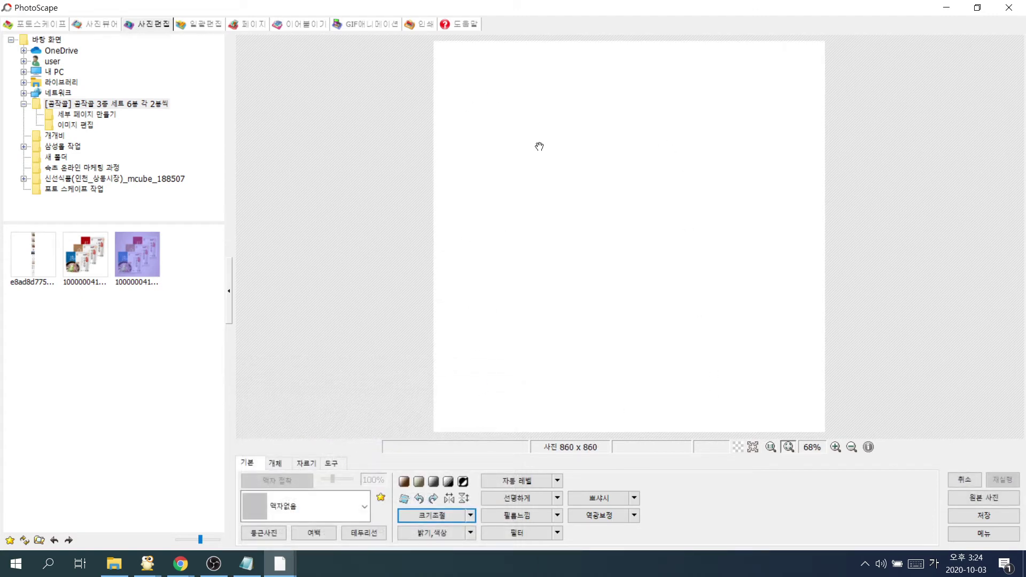
click(276, 463)
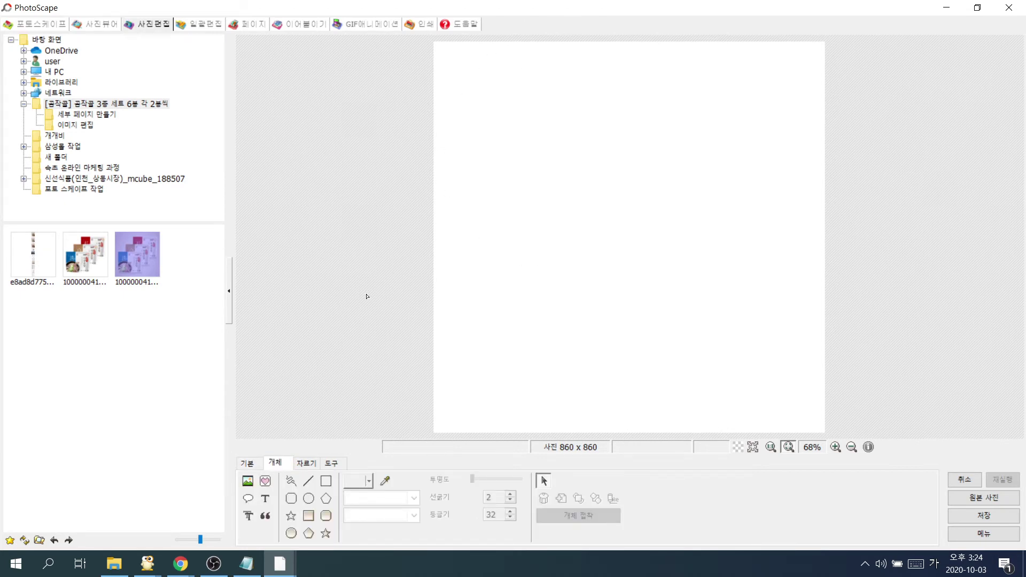
click(247, 481)
click(290, 466)
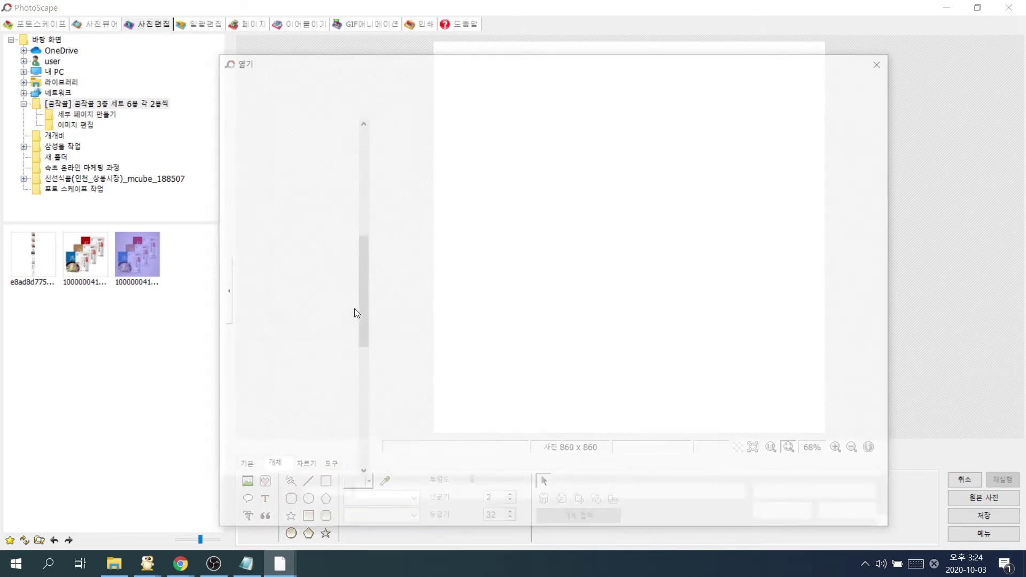
click(558, 169)
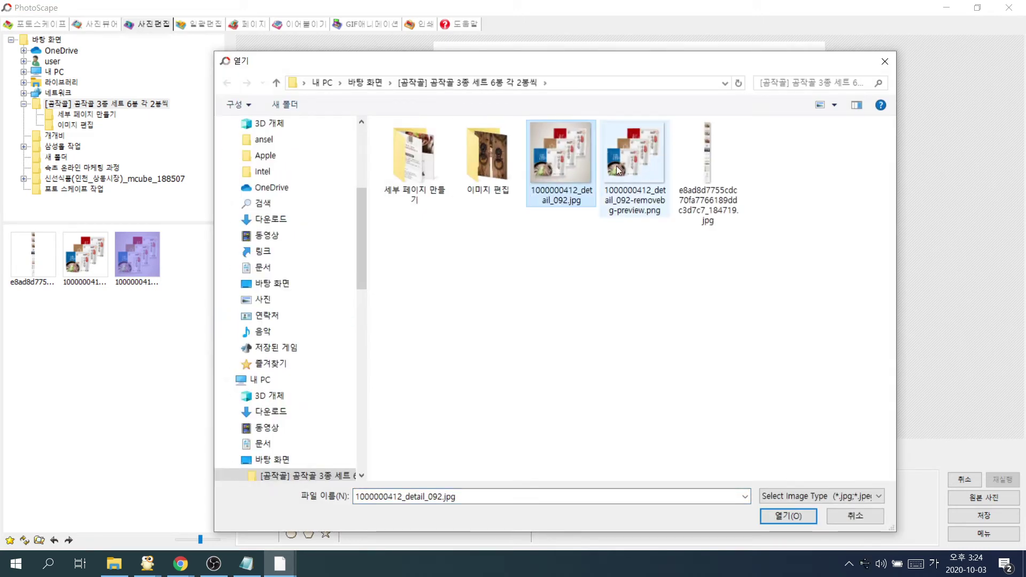
click(649, 155)
click(559, 161)
click(633, 164)
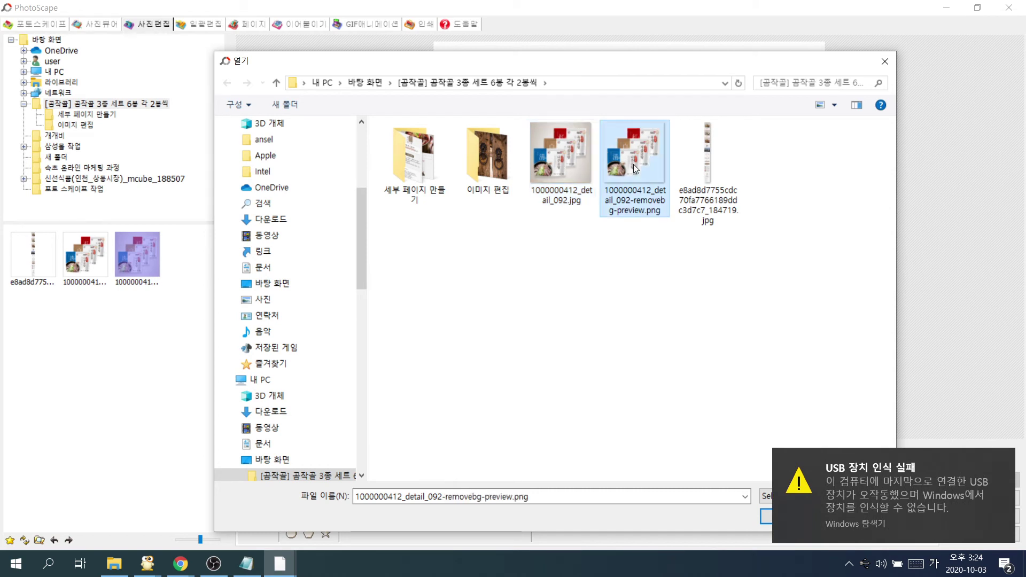
click(555, 169)
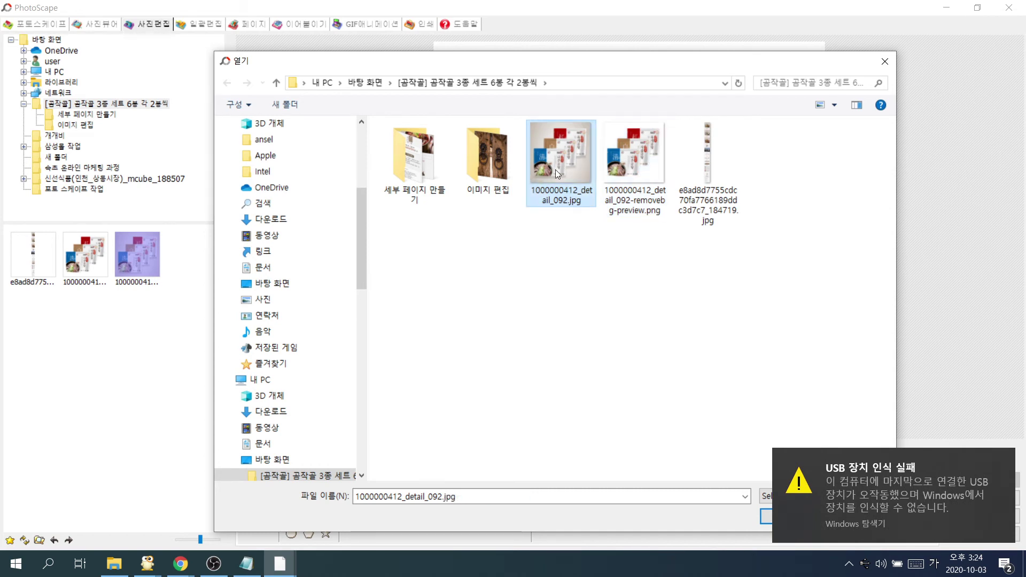
click(621, 164)
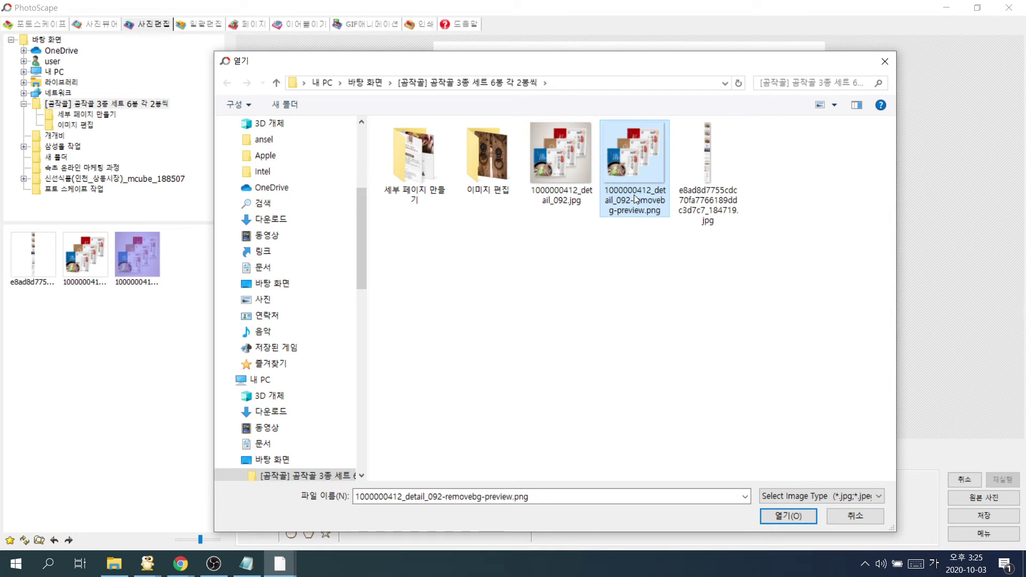
click(571, 174)
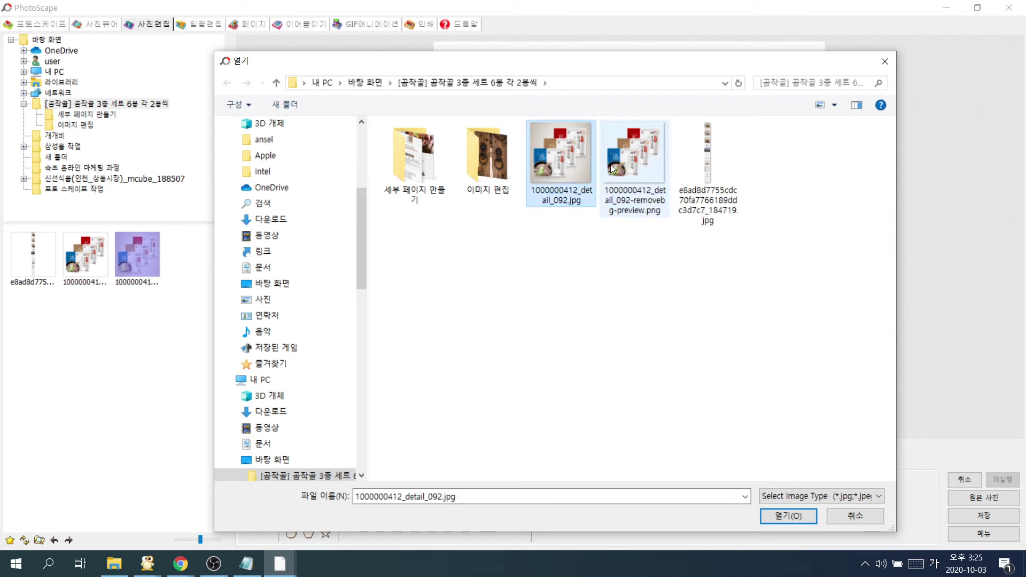
double_click(562, 169)
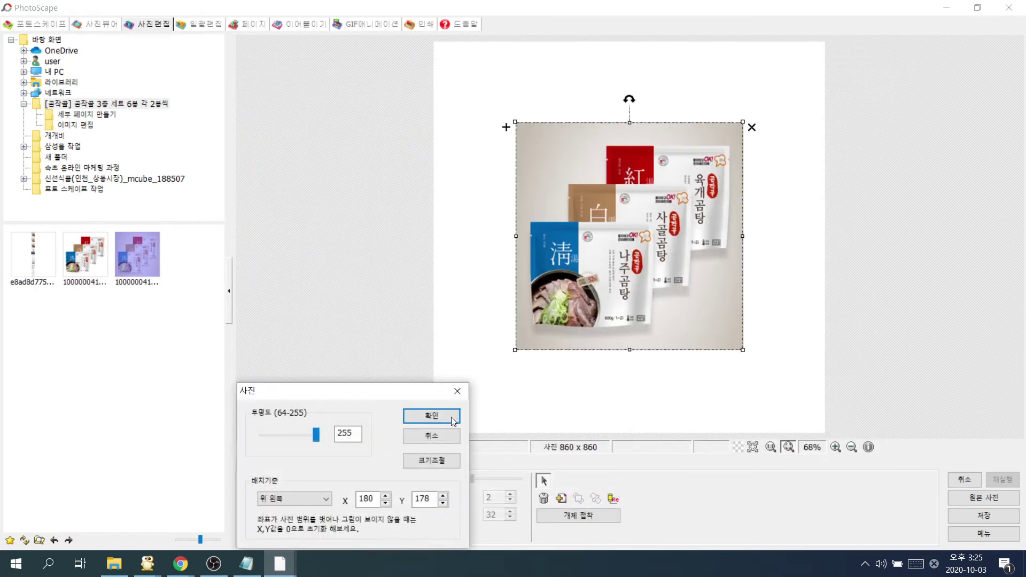
click(431, 416)
drag(609, 335, 601, 309)
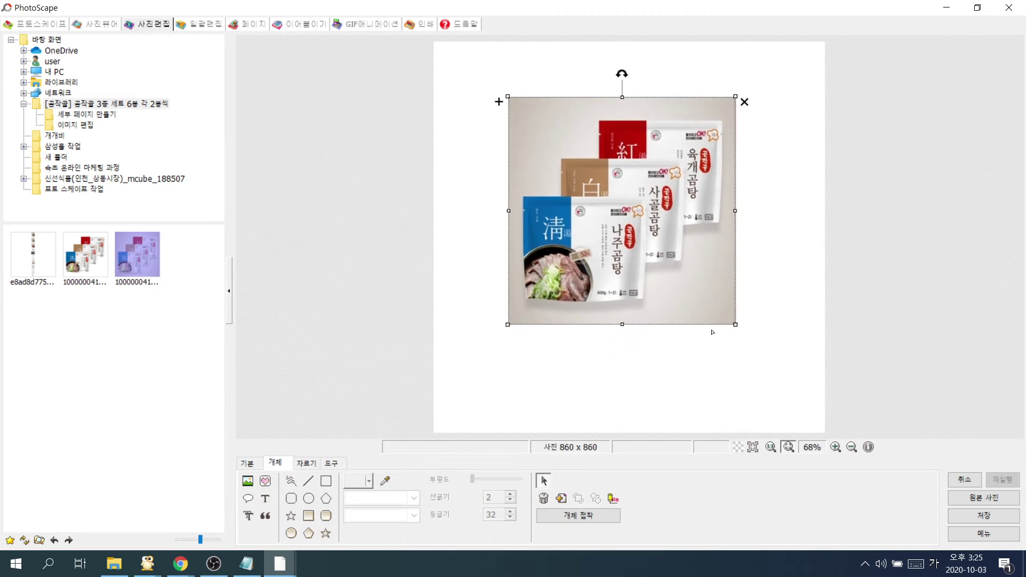
drag(734, 325, 541, 214)
click(247, 481)
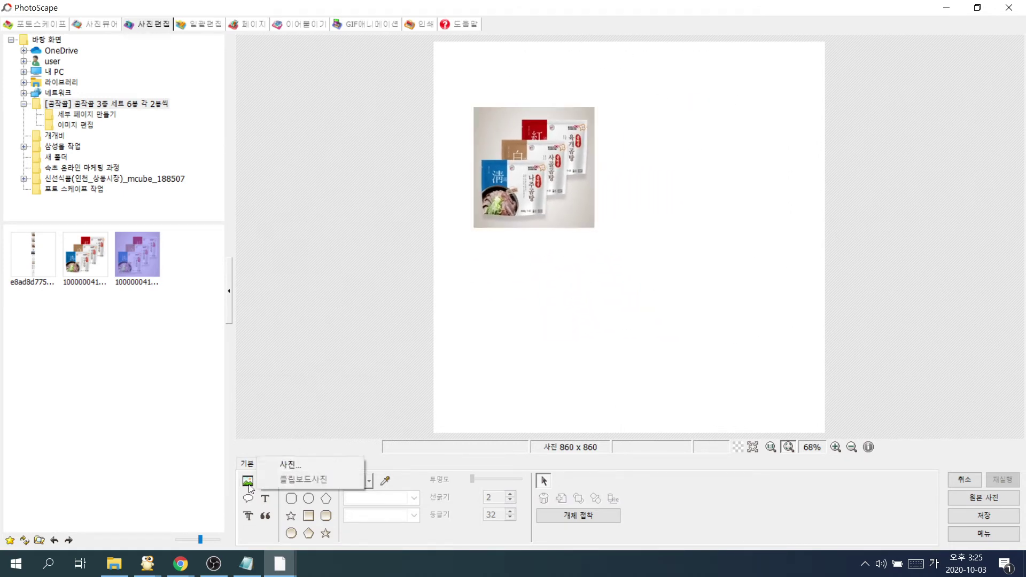
click(306, 464)
double_click(629, 170)
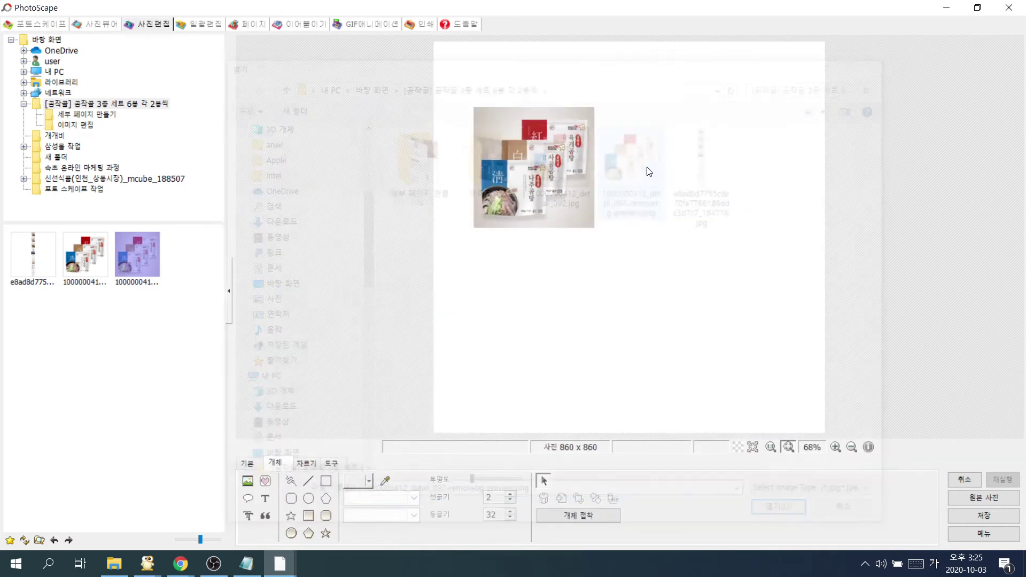
click(430, 415)
drag(671, 248, 736, 222)
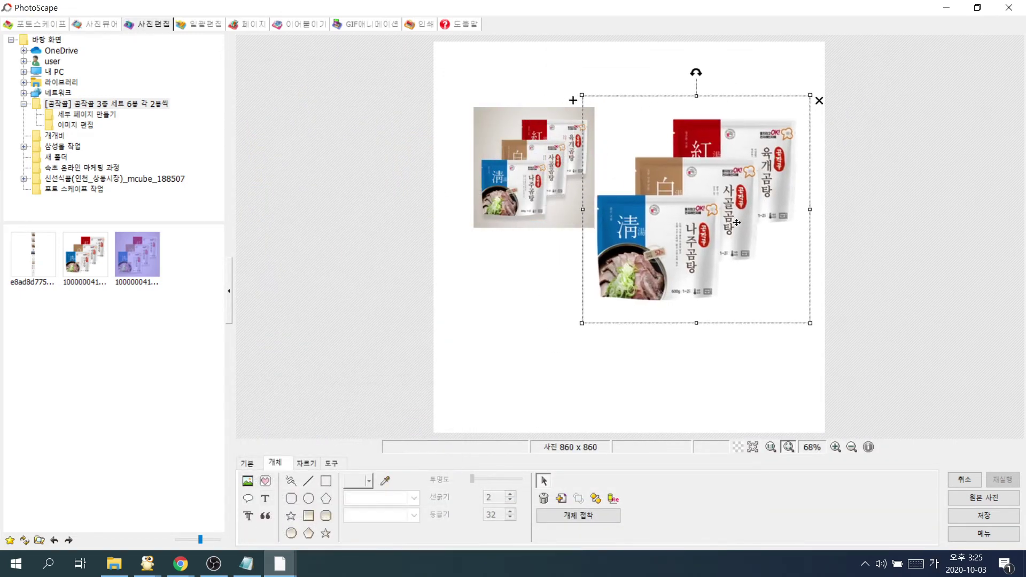
drag(811, 322, 737, 248)
drag(686, 202, 744, 202)
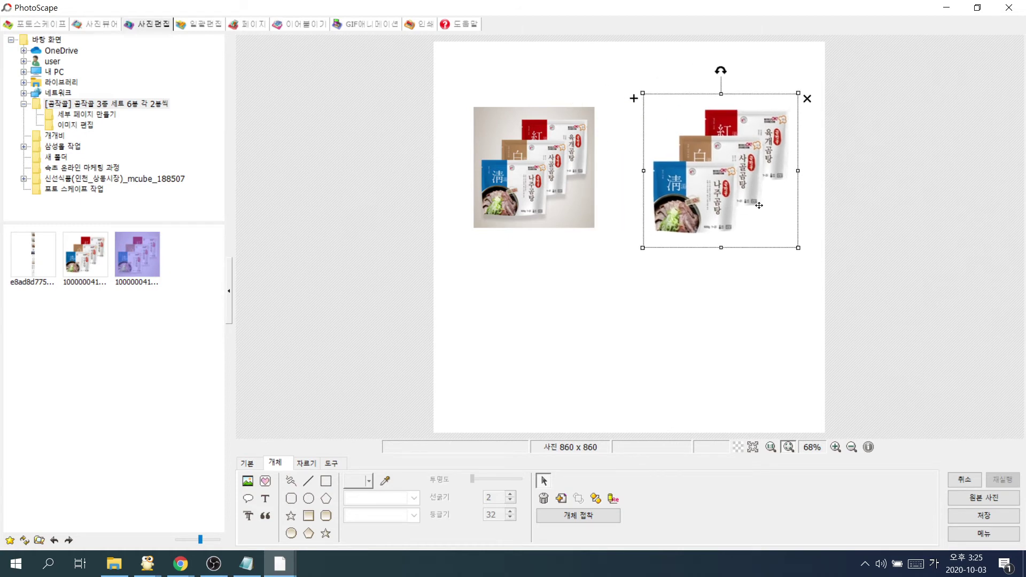
click(725, 343)
Adjust the positions of the two product images so they sit side by side in the canvas's upper half
click(534, 166)
drag(534, 166, 524, 171)
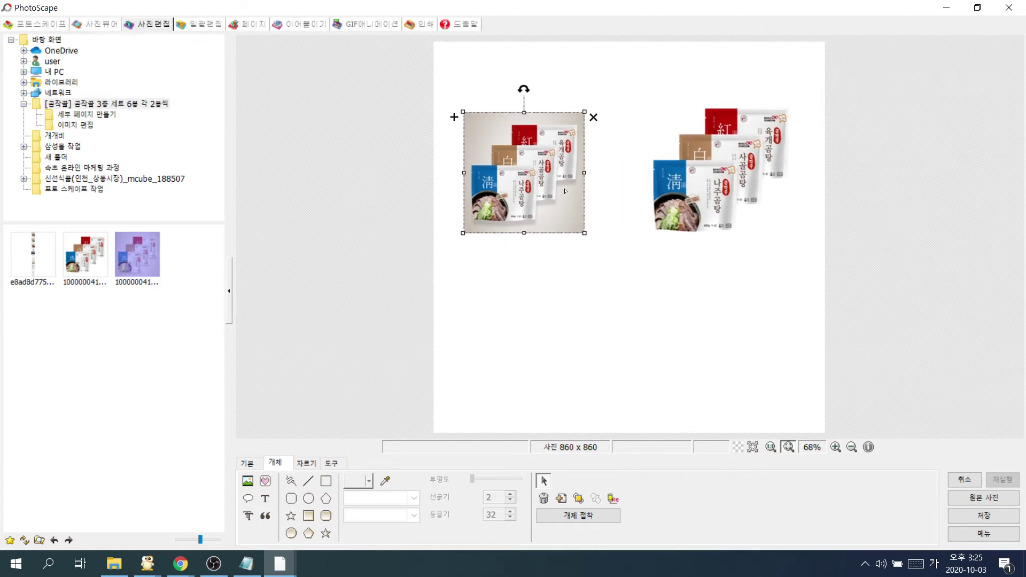
click(697, 176)
drag(696, 176, 676, 182)
click(644, 296)
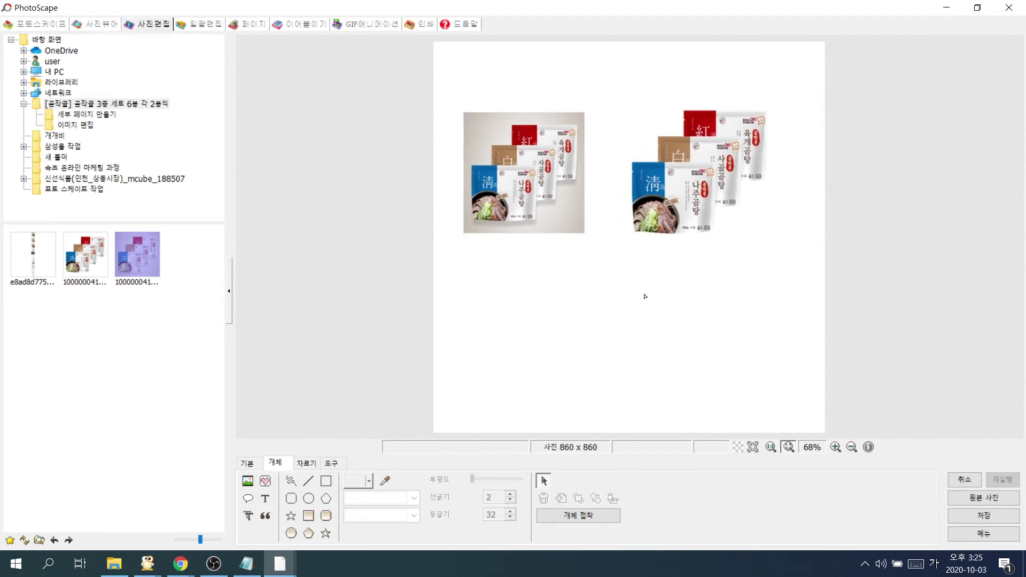
click(670, 193)
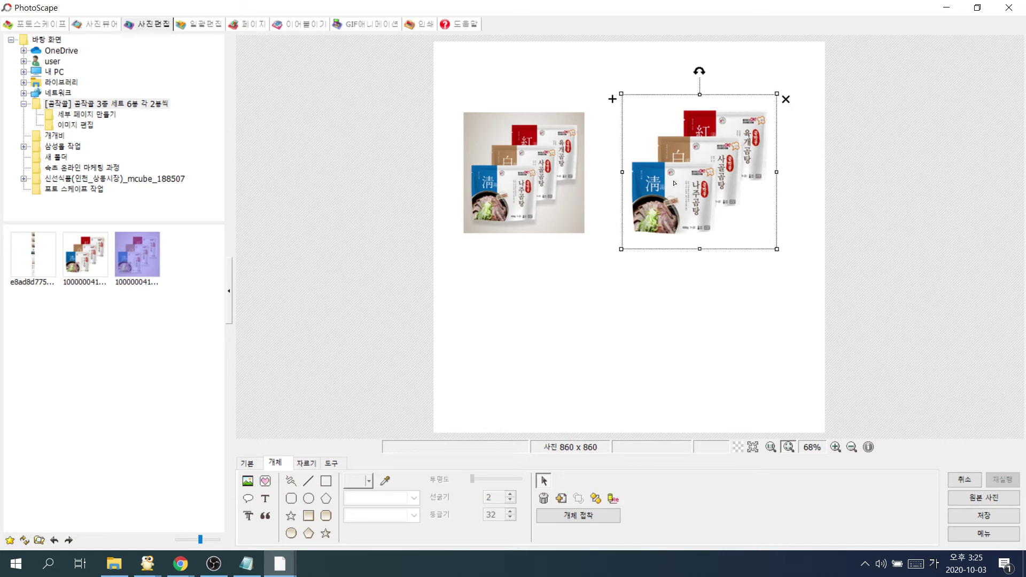
drag(670, 193, 683, 194)
click(645, 297)
mouse_move(533, 205)
mouse_down()
mouse_move(532, 185)
mouse_move(539, 207)
mouse_up()
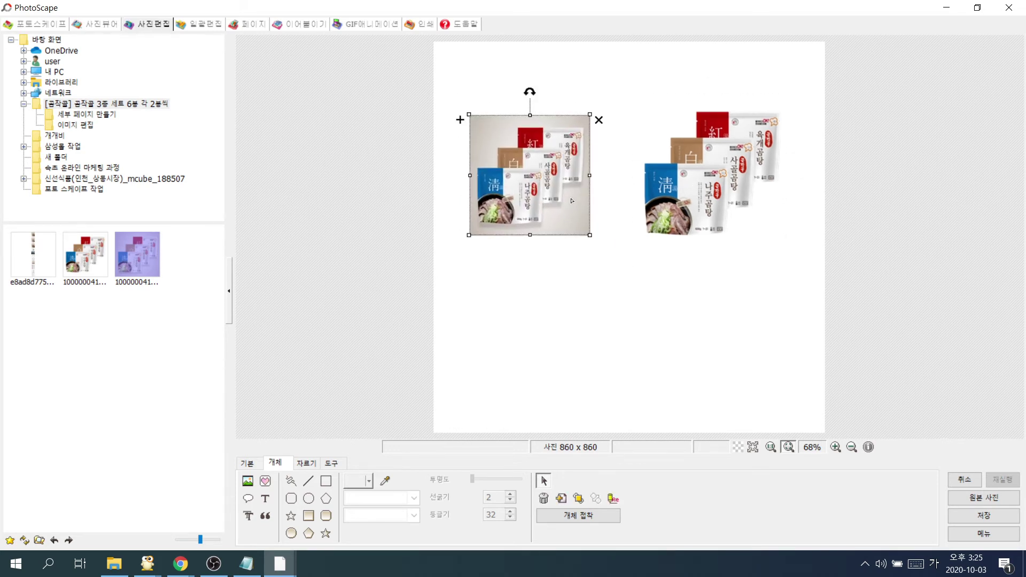
Switch to Chrome and enter the address remove.bg in a new tab
click(180, 563)
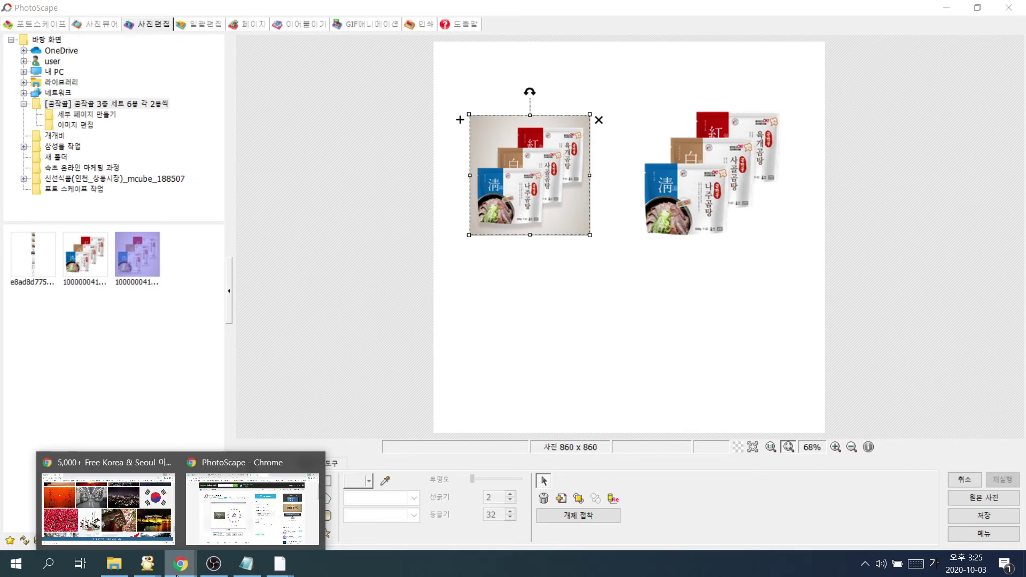
click(210, 520)
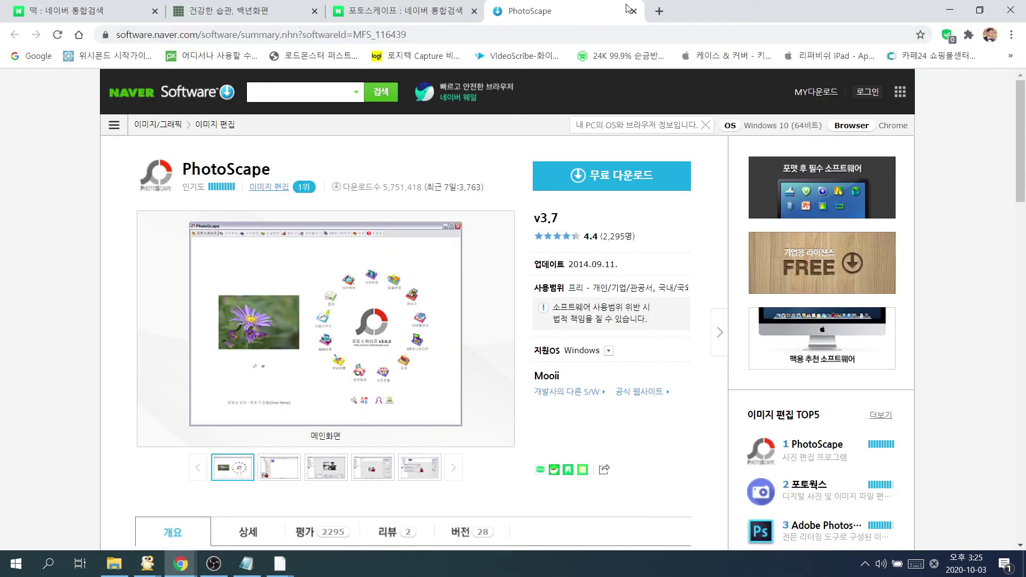
click(659, 11)
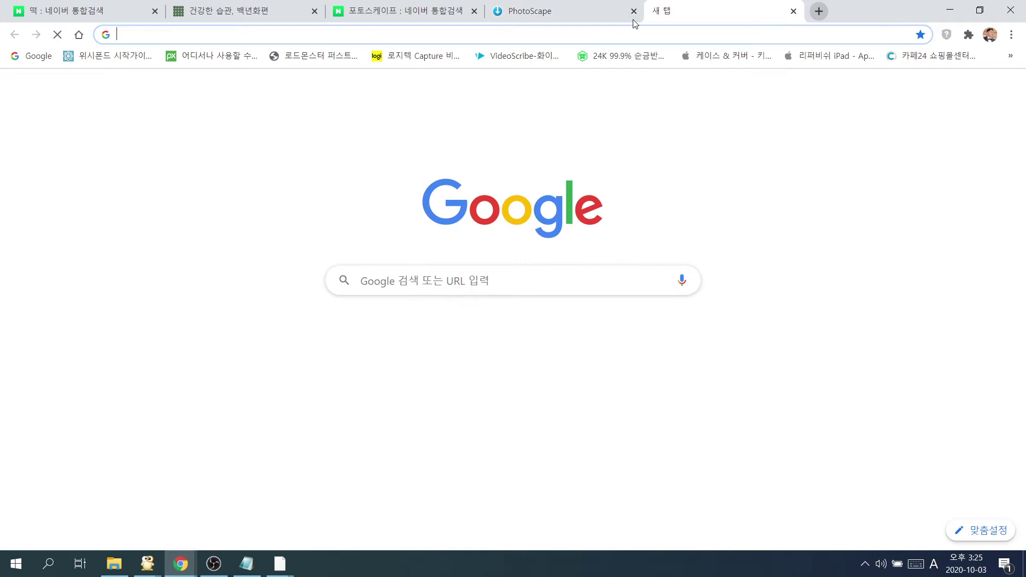
click(498, 40)
text(remi)
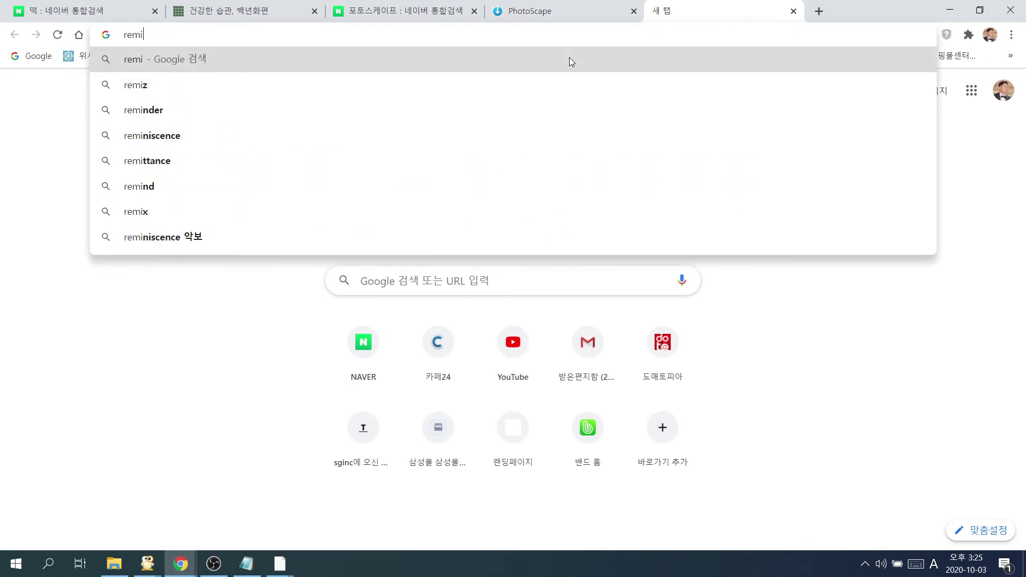
key(BackSpace)
text(ove.b)
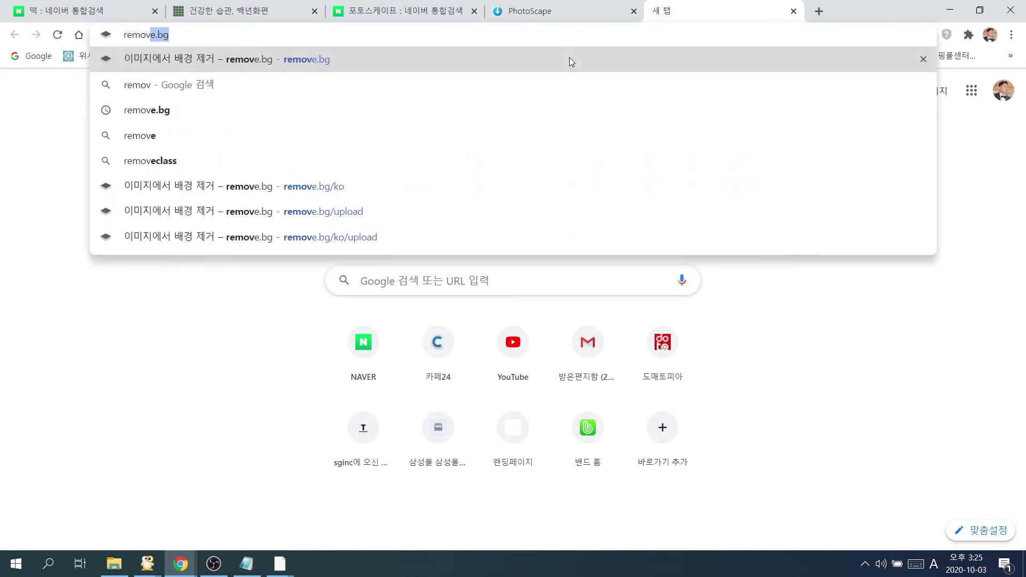
text(g)
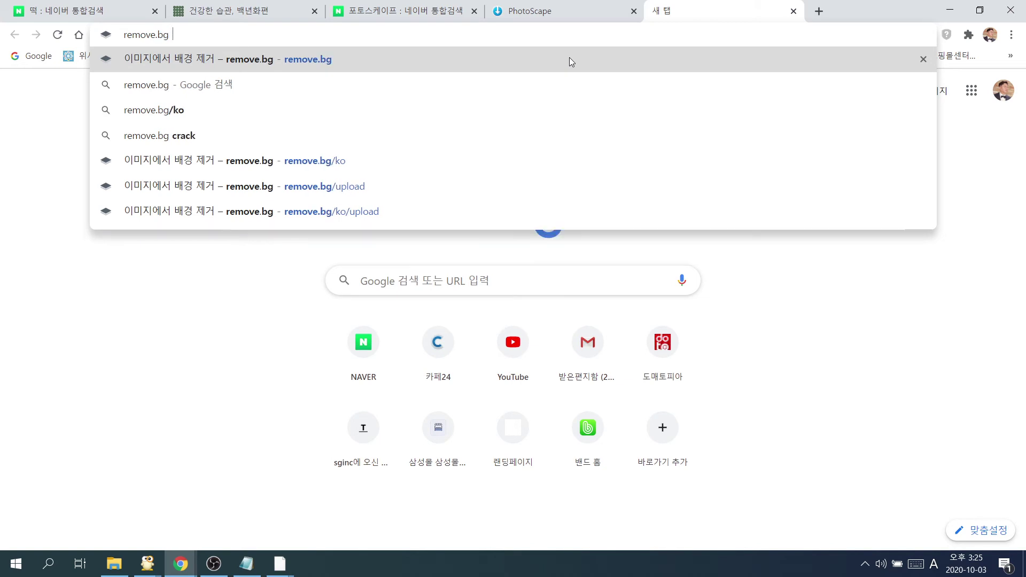
Switch to Notepad and add a fourth item reading "4. remove.bg" below the notes, separated by a blank line
click(247, 564)
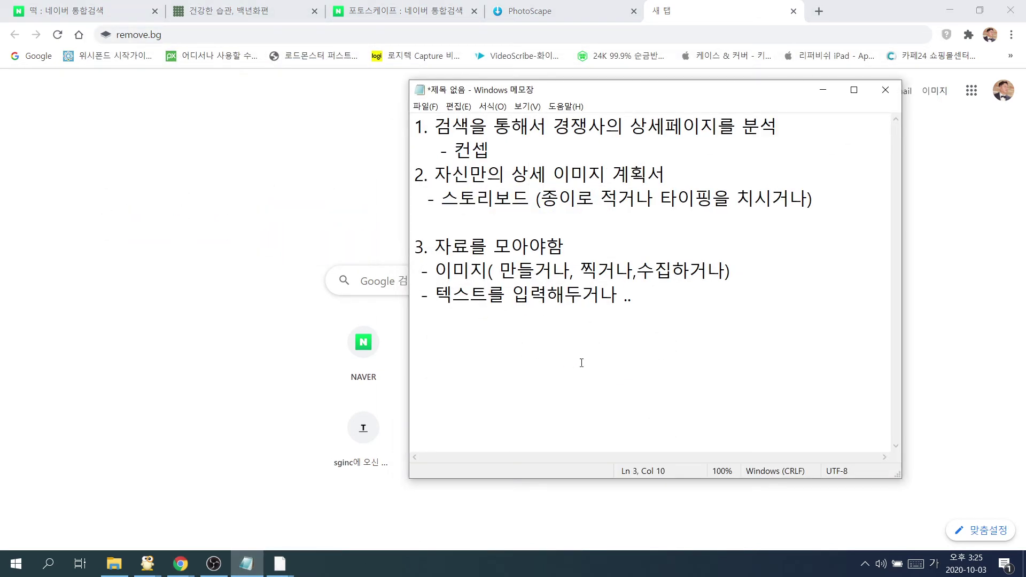
key(Return)
key(Return)
text(4. ㄱ)
key(BackSpace)
key(Hangul)
text(remove.g)
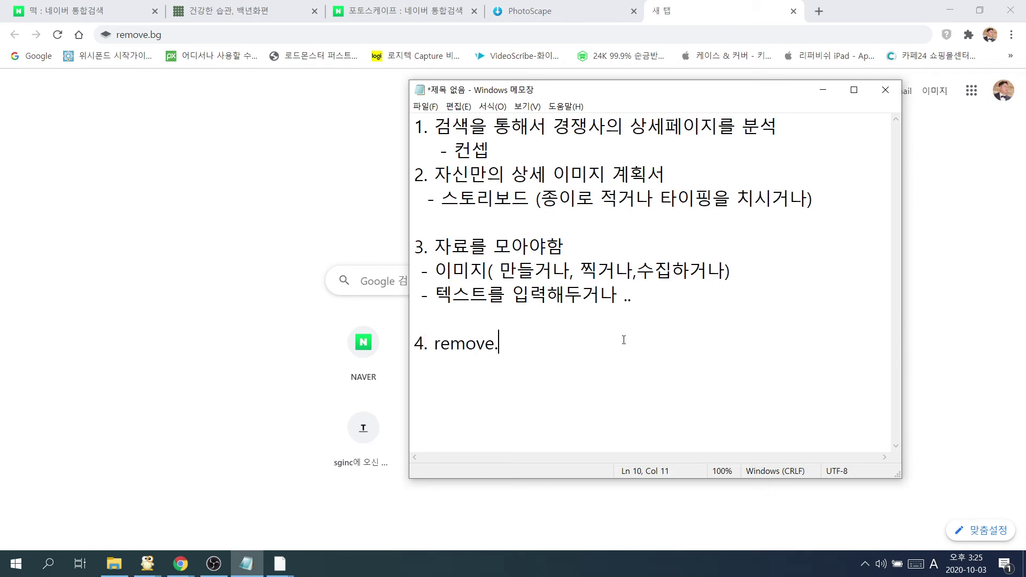
key(BackSpace)
text(bg )
Add the explanation "( 백그라운드 삭제)" after remove.bg in the fourth note, and highlight the site name
text(( qorrm)
key(BackSpace)
key(BackSpace)
key(BackSpace)
key(BackSpace)
key(BackSpace)
key(Hangul)
text(백그라운드 )
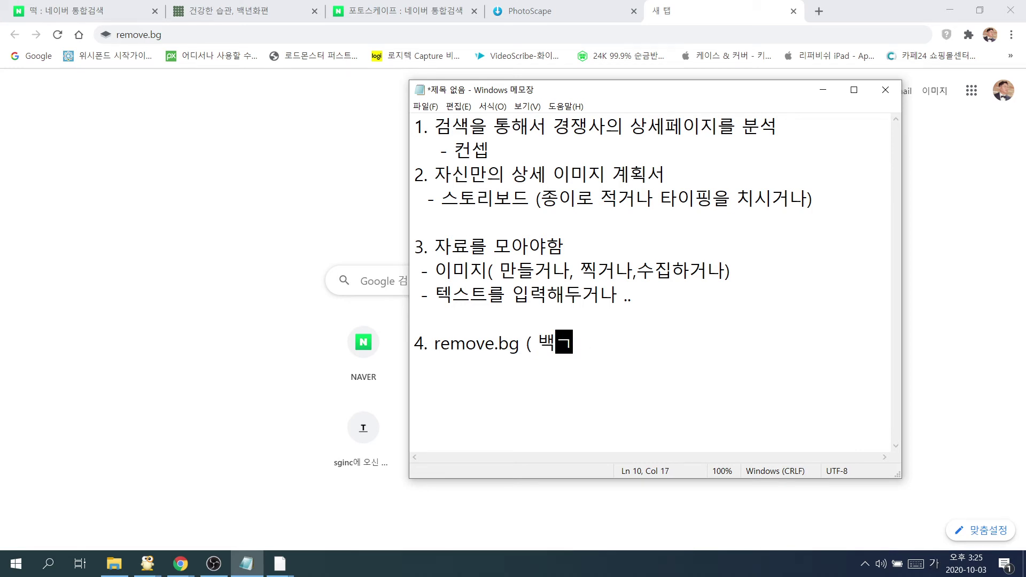
text(삭제))
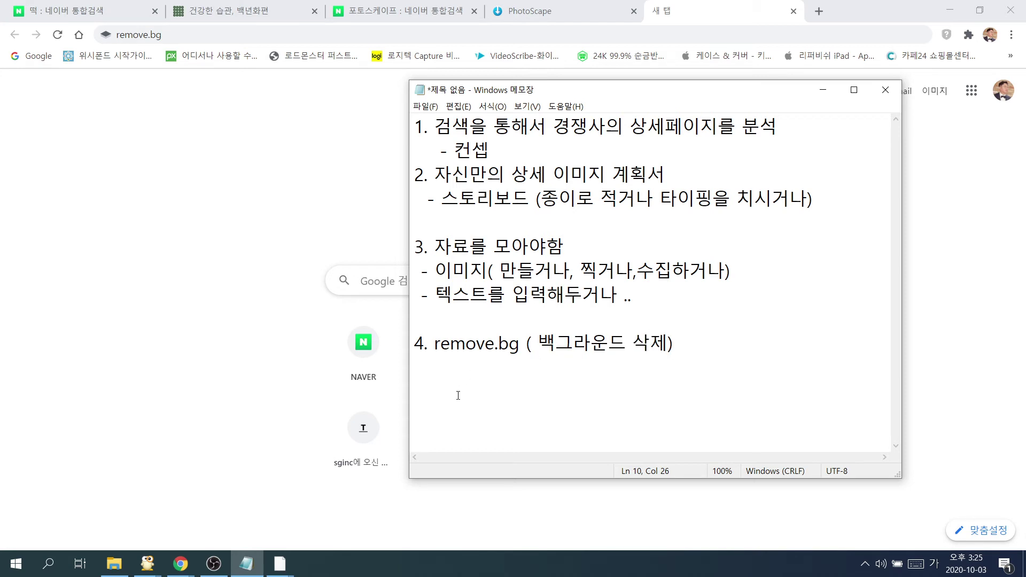
click(510, 345)
drag(414, 344, 527, 344)
Return to Chrome and load the remove.bg website
click(180, 373)
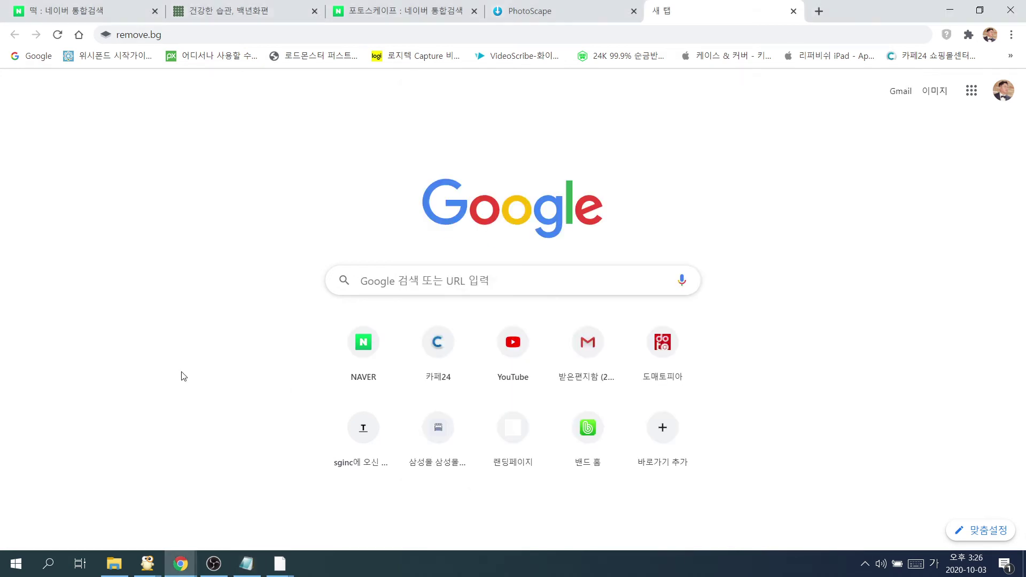
click(220, 34)
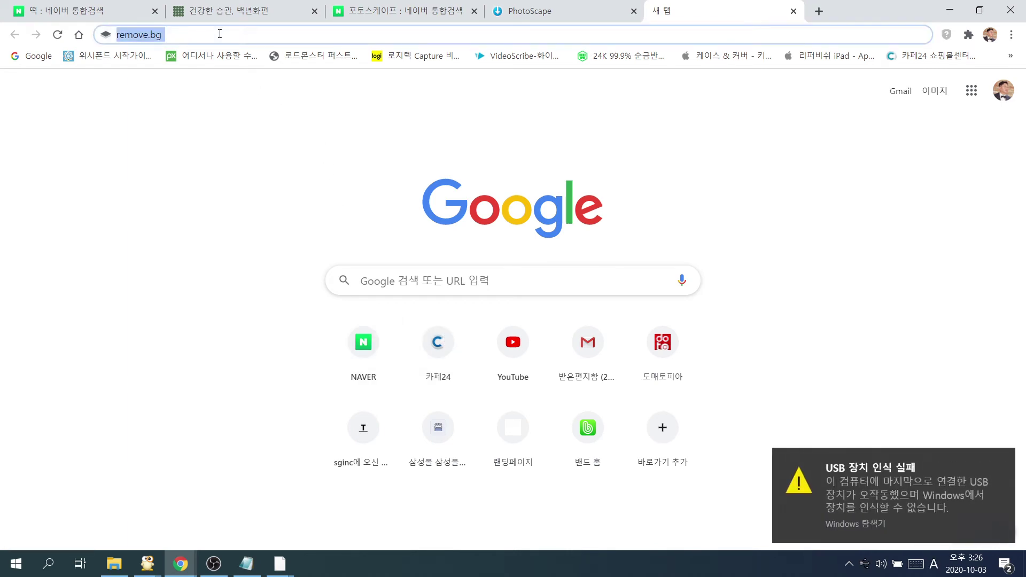
click(254, 39)
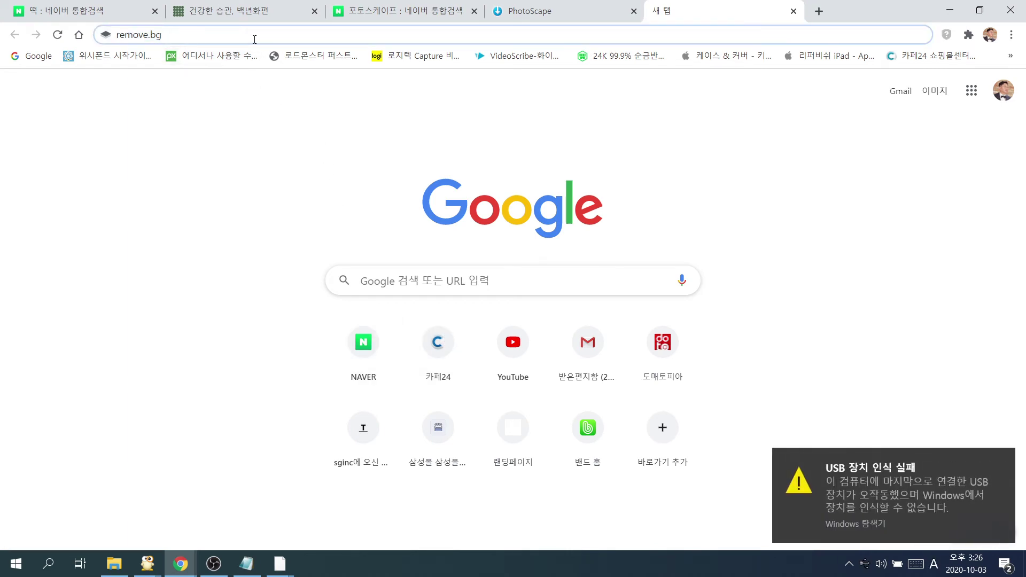
key(Return)
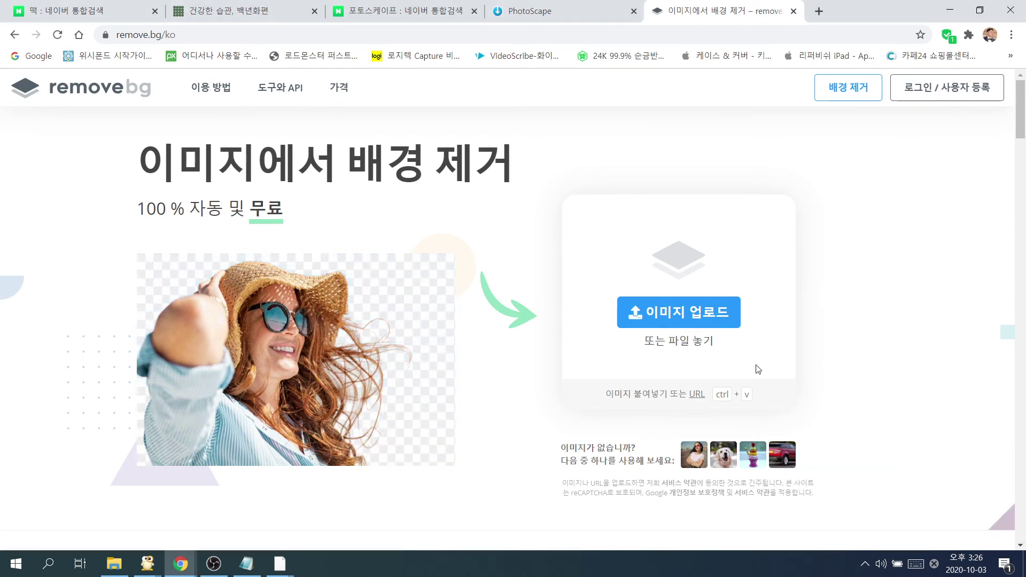
click(706, 319)
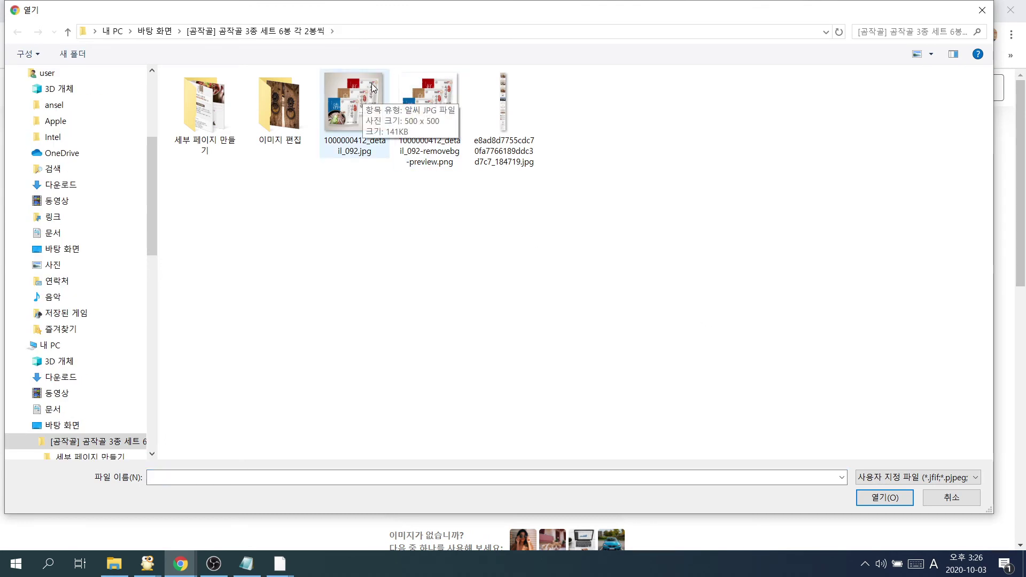
double_click(352, 109)
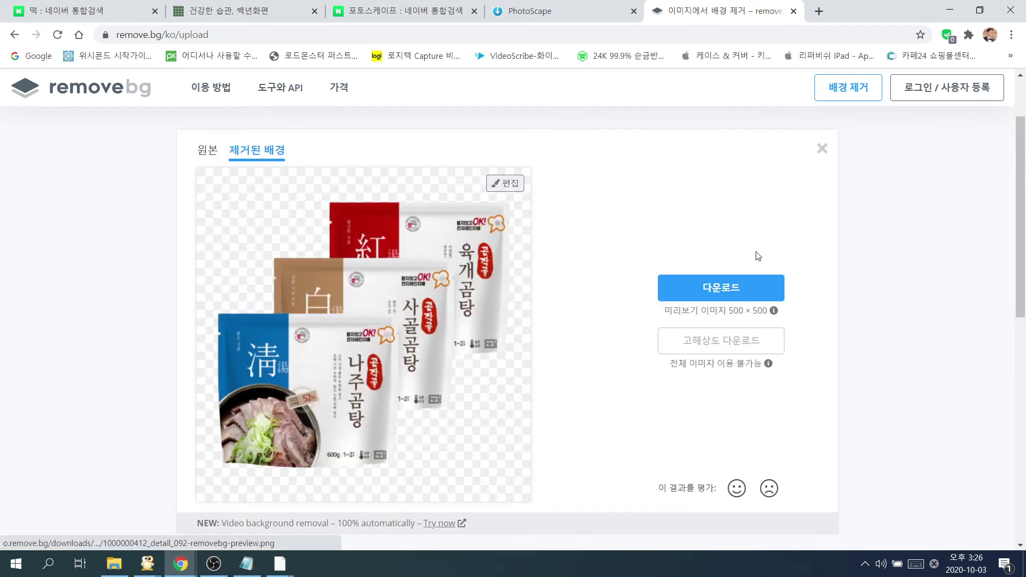
click(737, 287)
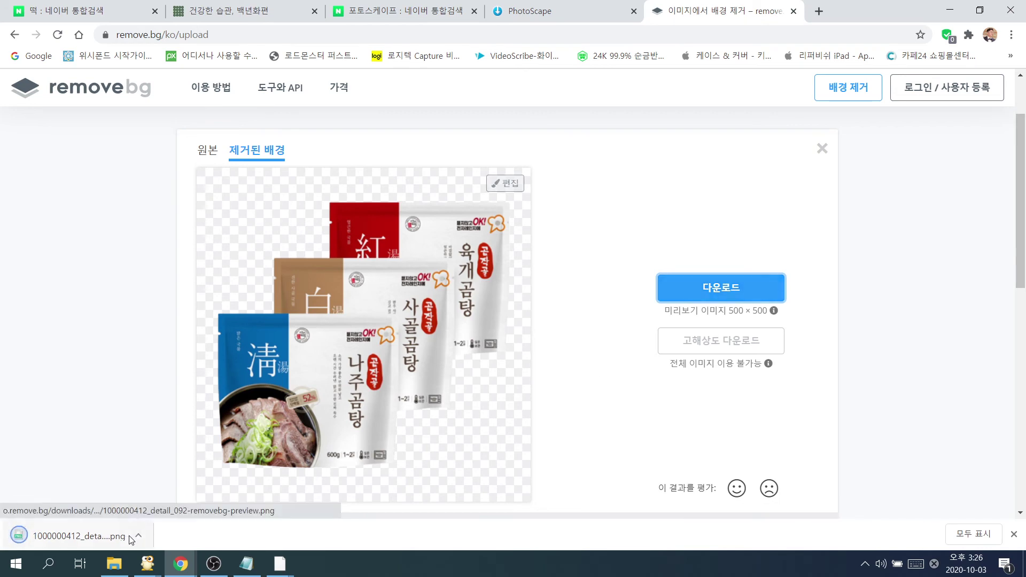
Transfer the downloaded removebg-preview PNG from Downloads into the desktop folder "[곰작골] 곰작골 3종 세트 6봉 각 2봉씩", replacing the existing copy
click(139, 534)
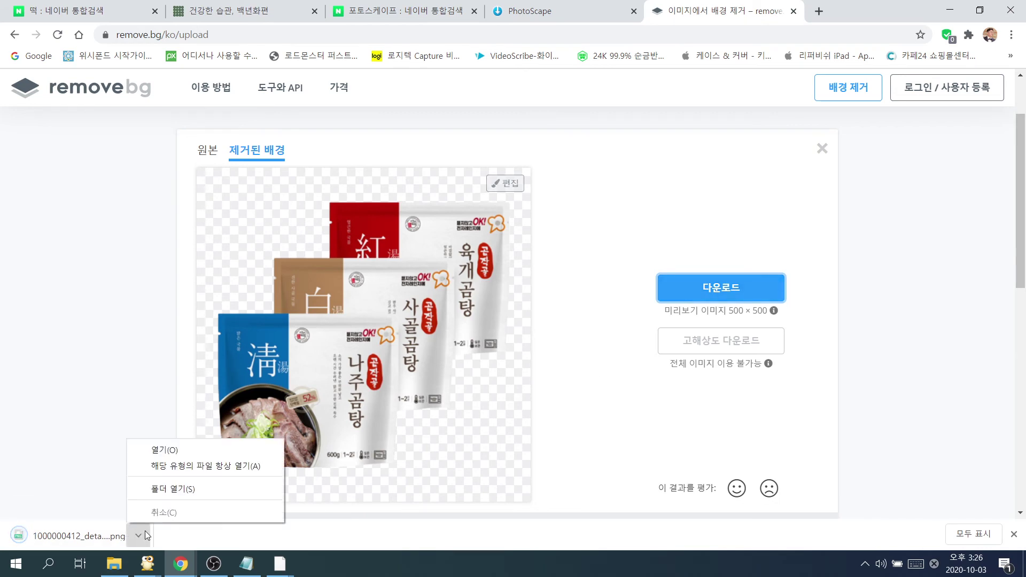
click(198, 491)
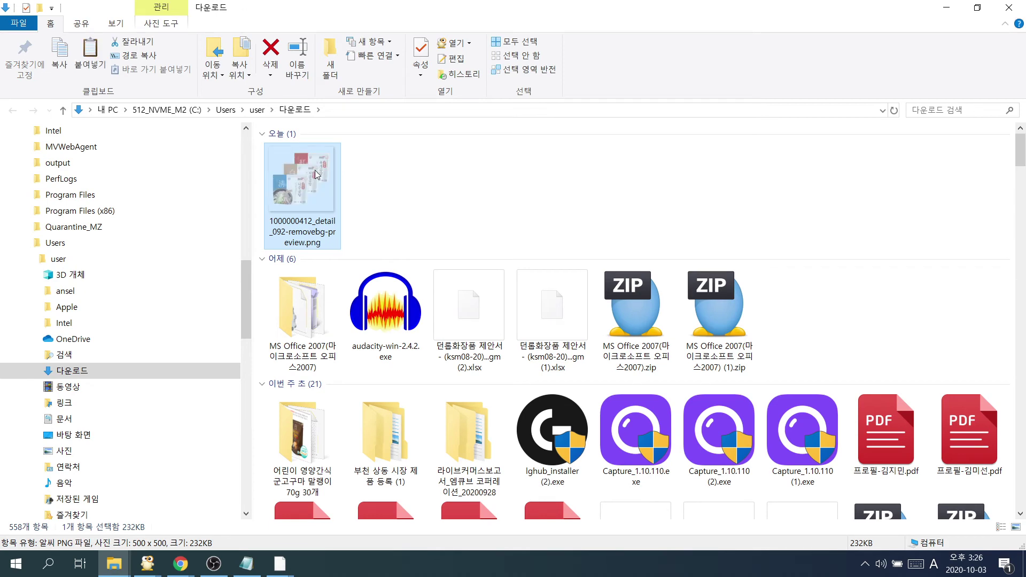
click(96, 439)
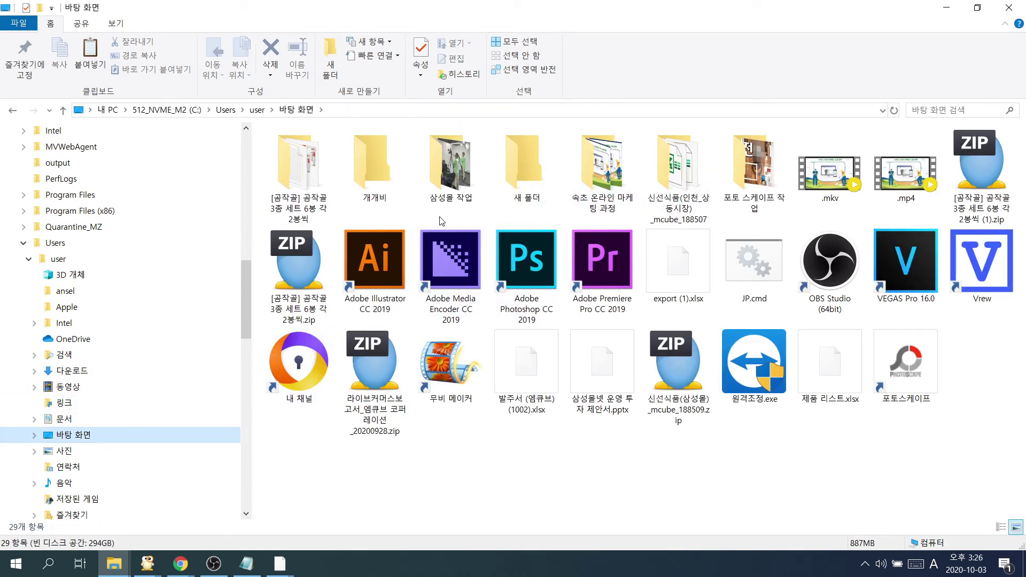
double_click(320, 179)
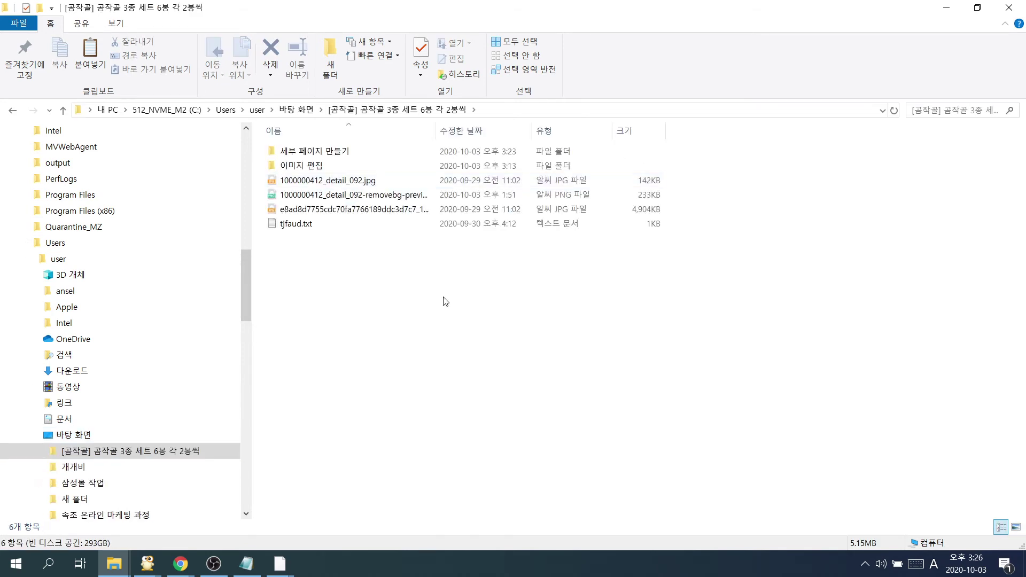
key(ctrl+v)
click(465, 245)
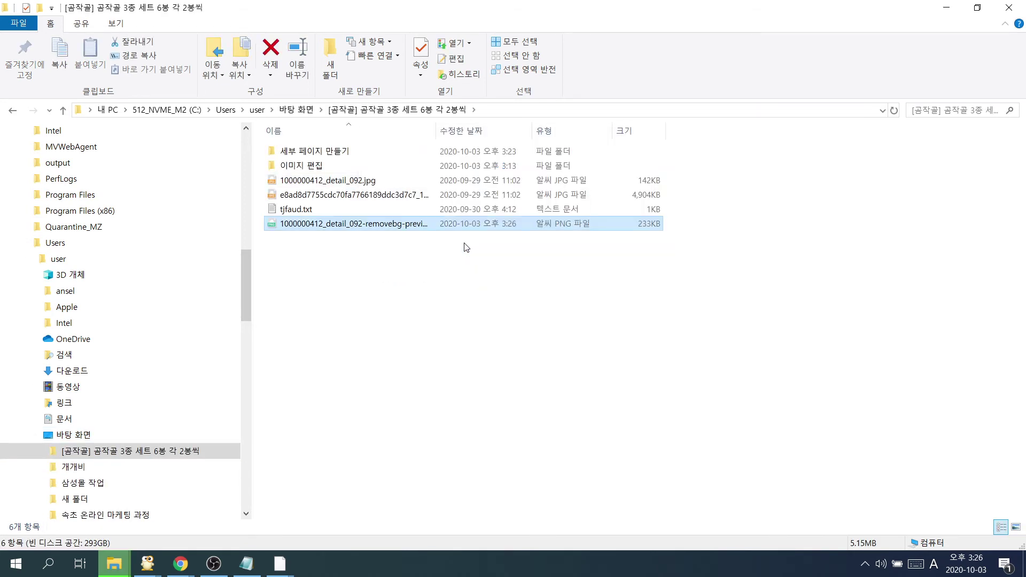
click(378, 256)
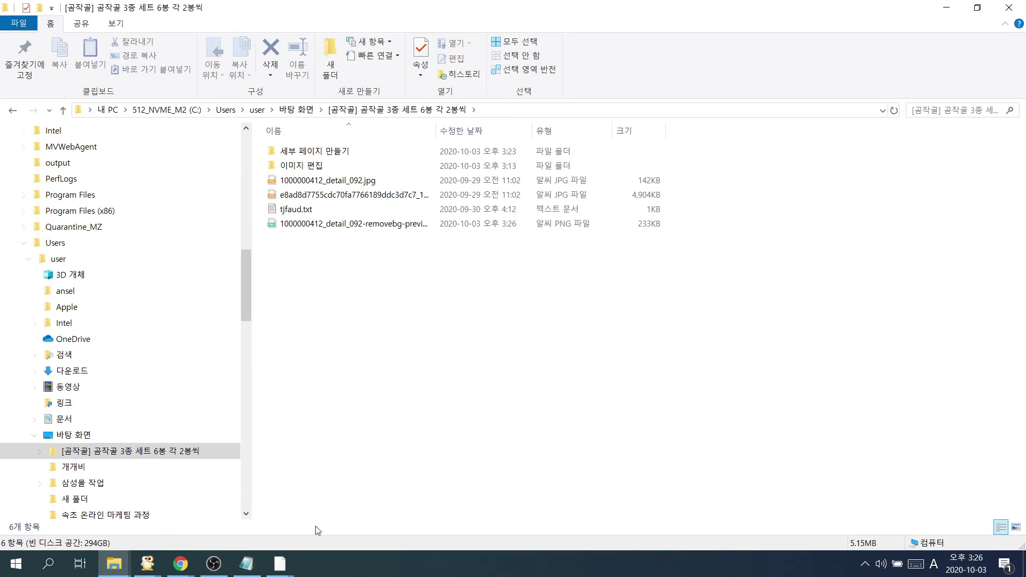
Clear away the open windows, switch to PhotoScape, and send an empty page layout to the photo editor as a blank canvas
click(945, 8)
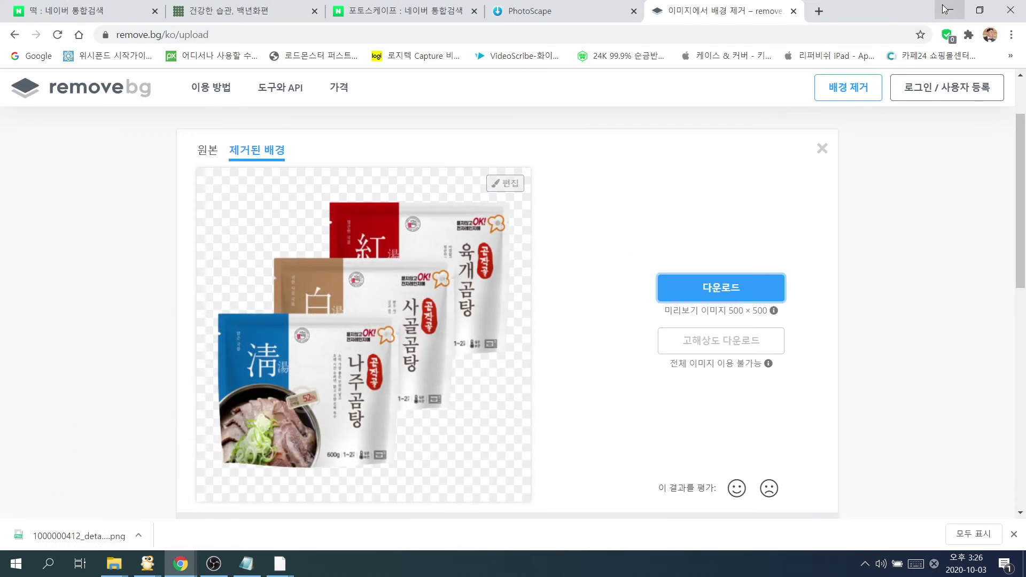
click(946, 7)
click(946, 8)
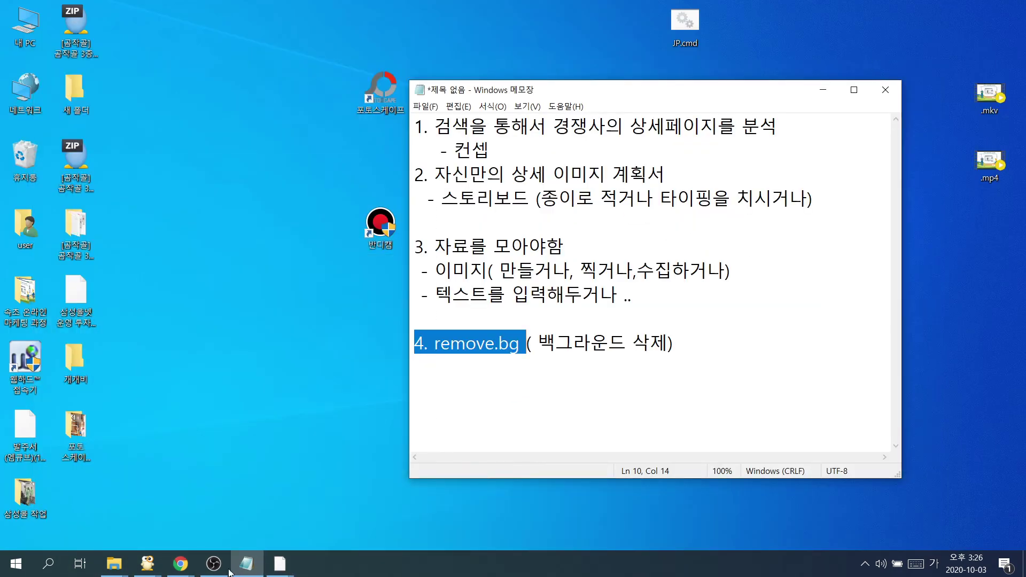
click(277, 465)
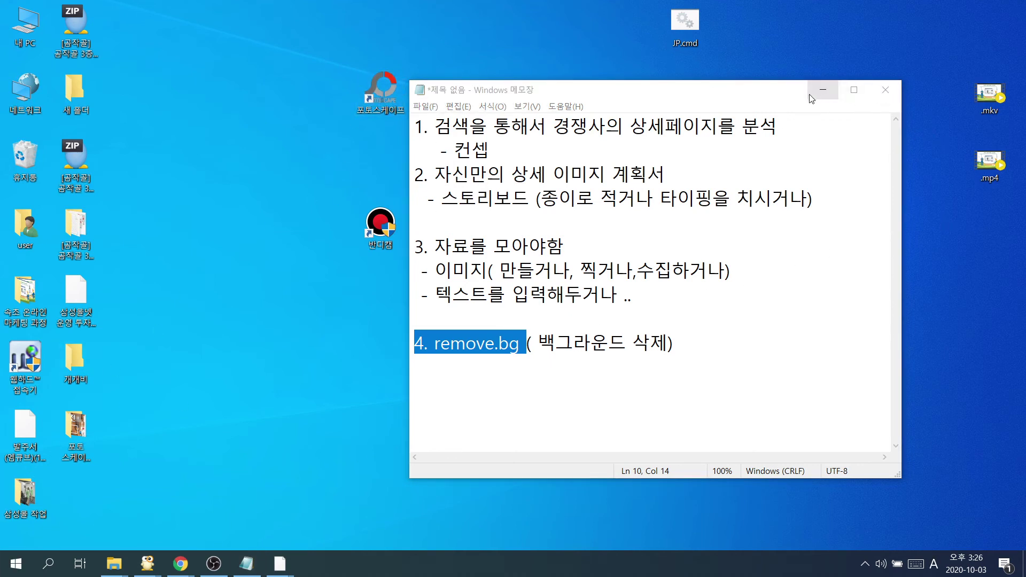
click(822, 90)
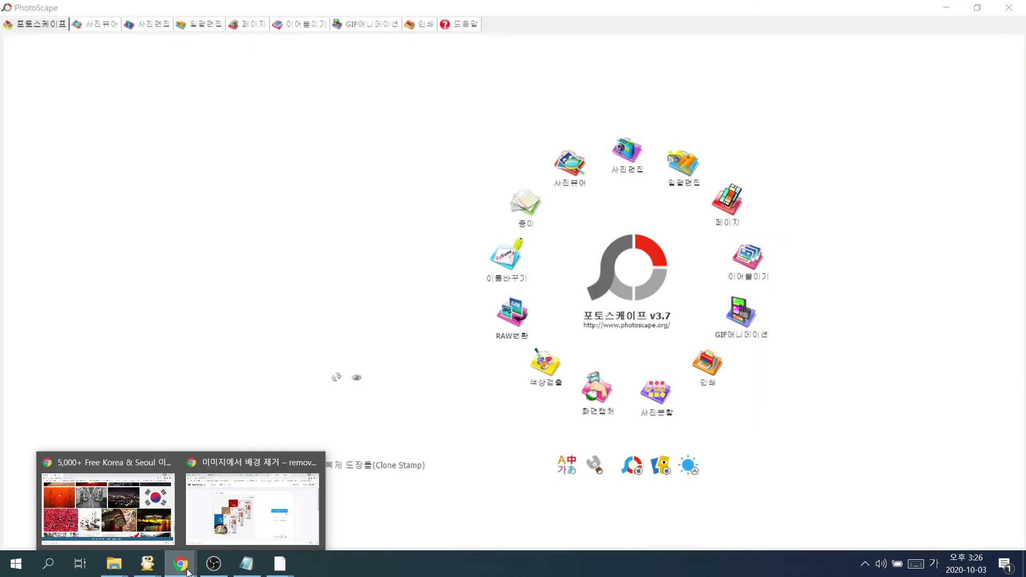
click(623, 149)
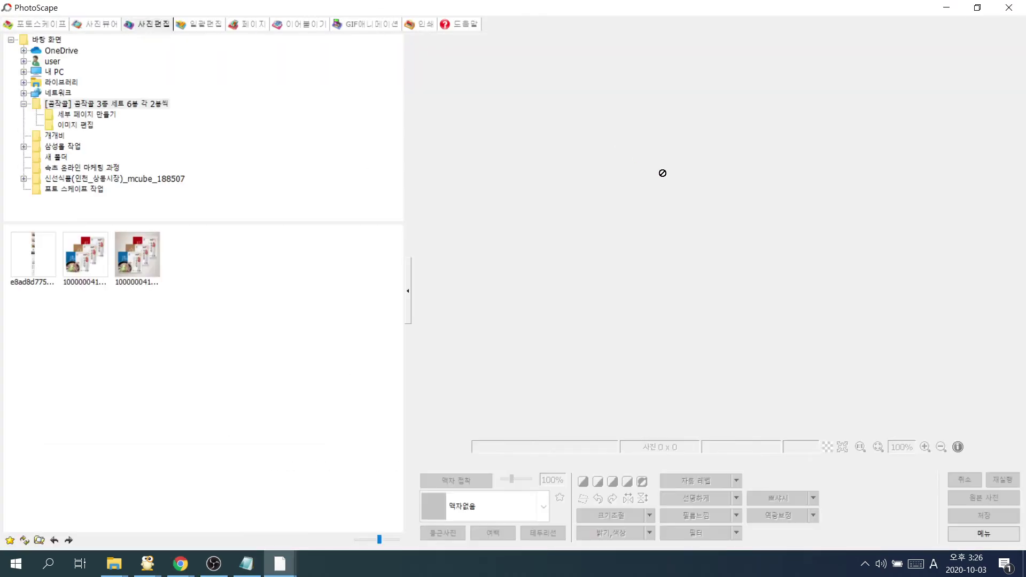
click(254, 24)
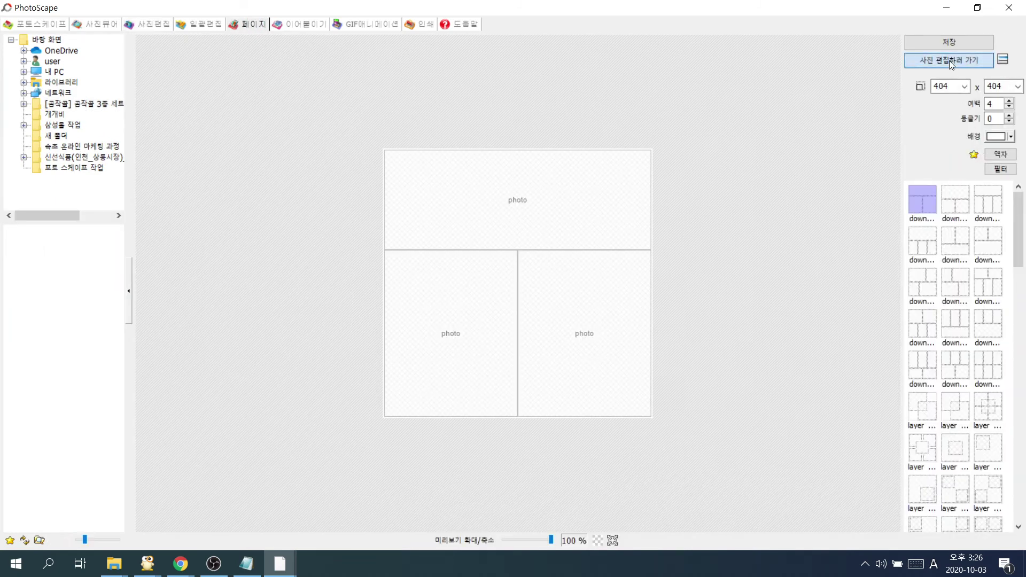
click(950, 62)
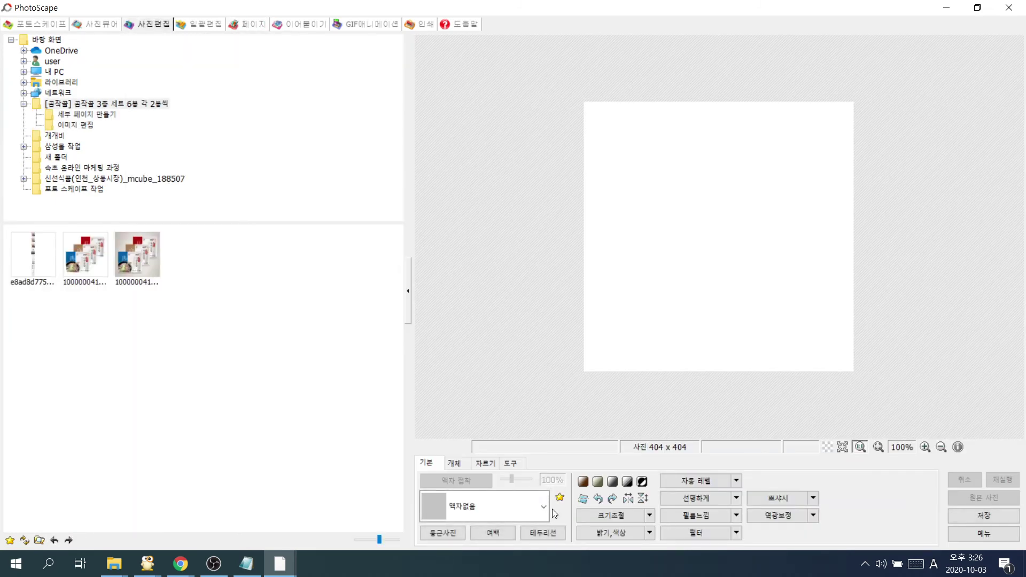
Resize the blank canvas to 860 x 860 pixels with the aspect ratio unlocked
click(603, 514)
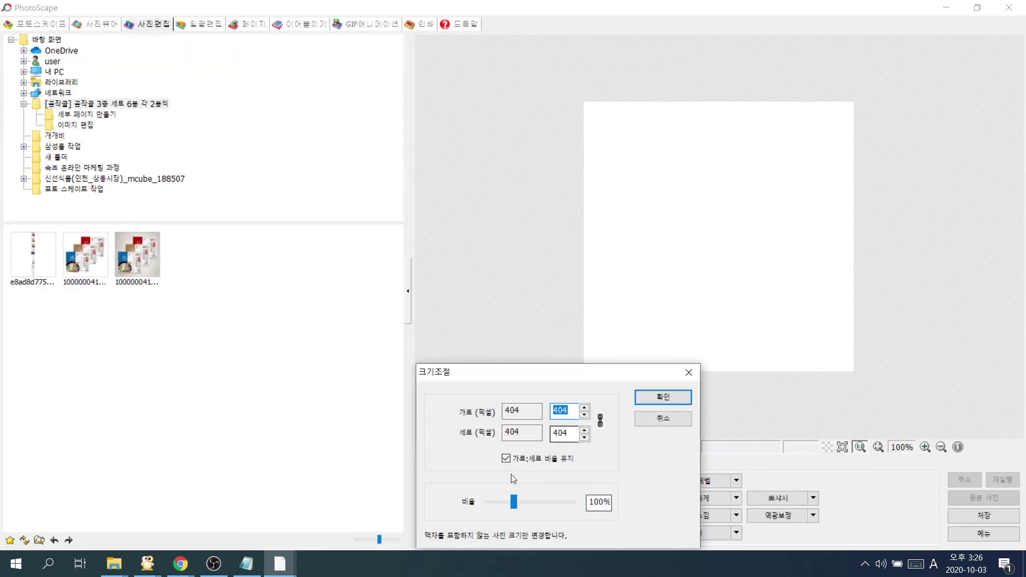
click(509, 460)
key(shift+Tab)
key(shift+Tab)
text(8)
key(Tab)
text(86)
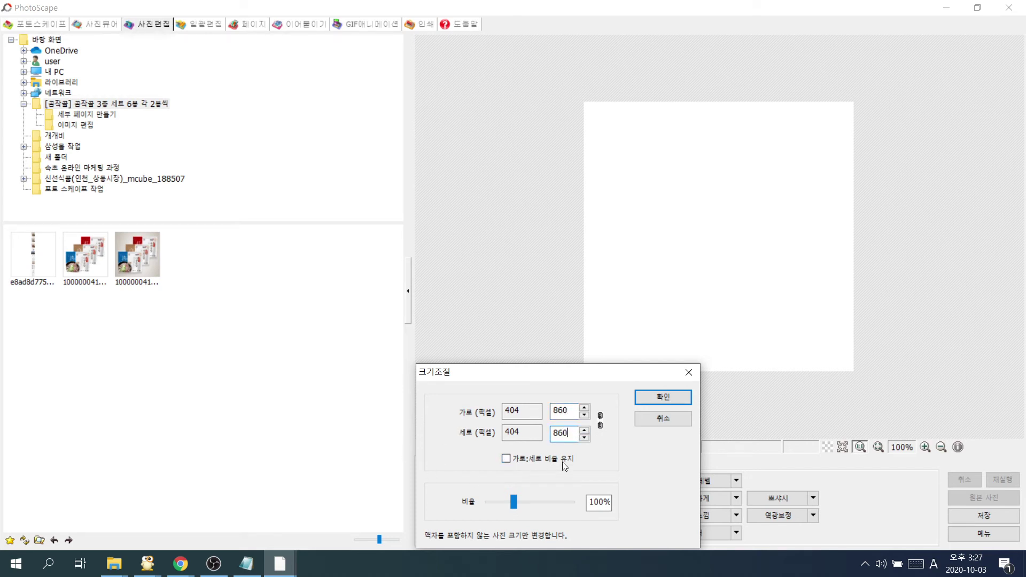
text(0)
click(661, 396)
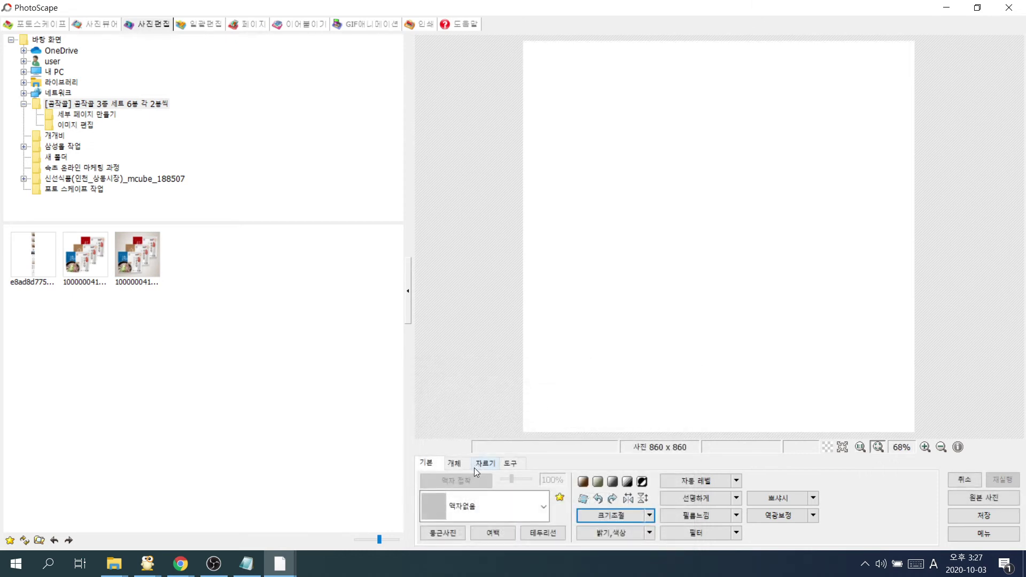
click(453, 463)
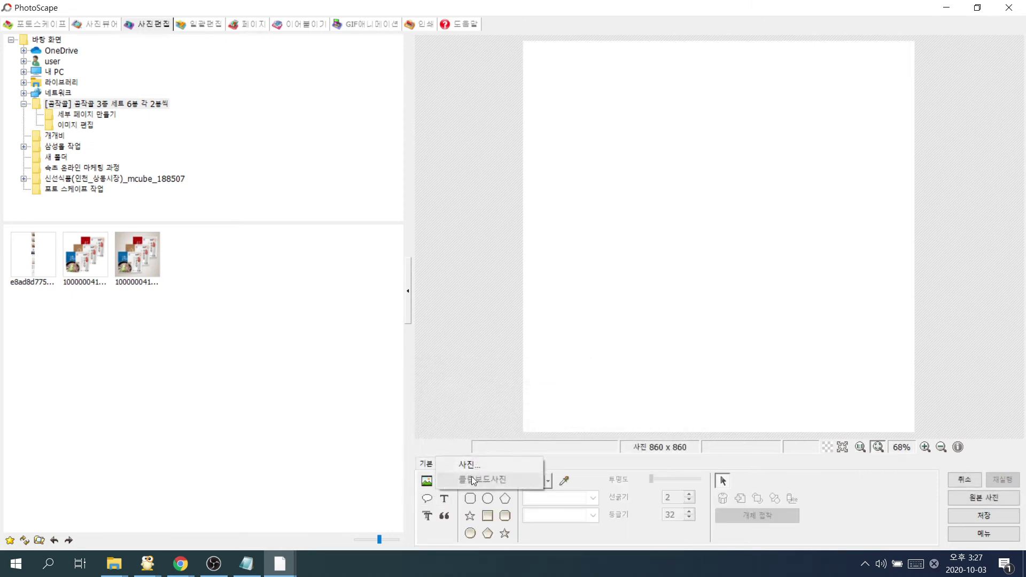
click(426, 481)
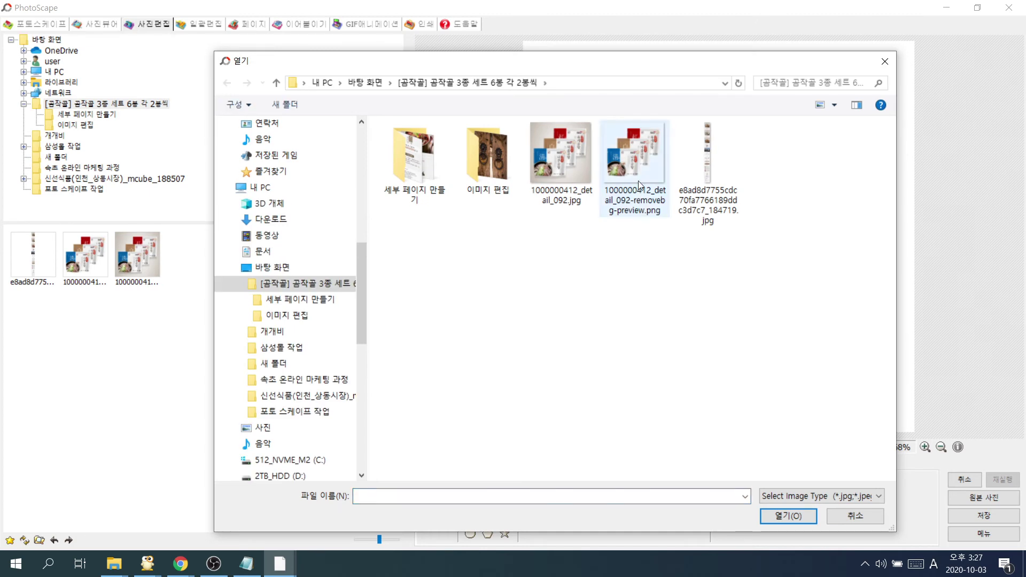
double_click(637, 181)
click(610, 415)
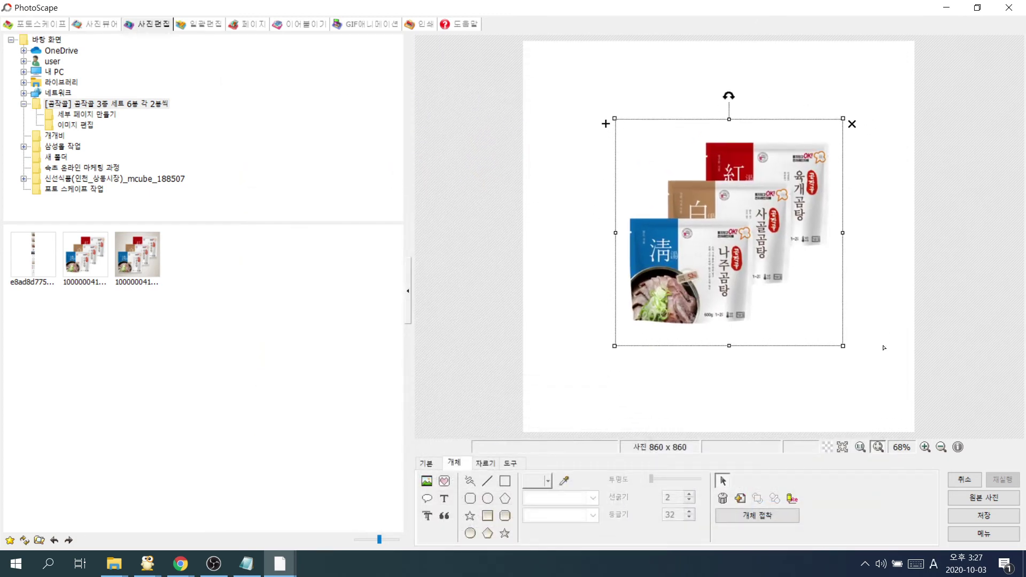
Shrink the inserted product image to roughly half its size and place it in the upper-left area of the canvas
drag(615, 346, 721, 204)
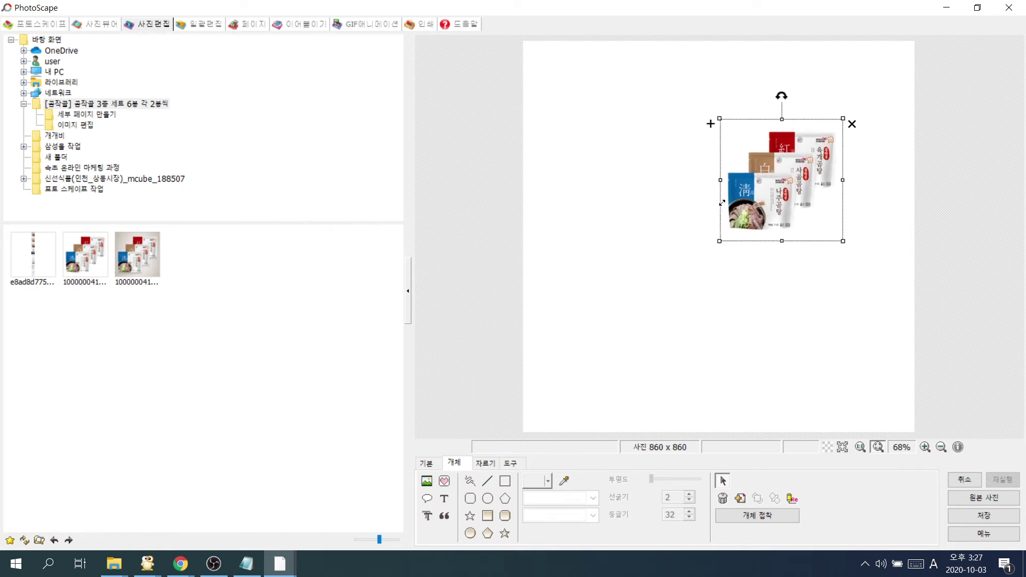
drag(796, 166, 654, 170)
click(816, 227)
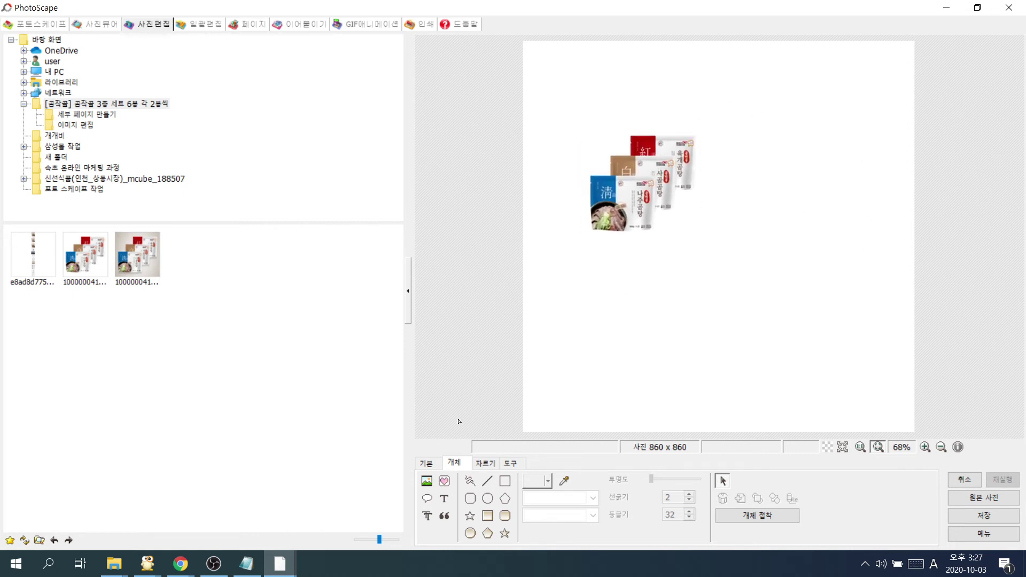
Add a text object reading "곰작골 나주 곰탕 혼합 세트" to the canvas
click(444, 499)
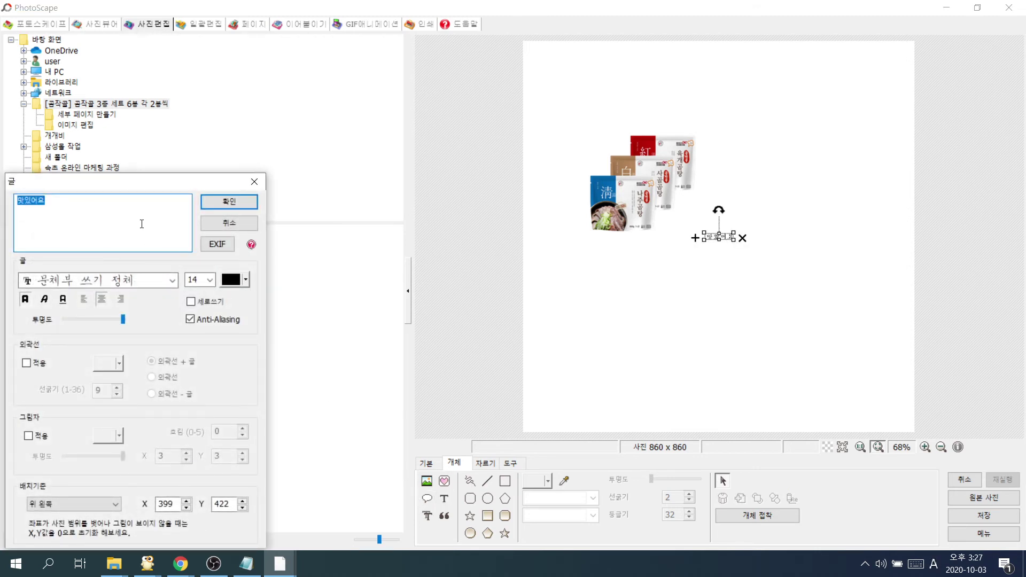
key(BackSpace)
text(rhawk)
key(BackSpace)
key(BackSpace)
key(BackSpace)
key(BackSpace)
key(BackSpace)
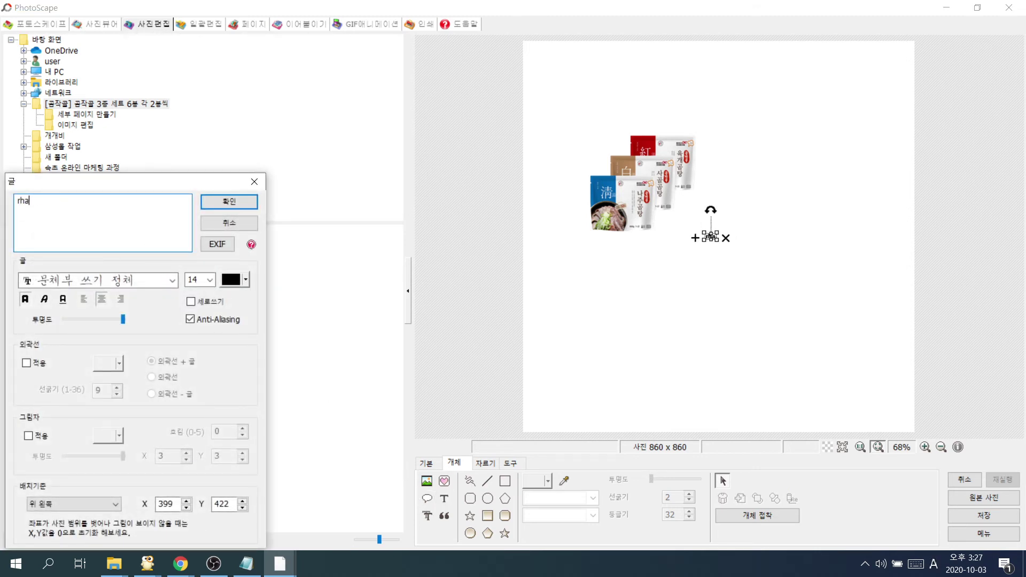
key(Hangul)
text(곰작)
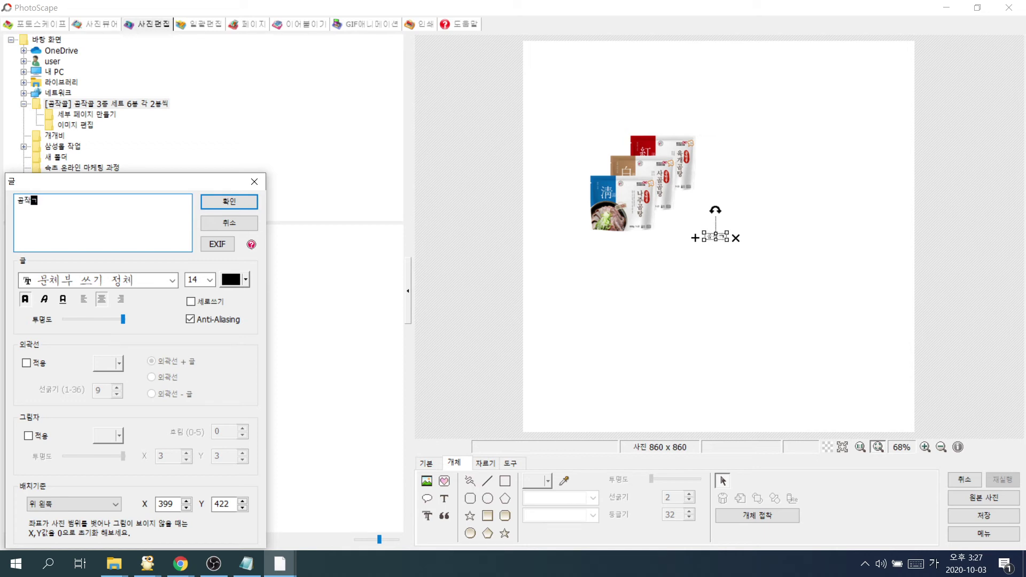
text(골 나주 곰)
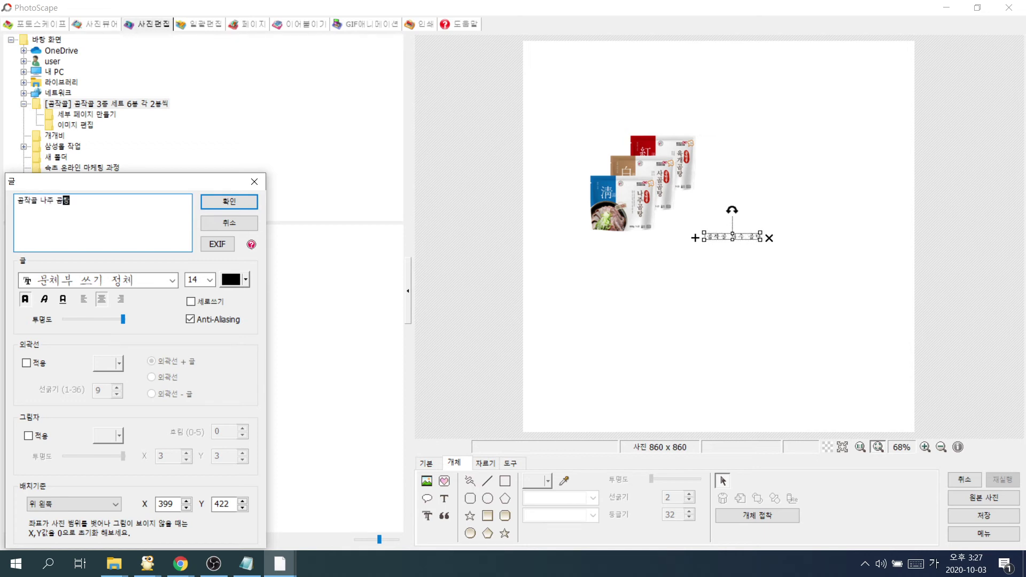
text(탕 포함 세트)
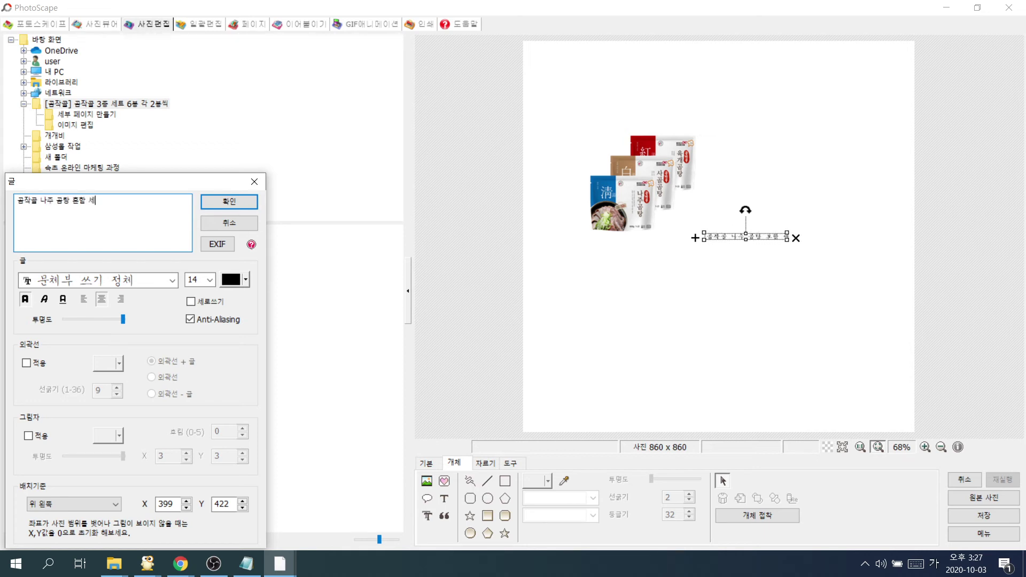
Set the product text's size to 18, leave its outline off, and close the text settings
click(112, 279)
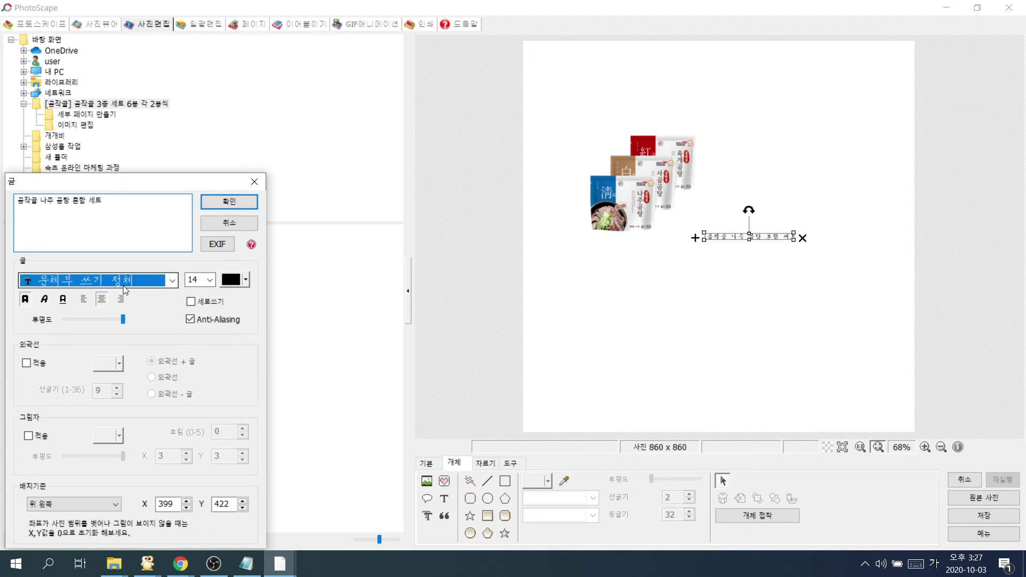
click(111, 280)
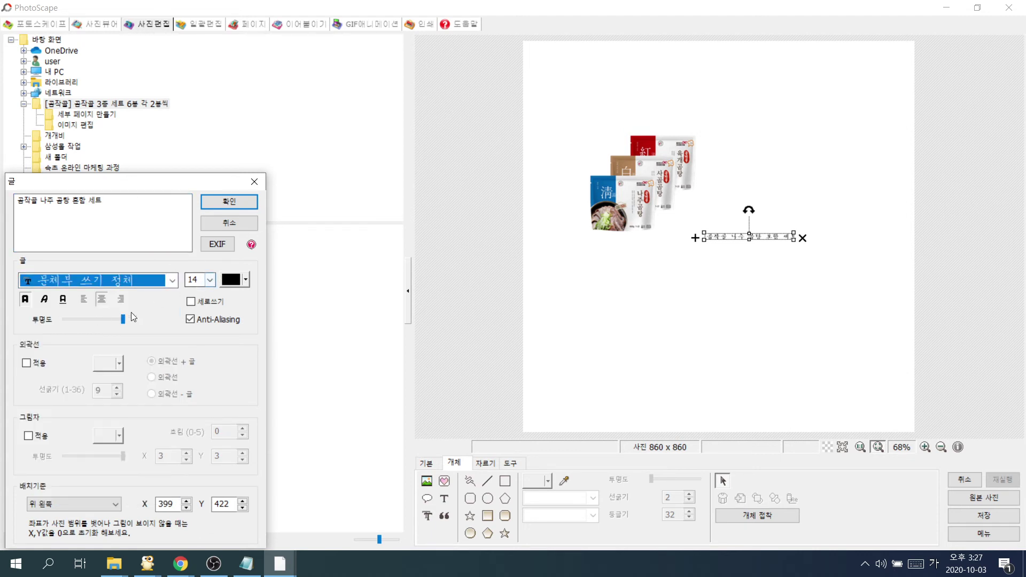
click(209, 280)
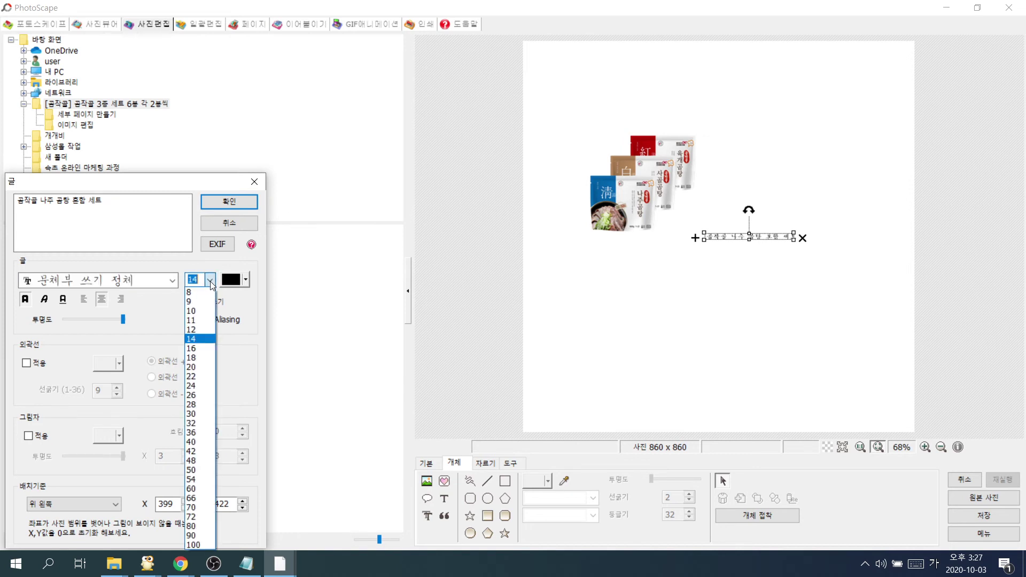
click(199, 357)
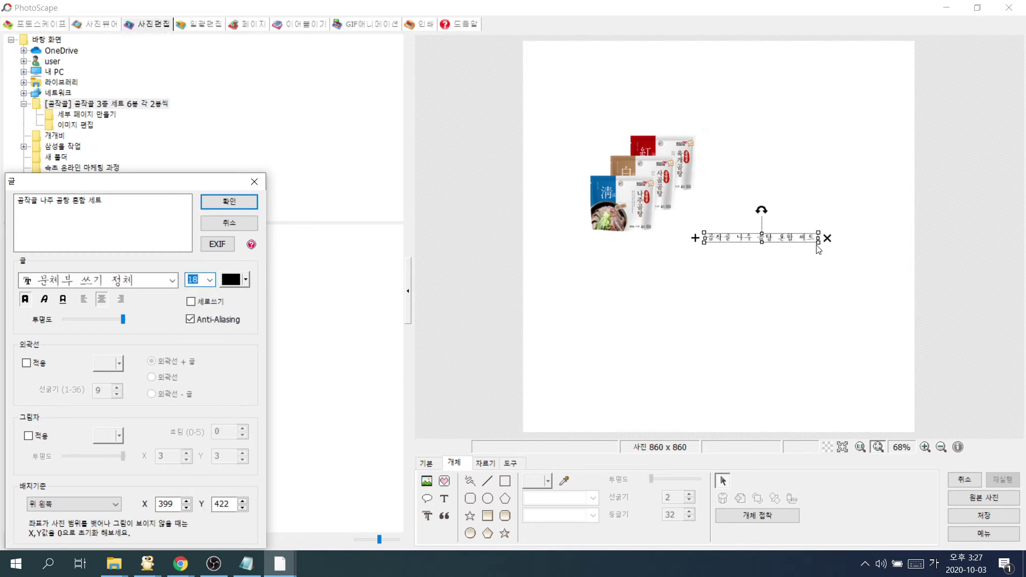
click(26, 366)
click(27, 365)
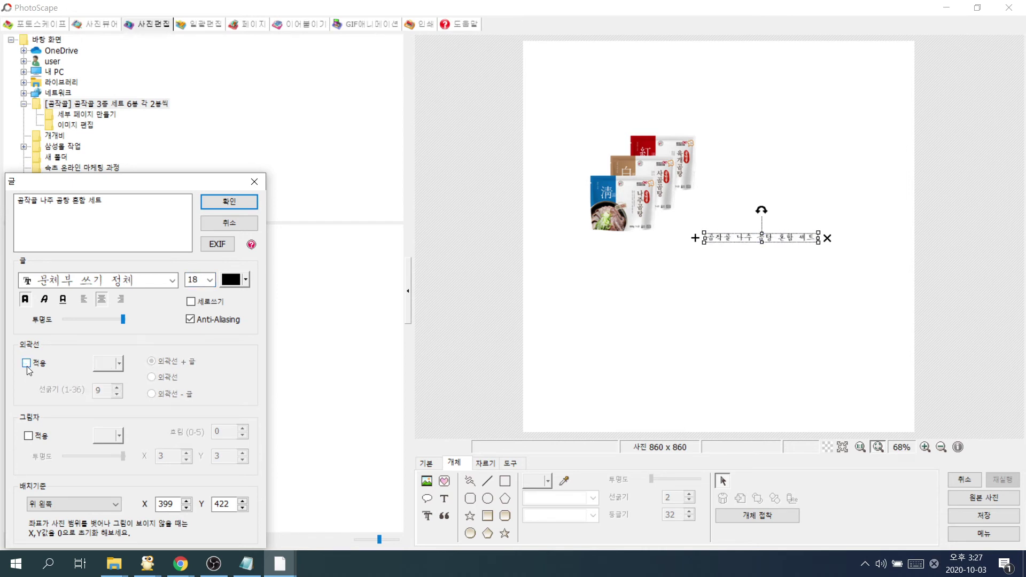
click(217, 222)
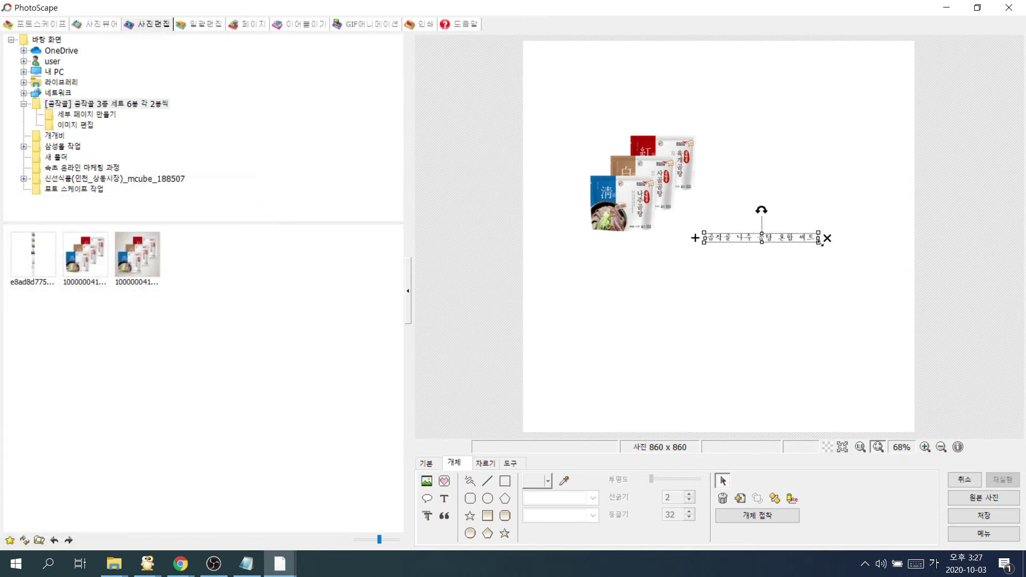
Enlarge the product title text to about two-thirds of the canvas width and place it centred near the canvas's upper edge
drag(819, 242, 1023, 264)
drag(794, 249, 635, 88)
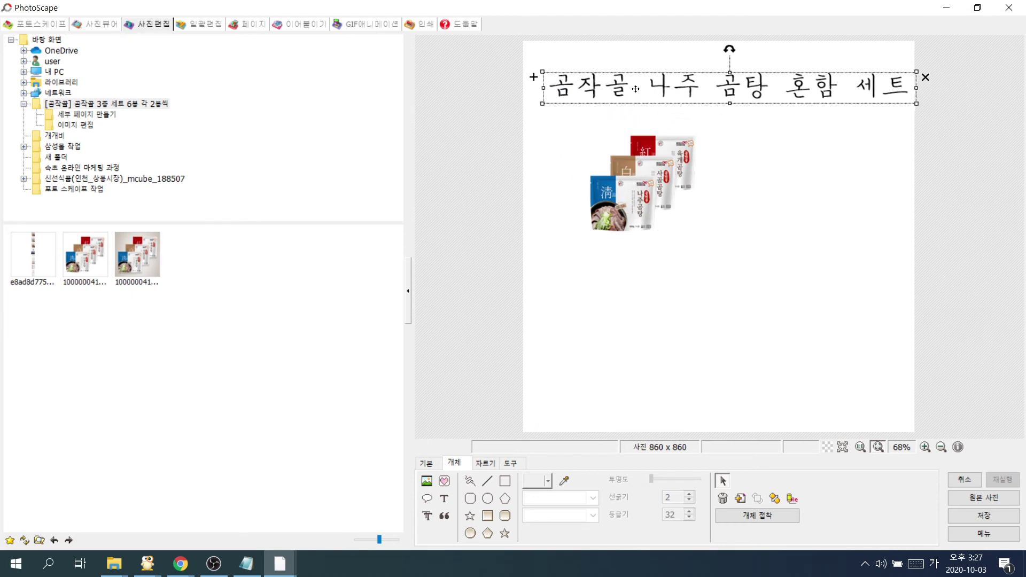
drag(543, 89, 639, 89)
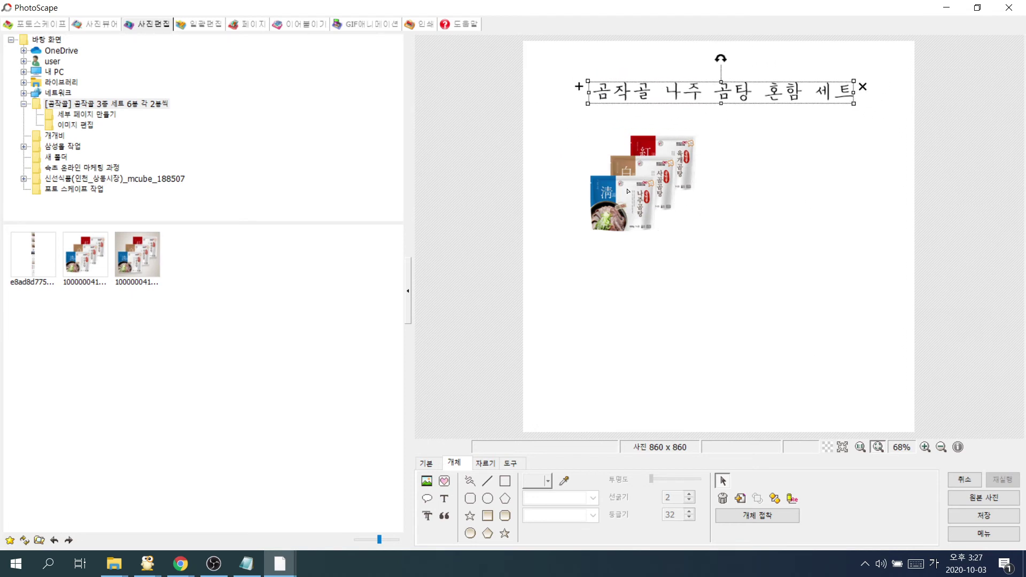
Move the product image to the horizontal centre of the canvas, just below the title, and deselect it
drag(627, 191, 712, 204)
click(668, 290)
click(694, 293)
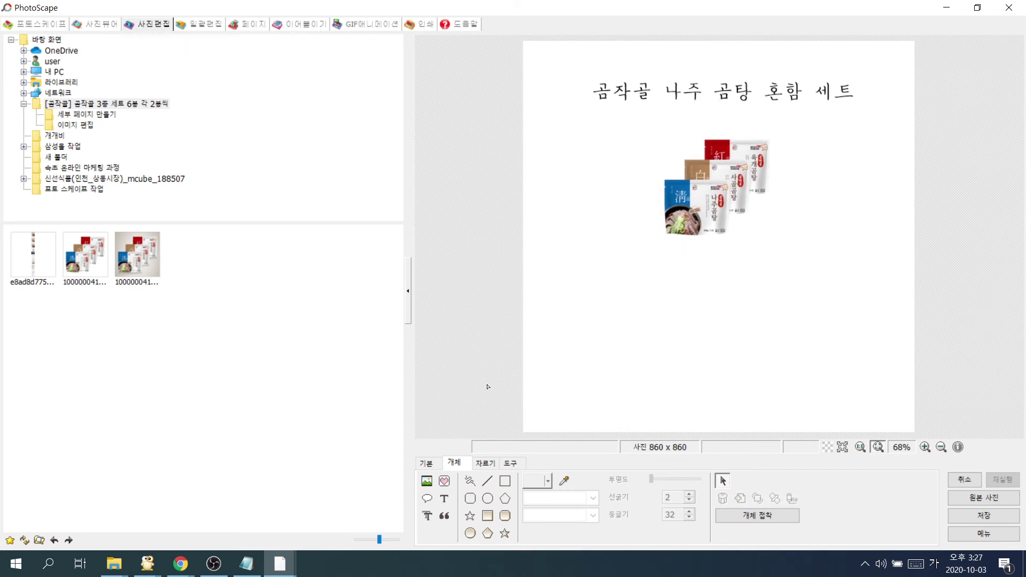
Draw a wide filled rectangle in olive green at low opacity below the product image
click(487, 516)
click(536, 486)
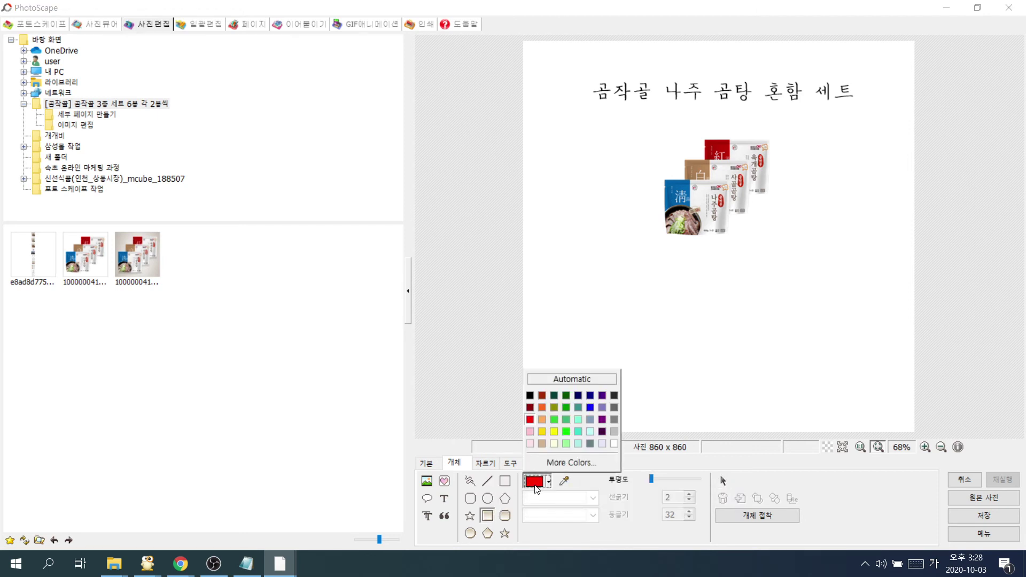
click(552, 409)
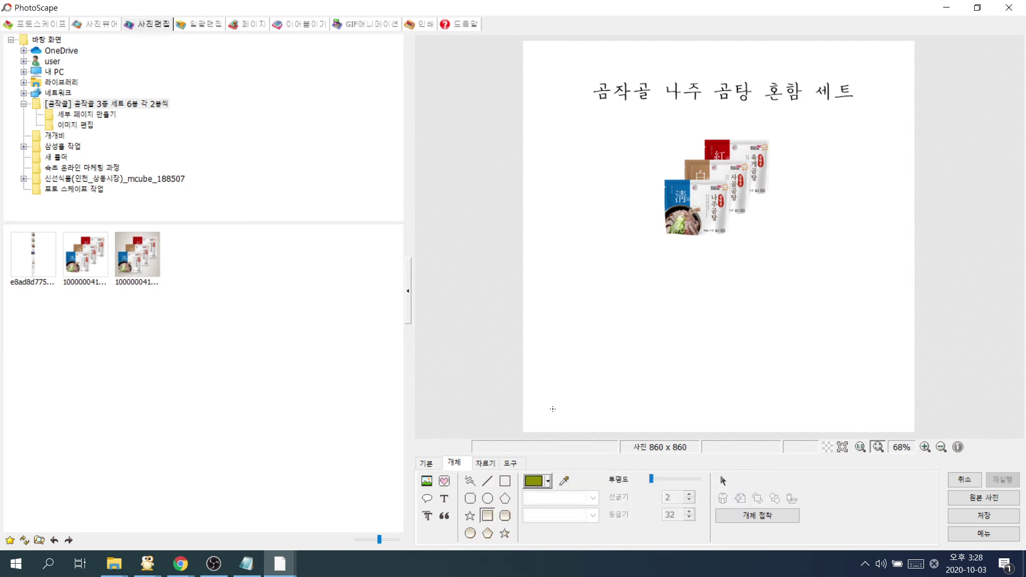
click(651, 478)
drag(572, 276, 884, 333)
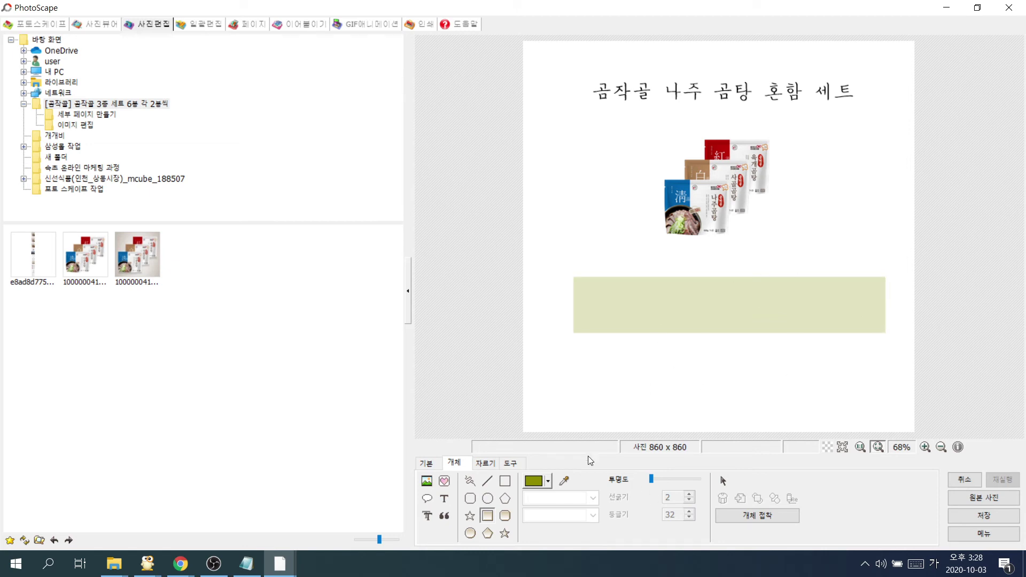
Add a text object reading "아주 맛있어요 !!!! 아이들에게 좋습니다" to the canvas
click(444, 499)
key(BackSpace)
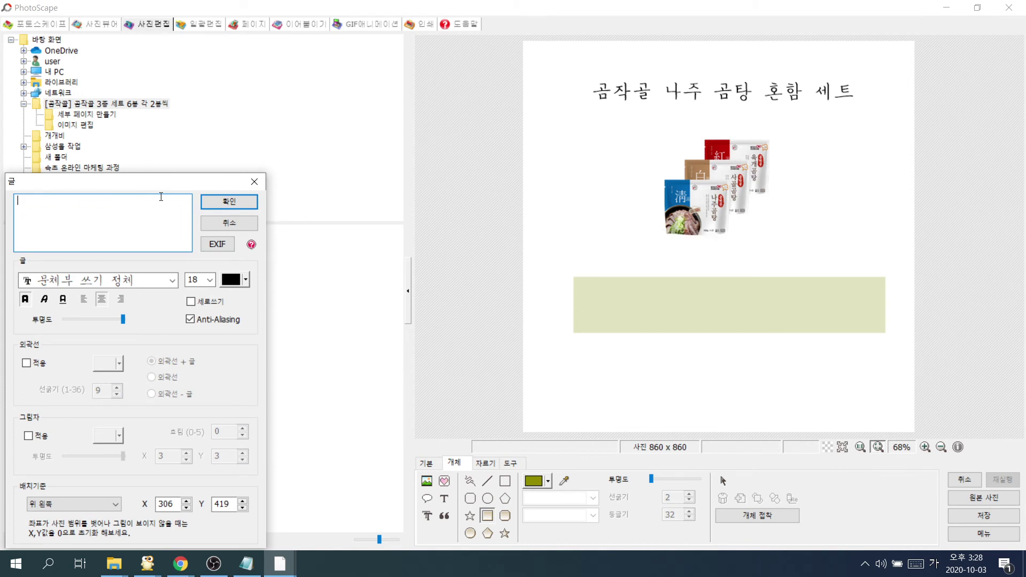
text(아주 맛이)
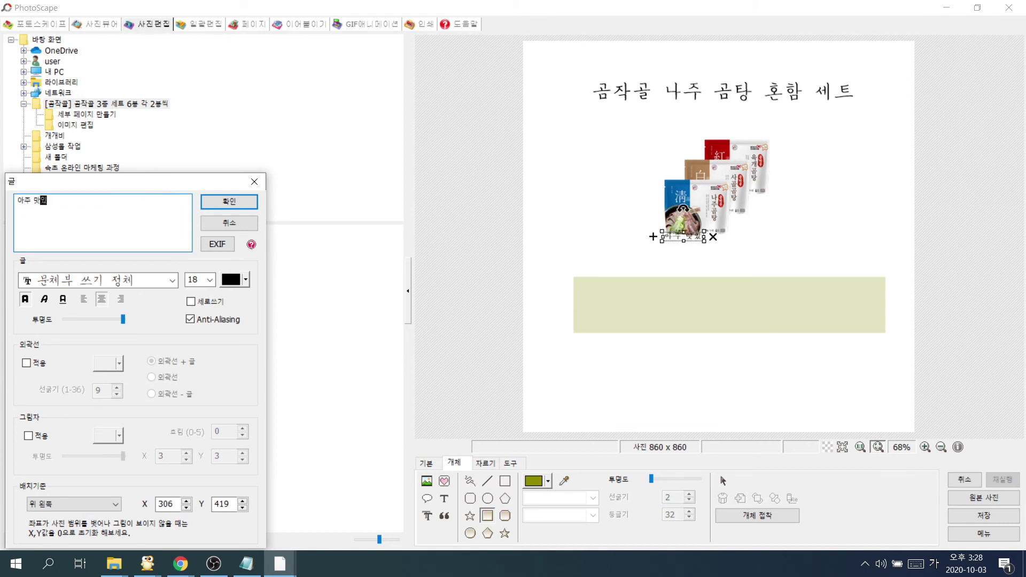
text(어요 !!!! )
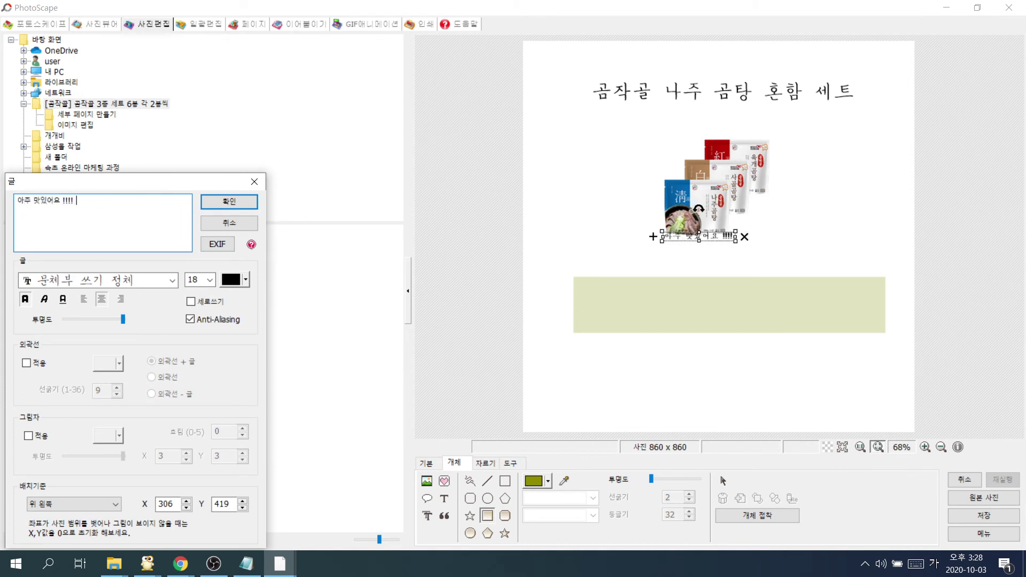
text(아이들에게 ㅈ)
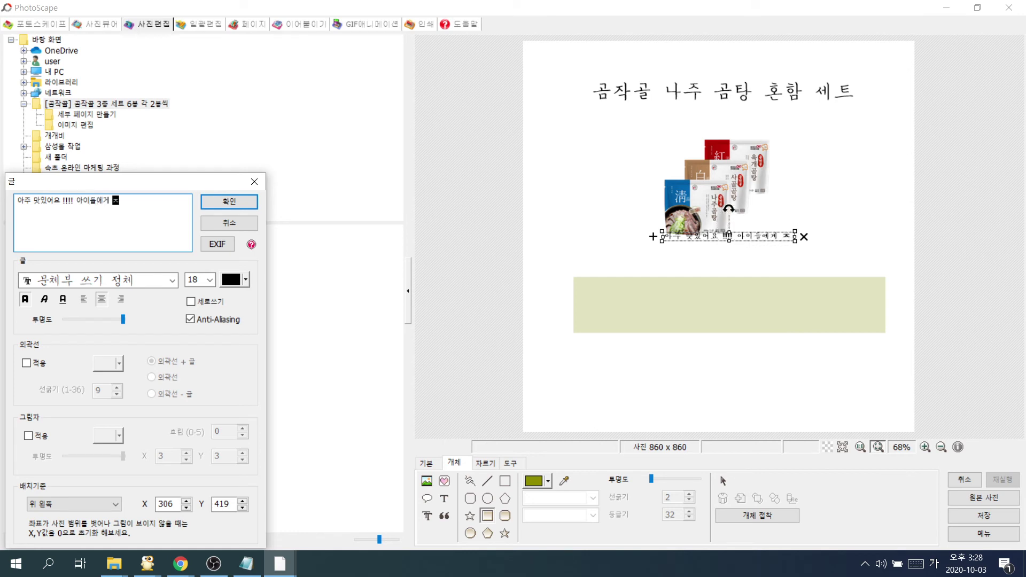
text(좋습니다)
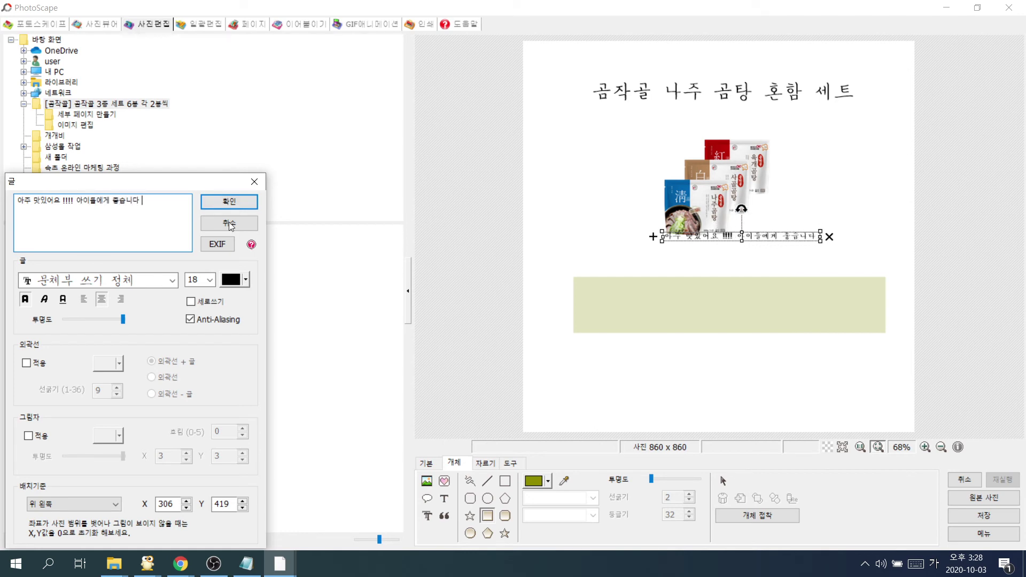
click(237, 206)
Enlarge the "아주 맛있어요" text to nearly the green rectangle's width and place it on the rectangle
drag(733, 239, 730, 302)
drag(816, 301, 964, 307)
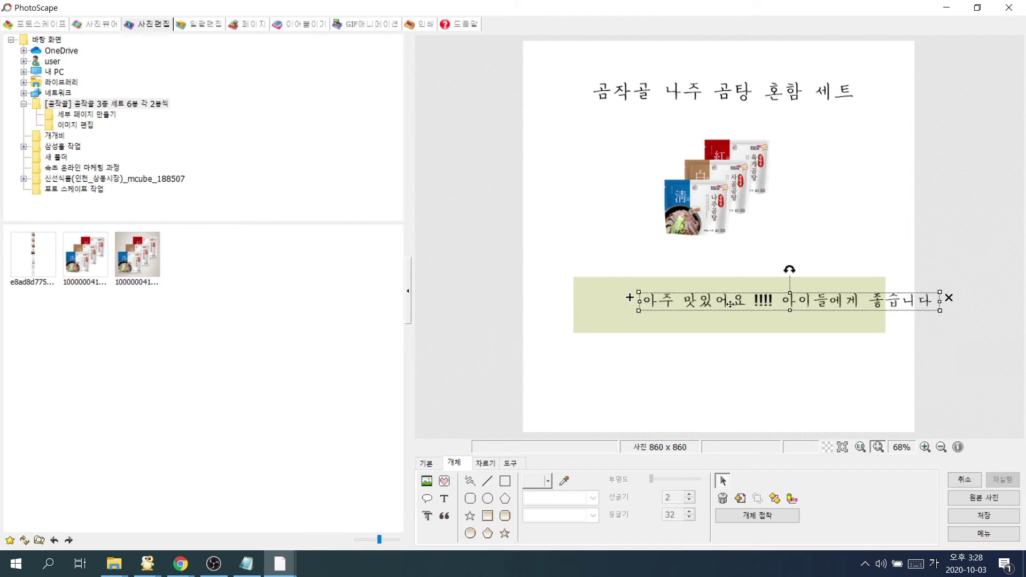
drag(734, 307, 685, 307)
Widen the green rectangle and shift it so it frames the text with a margin at both ends
click(678, 322)
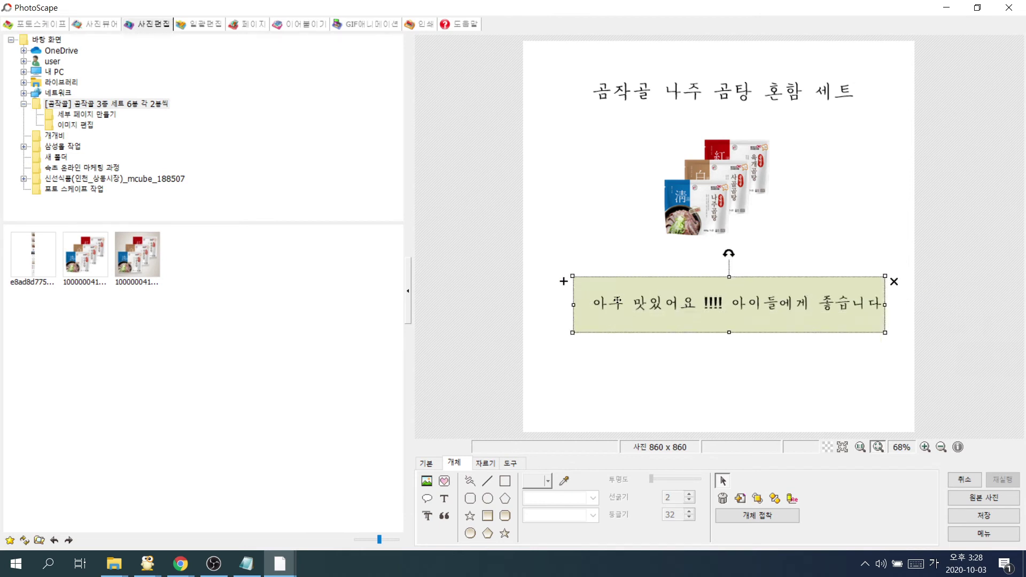
drag(573, 306, 540, 306)
drag(726, 324, 743, 324)
click(757, 353)
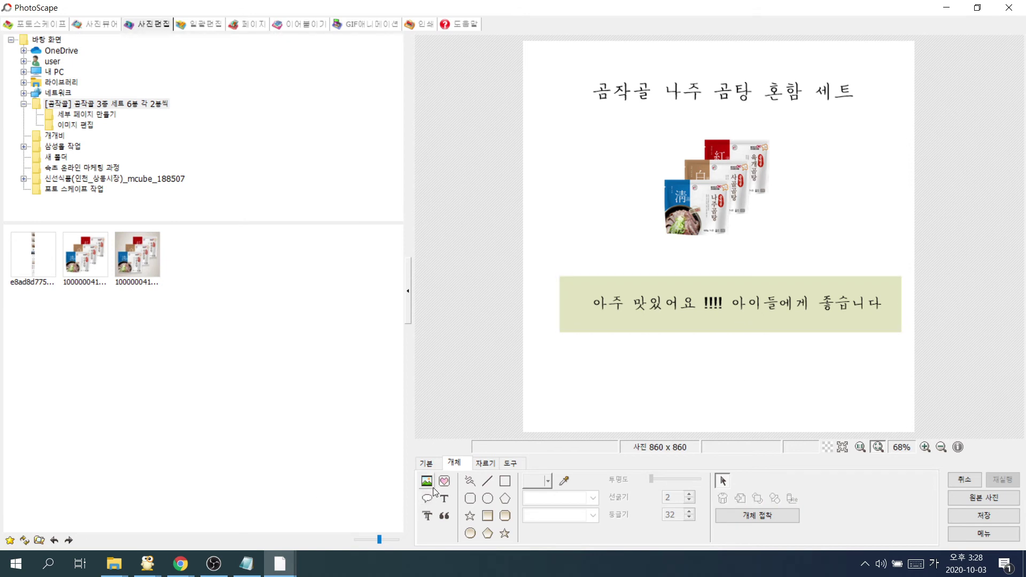
Draw one outlined circle and two filled circles of similar size in a row below the green rectangle
click(488, 498)
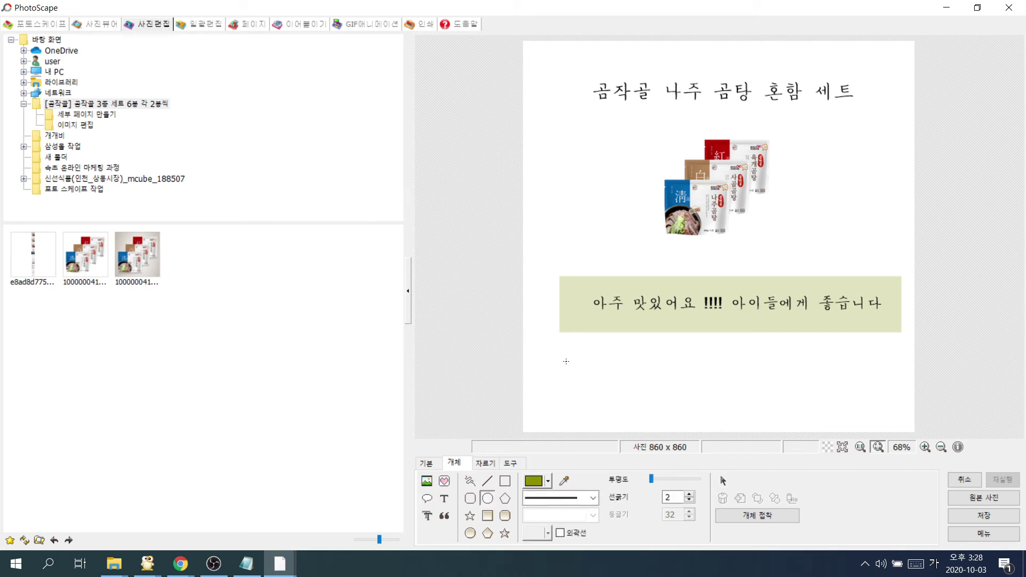
drag(561, 354, 626, 410)
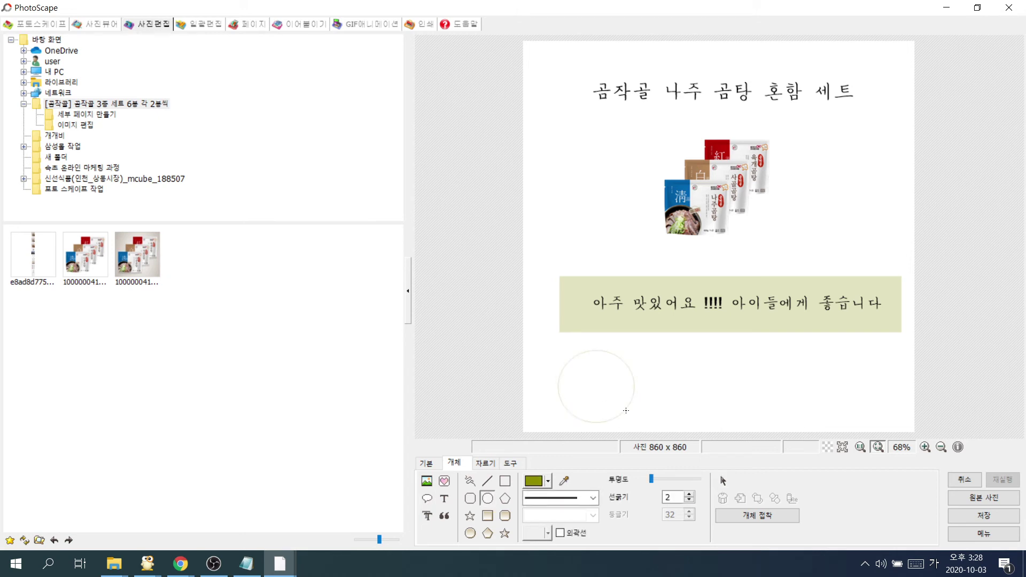
click(487, 516)
click(470, 533)
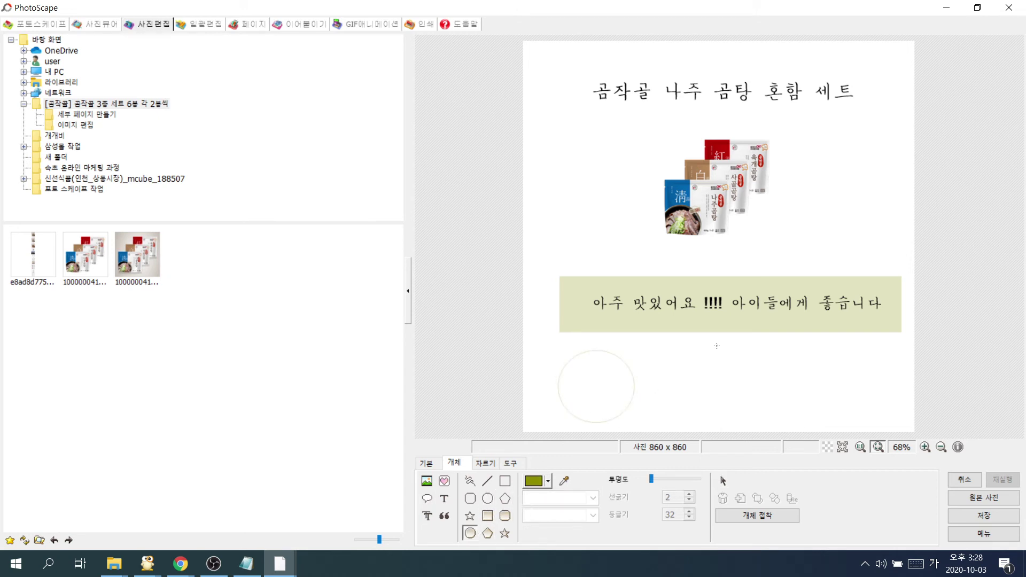
drag(665, 351, 735, 422)
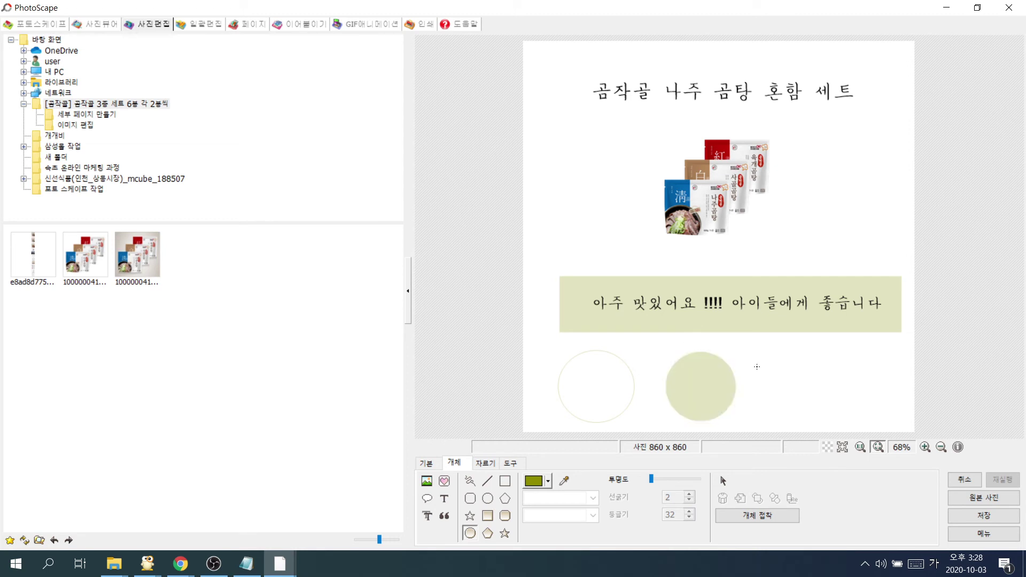
drag(758, 354, 831, 426)
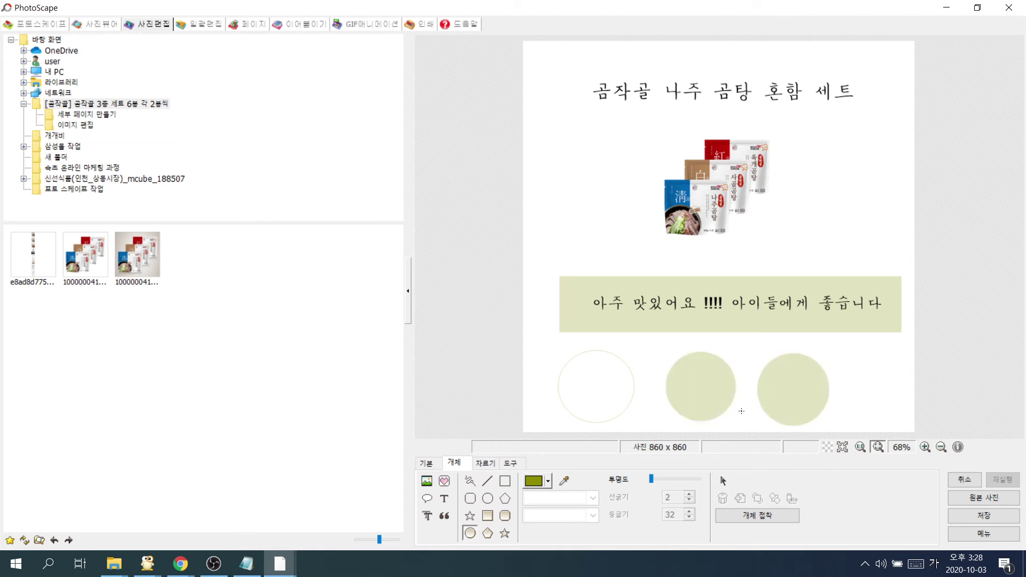
Insert the background-free product image again, shrink it, and place it inside the rightmost filled circle
click(426, 484)
click(457, 465)
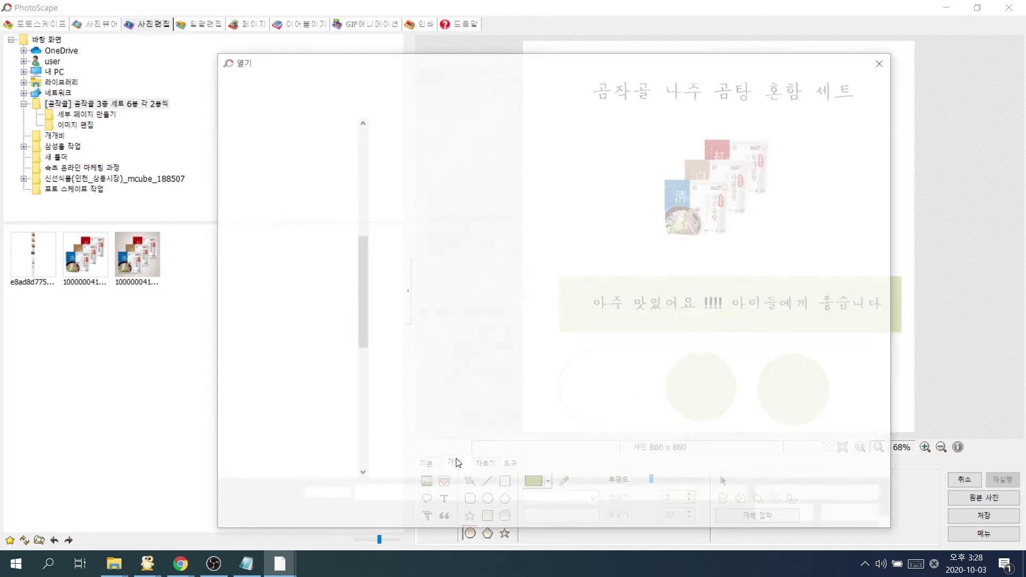
double_click(627, 201)
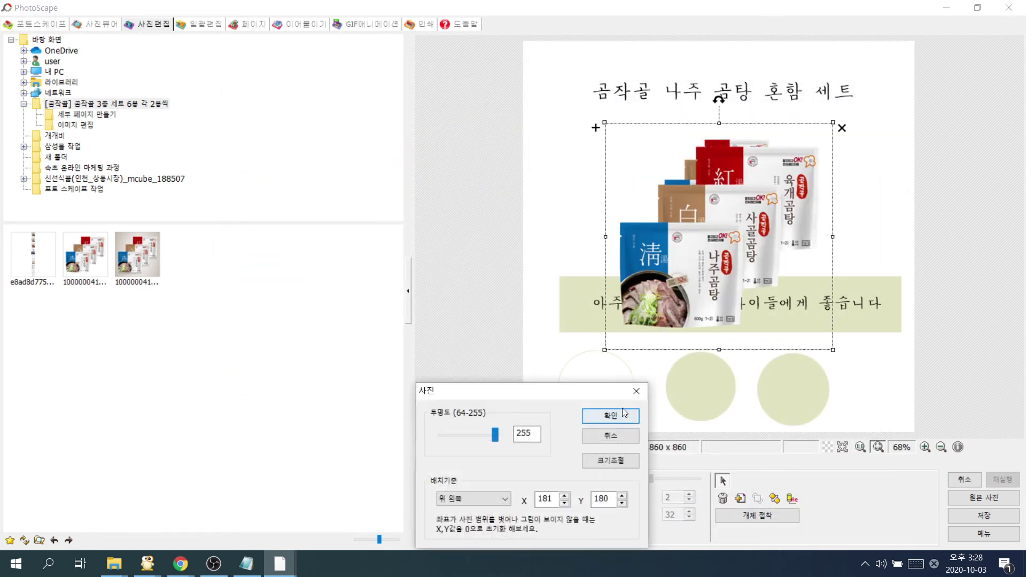
click(617, 416)
drag(833, 349, 672, 190)
drag(618, 152, 771, 389)
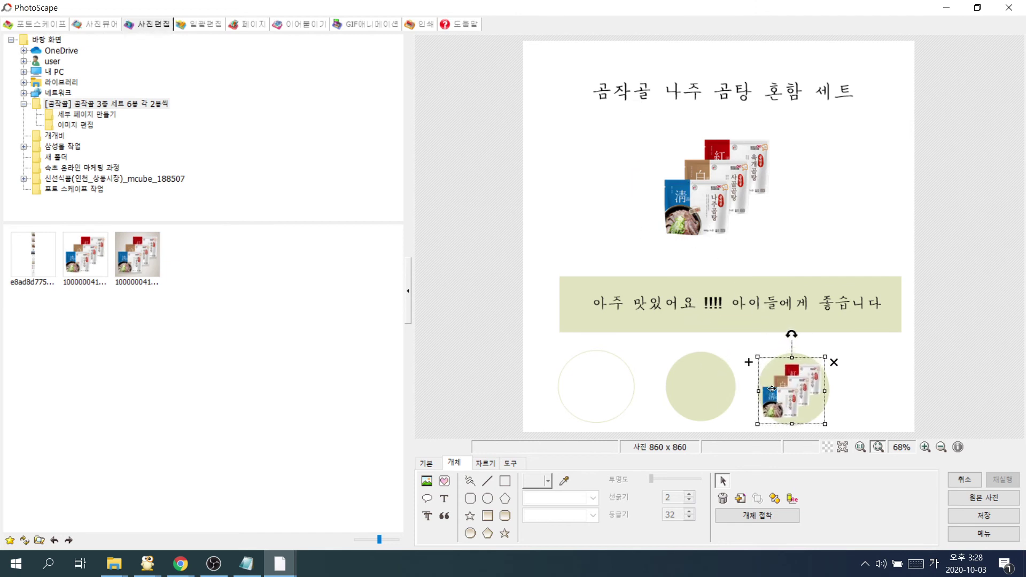
Enlarge the rightmost filled circle, move it to the right of the main product image, and place the small product image inside it
click(826, 409)
click(820, 402)
drag(816, 388, 903, 273)
click(807, 406)
click(799, 304)
drag(742, 370, 845, 208)
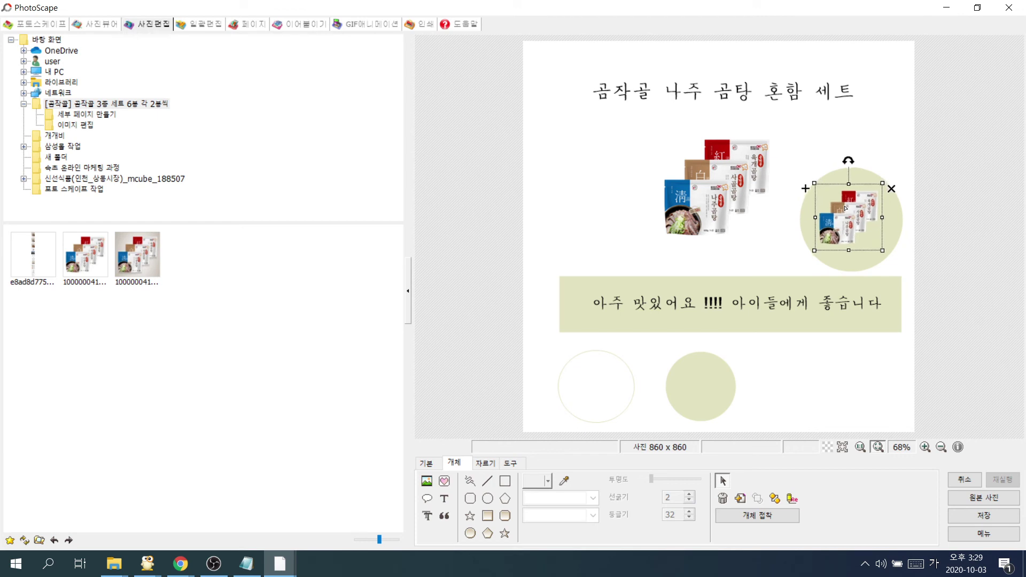
click(781, 237)
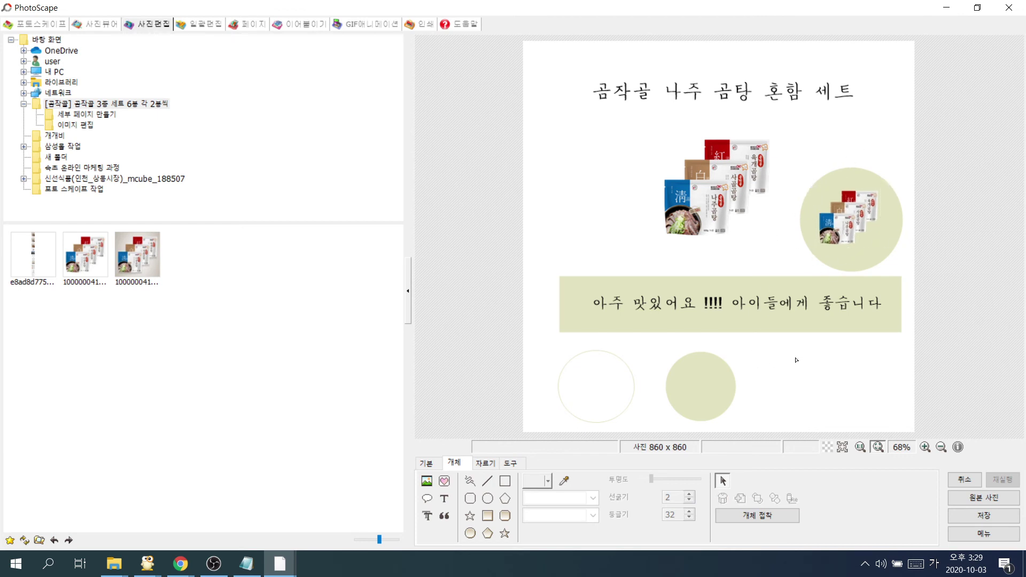
Delete the filled circle and the outlined circle remaining below the green rectangle
click(729, 371)
key(Delete)
click(629, 401)
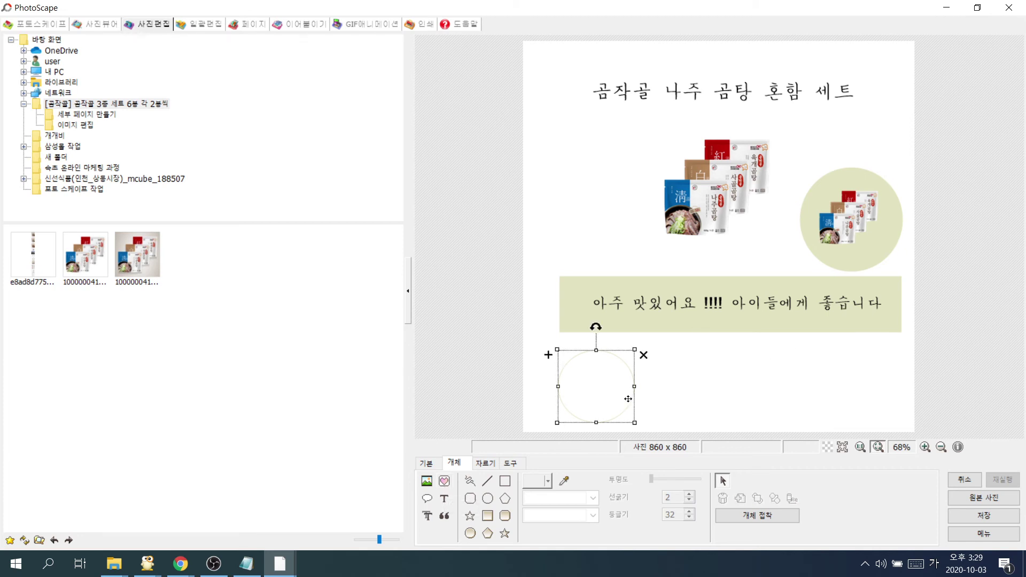
key(Delete)
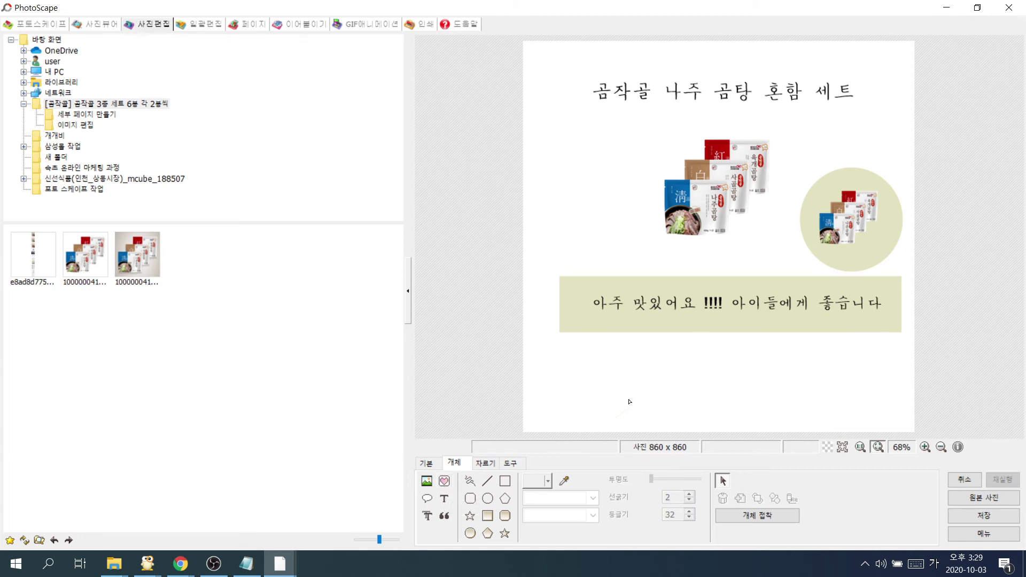
Look through the icon library's categories, including stationery (문방구), travel (여행) and Christmas (크리스마스)
click(444, 481)
click(236, 219)
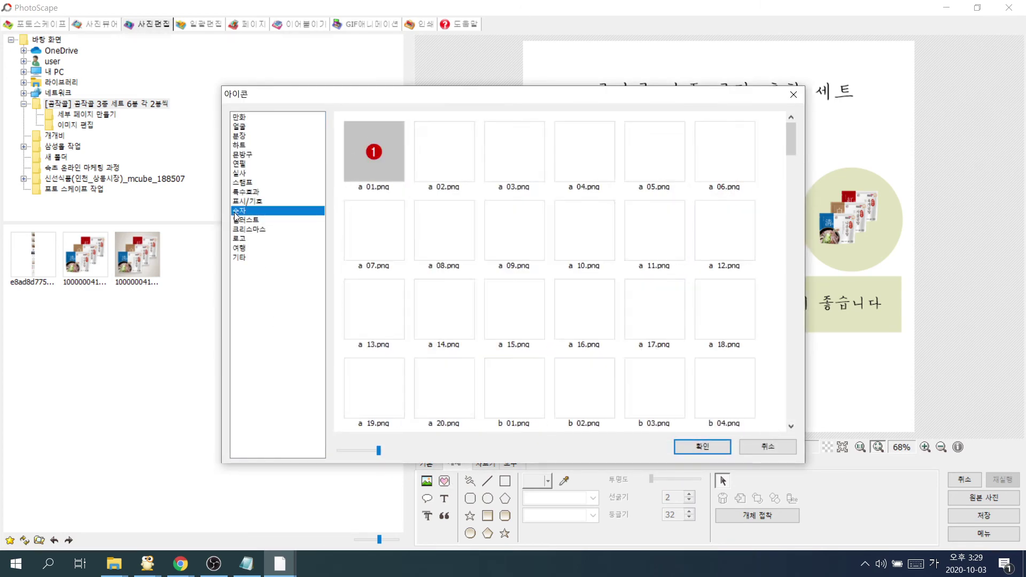
click(242, 127)
click(238, 155)
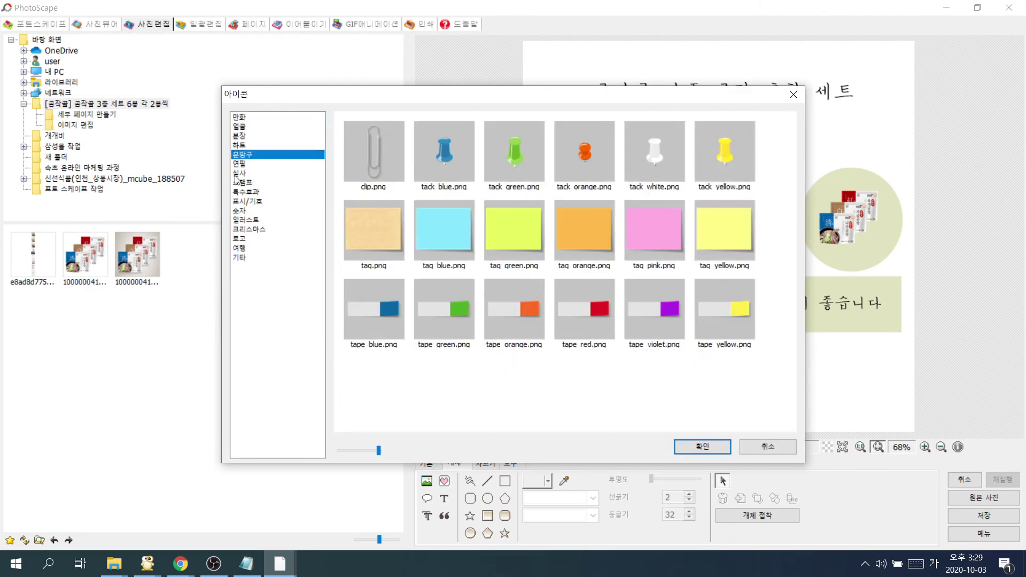
click(239, 173)
click(239, 201)
click(235, 229)
click(235, 247)
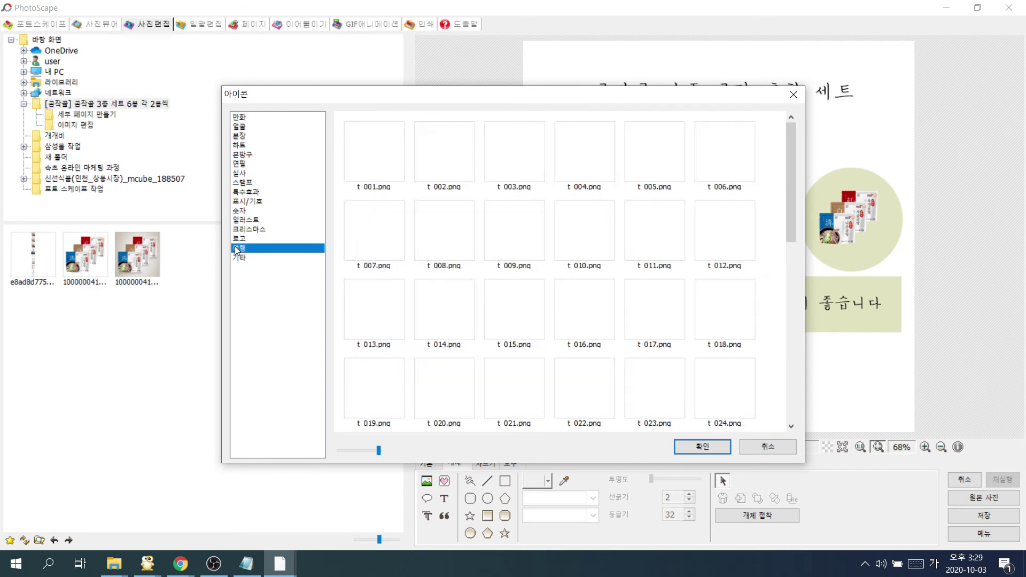
click(241, 229)
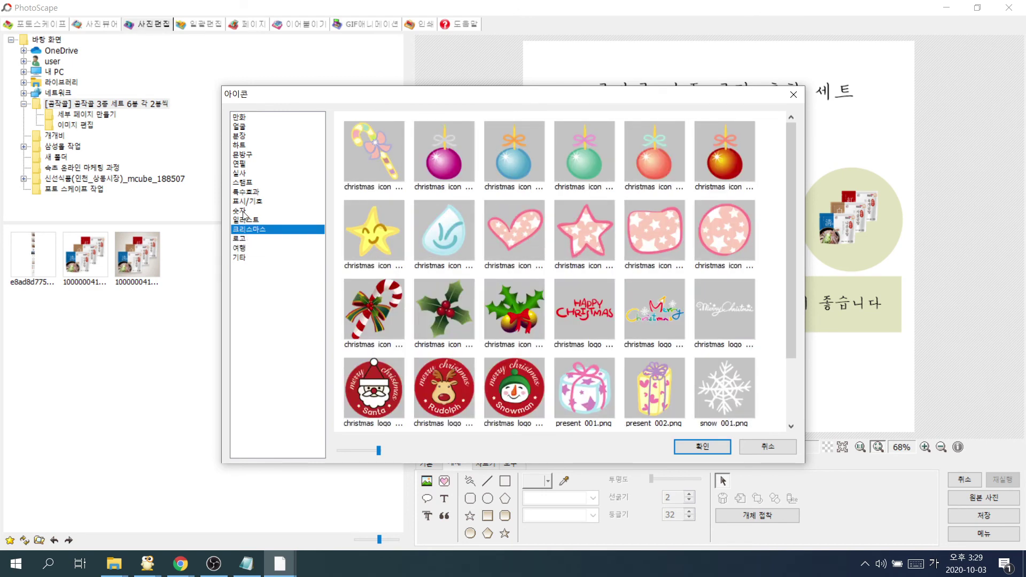
Insert the red heart number 1 icon (f_01.png) from the 숫자 category and place it, slightly enlarged, below the green rectangle's left part
click(243, 211)
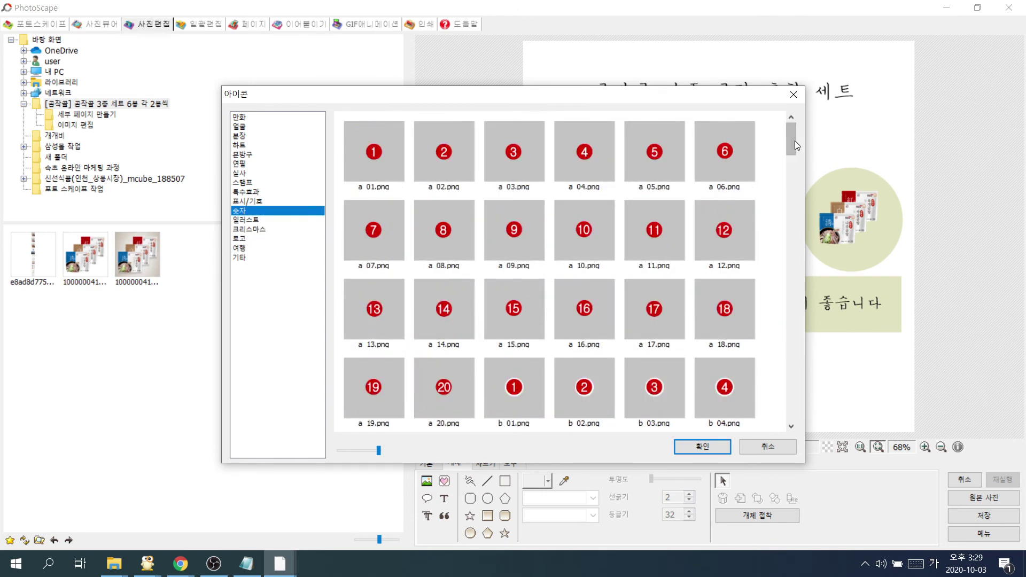
drag(794, 140, 797, 256)
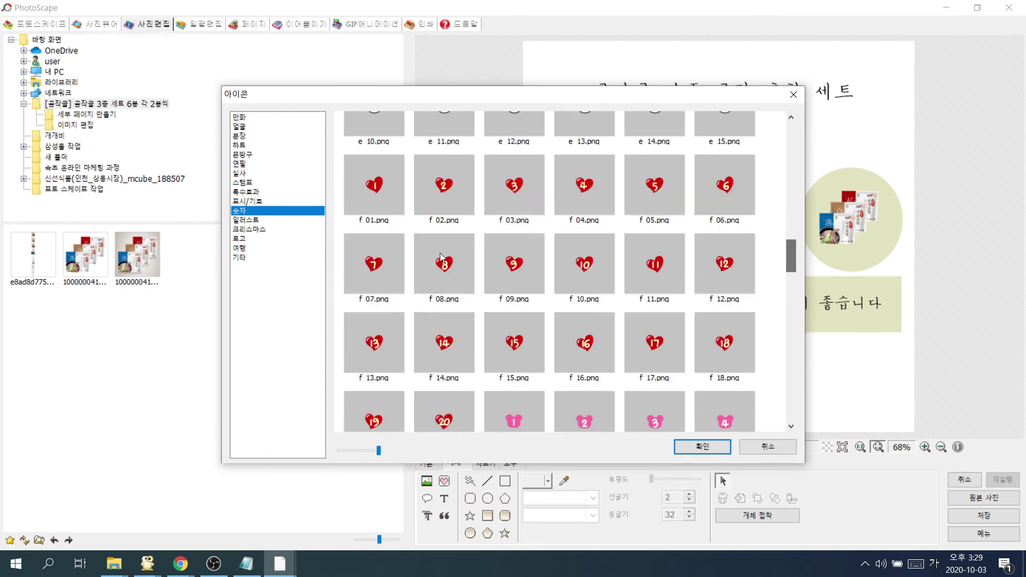
double_click(378, 184)
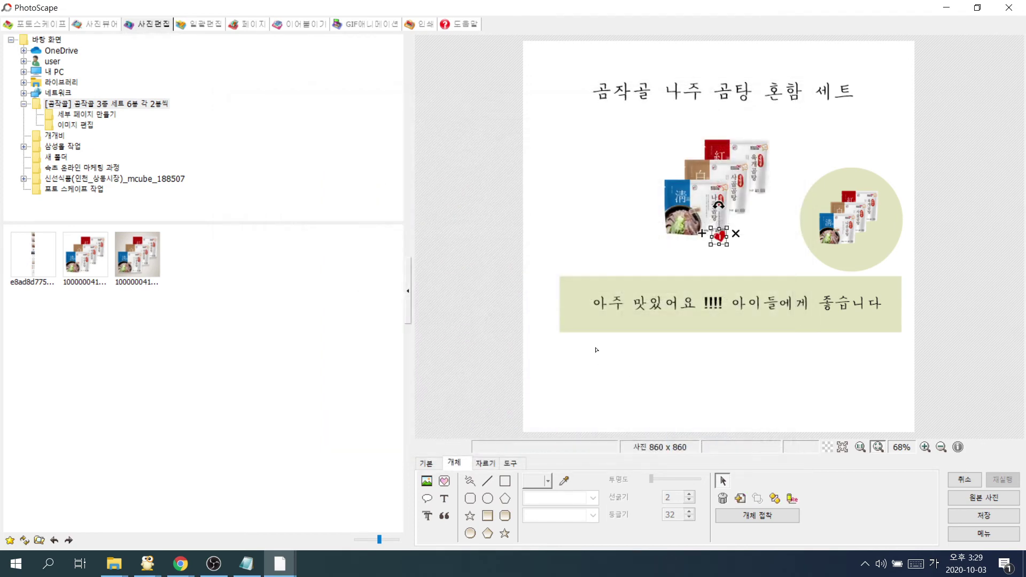
drag(719, 237, 608, 386)
click(661, 388)
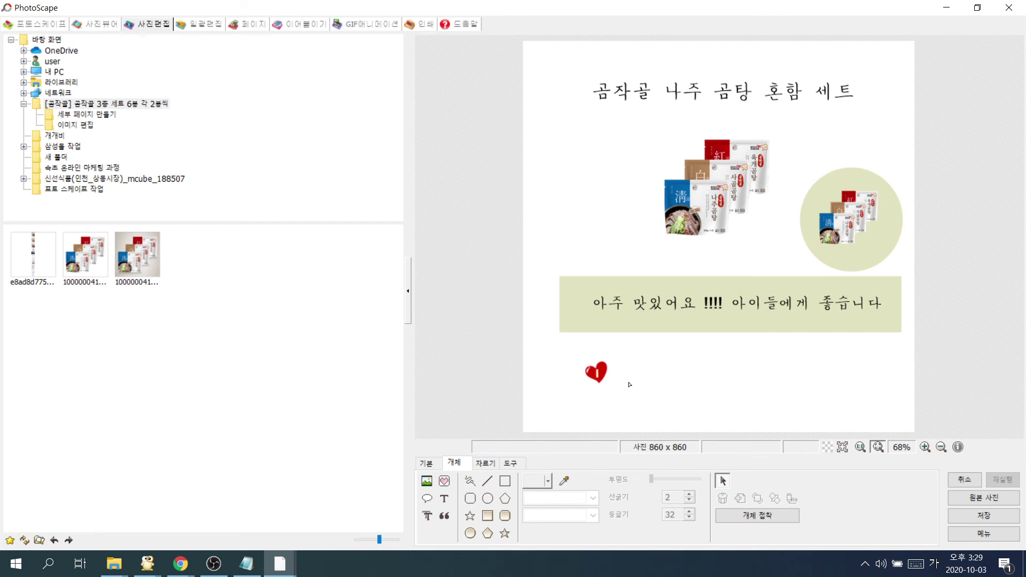
Add the text "조리 하기가 편합니다." to the page in the current font at size 18
click(444, 498)
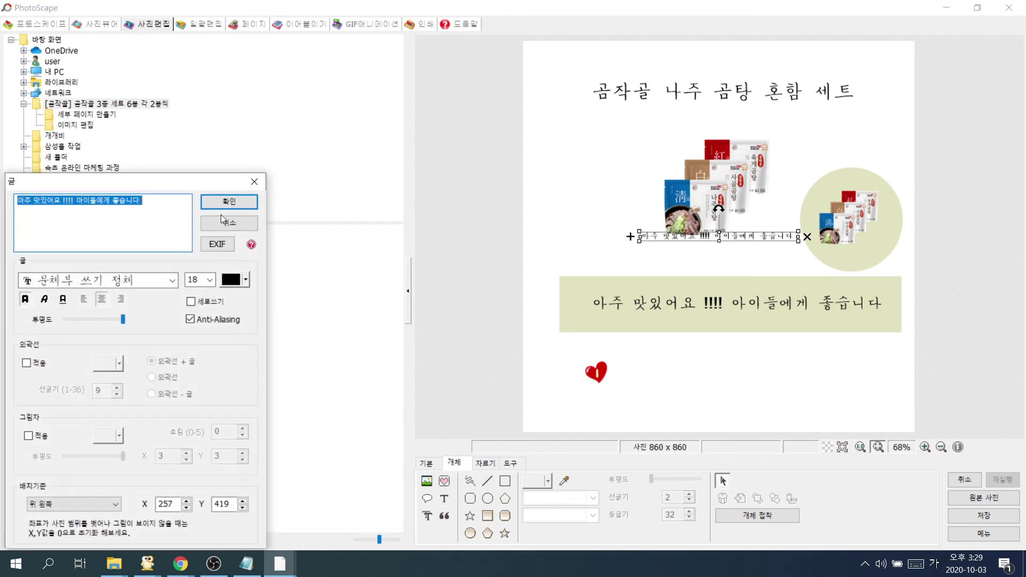
key(BackSpace)
text(조리 하)
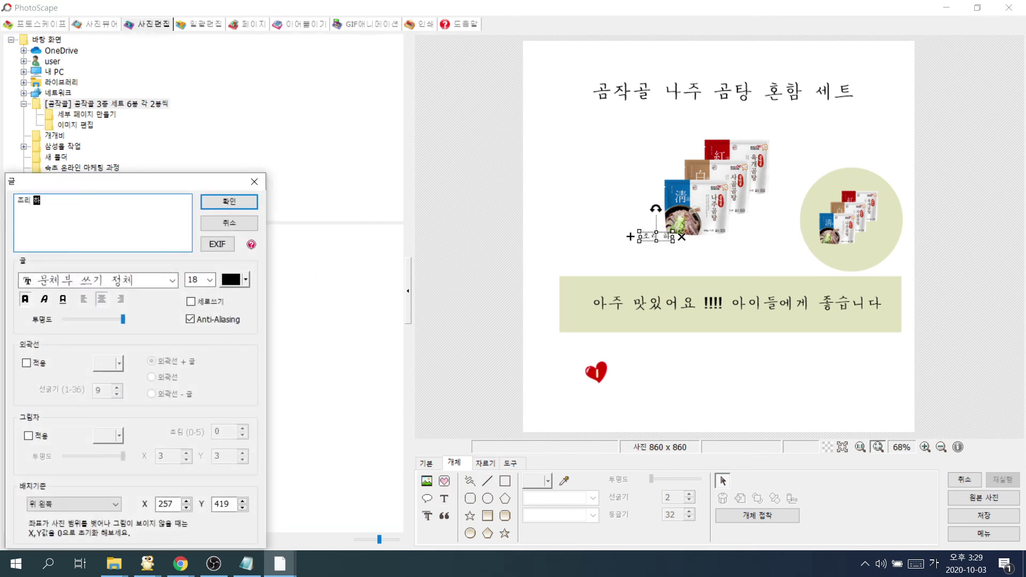
text(기가 편합니다.)
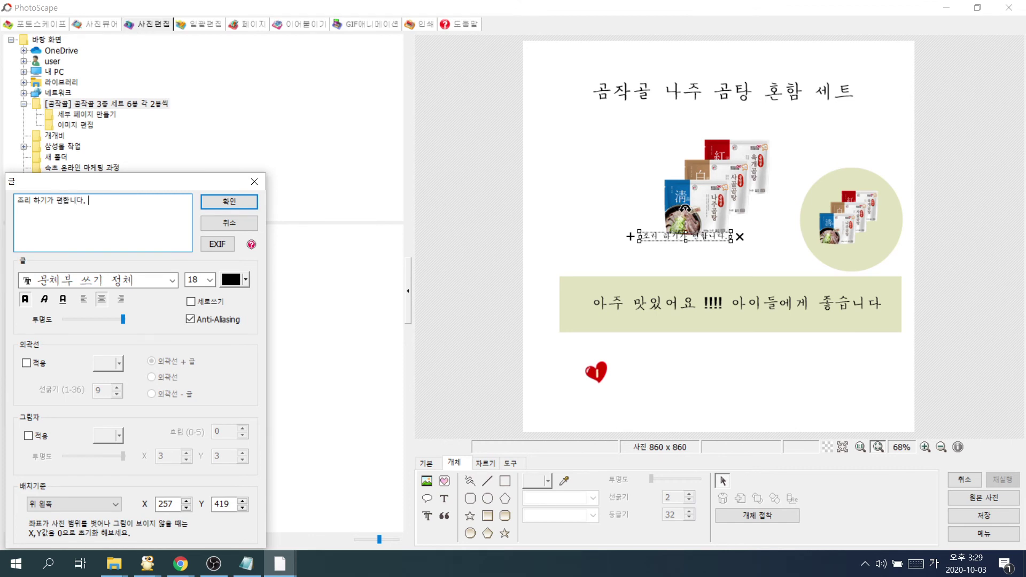
click(249, 202)
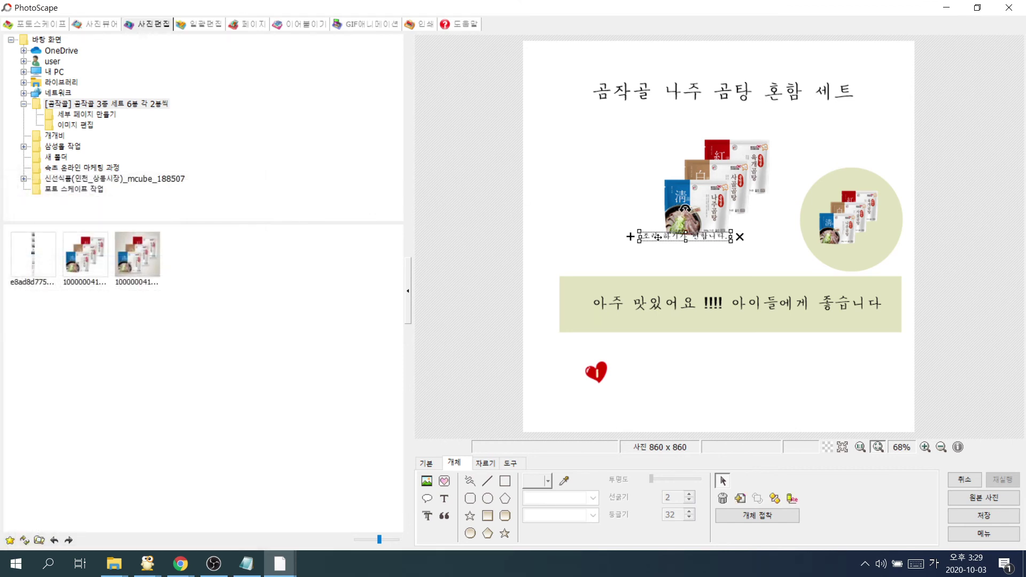
Place the new text beside the red heart icon and enlarge it to about twice its width
drag(657, 237, 638, 372)
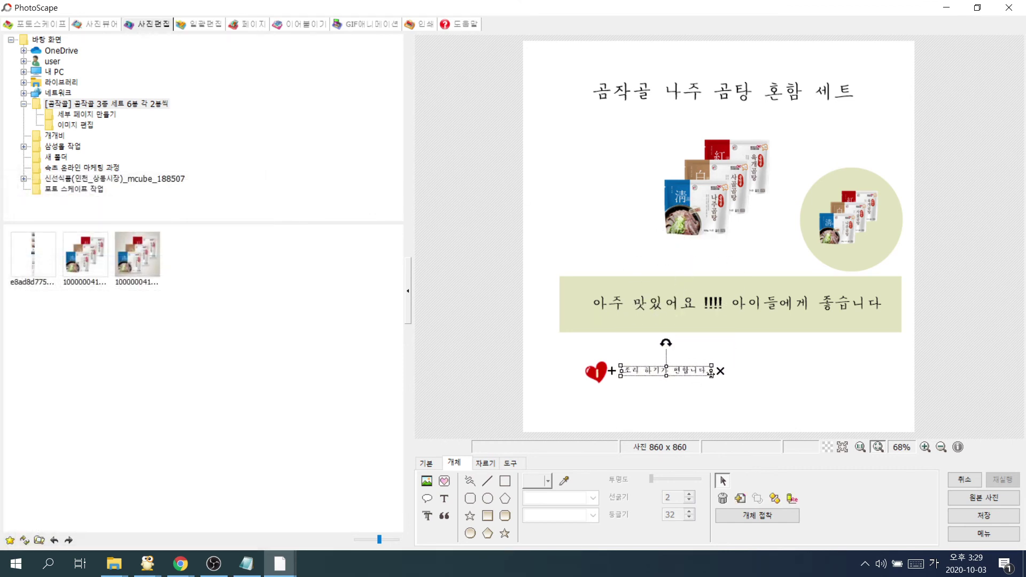
drag(711, 374, 802, 380)
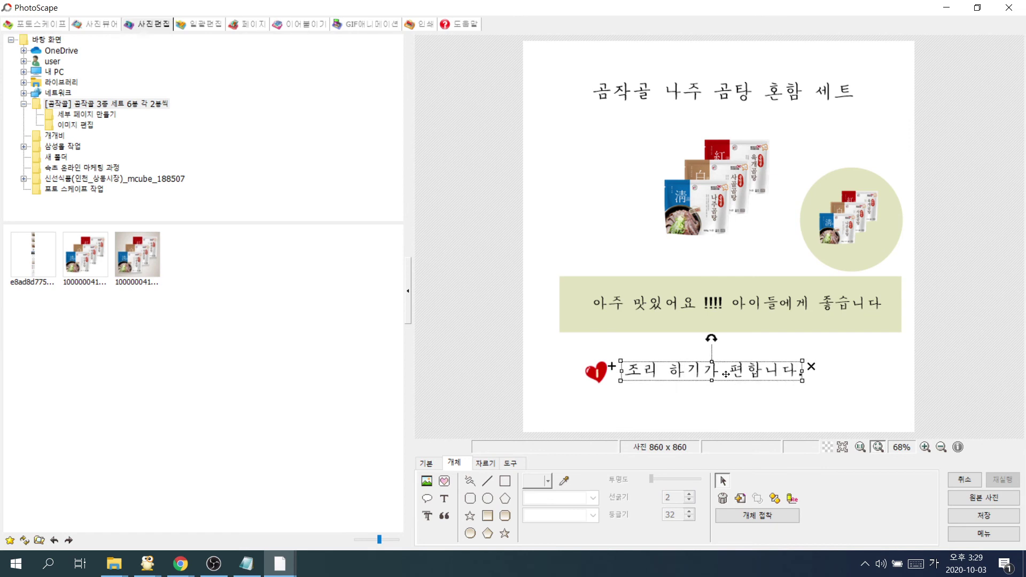
click(724, 401)
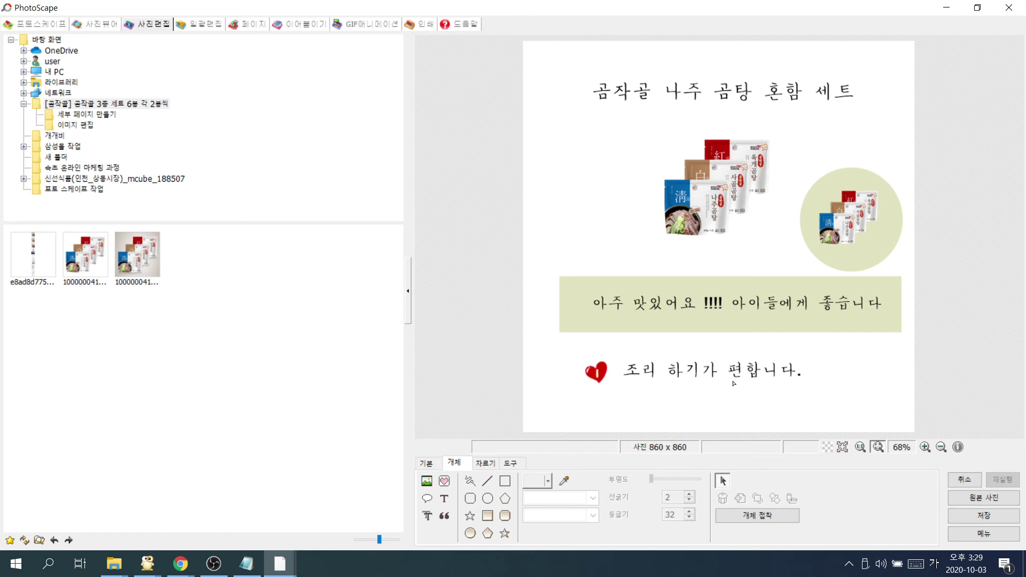
click(733, 383)
click(801, 436)
click(444, 480)
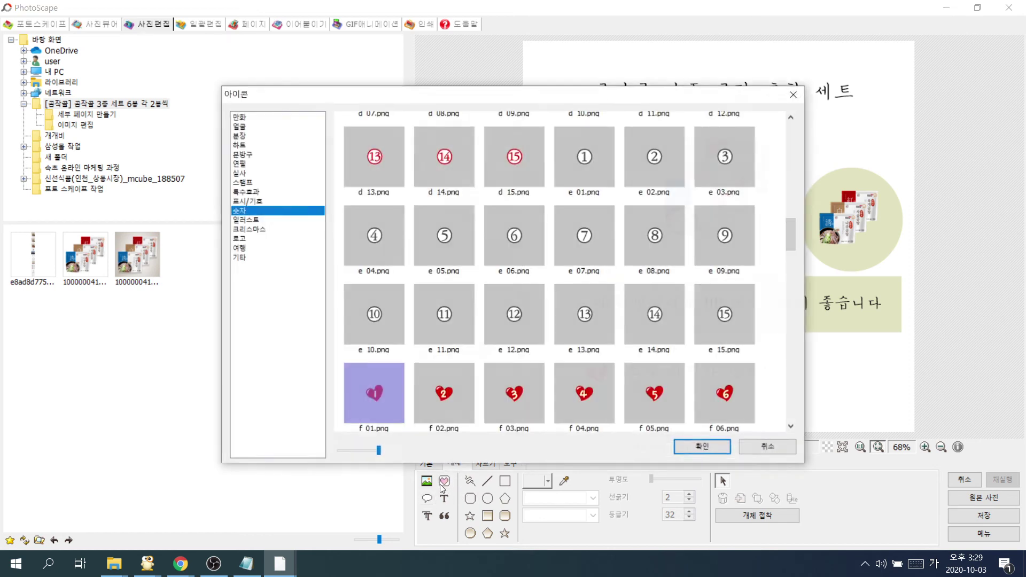
click(758, 448)
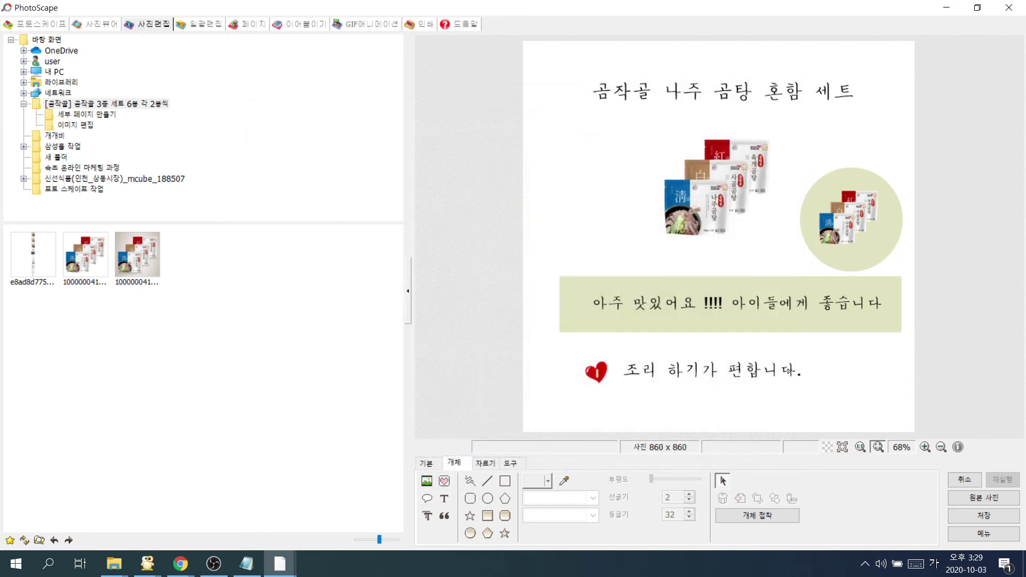
Insert a hand_01 speech balloon and place it in the empty area left of the main product image
click(426, 498)
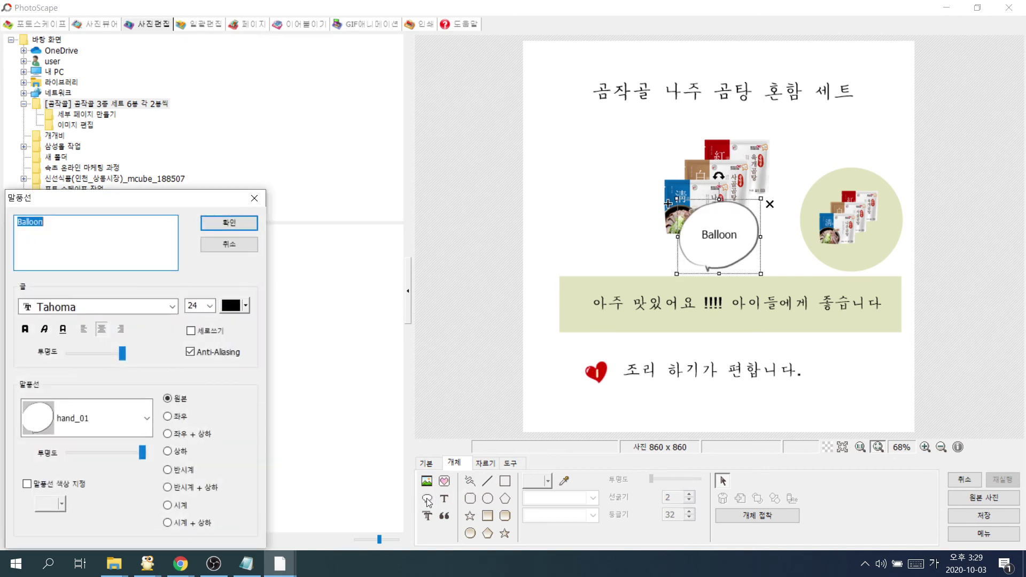
click(93, 417)
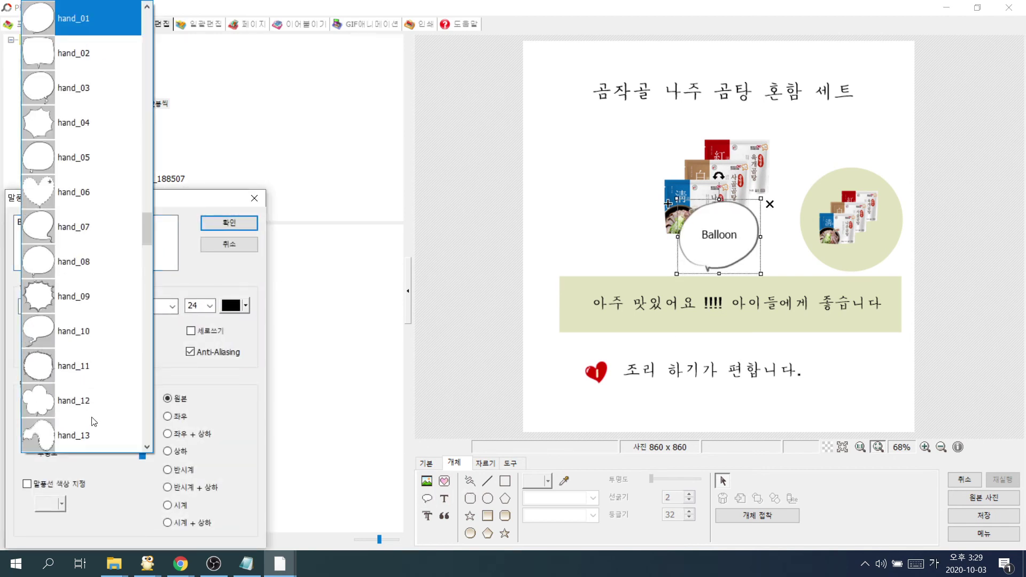
click(80, 24)
click(225, 231)
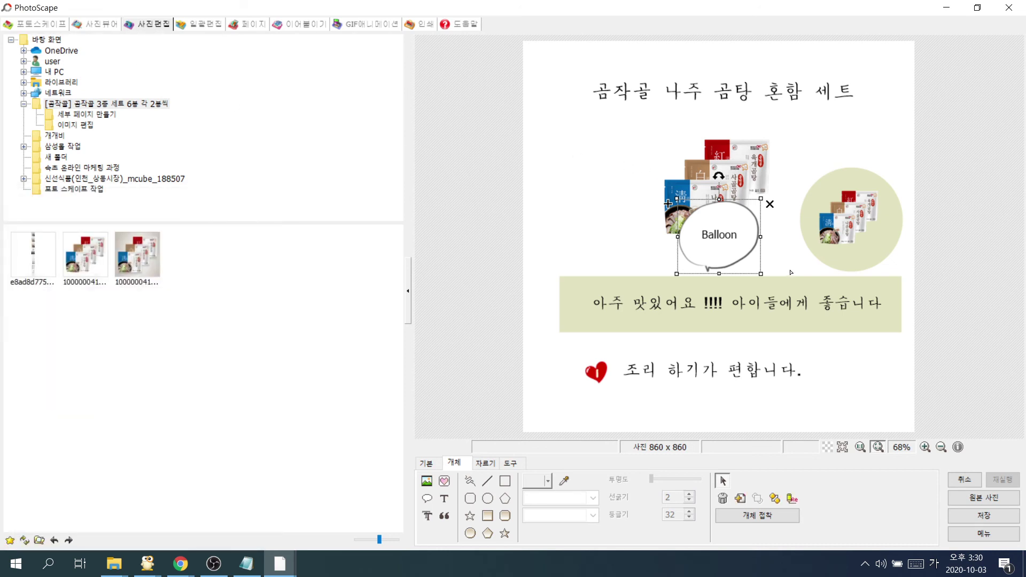
drag(720, 246, 597, 191)
Replace the speech balloon's placeholder text with "와 !! 놀랐어요"
double_click(598, 191)
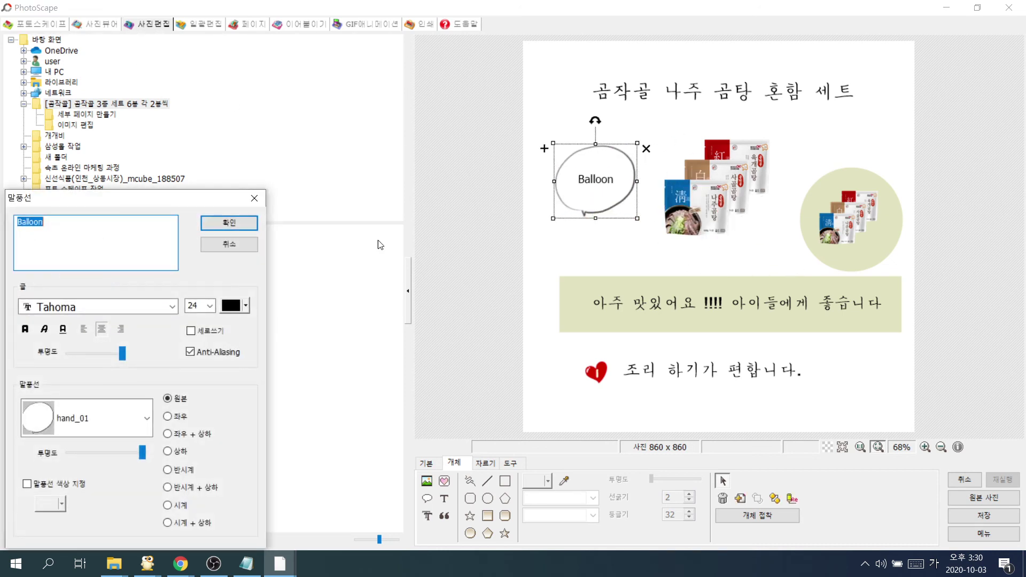
click(106, 251)
key(BackSpace)
key(BackSpace)
key(BackSpace)
key(BackSpace)
key(BackSpace)
key(BackSpace)
key(BackSpace)
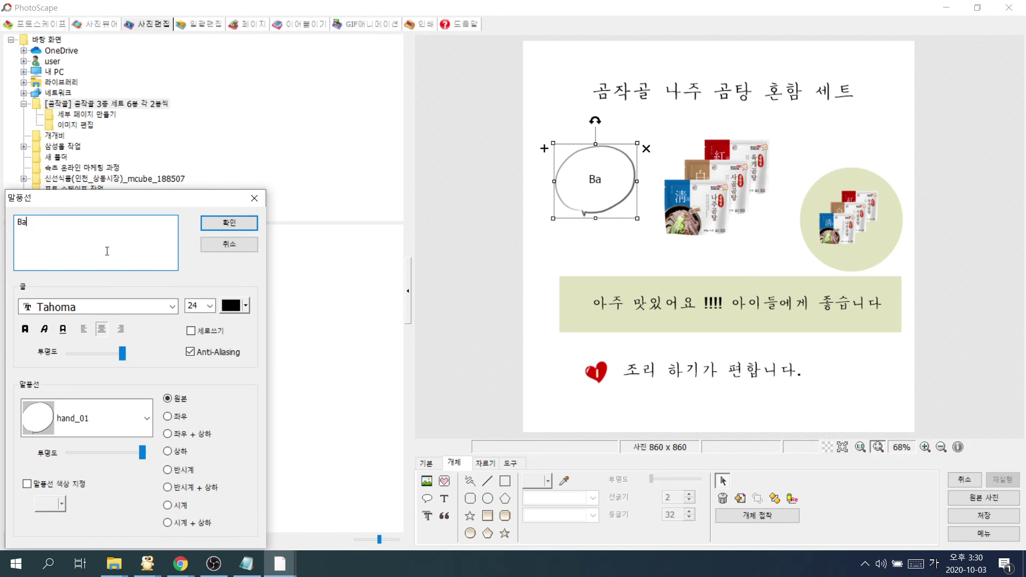
text(아)
key(BackSpace)
text(와)
key(BackSpace)
text(와 !! 놀랐덩)
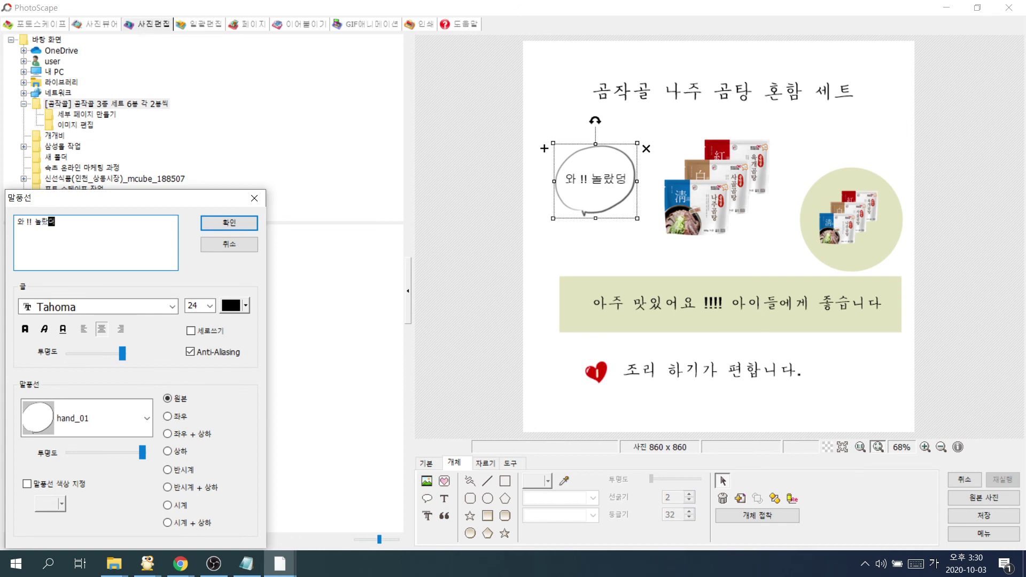
text(요)
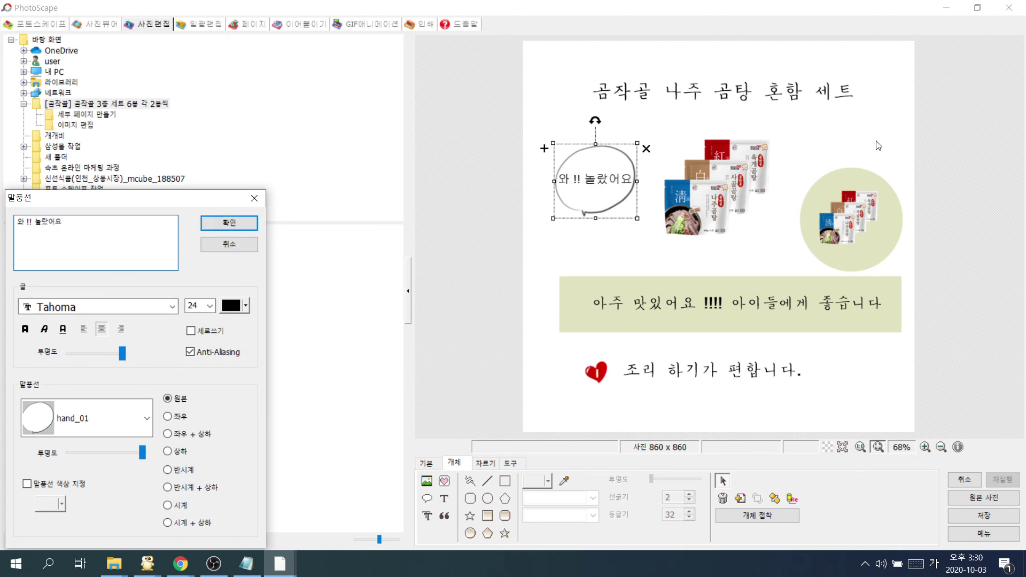
click(214, 229)
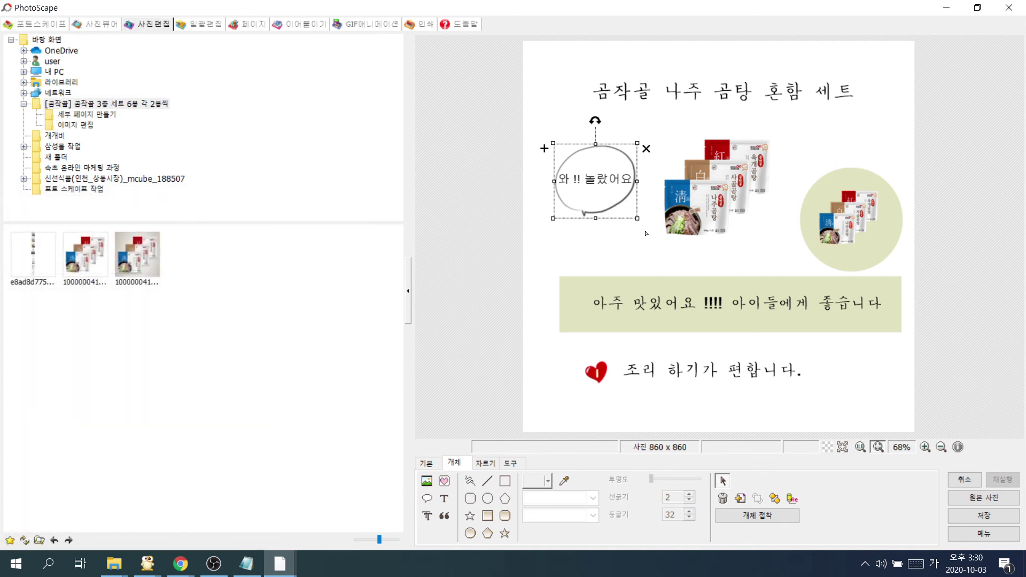
Enlarge the speech balloon slightly and move it above the green circle, beside the main product image's upper right
drag(637, 219, 657, 236)
drag(595, 210, 791, 159)
click(699, 256)
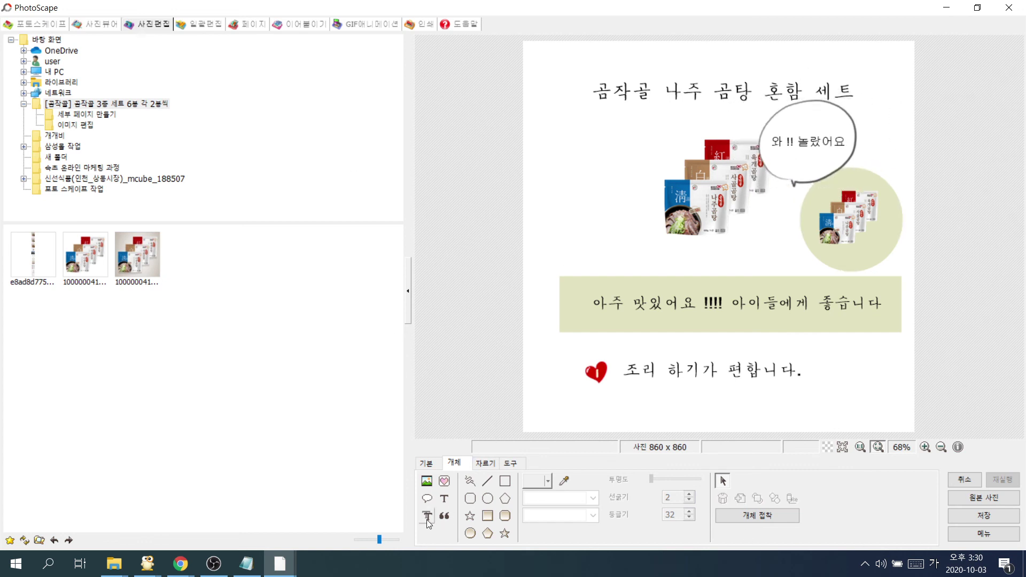
Add a rounded olive-green border line (테두리선) around the whole page
click(426, 464)
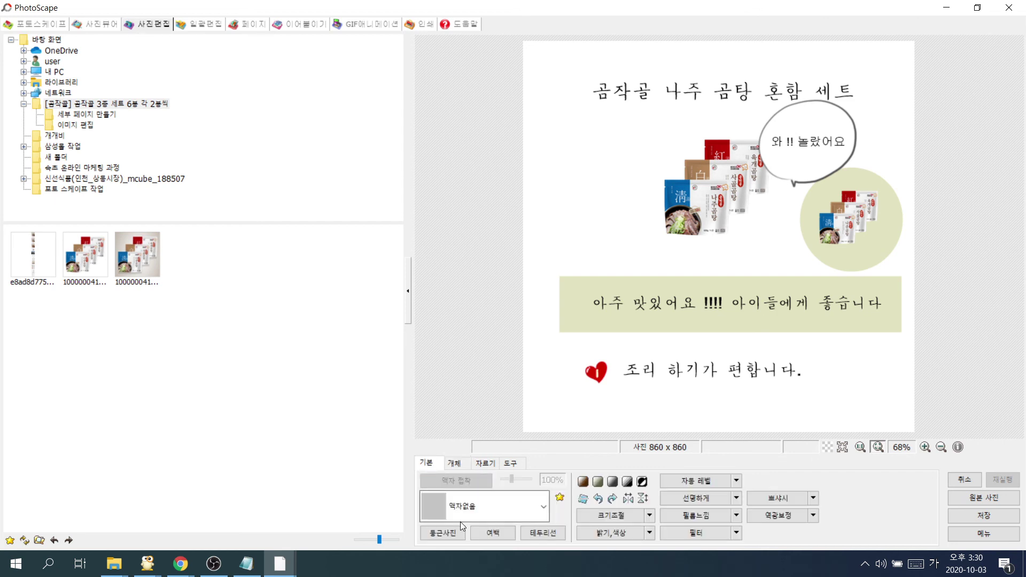
click(466, 508)
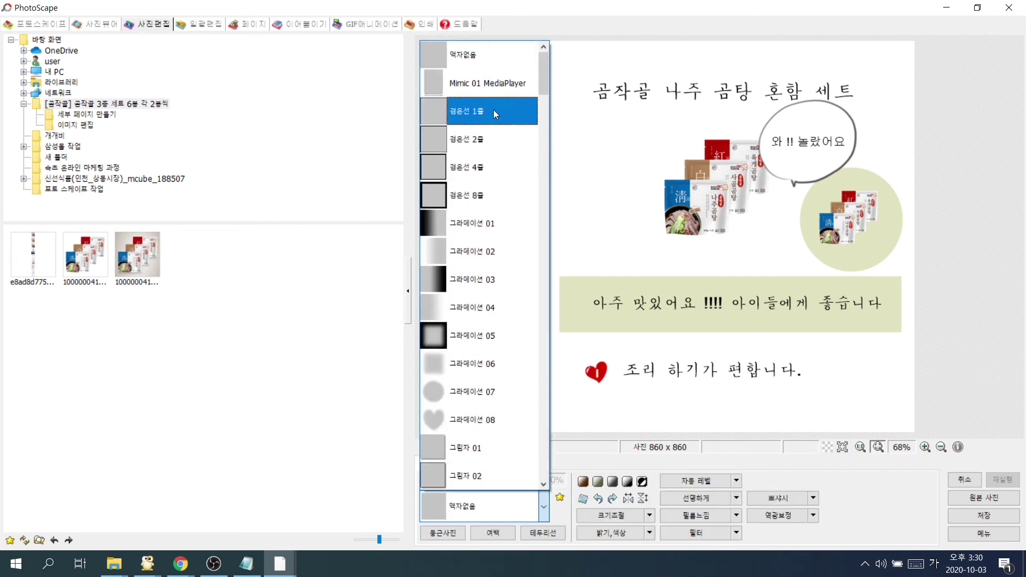
click(550, 180)
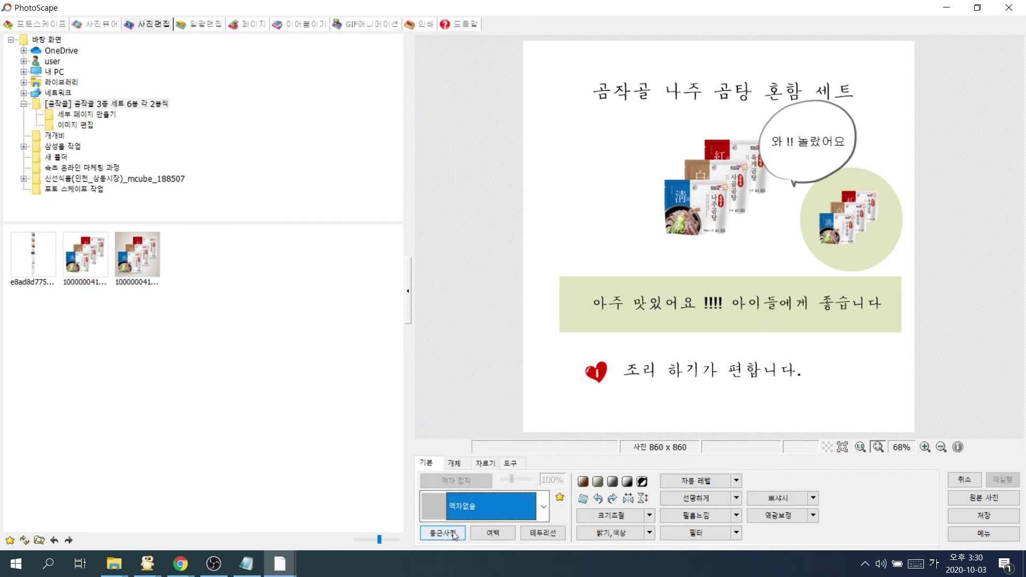
click(539, 534)
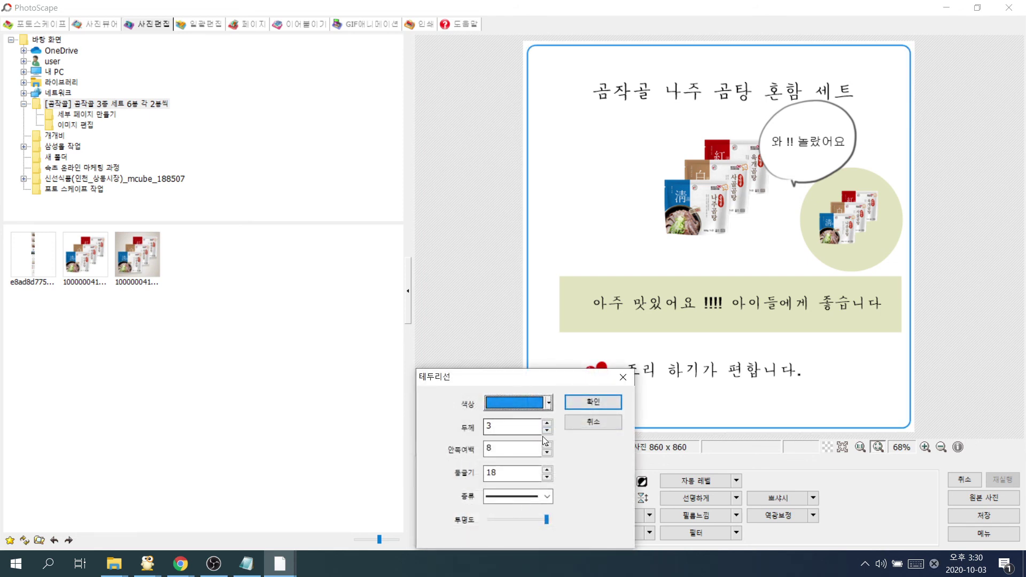
click(550, 404)
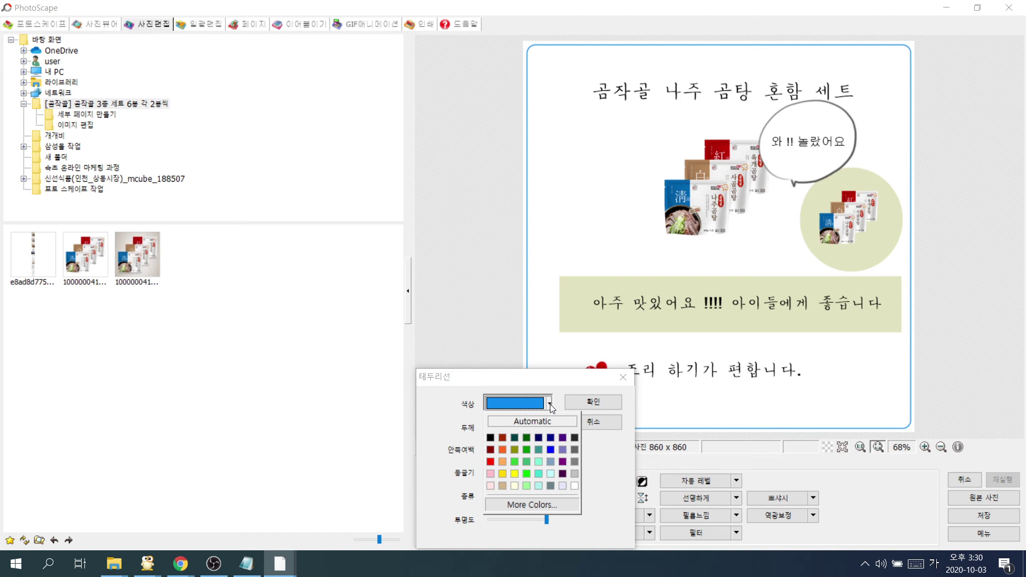
click(513, 449)
click(593, 401)
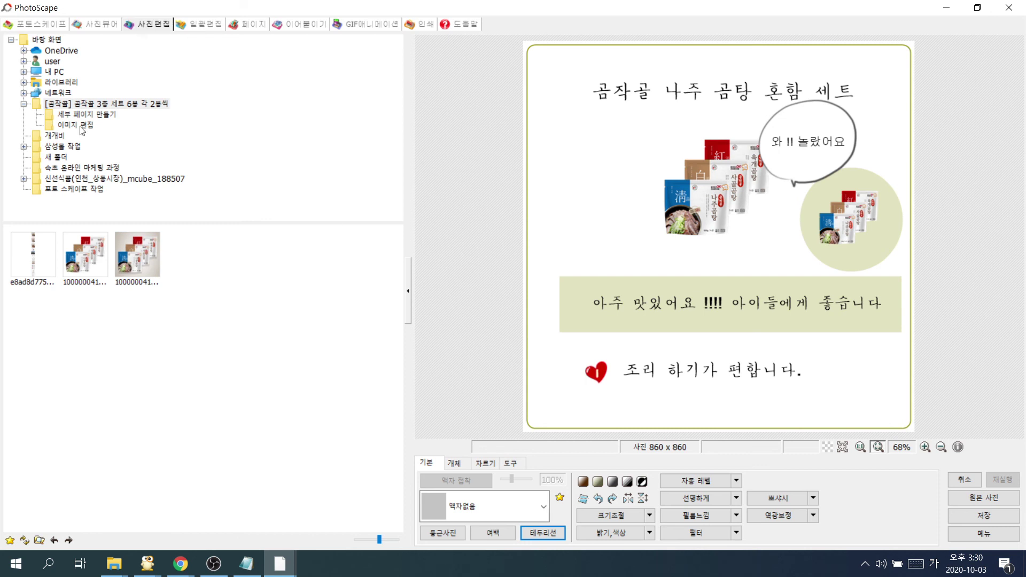
Switch to the Combine (이어붙이기) mode and open the "세부 페이지 만들기" subfolder of the 곰작골 product folder
click(305, 22)
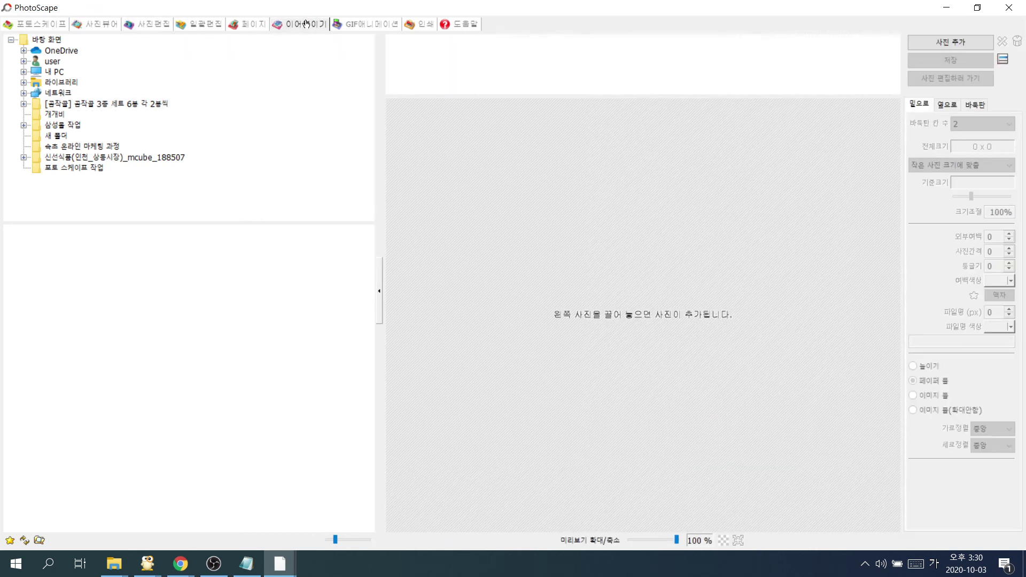
click(95, 104)
click(85, 113)
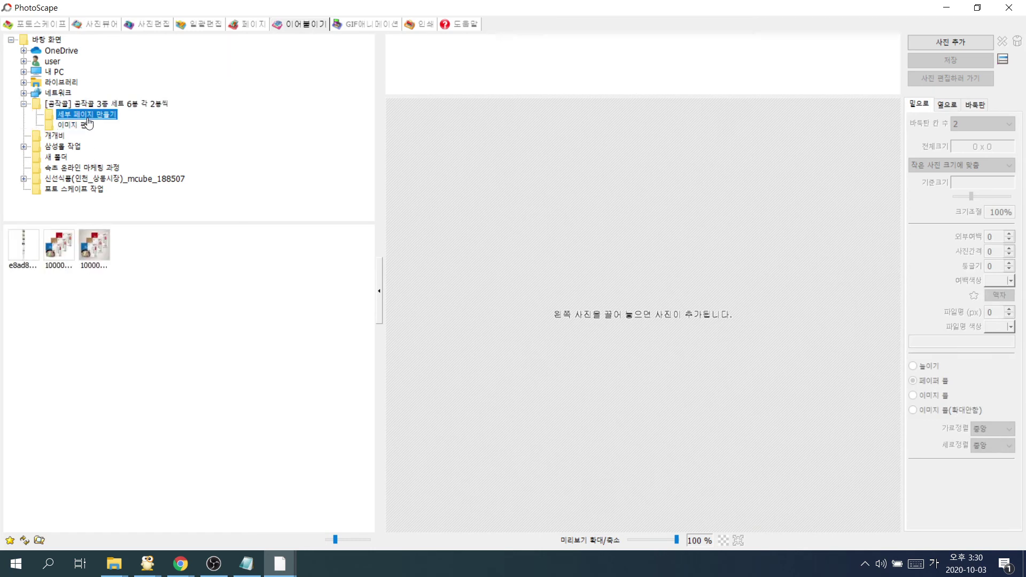
Add the images 1.jpg through 11.jpg to the combined layout in numerical order
click(71, 250)
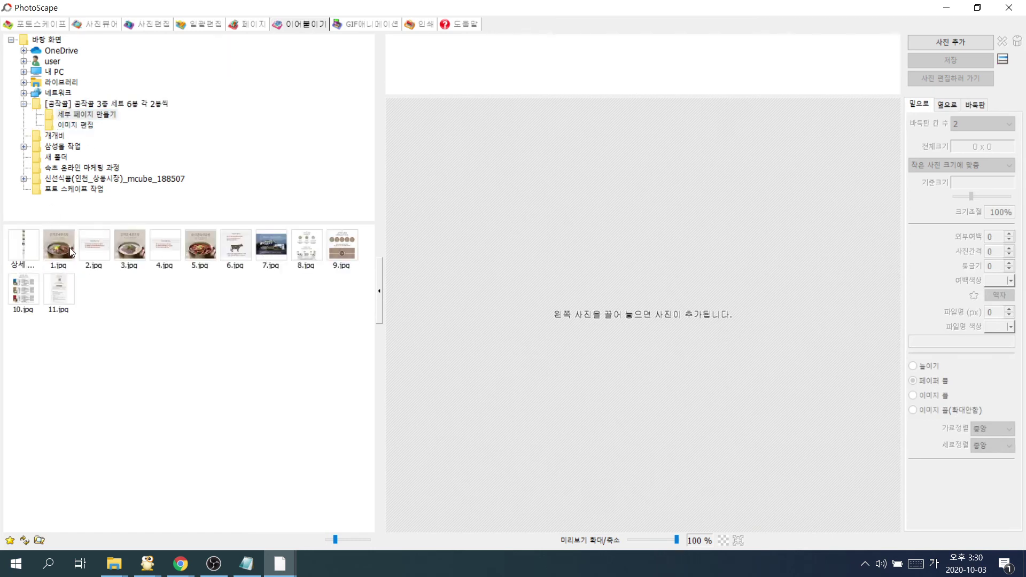
shift+click(59, 289)
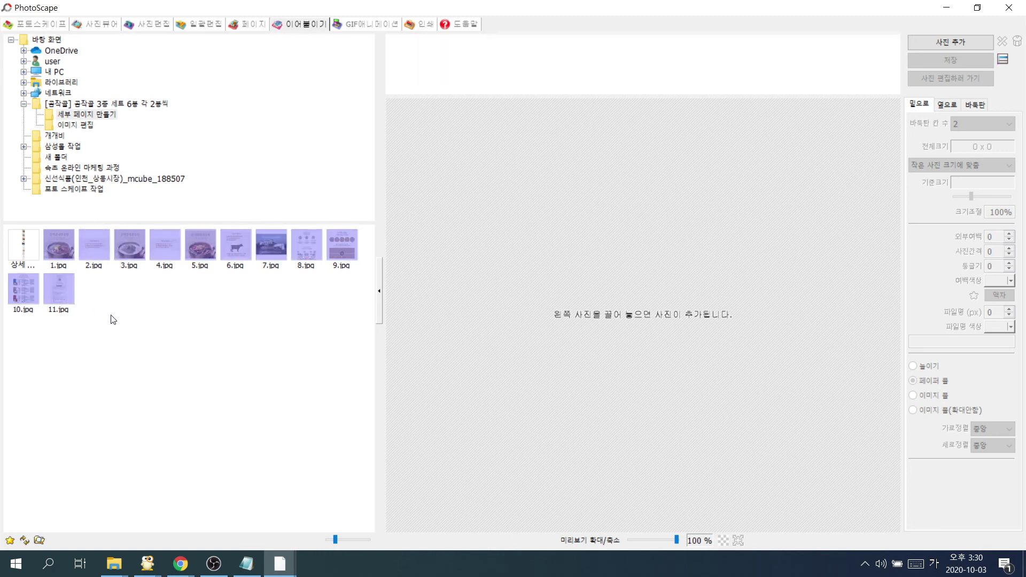
click(75, 254)
drag(75, 253, 417, 75)
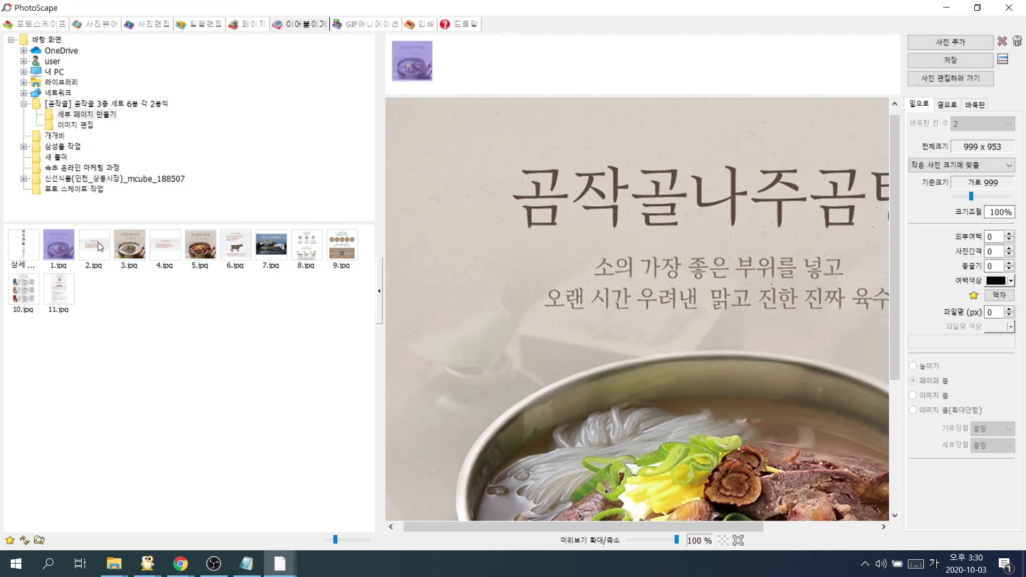
drag(99, 245, 467, 74)
drag(142, 242, 520, 81)
drag(179, 251, 604, 76)
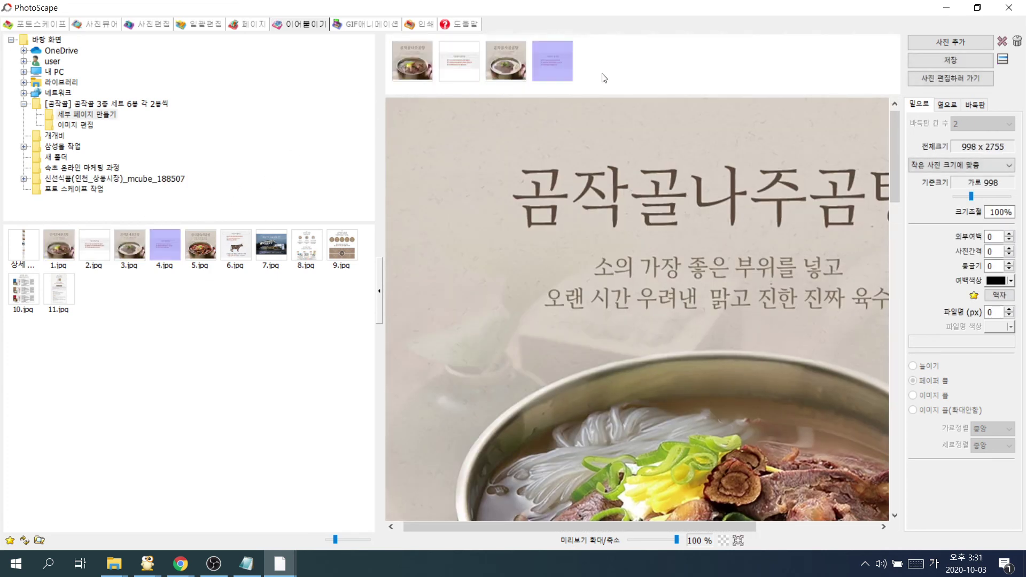
drag(198, 256, 640, 77)
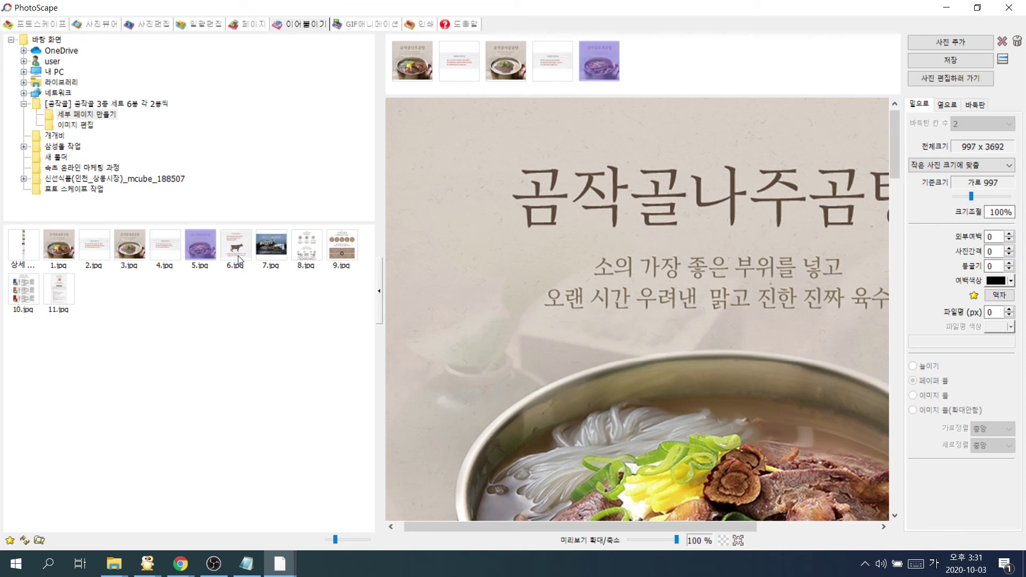
drag(238, 255, 663, 75)
drag(287, 251, 689, 61)
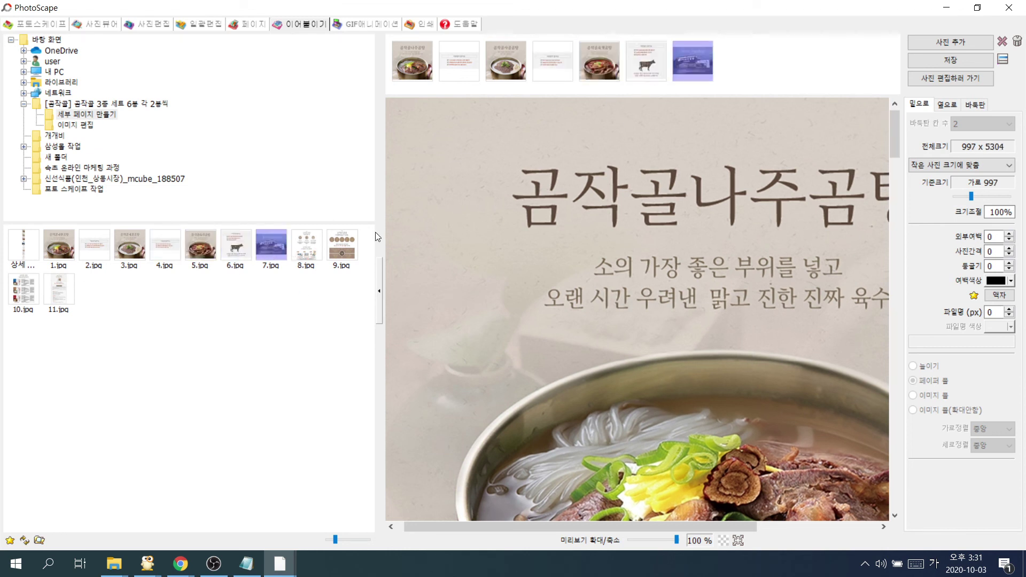
drag(313, 245, 753, 64)
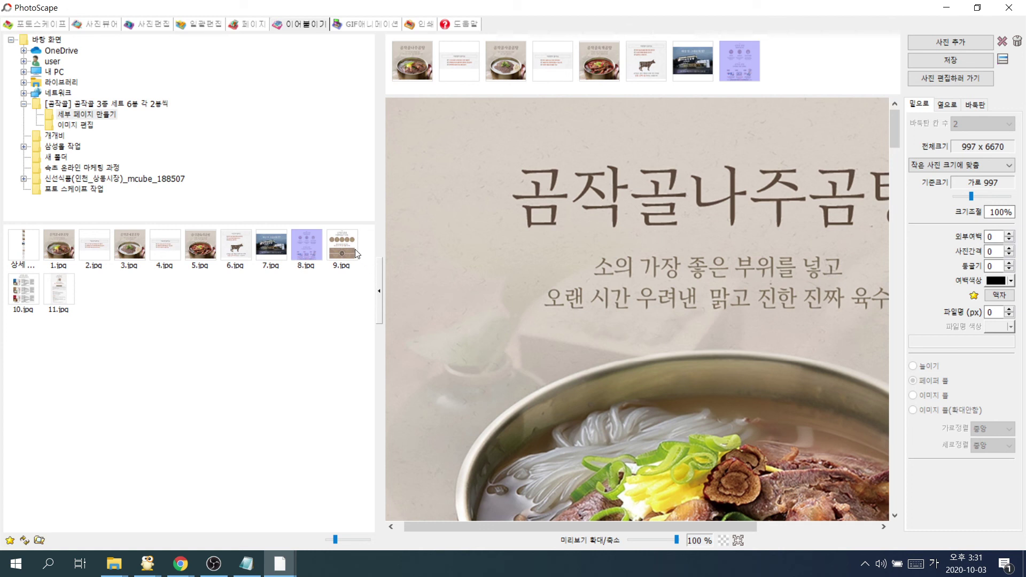
drag(345, 249, 811, 48)
drag(25, 291, 811, 58)
drag(63, 304, 889, 78)
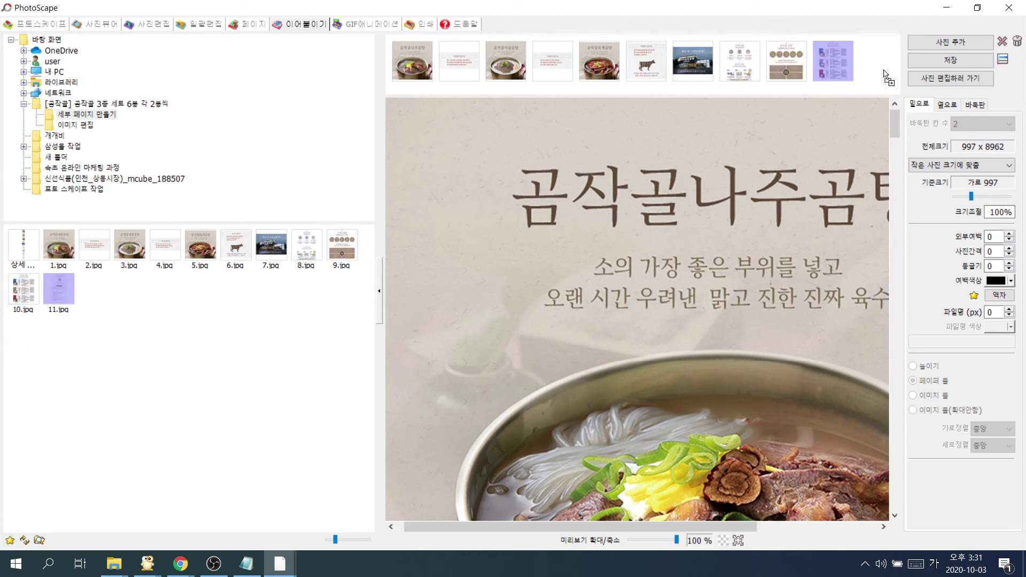
Save the combined image as 상세 이미지.jpg in the "세부 페이지 만들기" folder, replacing the existing file, at 100% JPEG quality
click(947, 61)
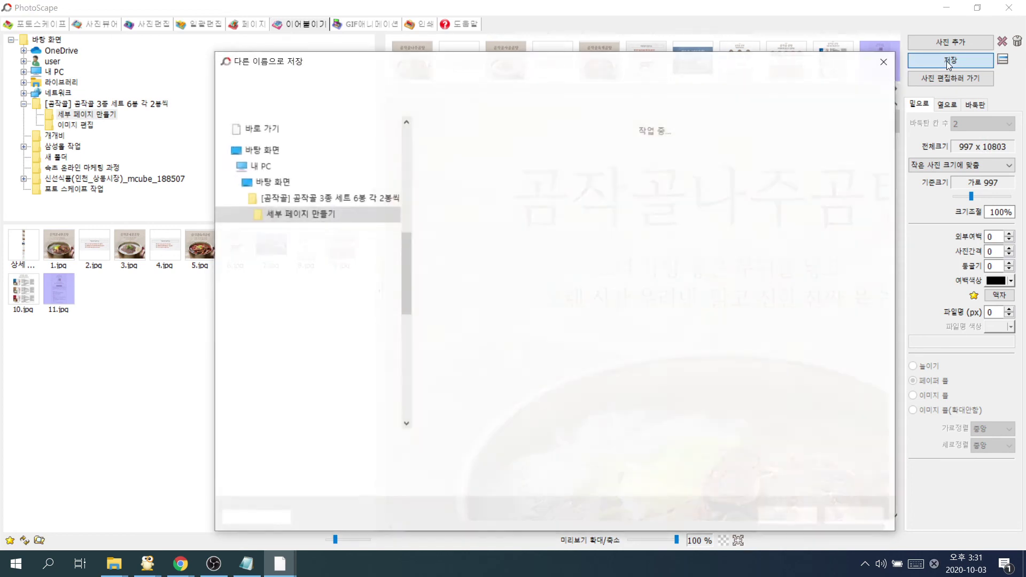
click(877, 238)
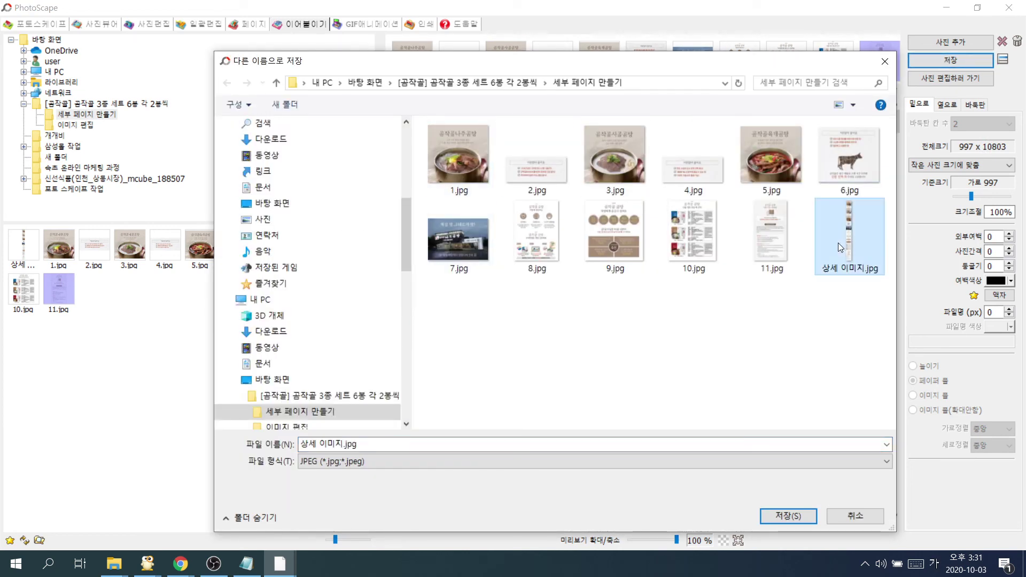
click(780, 520)
click(535, 286)
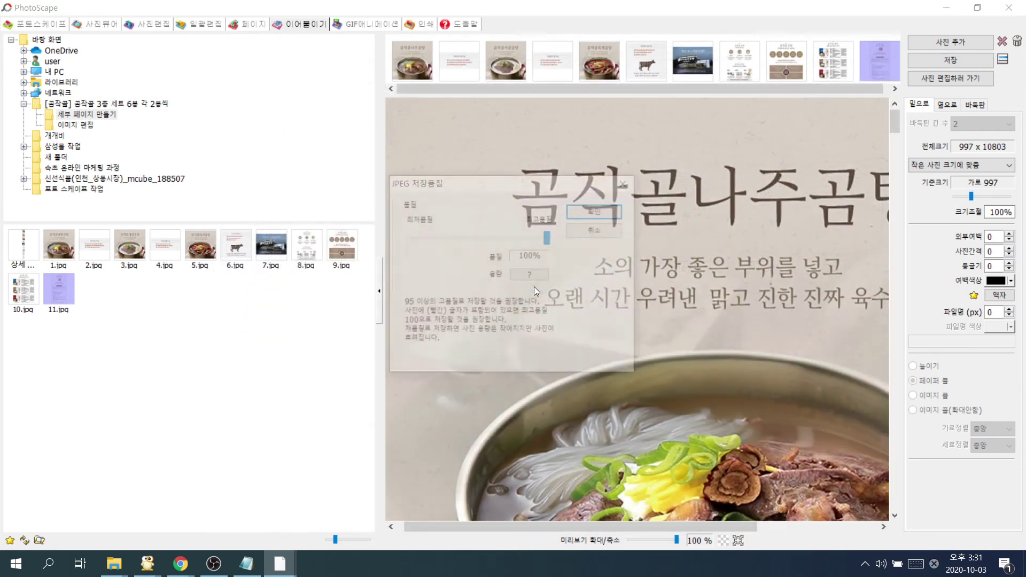
click(620, 212)
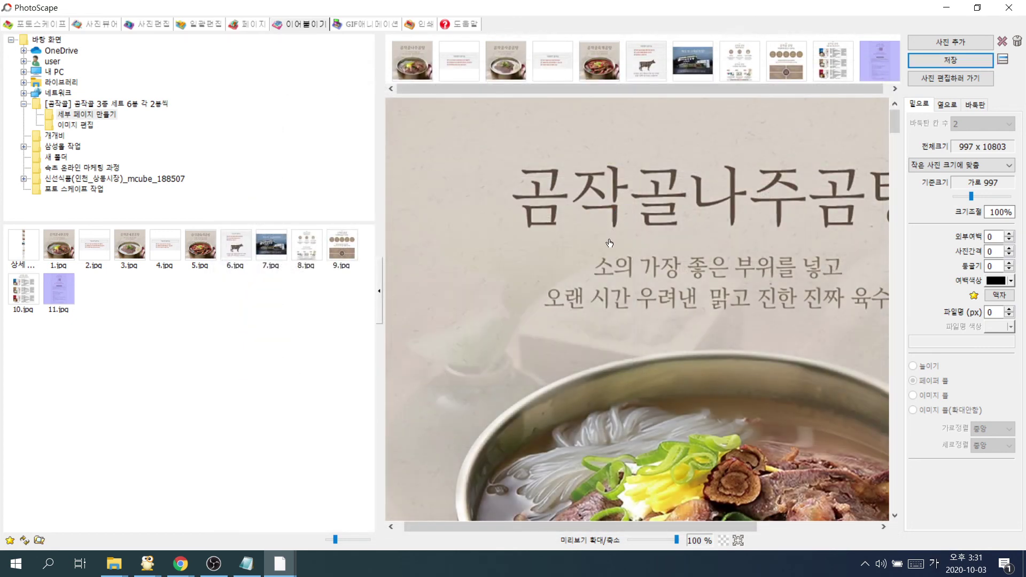
Switch to the Notepad planning notes, view the remove.bg result page in Chrome, and return to the notes to review the workflow
click(946, 7)
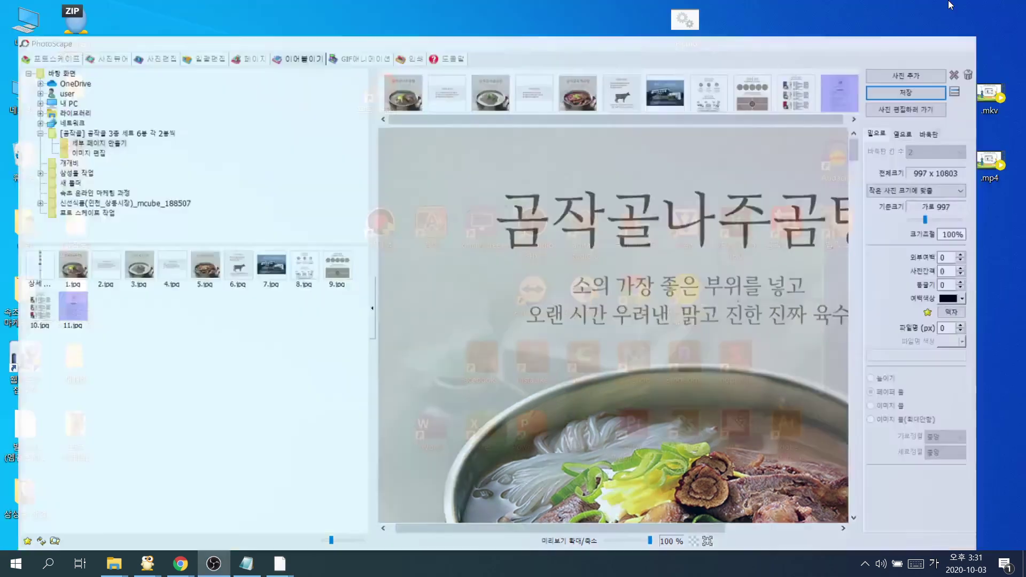
click(251, 566)
mouse_move(180, 564)
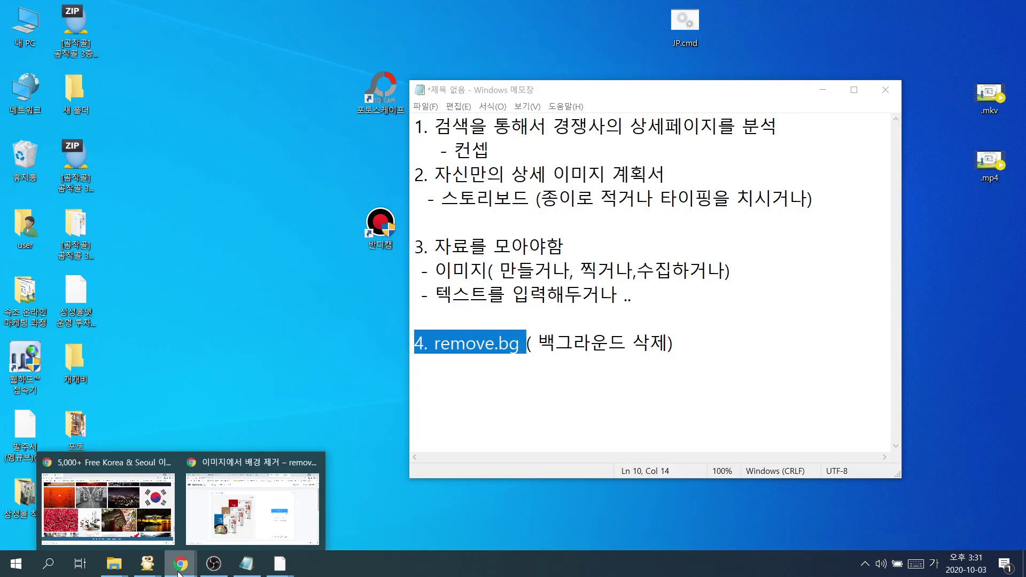
click(206, 506)
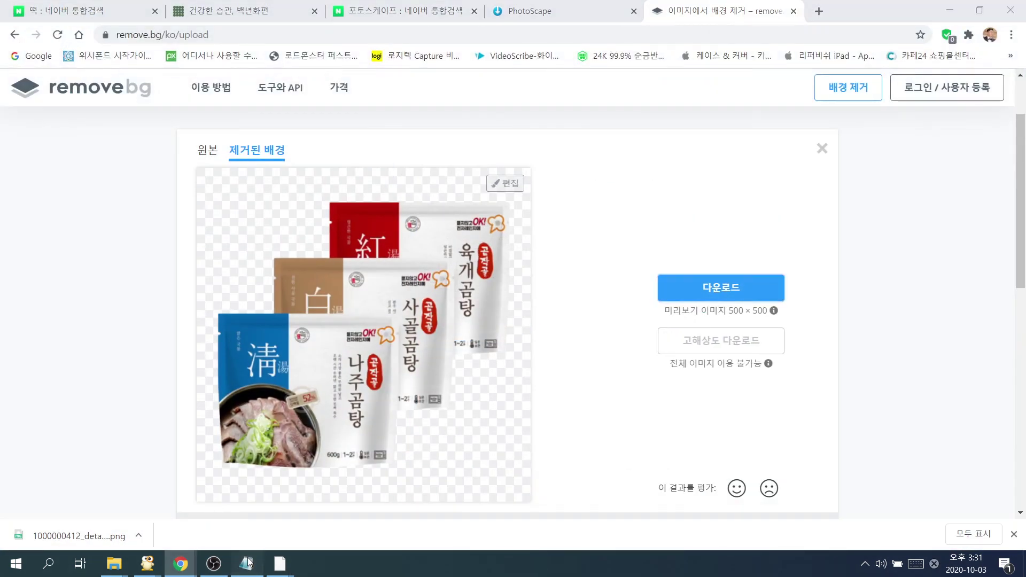
click(246, 564)
click(798, 273)
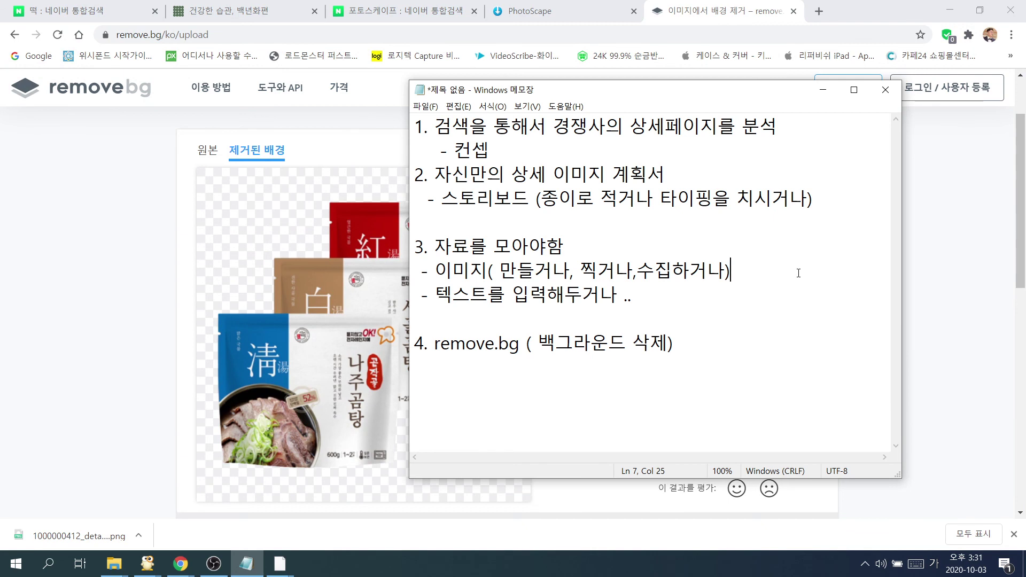